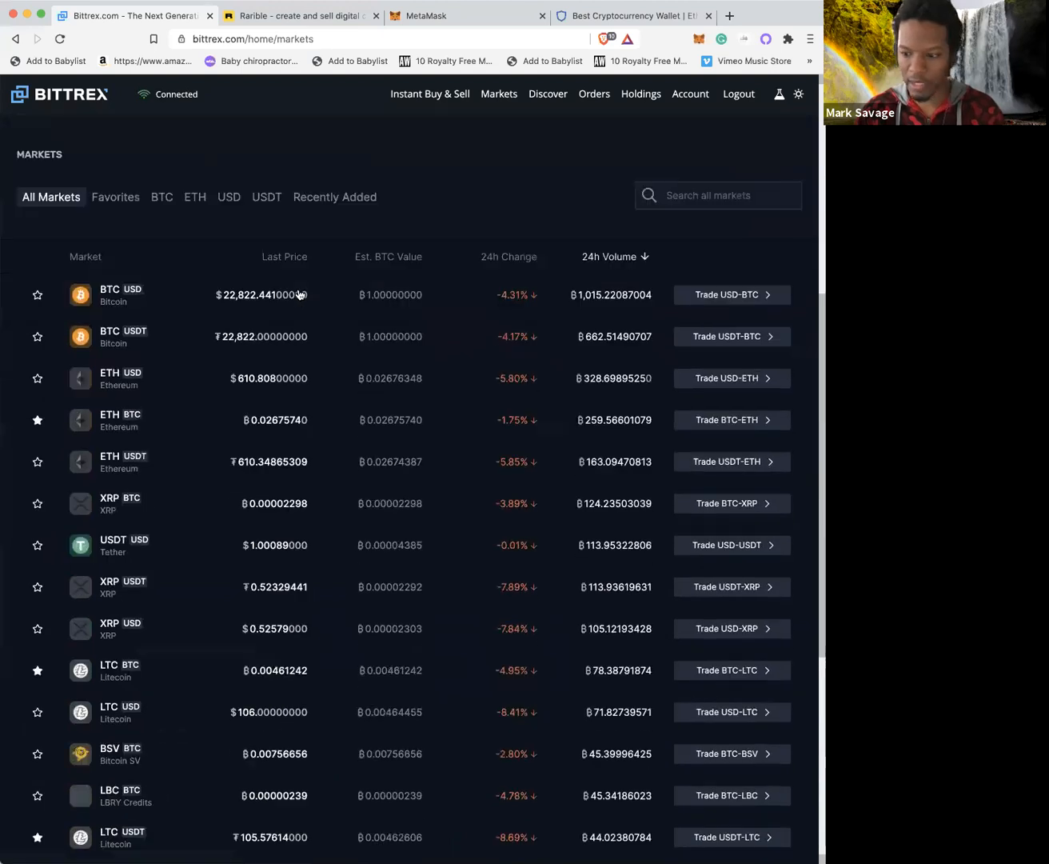
- Look over the markets overview and the account's Holdings balances, and return to the markets overview
{"action": "scroll", "coordinate": [298, 293], "scroll_direction": "up", "scroll_amount": 11}
{"action": "scroll", "coordinate": [244, 371], "scroll_direction": "down", "scroll_amount": 3}
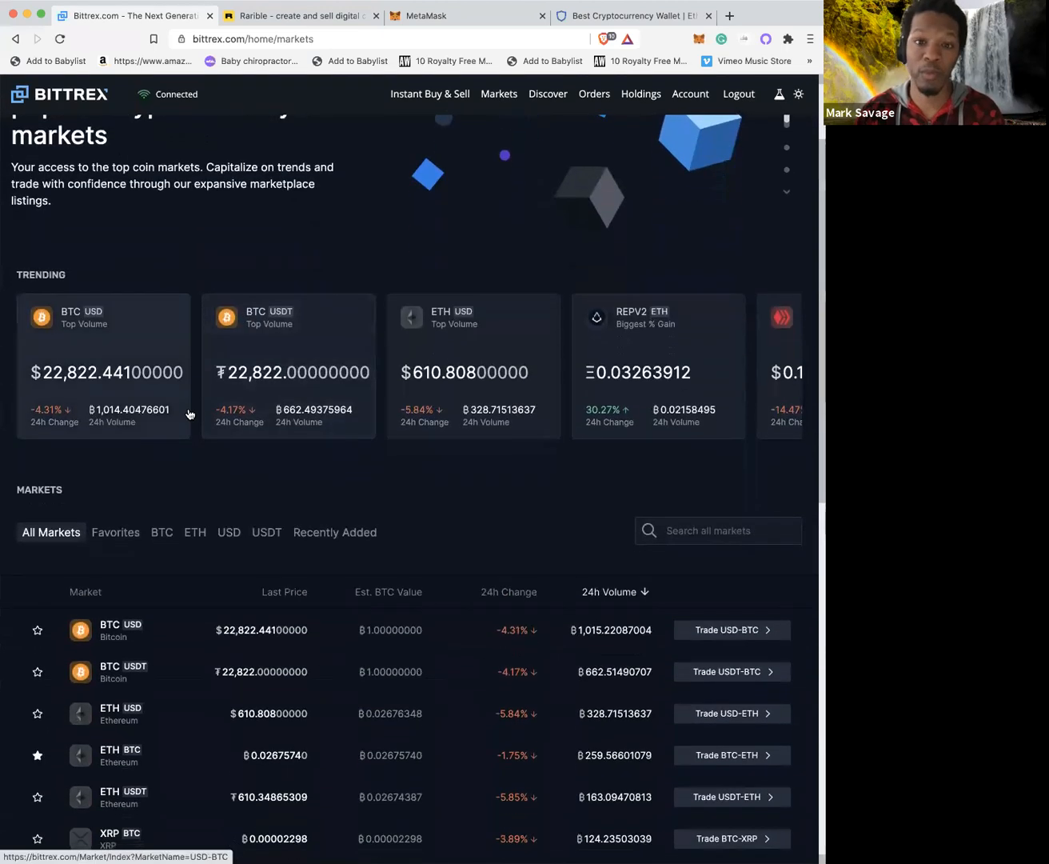
{"action": "scroll", "coordinate": [105, 696], "scroll_direction": "up", "scroll_amount": 4}
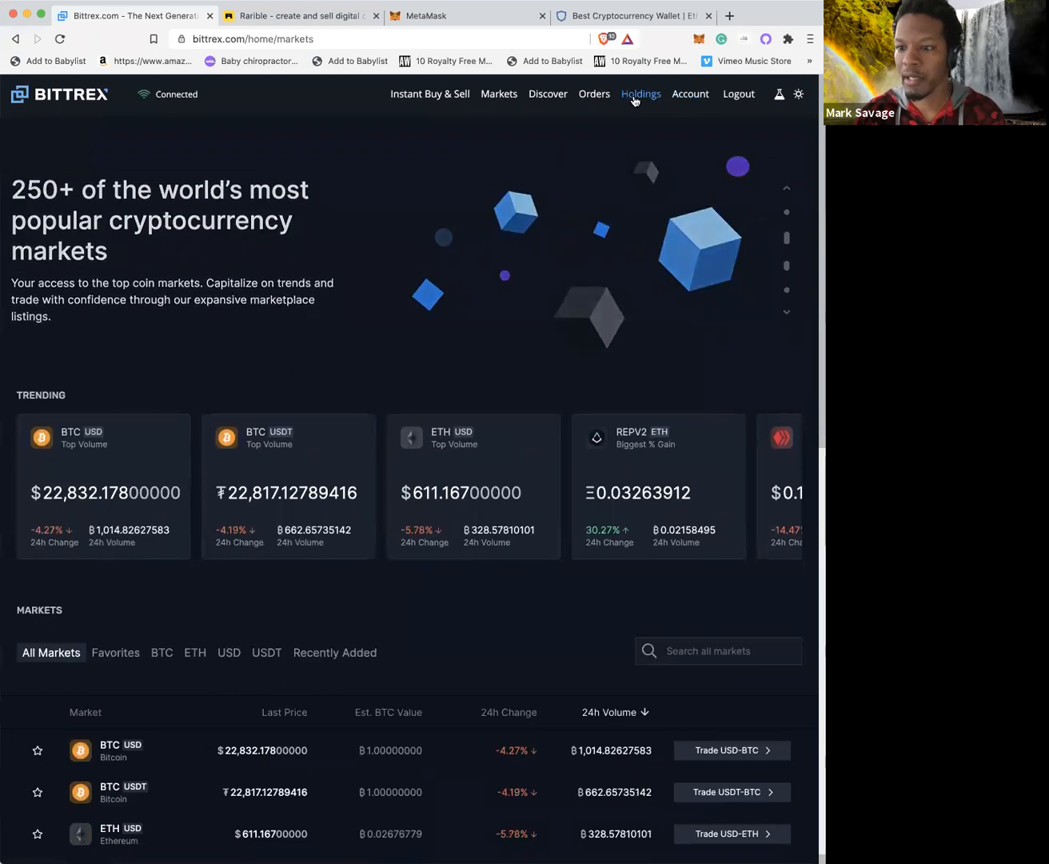
{"action": "left_click", "coordinate": [635, 96]}
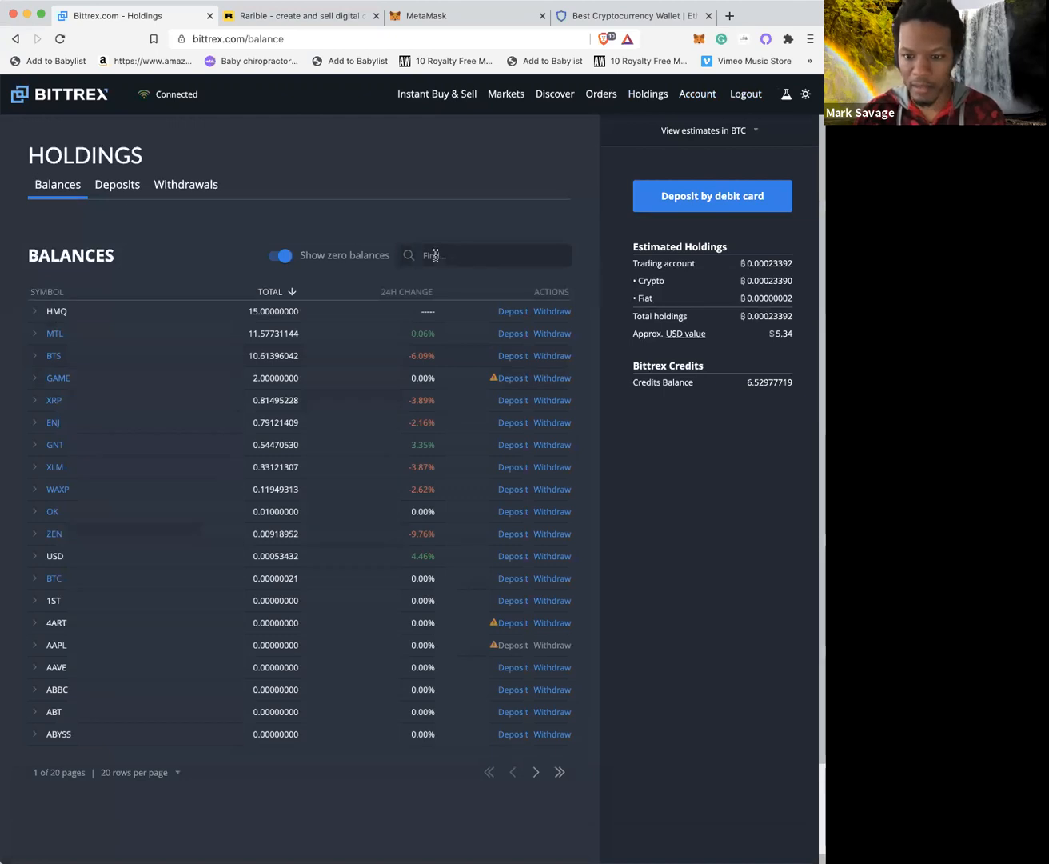
{"action": "left_click", "coordinate": [495, 95]}
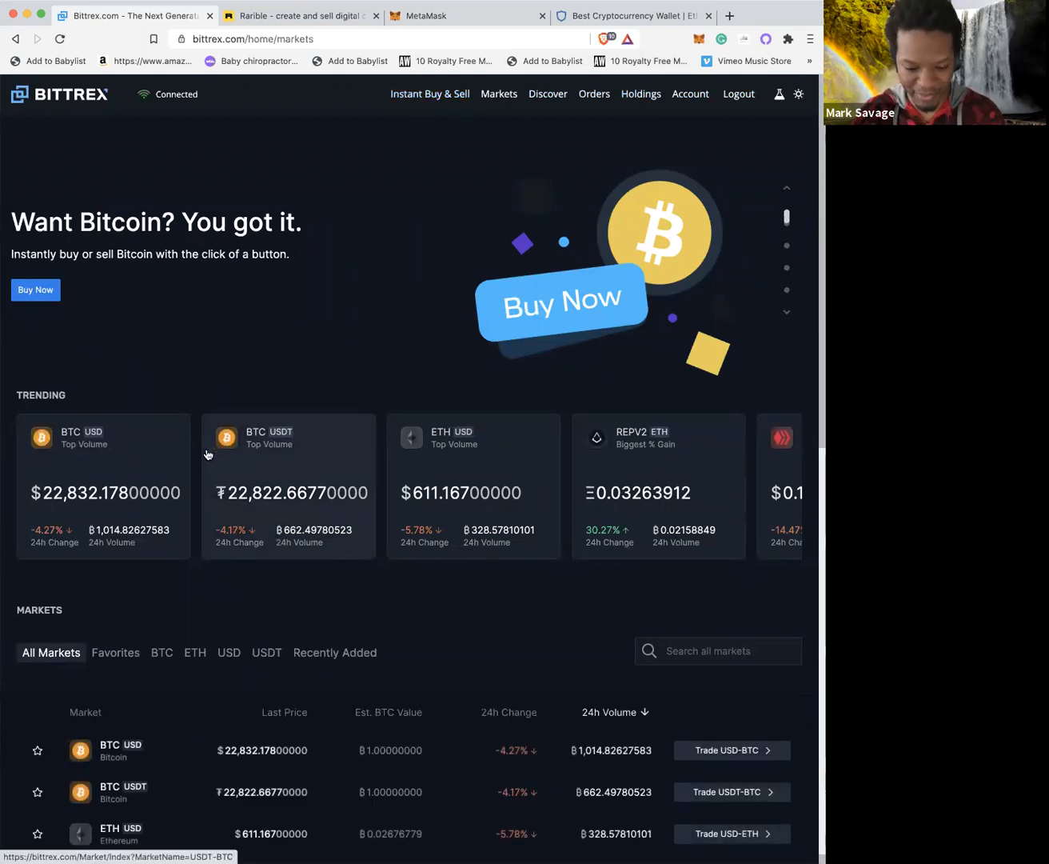
- Open the trading page of the ETH/USD market from the list of all markets
{"action": "scroll", "coordinate": [182, 464], "scroll_direction": "down", "scroll_amount": 5}
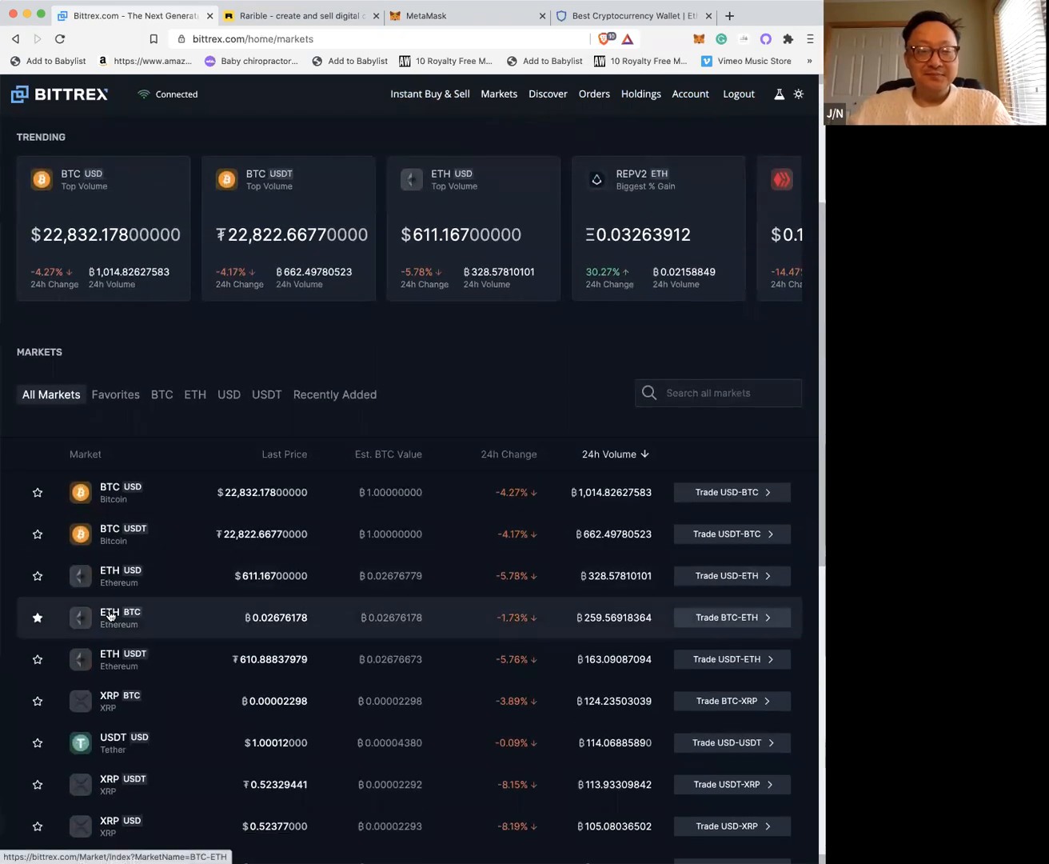
{"action": "left_click", "coordinate": [115, 571]}
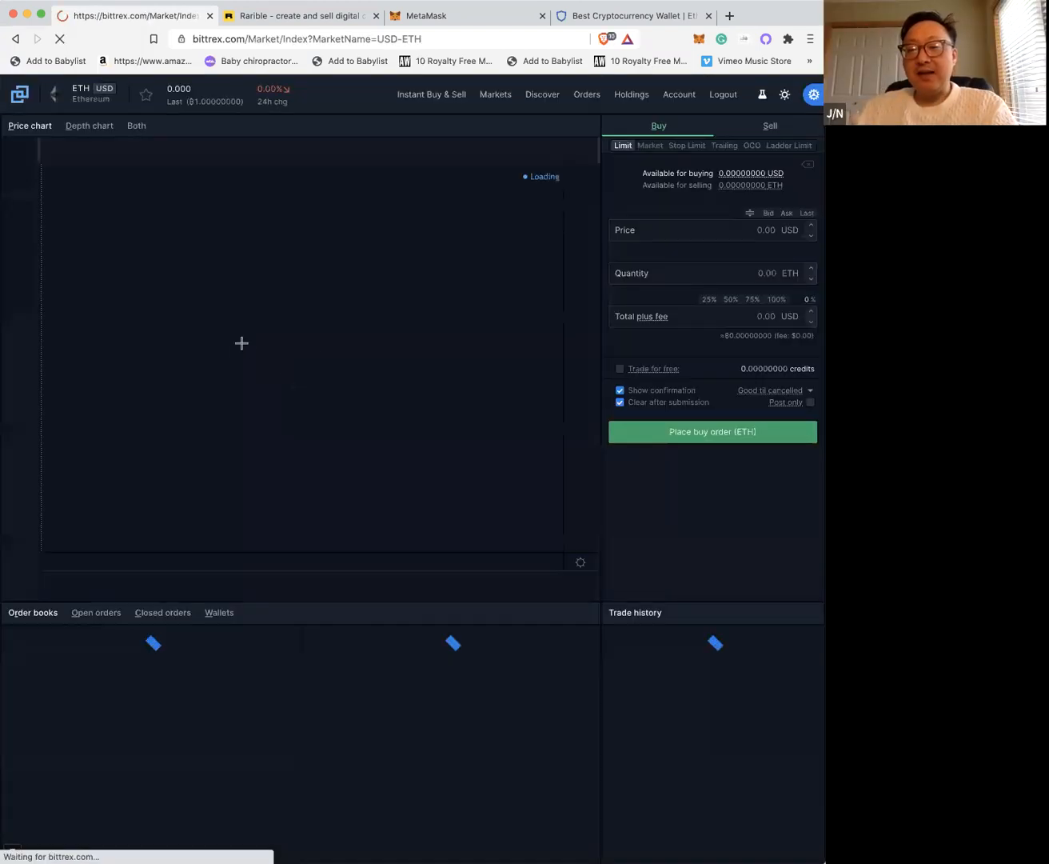
{"action": "left_click", "coordinate": [16, 40]}
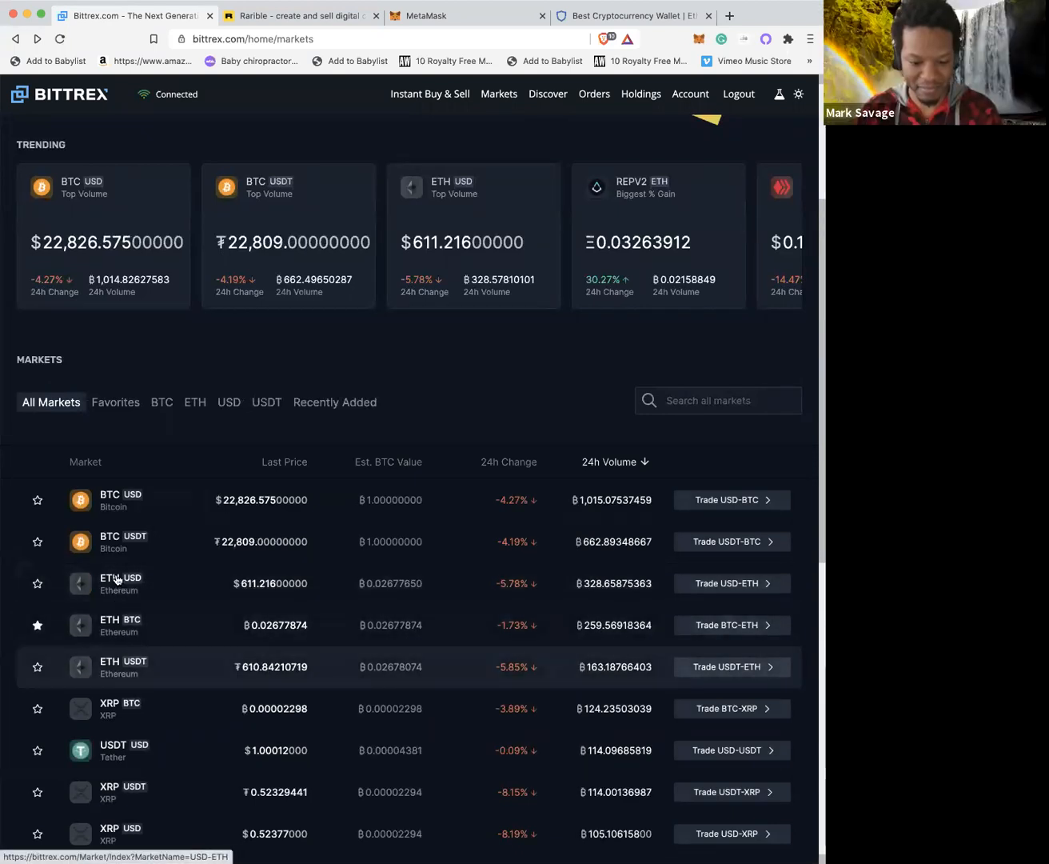
{"action": "scroll", "coordinate": [112, 592], "scroll_direction": "down", "scroll_amount": 5}
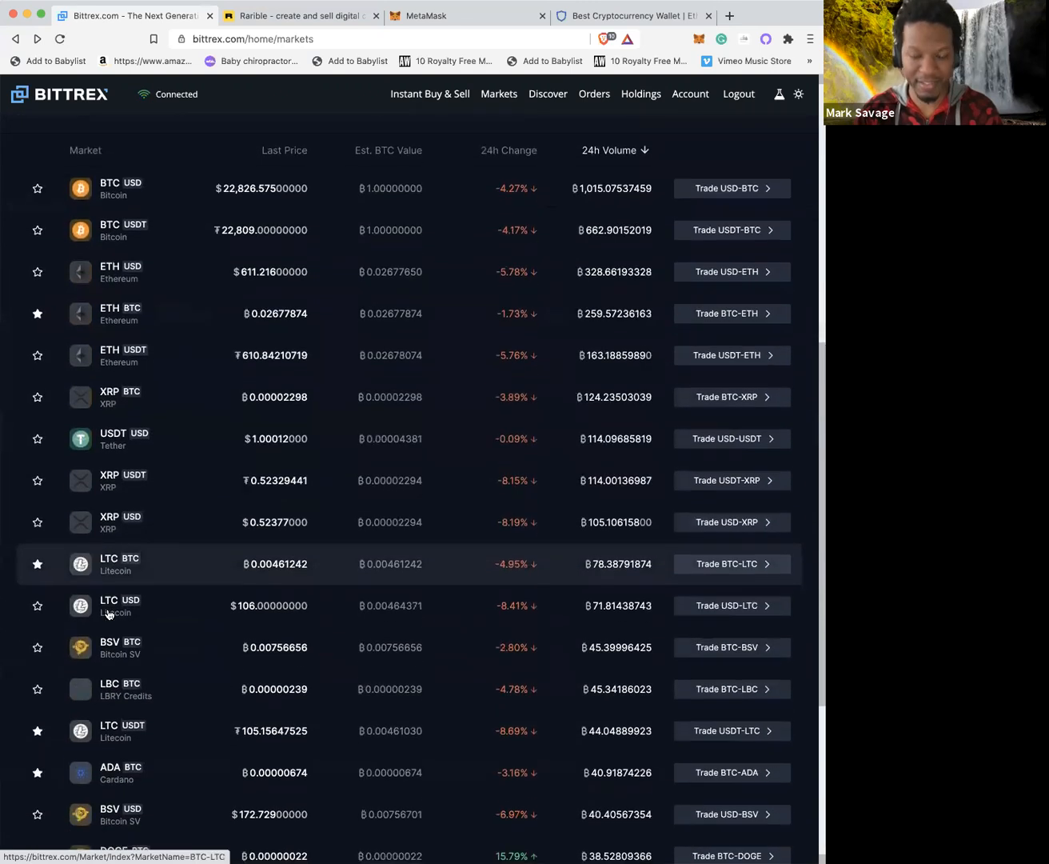
{"action": "scroll", "coordinate": [109, 614], "scroll_direction": "up", "scroll_amount": 7}
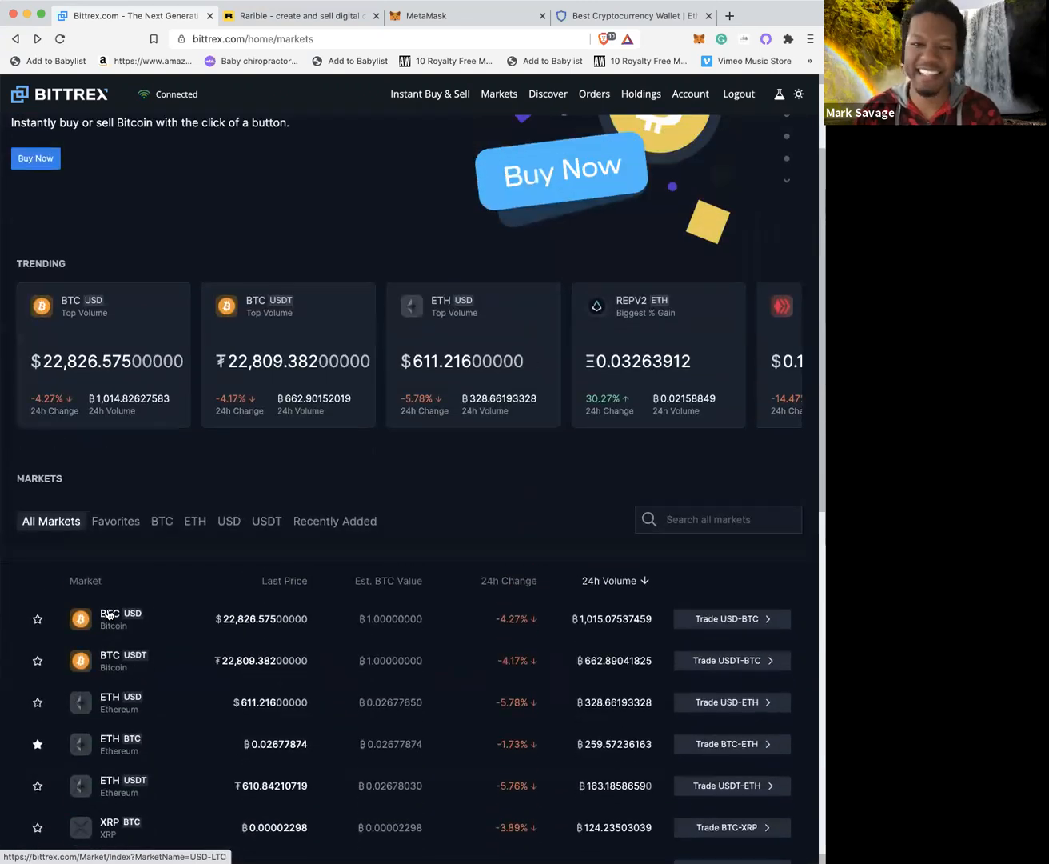
{"action": "scroll", "coordinate": [109, 615], "scroll_direction": "down", "scroll_amount": 1}
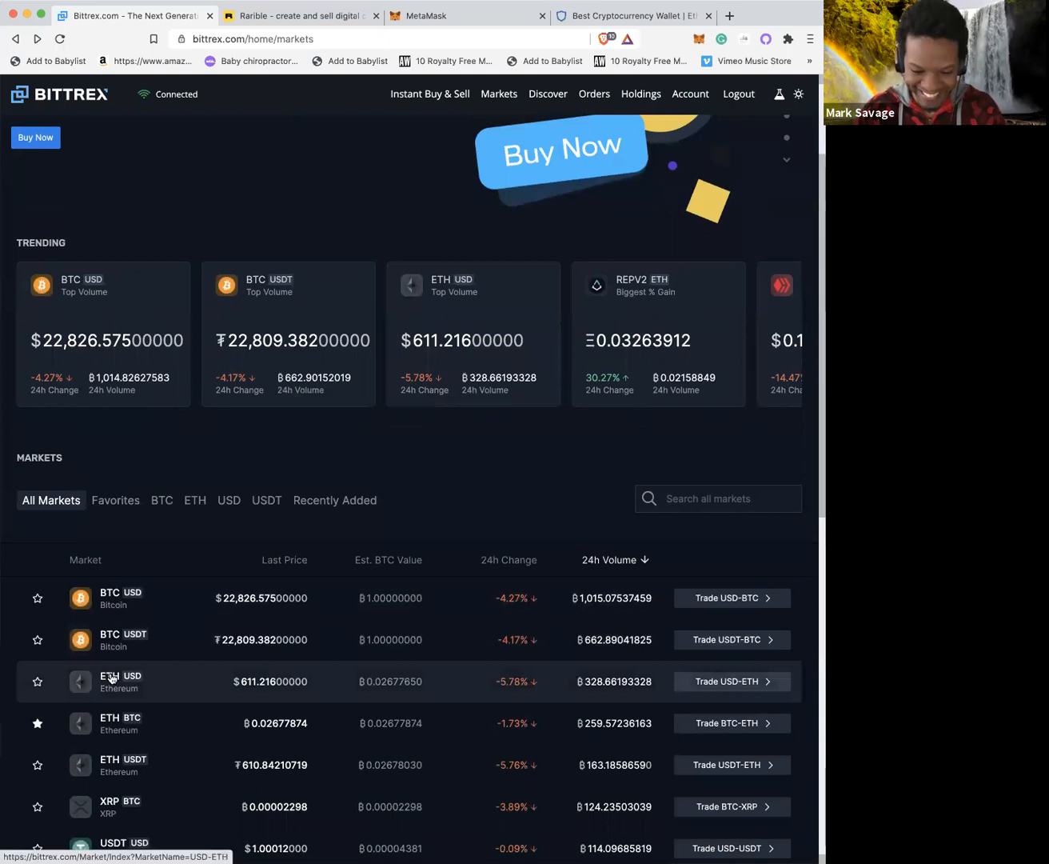
{"action": "left_click", "coordinate": [111, 678]}
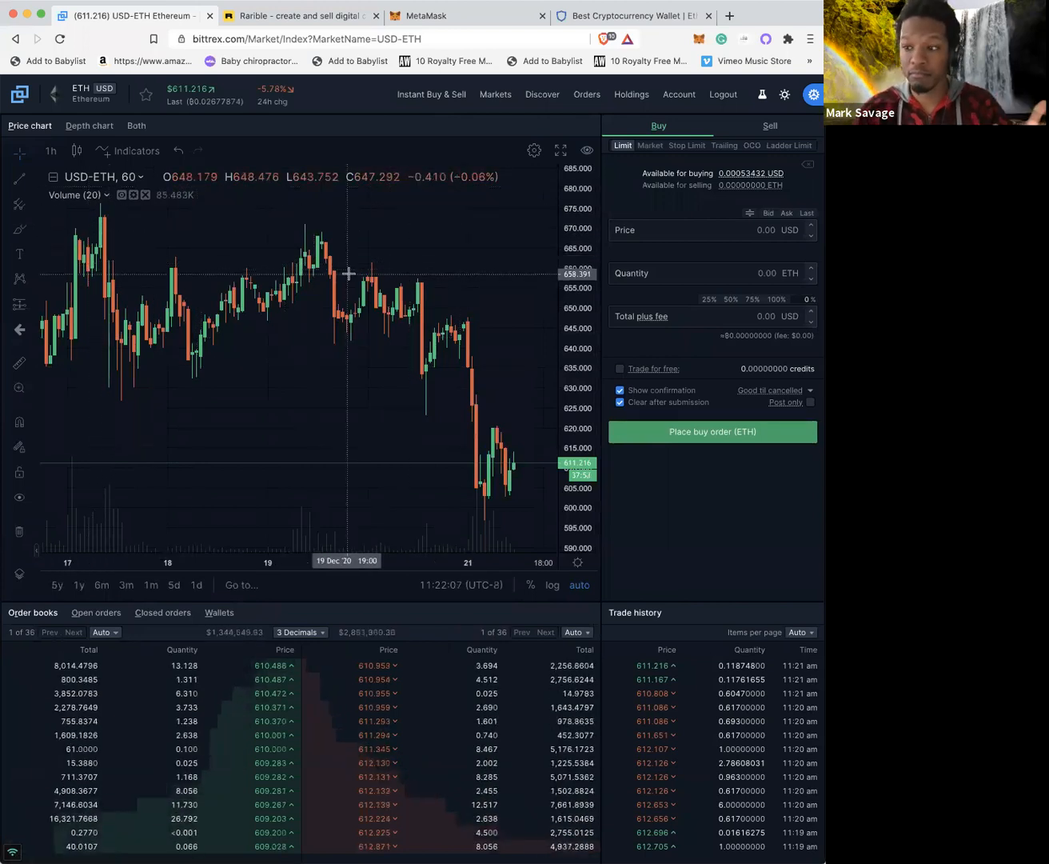
- Try a quantity of .1 ETH in the ETH/USD limit buy order and clear it again
{"action": "left_click", "coordinate": [646, 230]}
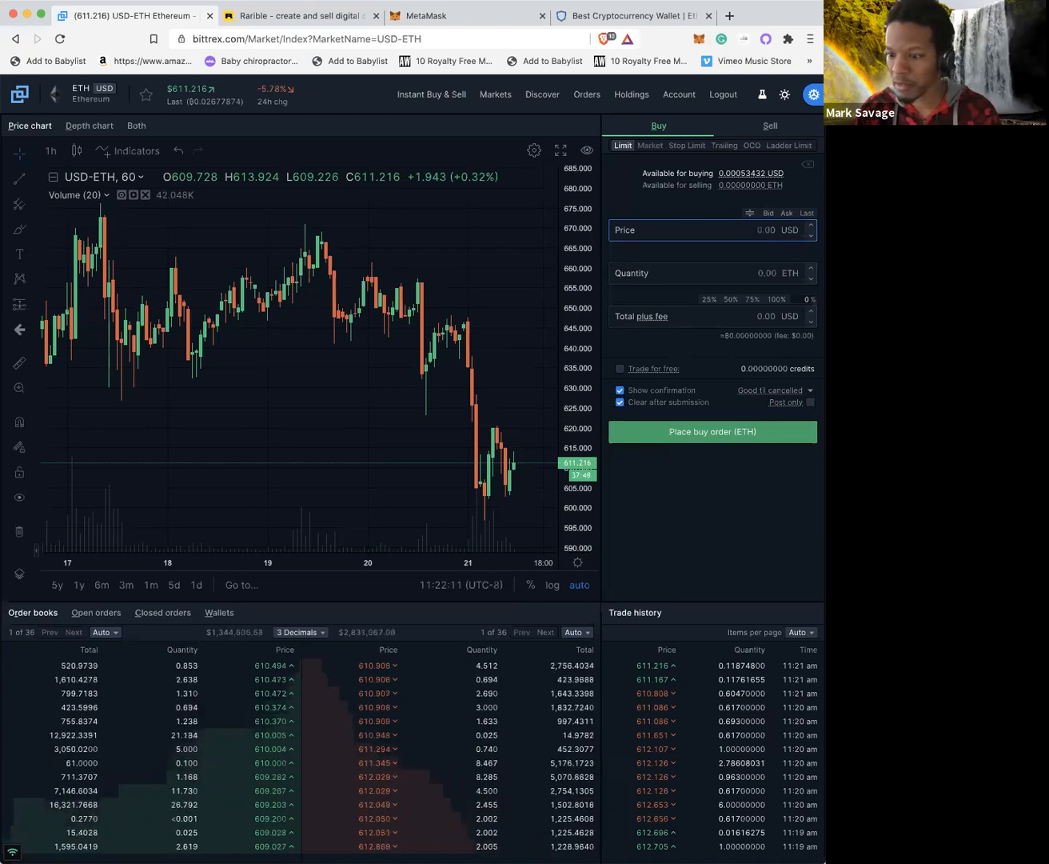
{"action": "left_click", "coordinate": [756, 273]}
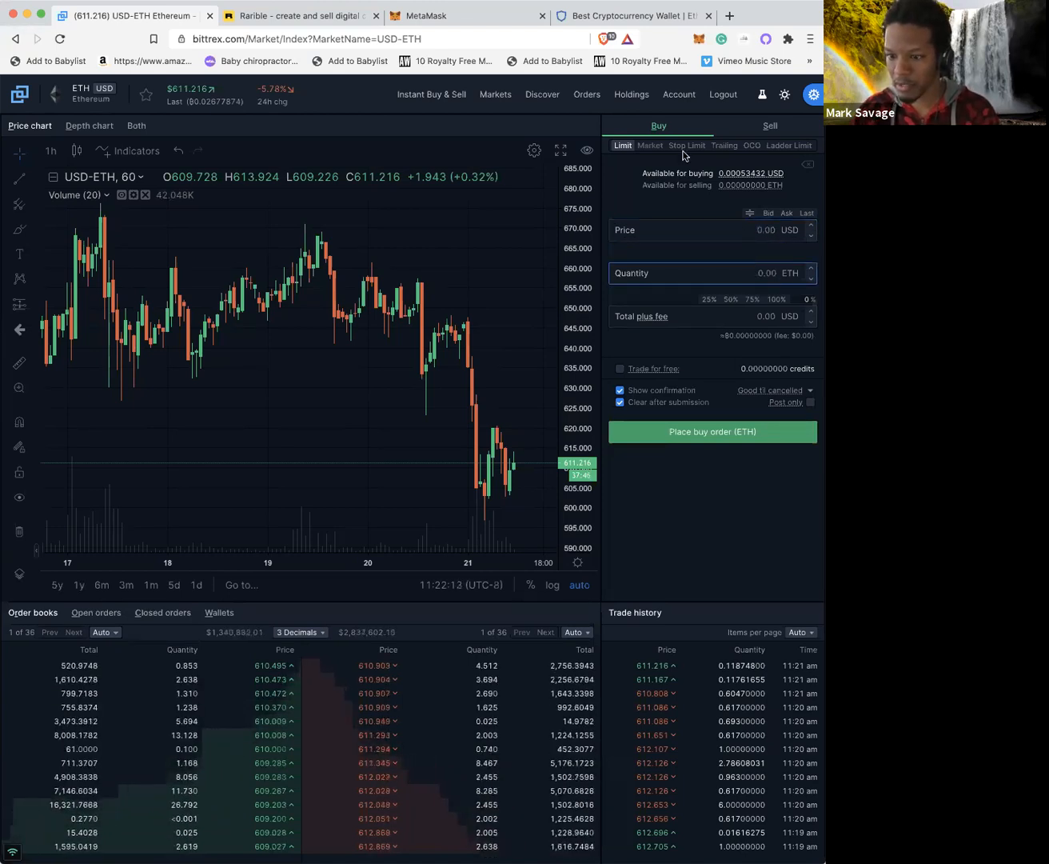
{"action": "type", "text": ".1"}
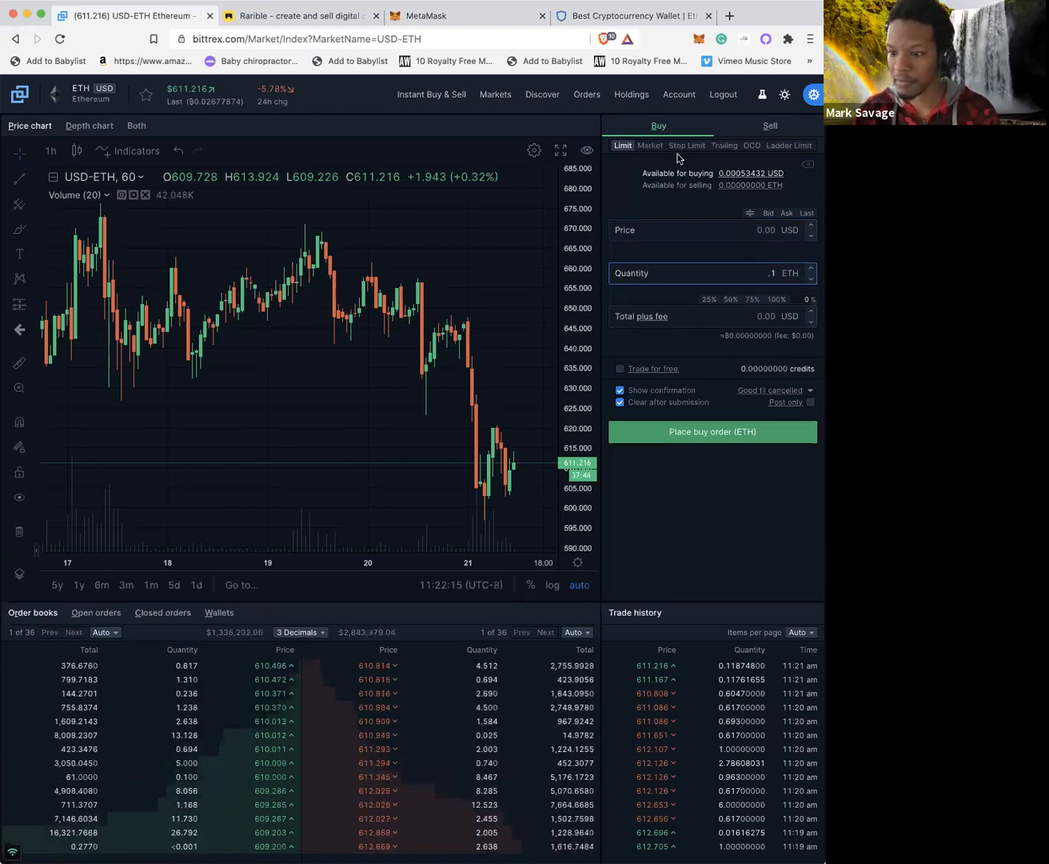
{"action": "left_click", "coordinate": [754, 232]}
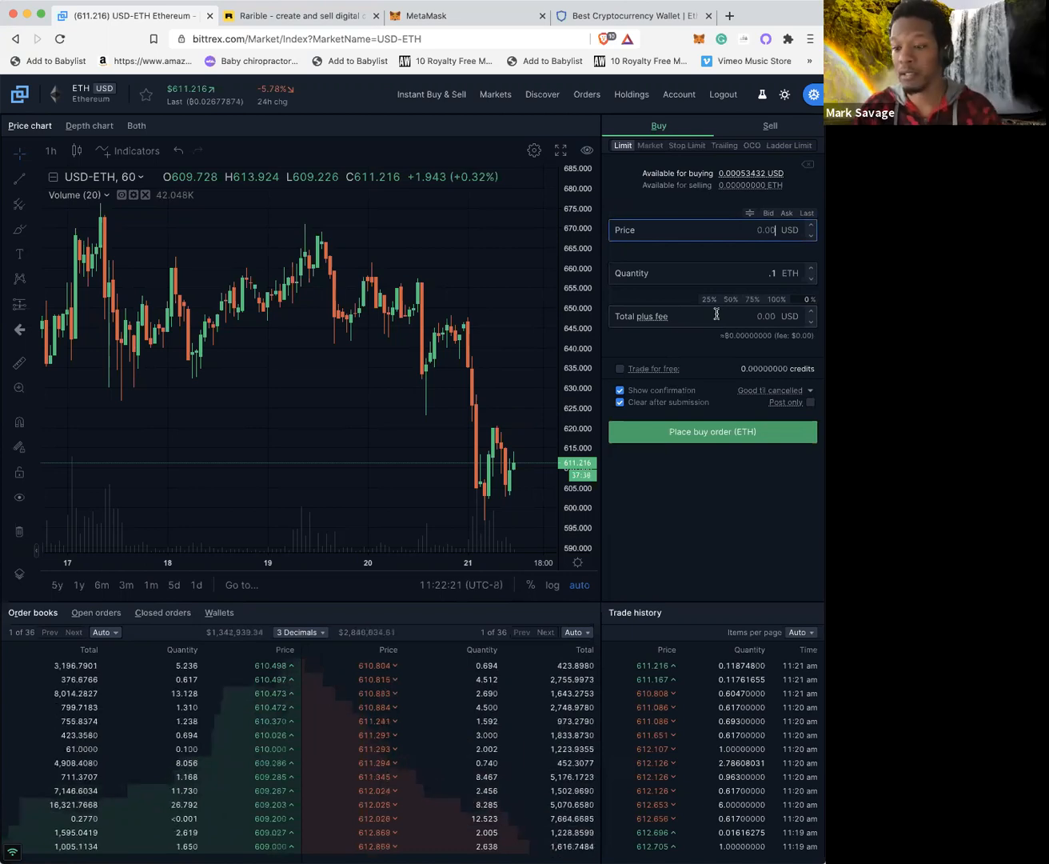
{"action": "left_click", "coordinate": [777, 274]}
{"action": "type", "text": ".1"}
{"action": "key", "text": "BackSpace"}
{"action": "key", "text": "BackSpace"}
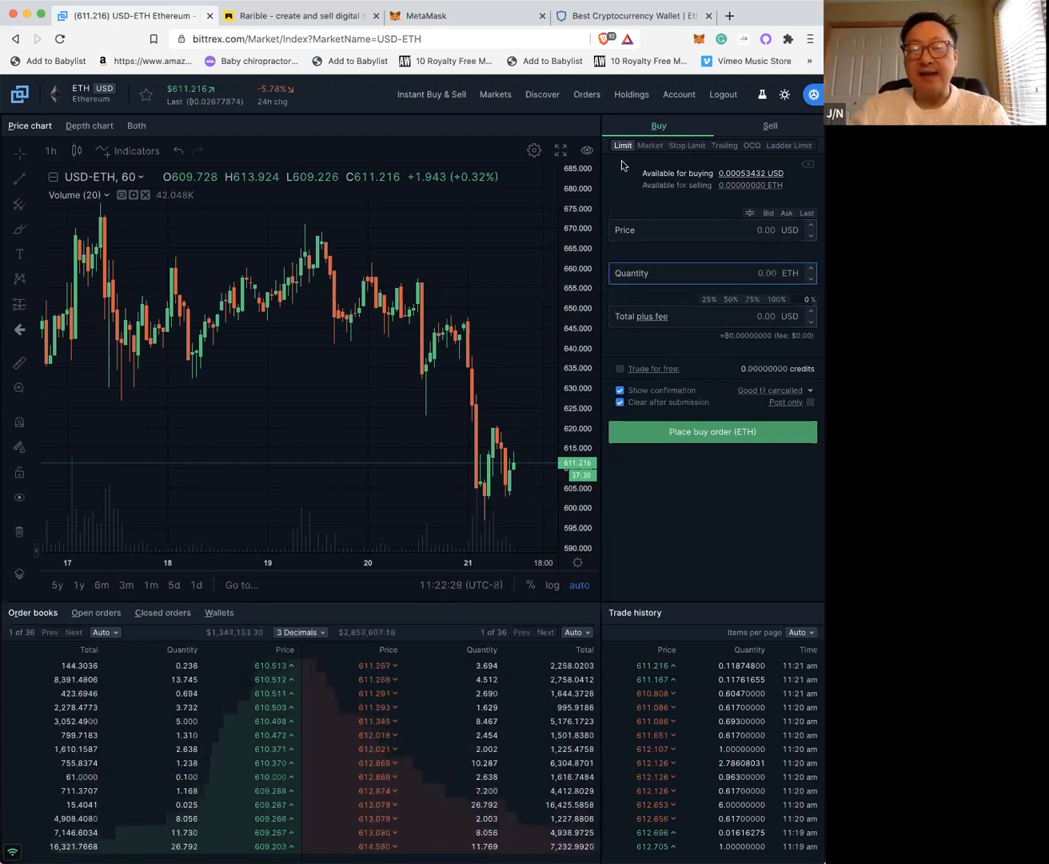
- Find "eth" among the Holdings balances and open the ETH withdrawal form at its withdrawal amount
{"action": "left_click", "coordinate": [632, 96]}
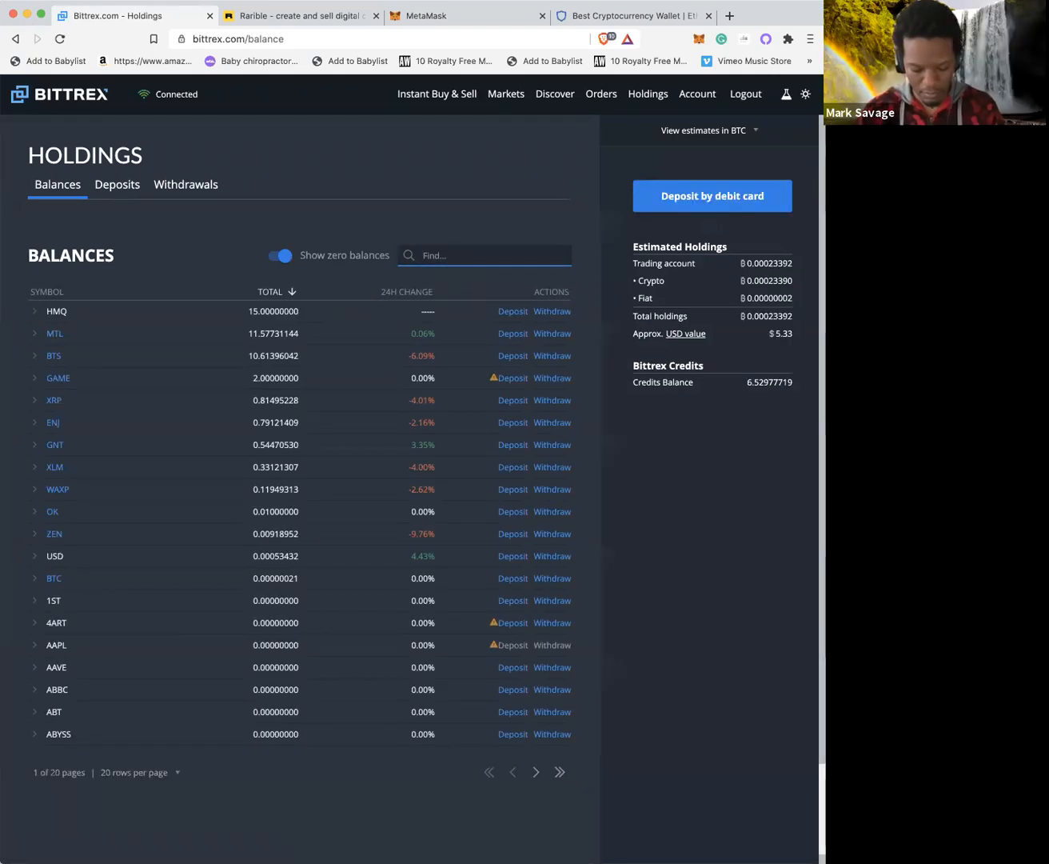
{"action": "left_click", "coordinate": [428, 257]}
{"action": "type", "text": "eth"}
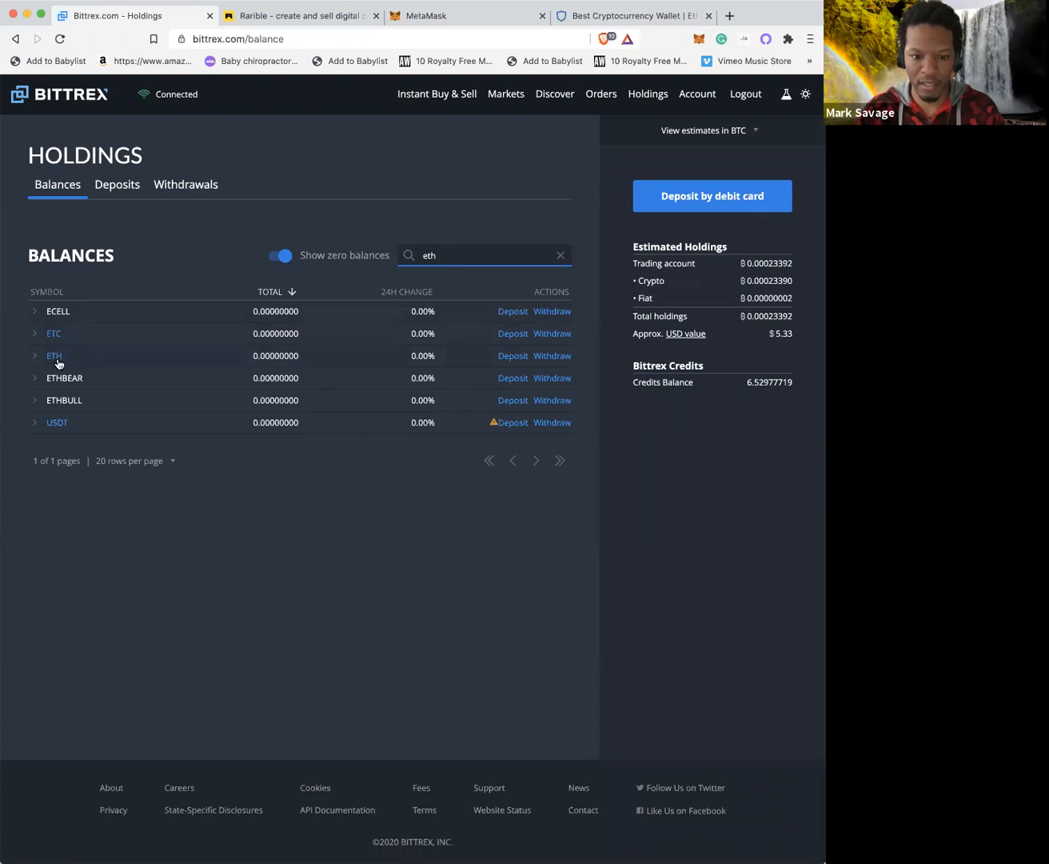
{"action": "left_click", "coordinate": [551, 357]}
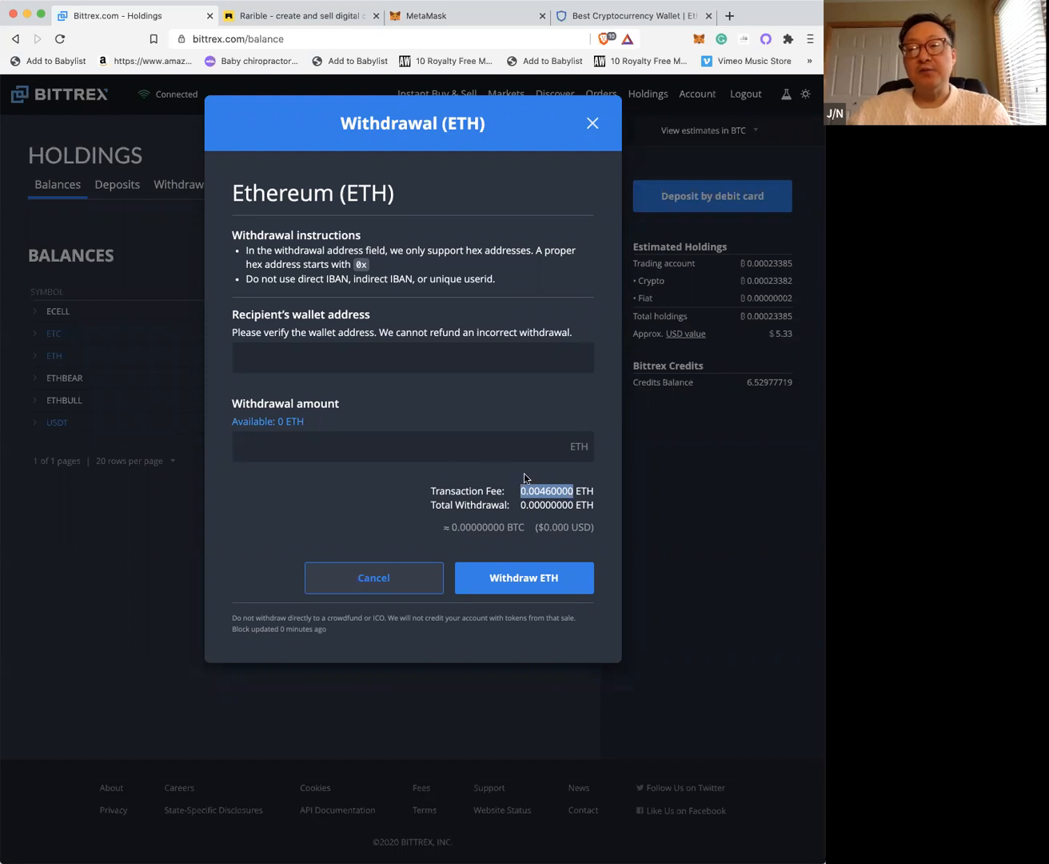
{"action": "left_click", "coordinate": [339, 361]}
{"action": "left_click", "coordinate": [323, 443]}
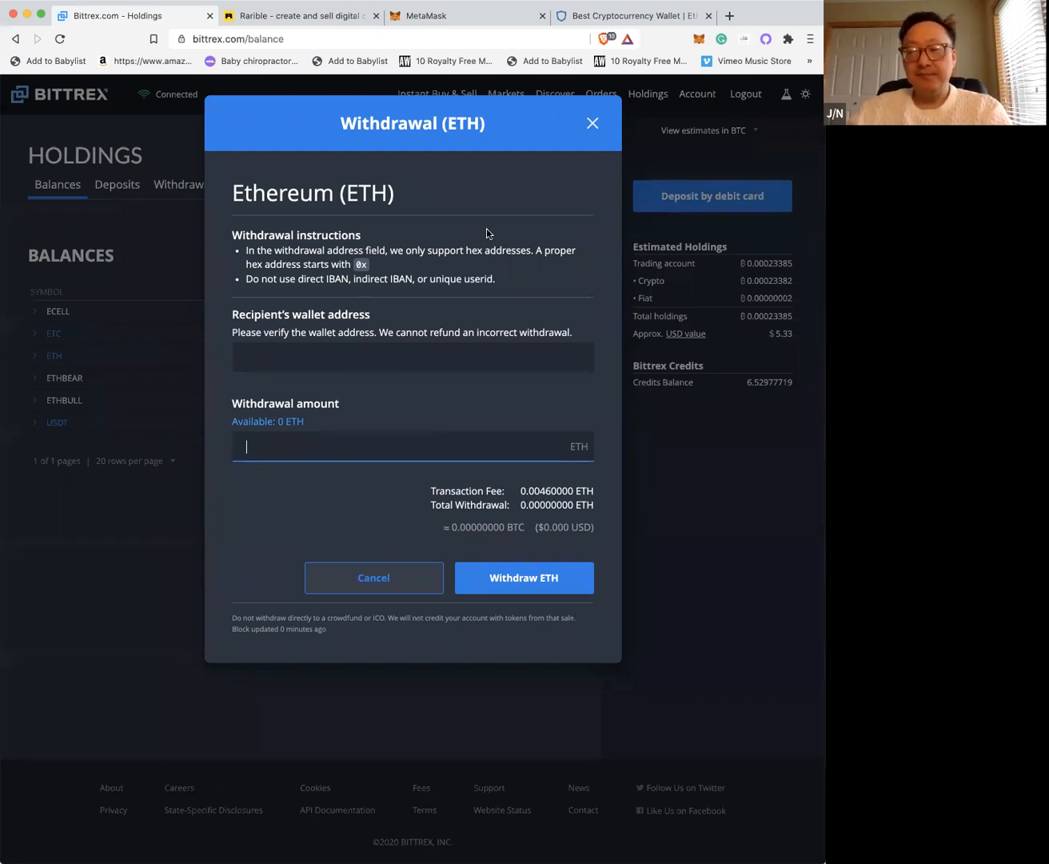
- Switch to the MetaMask website and look through its home page
{"action": "left_click", "coordinate": [442, 19]}
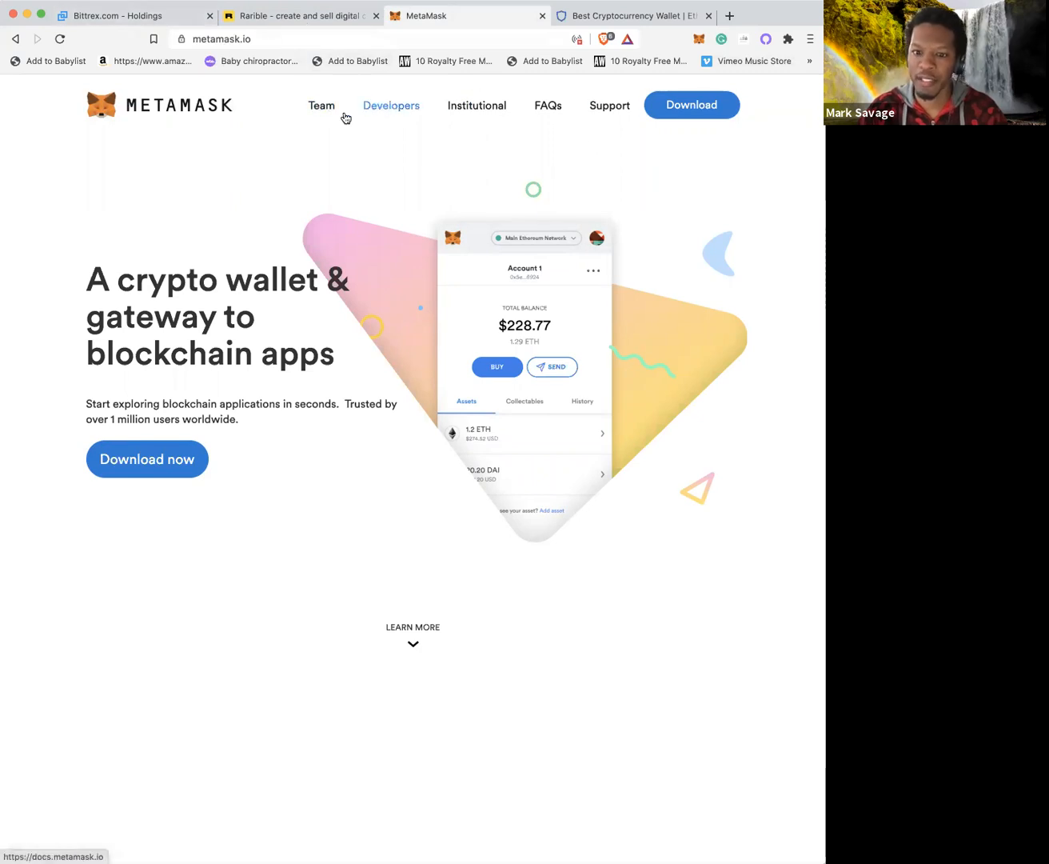
{"action": "scroll", "coordinate": [344, 115], "scroll_direction": "down", "scroll_amount": 5}
{"action": "scroll", "coordinate": [345, 114], "scroll_direction": "down", "scroll_amount": 15}
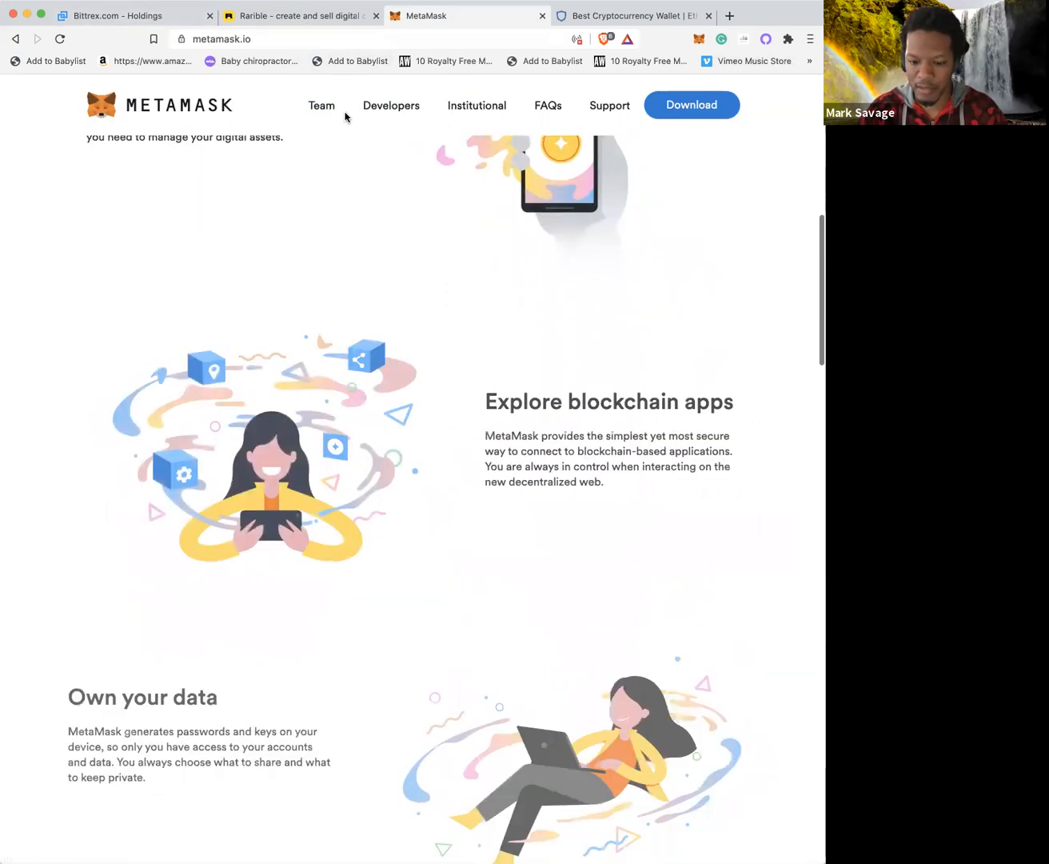
{"action": "scroll", "coordinate": [420, 99], "scroll_direction": "up", "scroll_amount": 5}
{"action": "scroll", "coordinate": [420, 100], "scroll_direction": "up", "scroll_amount": 15}
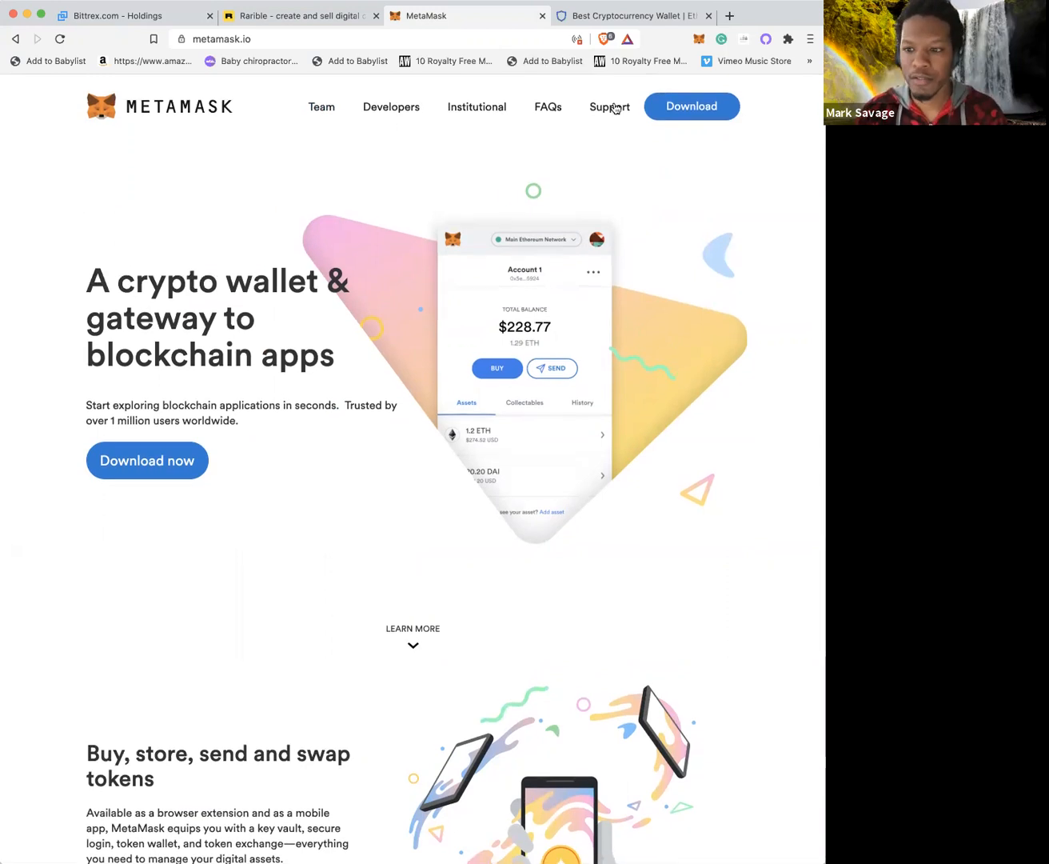
- Go to MetaMask's download page and open the Chrome extension's listing in the Chrome Web Store
{"action": "left_click", "coordinate": [682, 111]}
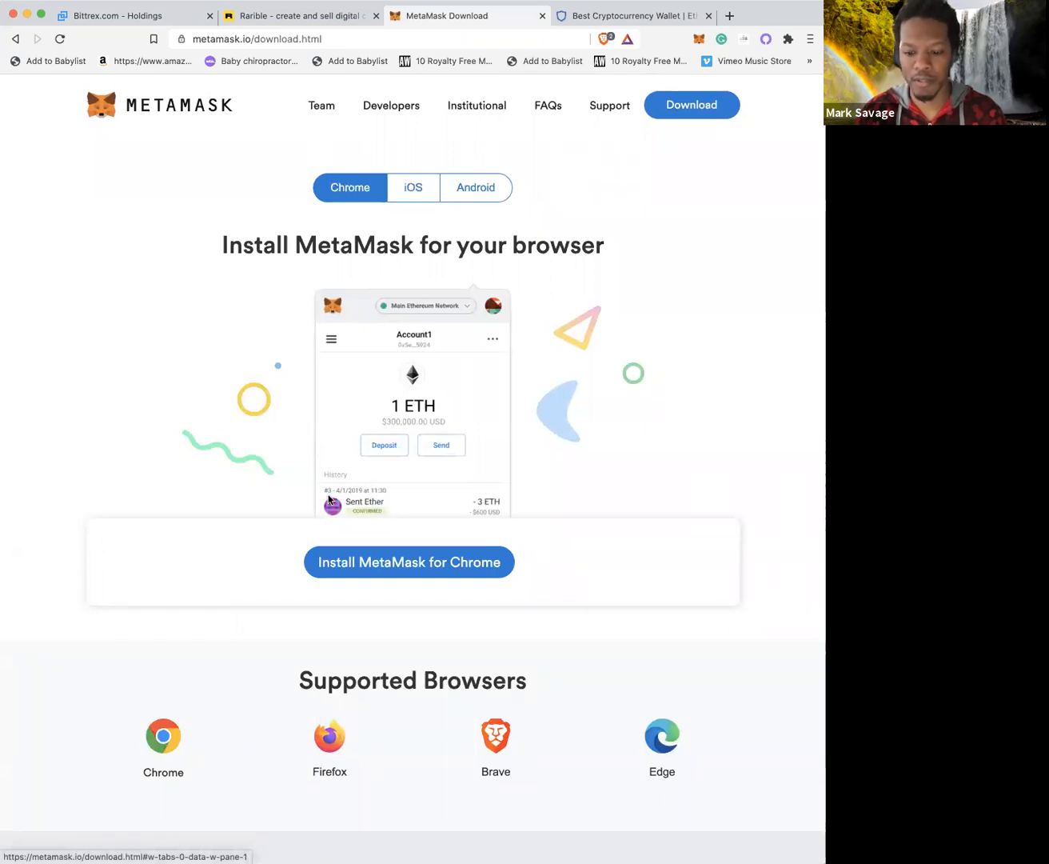
{"action": "scroll", "coordinate": [345, 473], "scroll_direction": "down", "scroll_amount": 3}
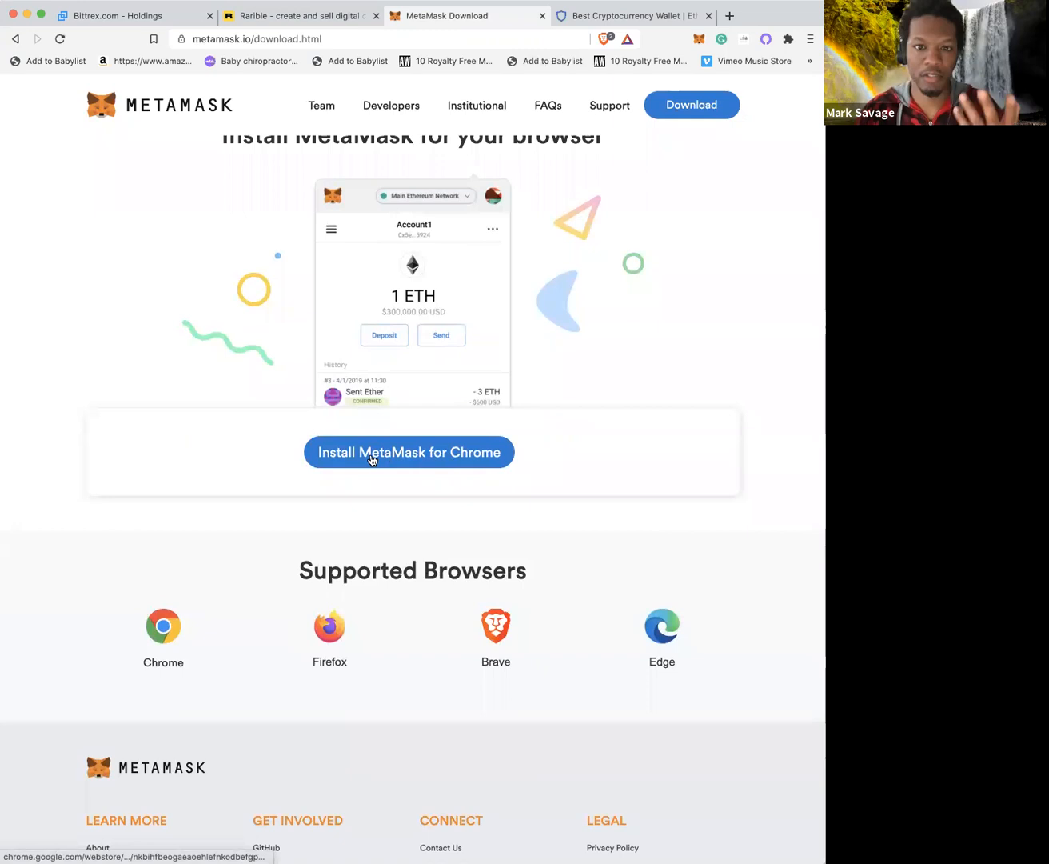
{"action": "left_click", "coordinate": [371, 460]}
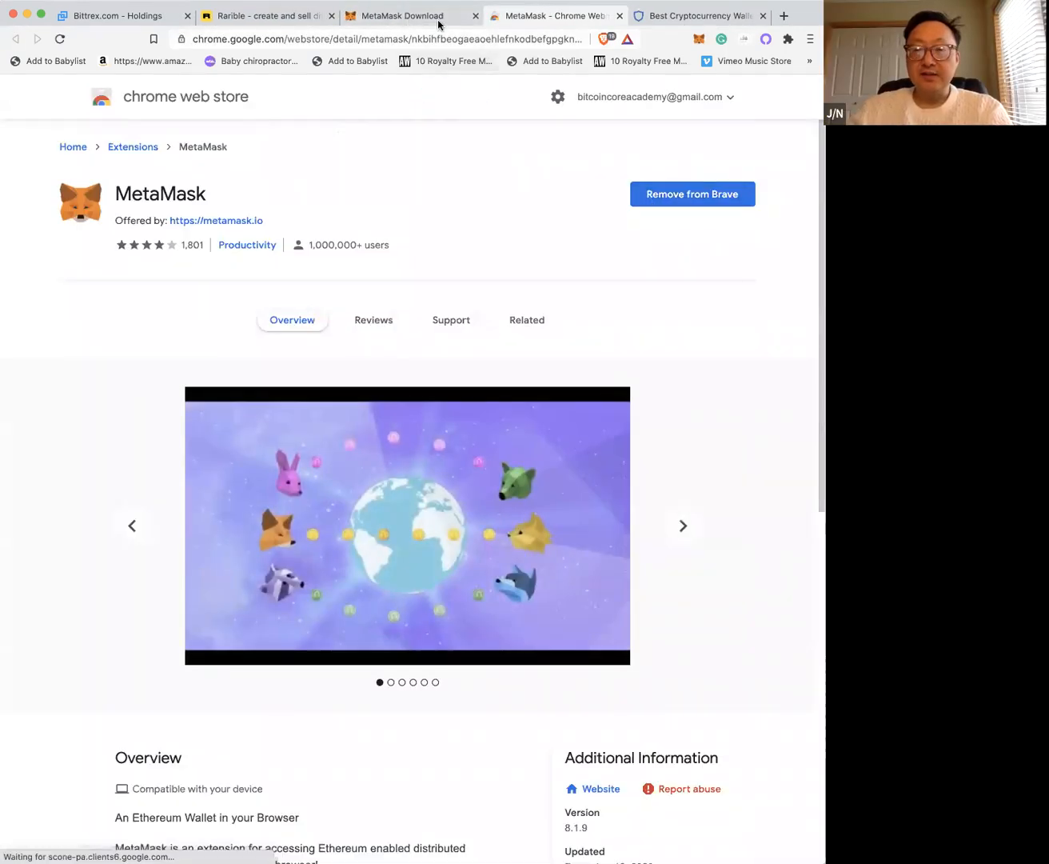
- Check the supported browsers on the MetaMask download page and return to the extension's store listing
{"action": "left_click", "coordinate": [435, 16]}
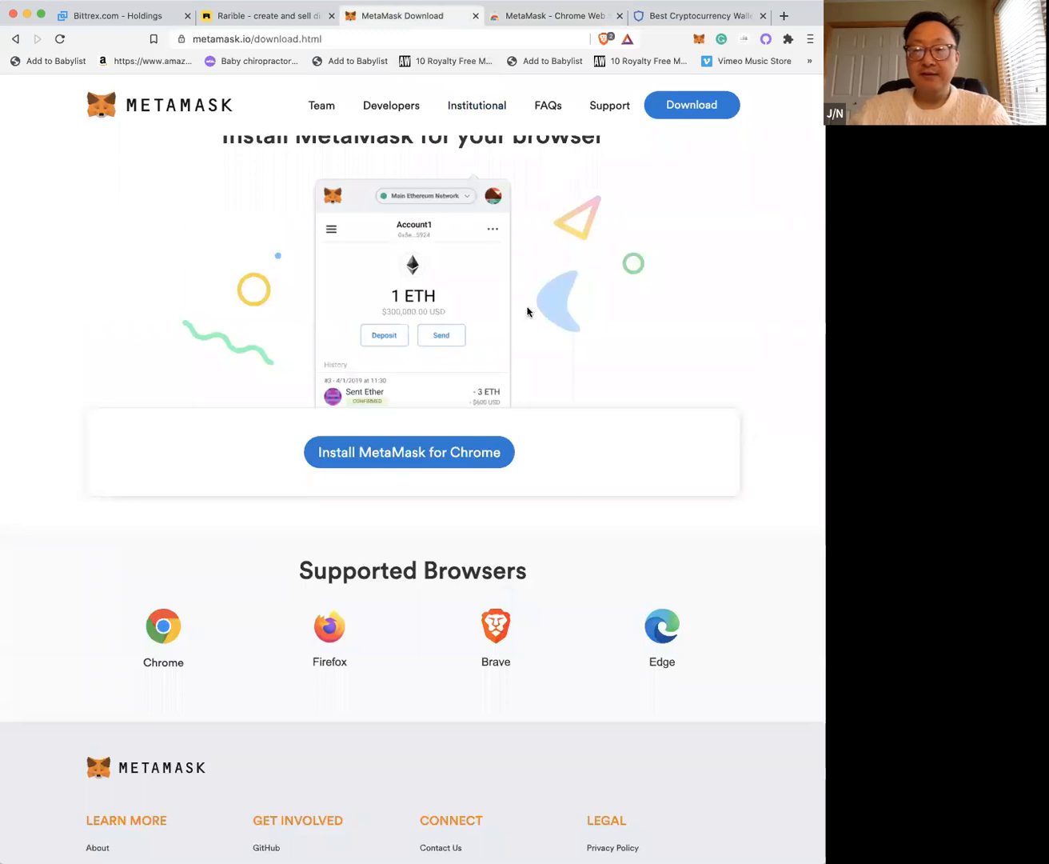
{"action": "scroll", "coordinate": [527, 311], "scroll_direction": "down", "scroll_amount": 4}
{"action": "scroll", "coordinate": [527, 312], "scroll_direction": "up", "scroll_amount": 3}
{"action": "scroll", "coordinate": [527, 312], "scroll_direction": "down", "scroll_amount": 3}
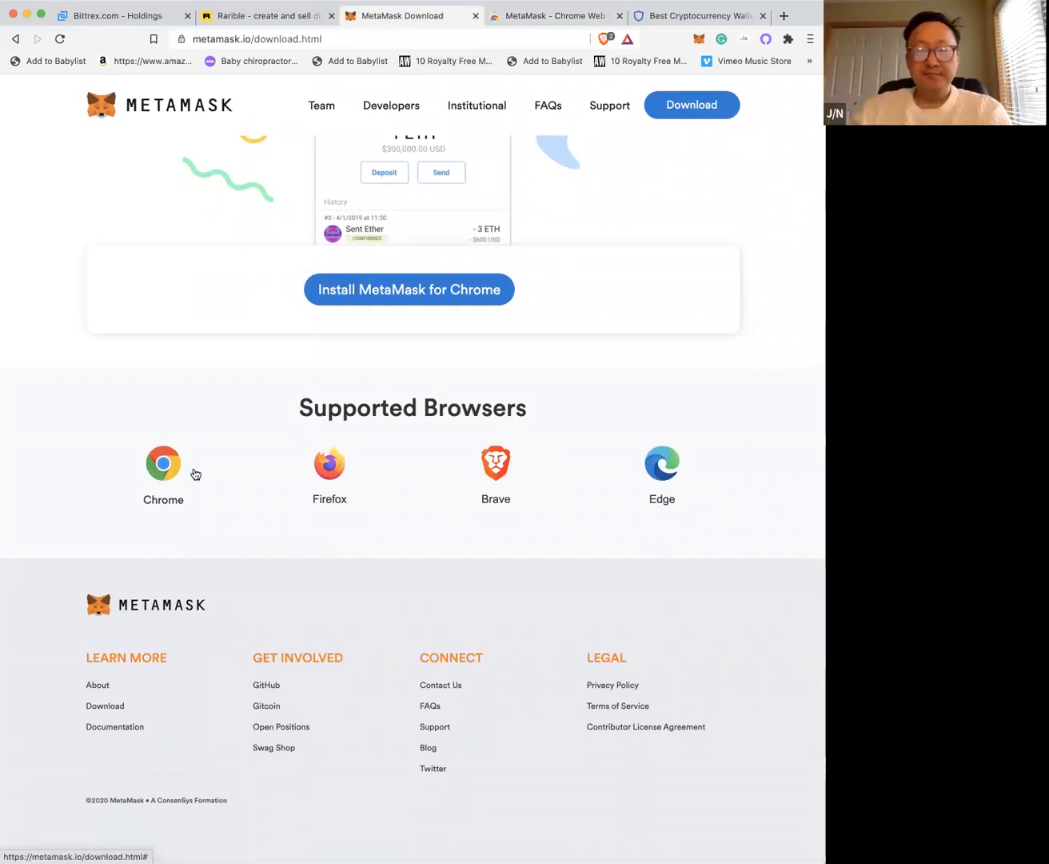
{"action": "left_click", "coordinate": [584, 16]}
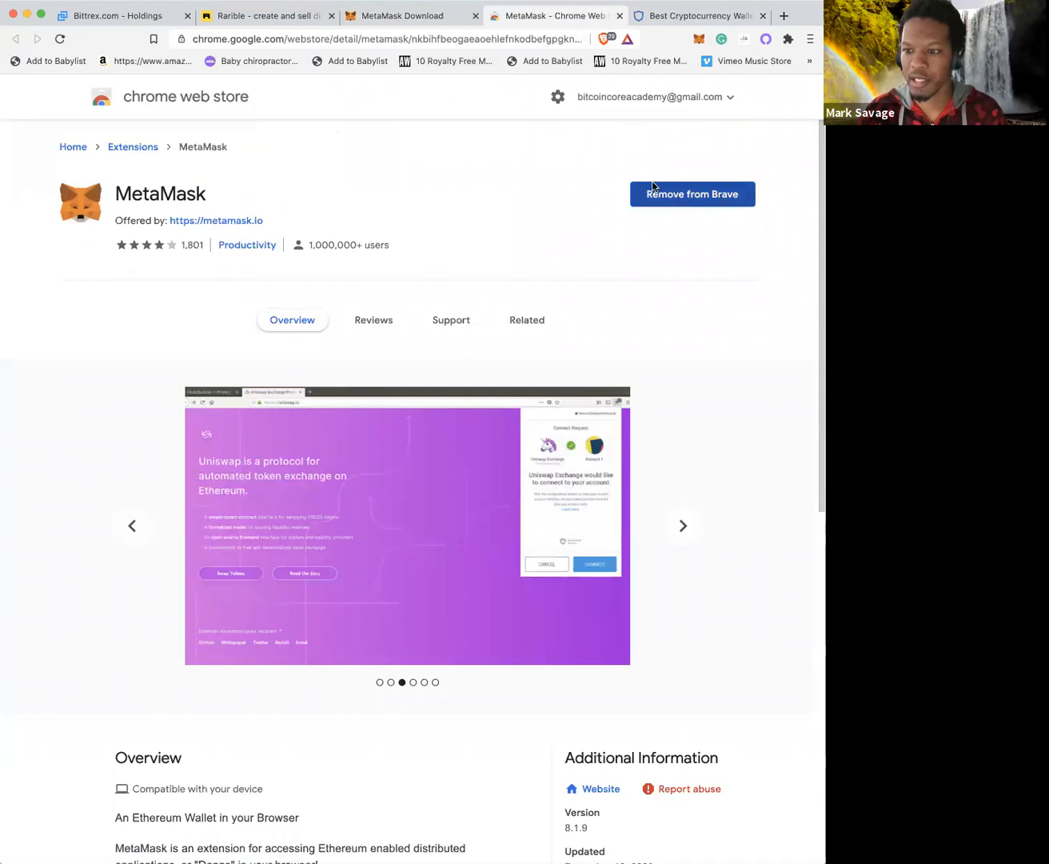
{"action": "left_click", "coordinate": [451, 18]}
{"action": "left_click", "coordinate": [531, 22]}
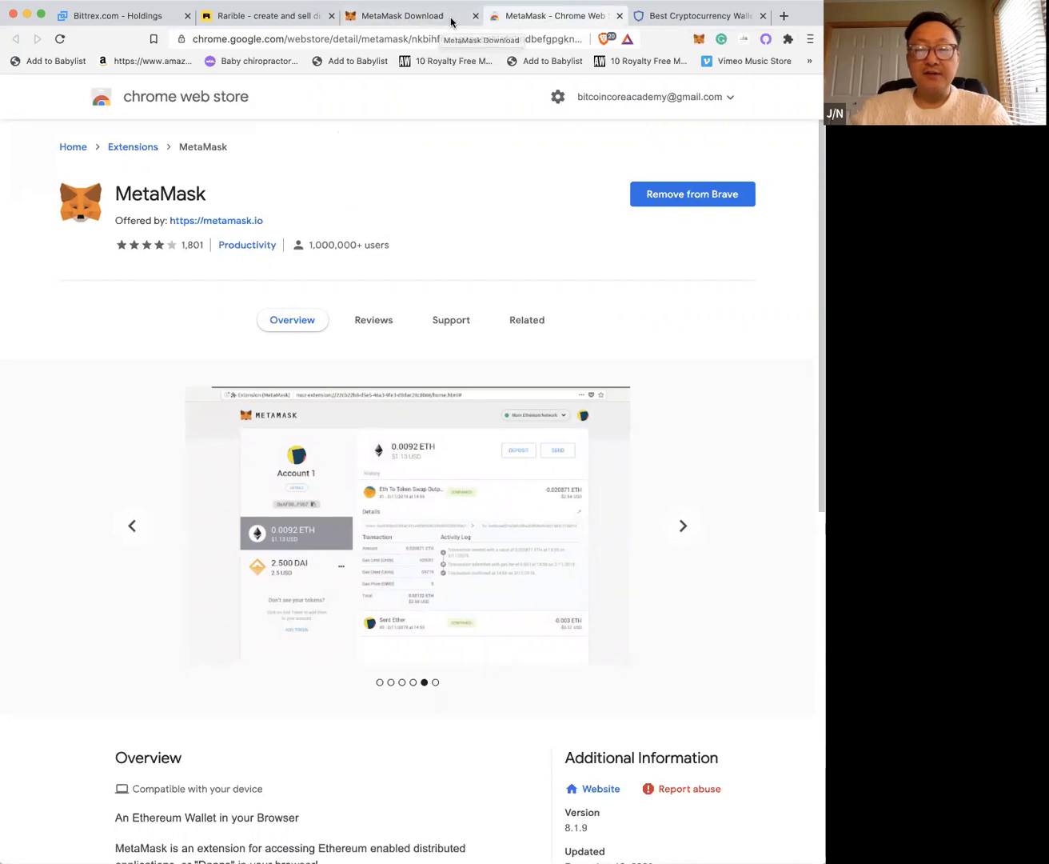
- Open the MetaMask wallet extension and examine its transaction activity
{"action": "left_click", "coordinate": [698, 40]}
{"action": "scroll", "coordinate": [617, 187], "scroll_direction": "down", "scroll_amount": 3}
{"action": "scroll", "coordinate": [615, 197], "scroll_direction": "up", "scroll_amount": 2}
{"action": "scroll", "coordinate": [615, 196], "scroll_direction": "down", "scroll_amount": 3}
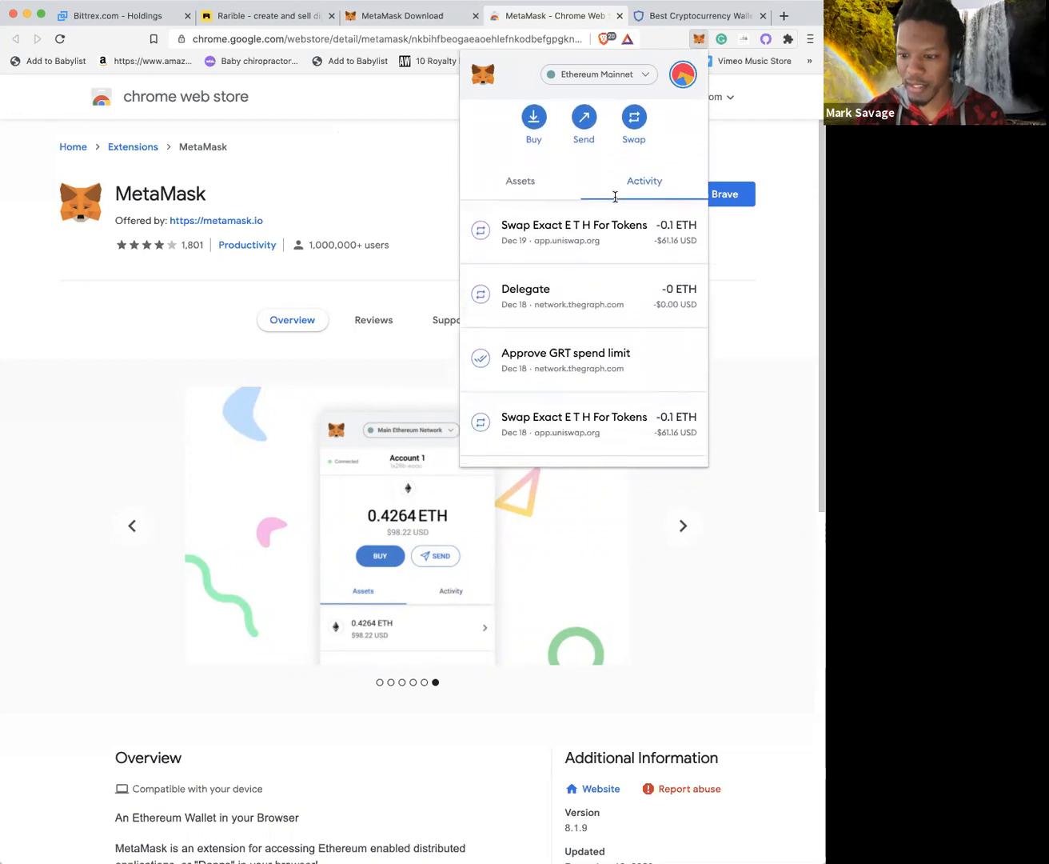
{"action": "scroll", "coordinate": [615, 197], "scroll_direction": "down", "scroll_amount": 3}
{"action": "scroll", "coordinate": [628, 183], "scroll_direction": "up", "scroll_amount": 3}
{"action": "scroll", "coordinate": [636, 173], "scroll_direction": "down", "scroll_amount": 5}
{"action": "scroll", "coordinate": [638, 175], "scroll_direction": "down", "scroll_amount": 2}
{"action": "scroll", "coordinate": [638, 176], "scroll_direction": "up", "scroll_amount": 6}
- Examine the token assets and ETH balance in the MetaMask wallet and close the wallet
{"action": "left_click", "coordinate": [509, 301]}
{"action": "scroll", "coordinate": [546, 333], "scroll_direction": "down", "scroll_amount": 3}
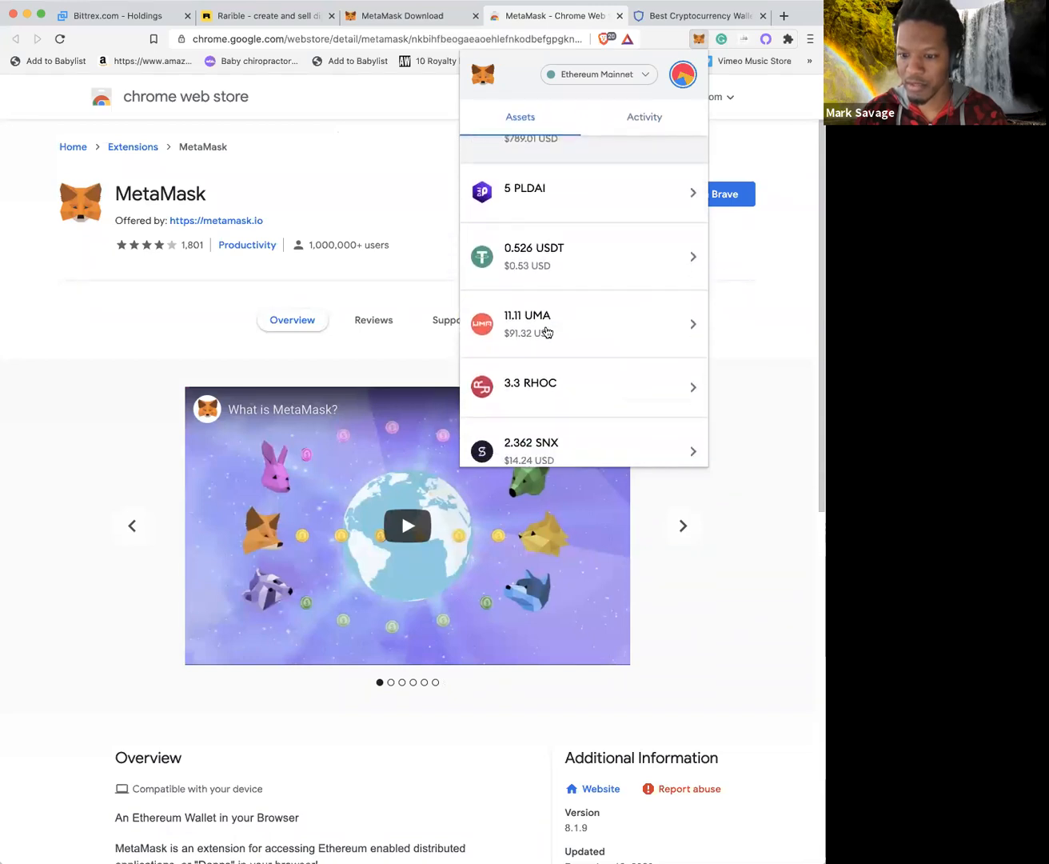
{"action": "scroll", "coordinate": [545, 333], "scroll_direction": "up", "scroll_amount": 5}
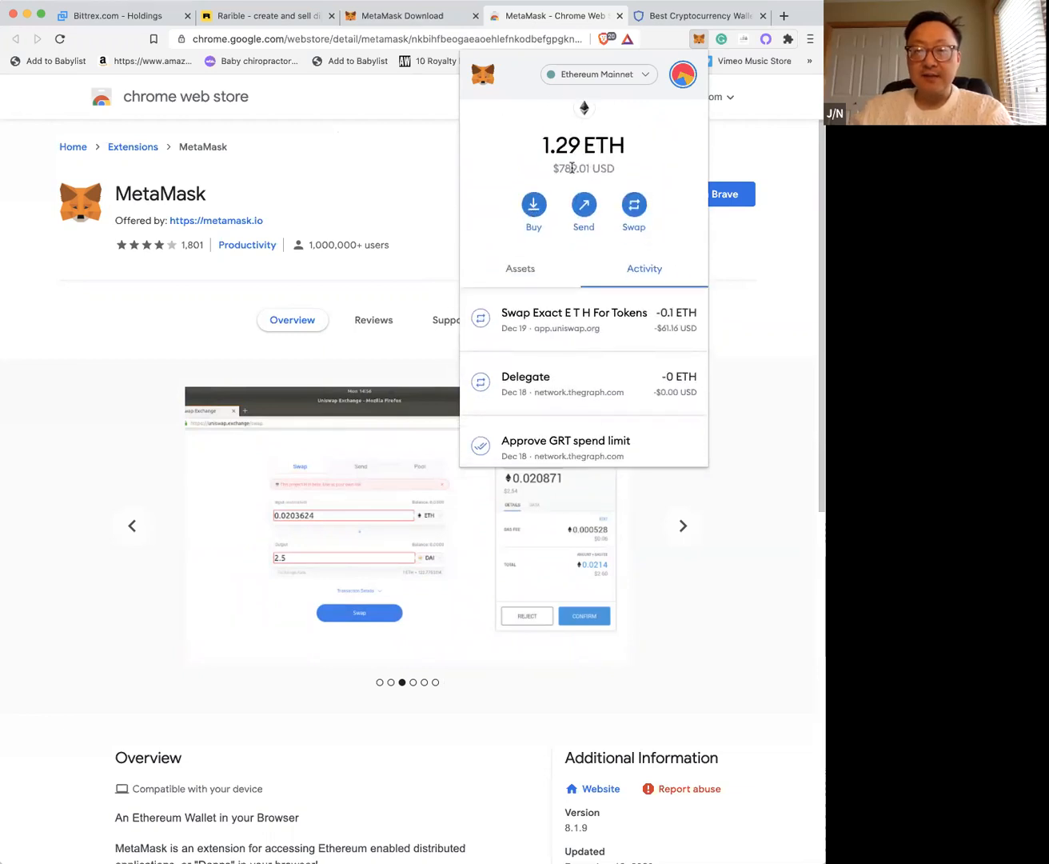
{"action": "scroll", "coordinate": [567, 197], "scroll_direction": "down", "scroll_amount": 1}
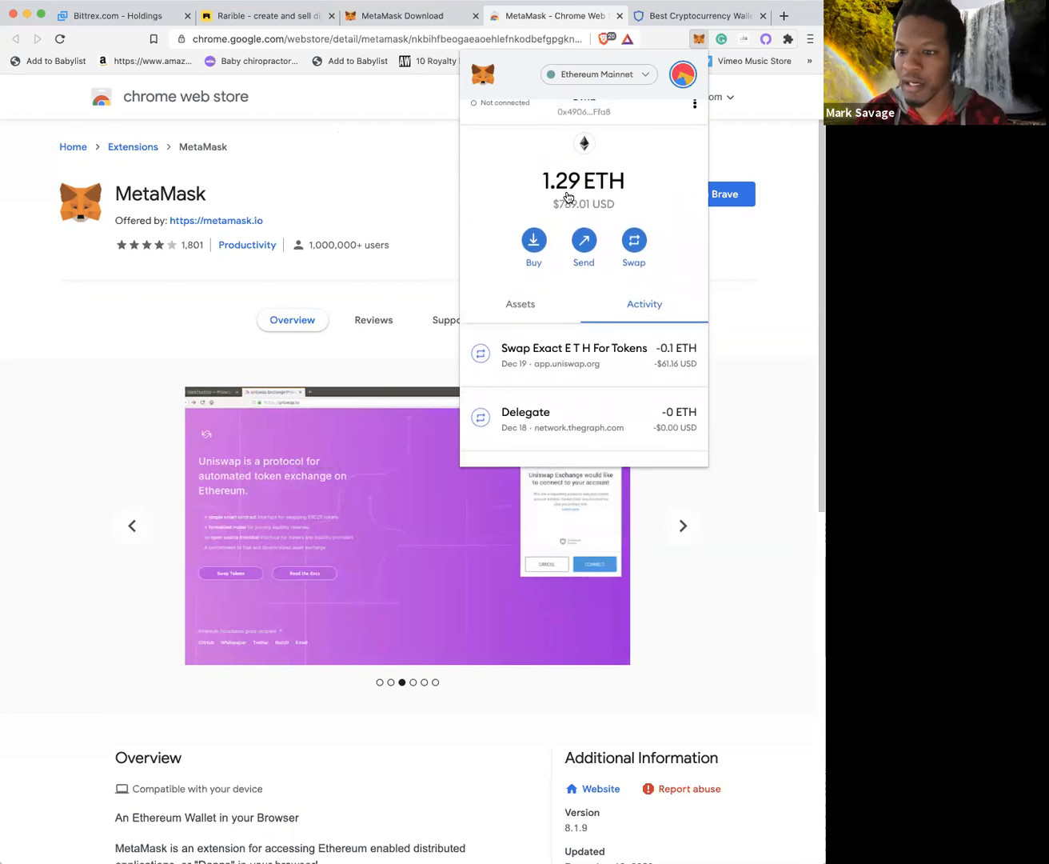
{"action": "left_click", "coordinate": [696, 38]}
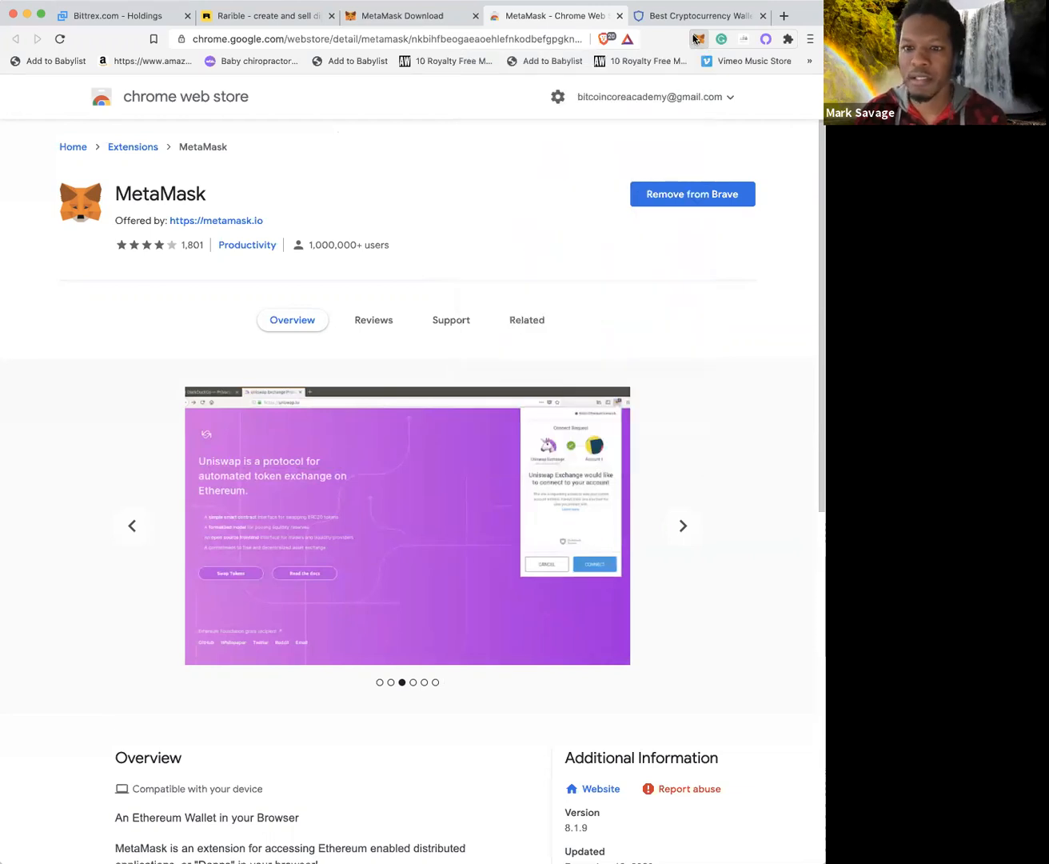
- Look through the open MetaMask download page, Trust Wallet site and Rarible marketplace to compare the wallets
{"action": "left_click", "coordinate": [432, 18]}
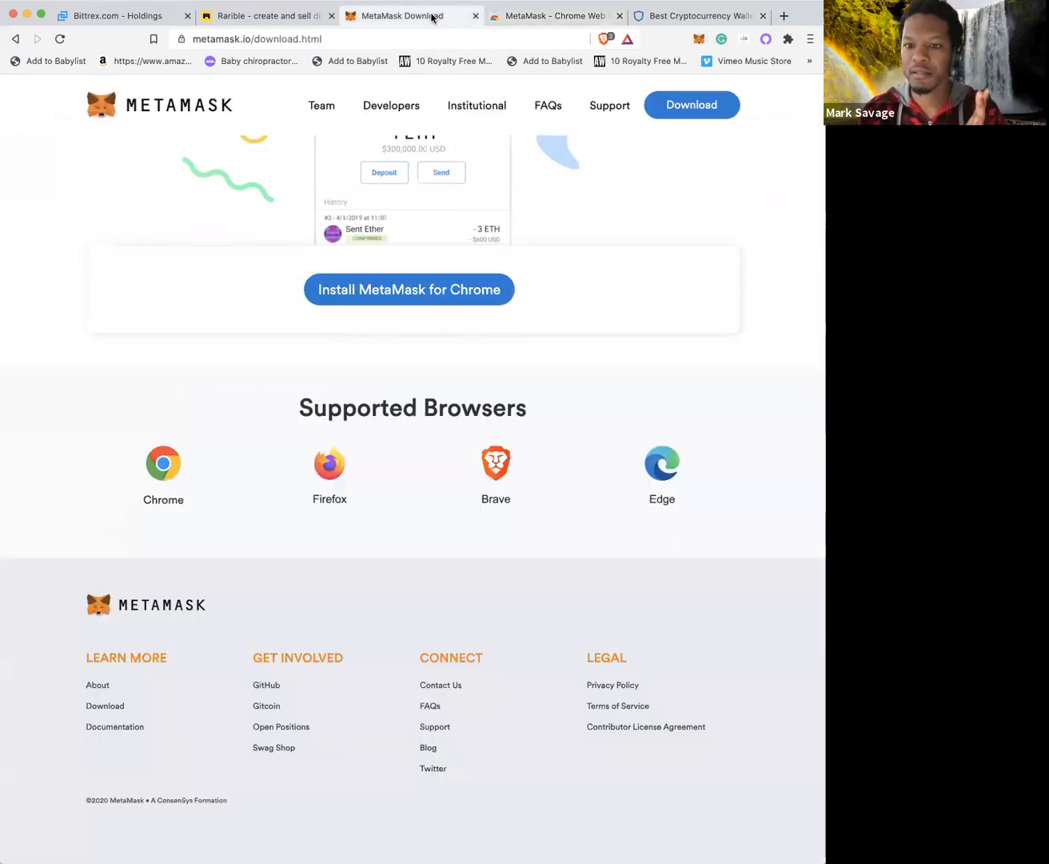
{"action": "left_click", "coordinate": [679, 16]}
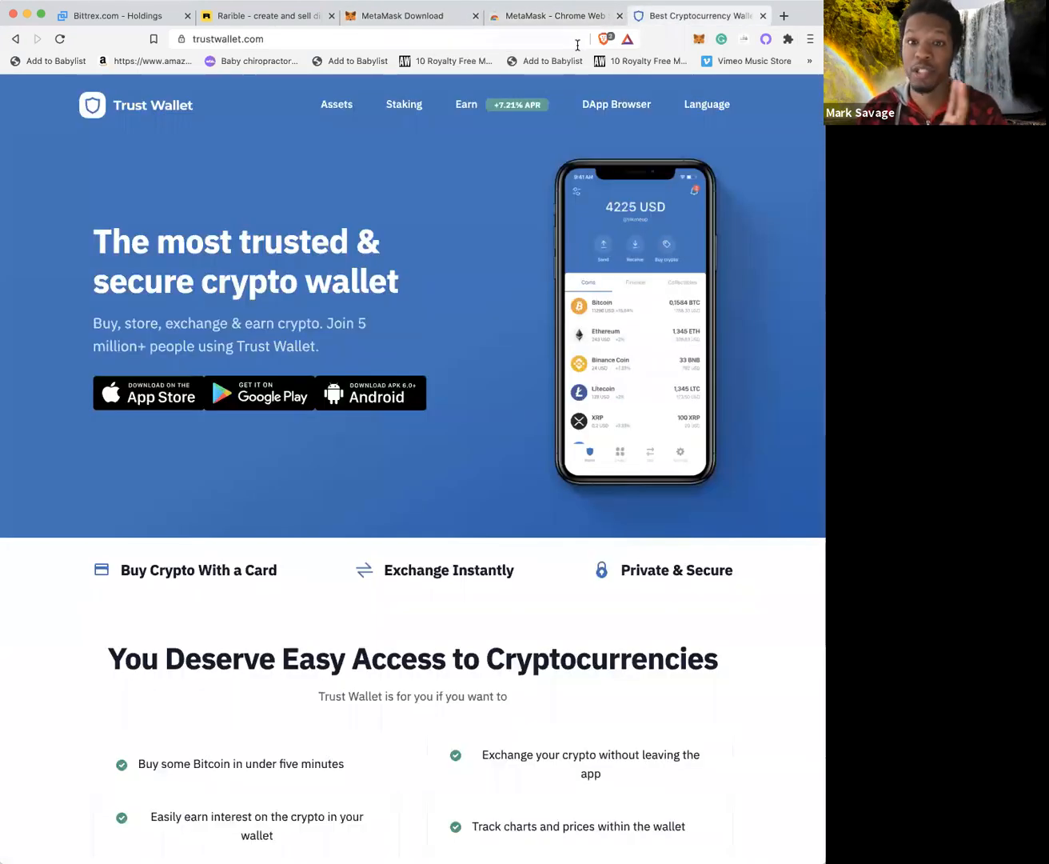
{"action": "left_click", "coordinate": [278, 18]}
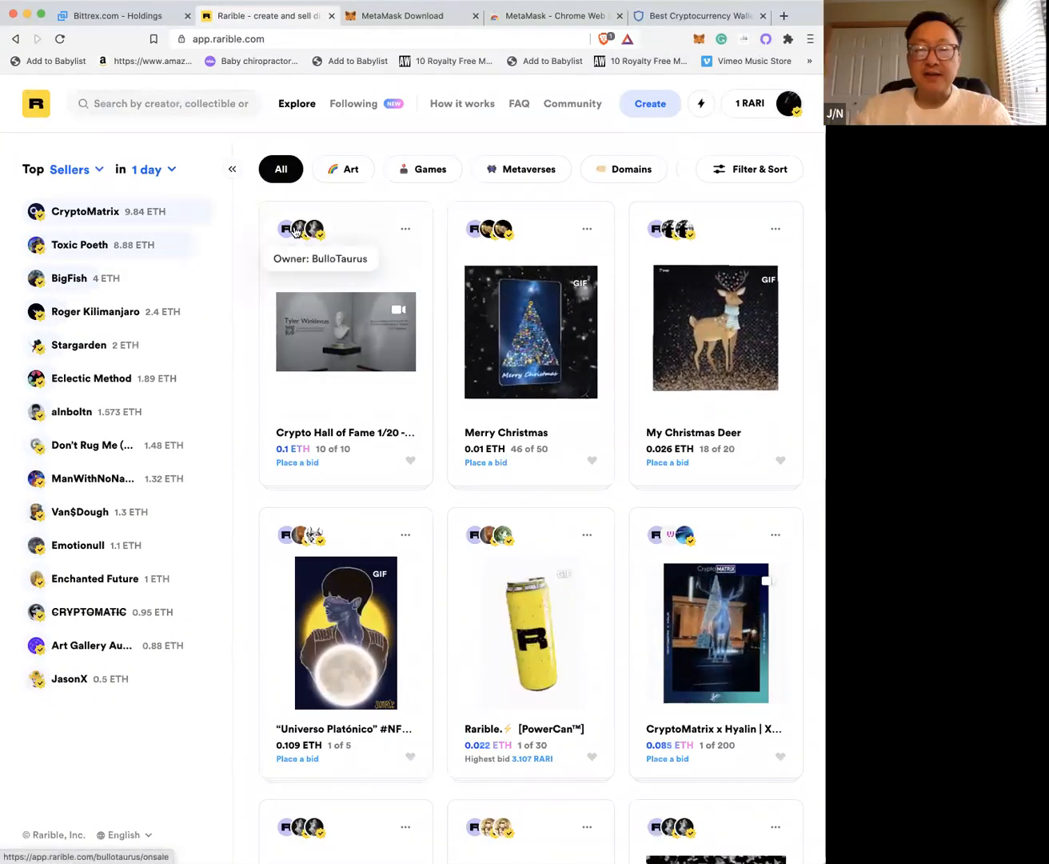
{"action": "left_click", "coordinate": [672, 16]}
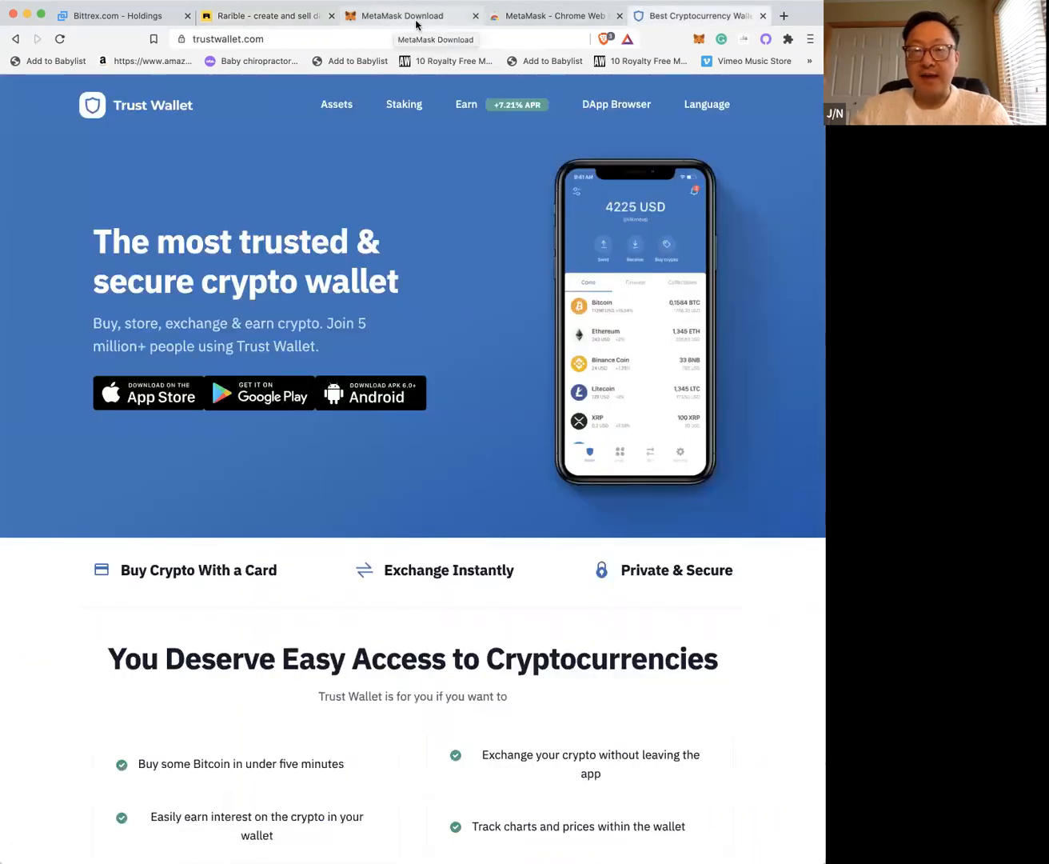
{"action": "left_click", "coordinate": [413, 19]}
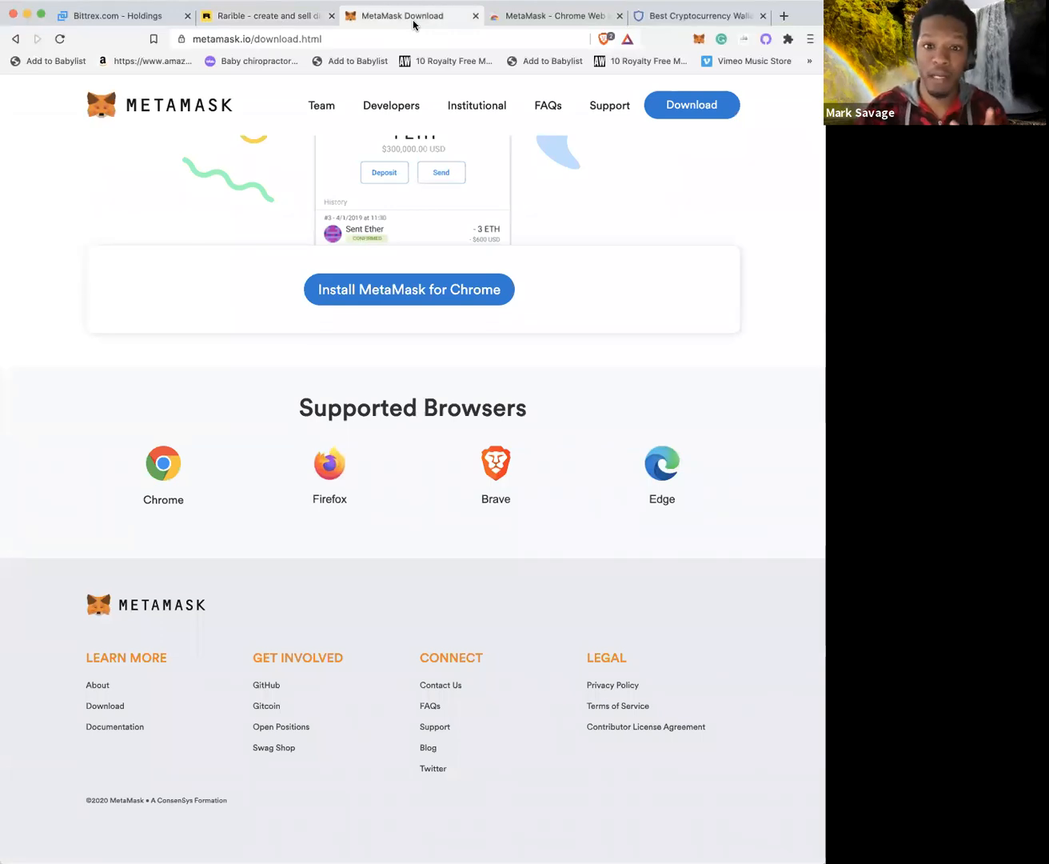
{"action": "left_click", "coordinate": [663, 17]}
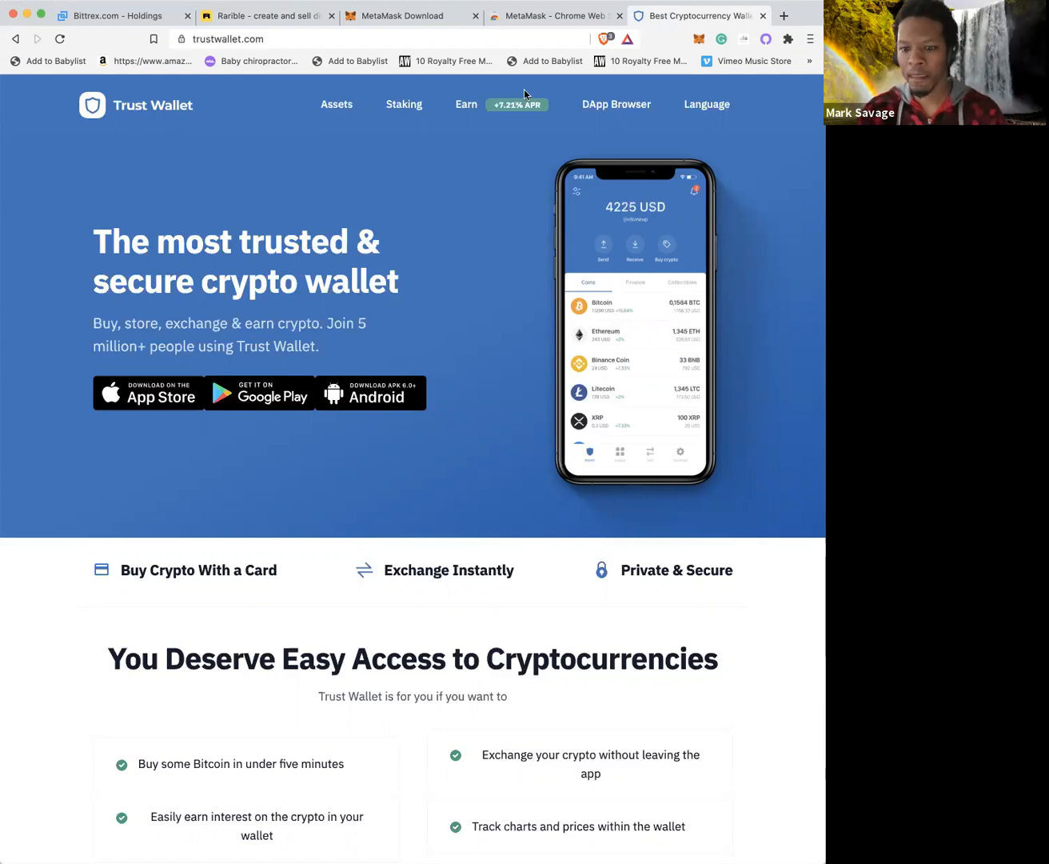
- Examine MetaMask's install options for Chrome, iOS and Android on its download page
{"action": "left_click", "coordinate": [420, 16]}
{"action": "scroll", "coordinate": [401, 300], "scroll_direction": "up", "scroll_amount": 2}
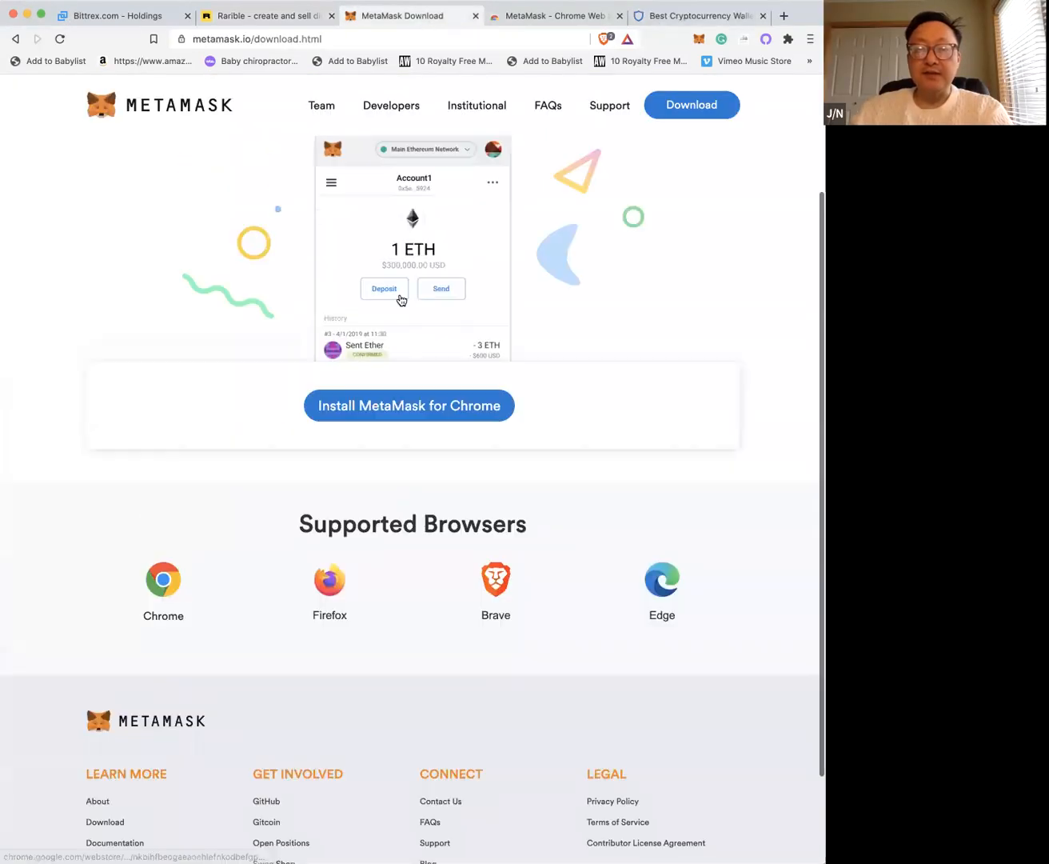
{"action": "scroll", "coordinate": [402, 299], "scroll_direction": "up", "scroll_amount": 3}
{"action": "left_click", "coordinate": [408, 189]}
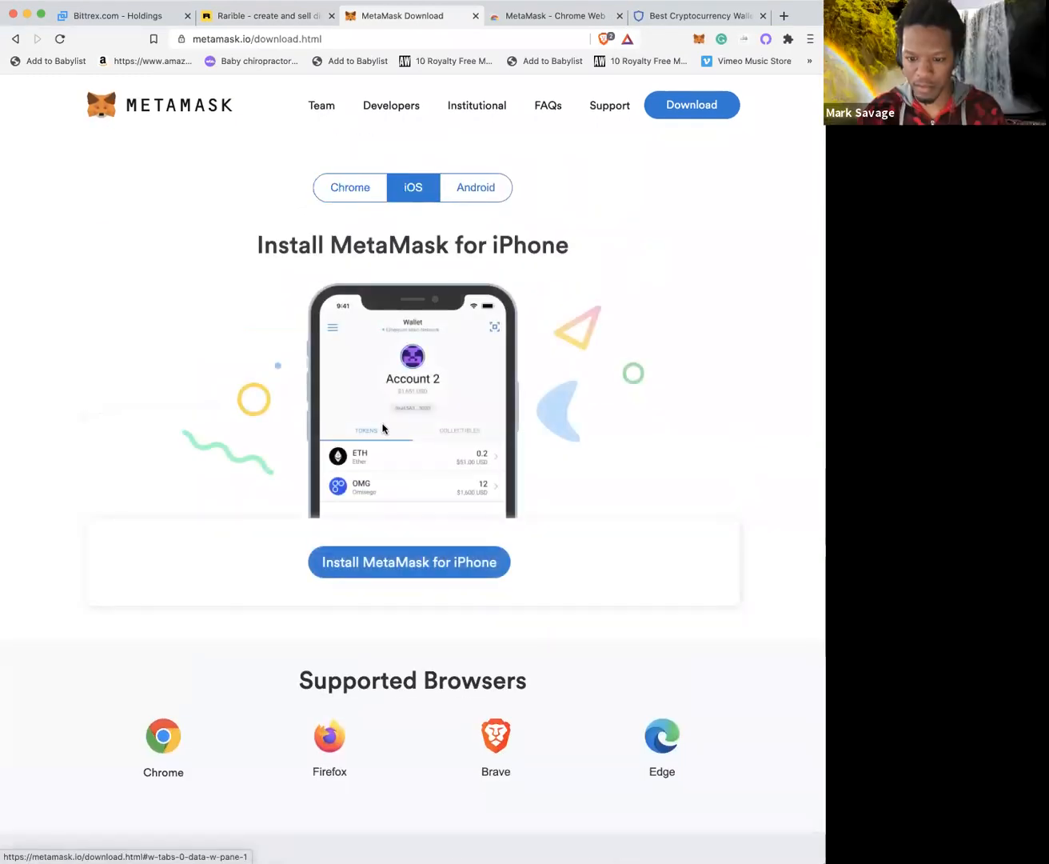
{"action": "scroll", "coordinate": [344, 352], "scroll_direction": "down", "scroll_amount": 3}
{"action": "scroll", "coordinate": [345, 351], "scroll_direction": "up", "scroll_amount": 3}
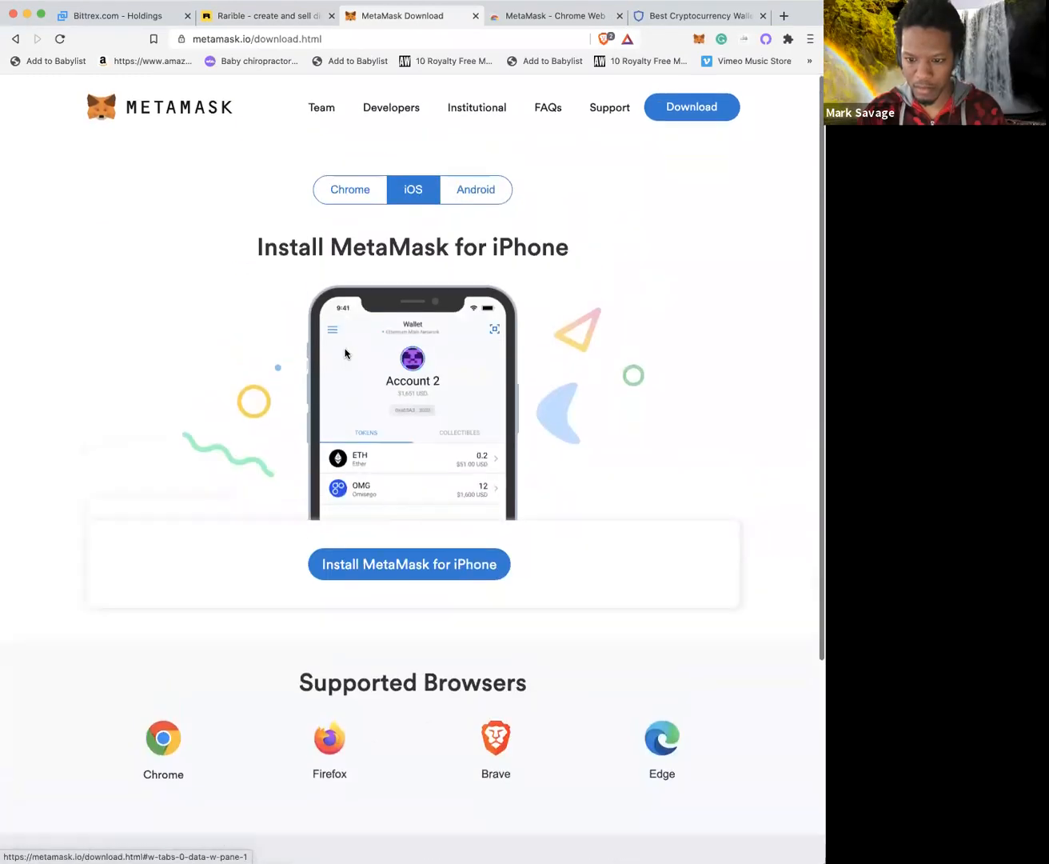
{"action": "left_click", "coordinate": [463, 202]}
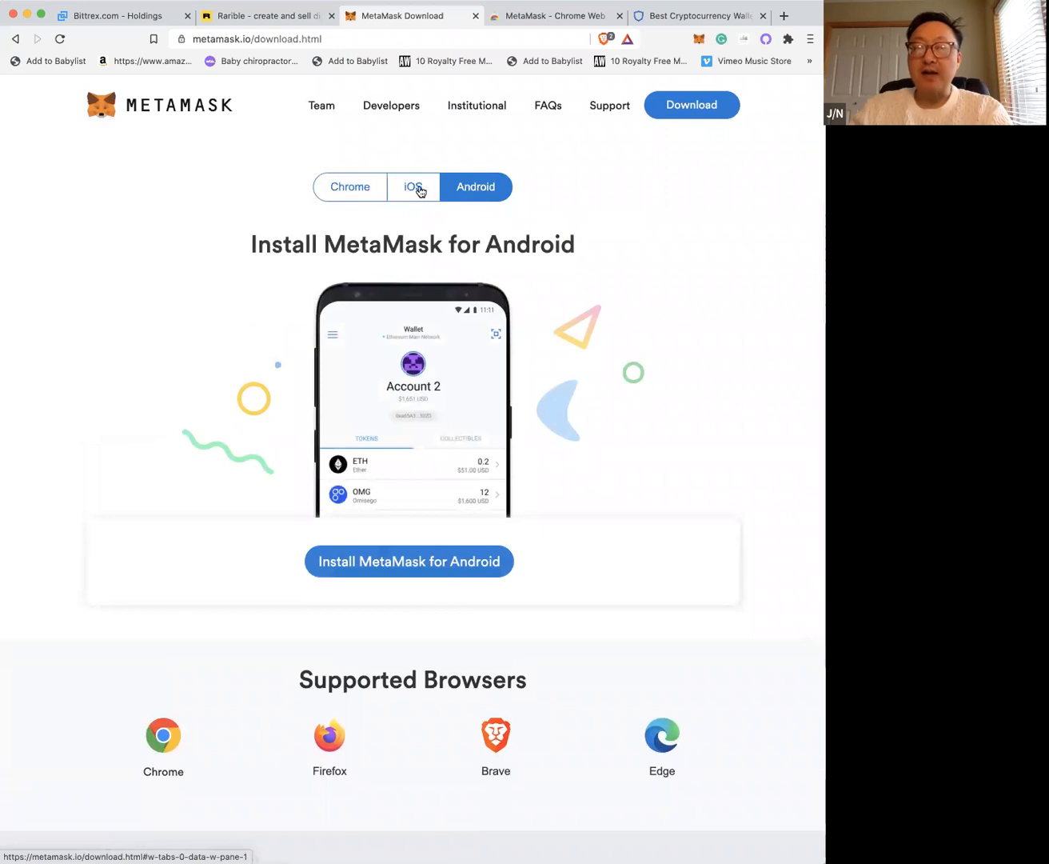
{"action": "left_click", "coordinate": [419, 191]}
{"action": "left_click", "coordinate": [369, 190]}
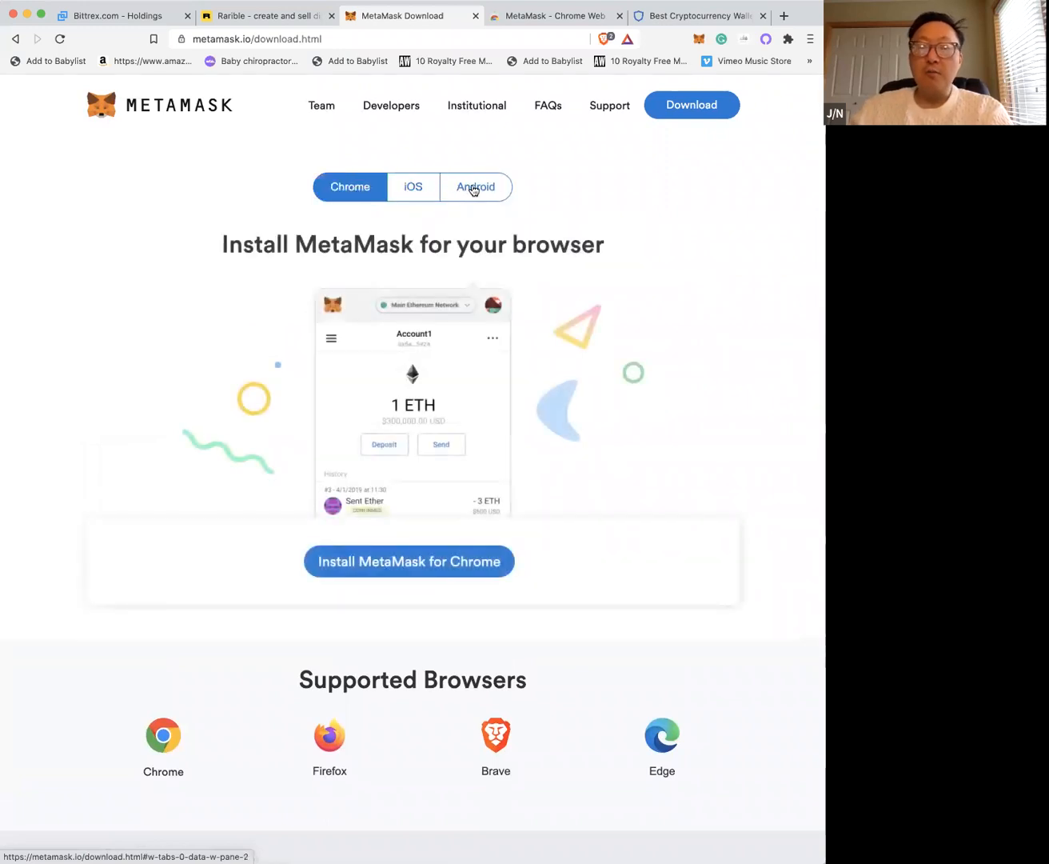
{"action": "left_click", "coordinate": [474, 190]}
{"action": "left_click", "coordinate": [400, 192]}
{"action": "left_click", "coordinate": [351, 196]}
{"action": "left_click", "coordinate": [412, 194]}
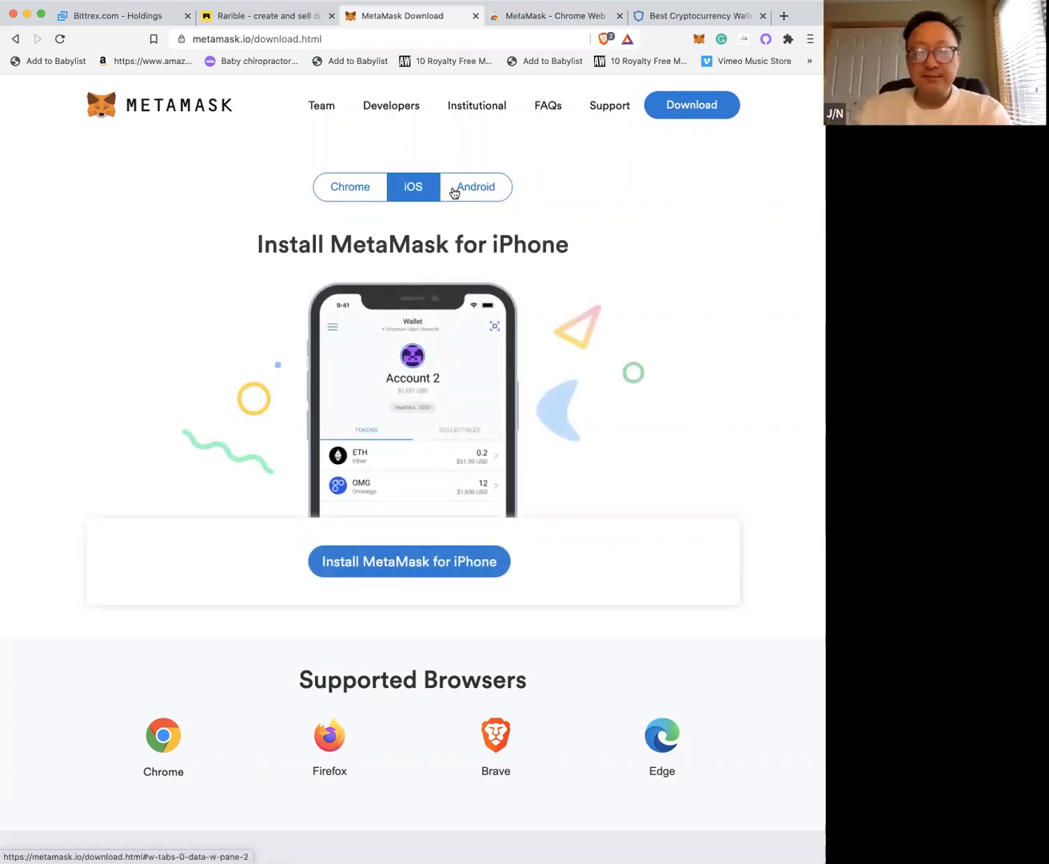
{"action": "left_click", "coordinate": [454, 192]}
{"action": "left_click", "coordinate": [413, 189]}
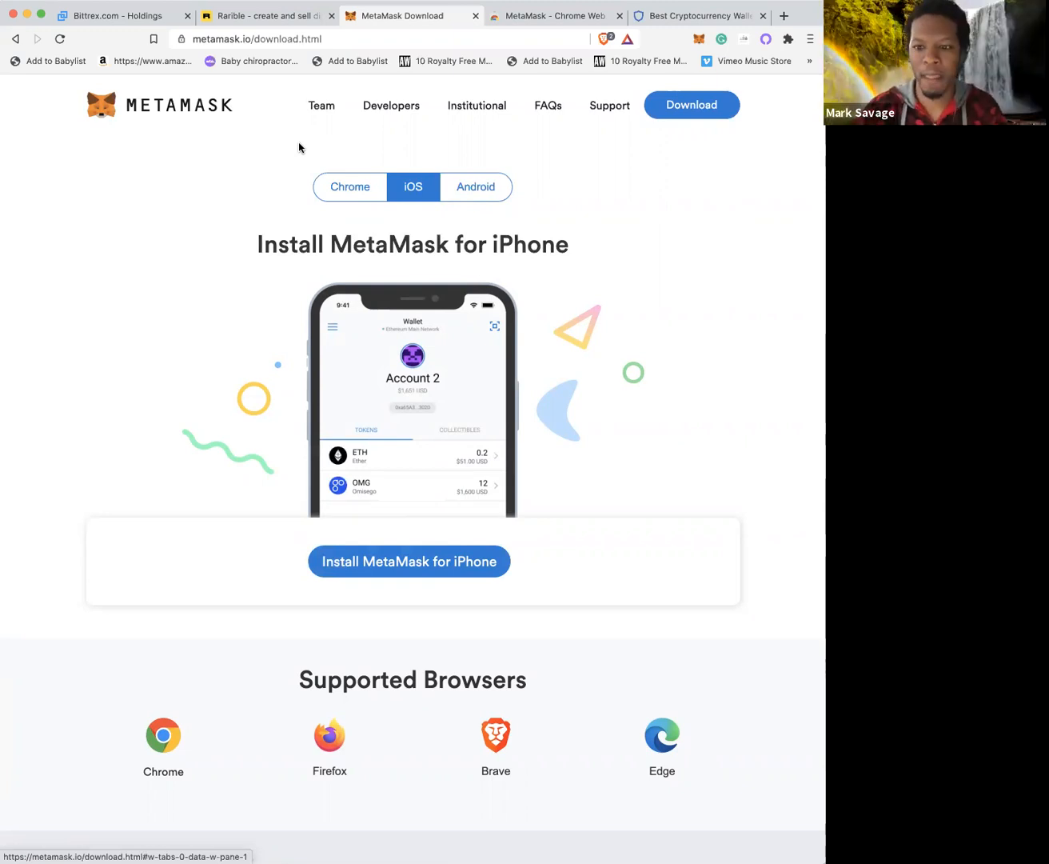
- Switch to Rarible, open the account's own profile and browse its collectibles
{"action": "left_click", "coordinate": [269, 16]}
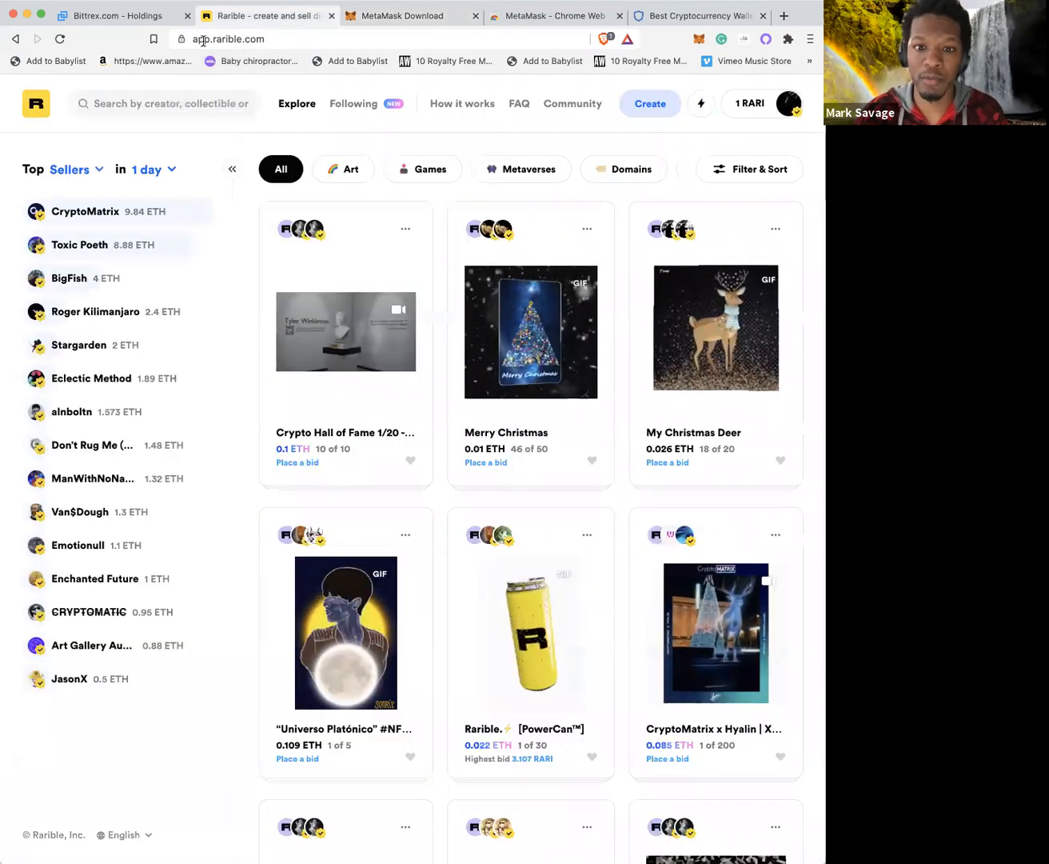
{"action": "left_click", "coordinate": [194, 39]}
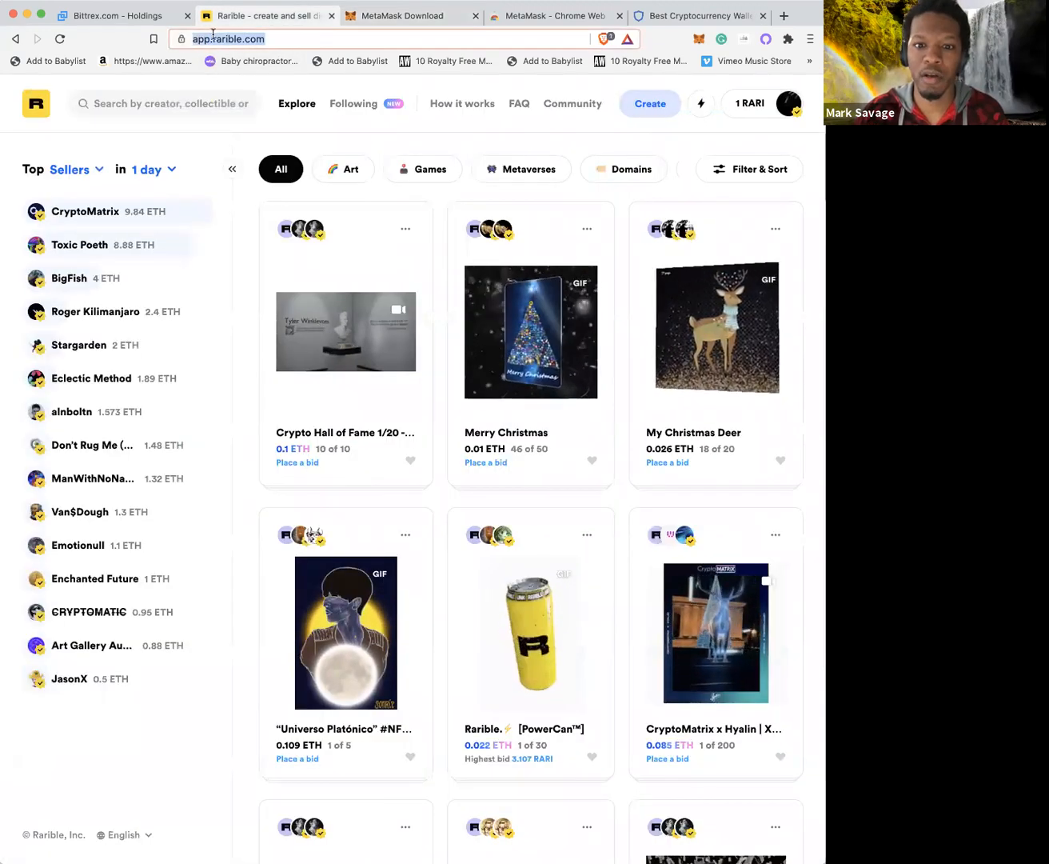
{"action": "left_click", "coordinate": [788, 110]}
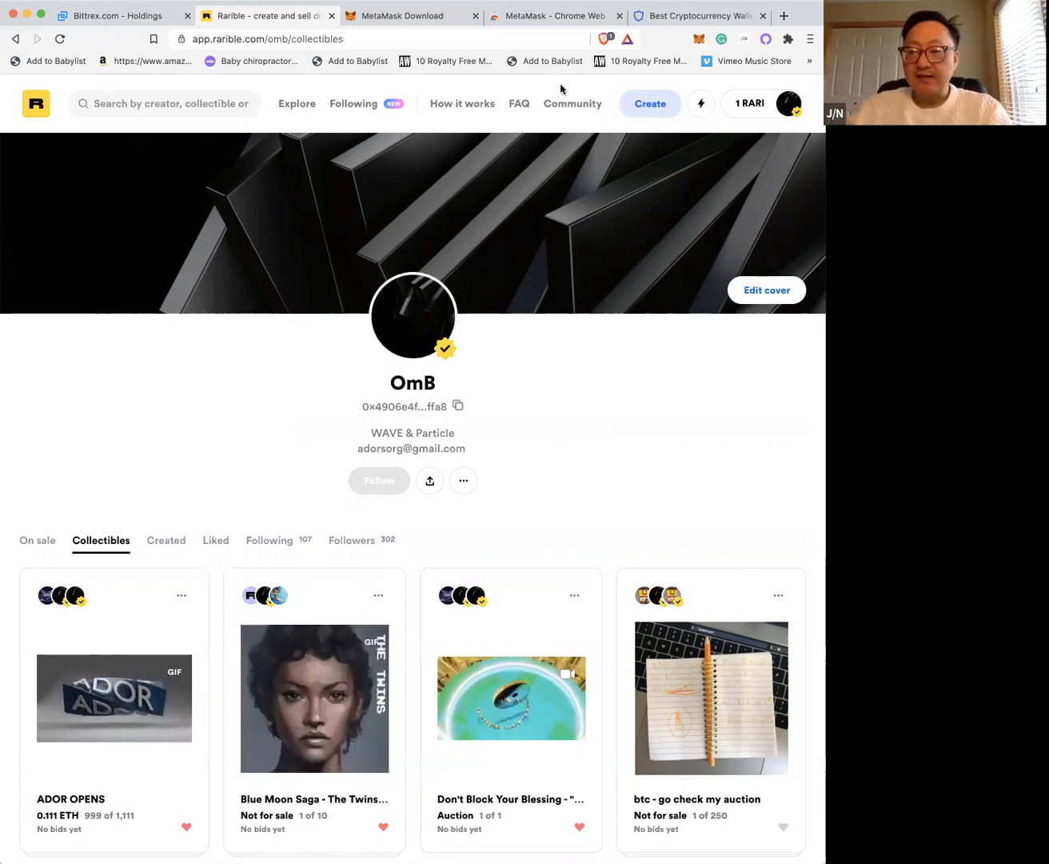
{"action": "scroll", "coordinate": [534, 326], "scroll_direction": "down", "scroll_amount": 5}
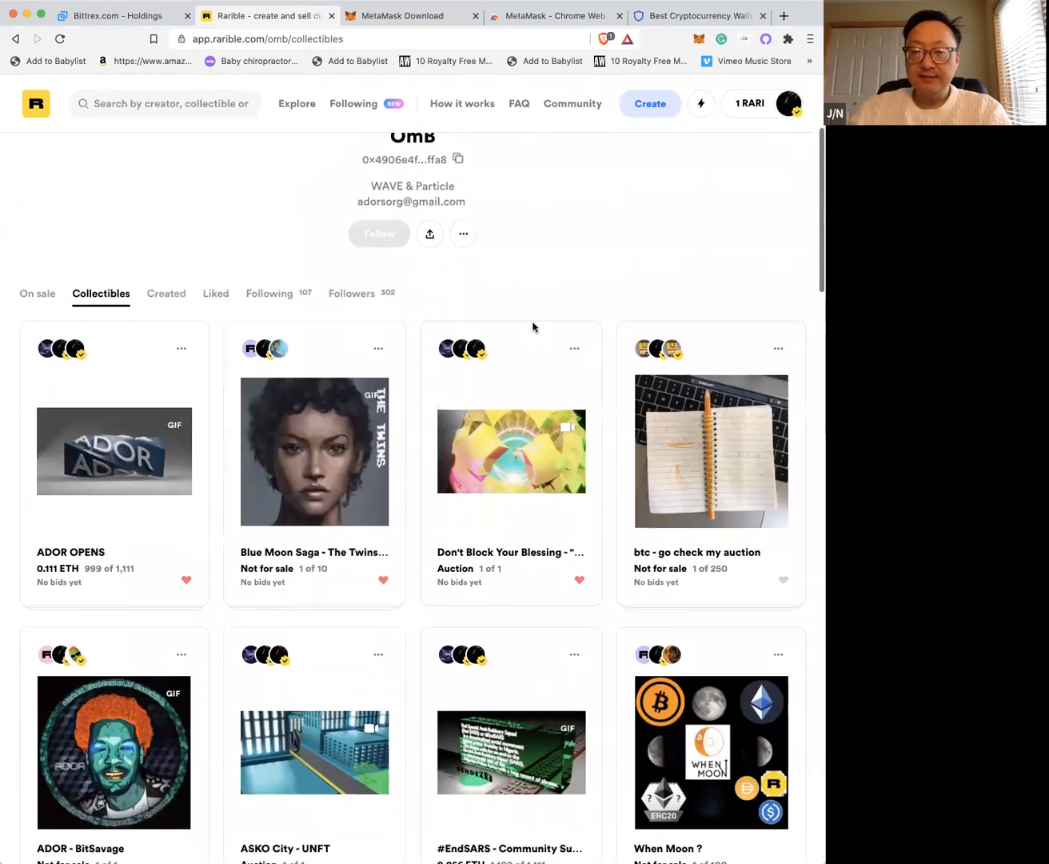
{"action": "scroll", "coordinate": [533, 327], "scroll_direction": "down", "scroll_amount": 4}
{"action": "scroll", "coordinate": [496, 328], "scroll_direction": "up", "scroll_amount": 4}
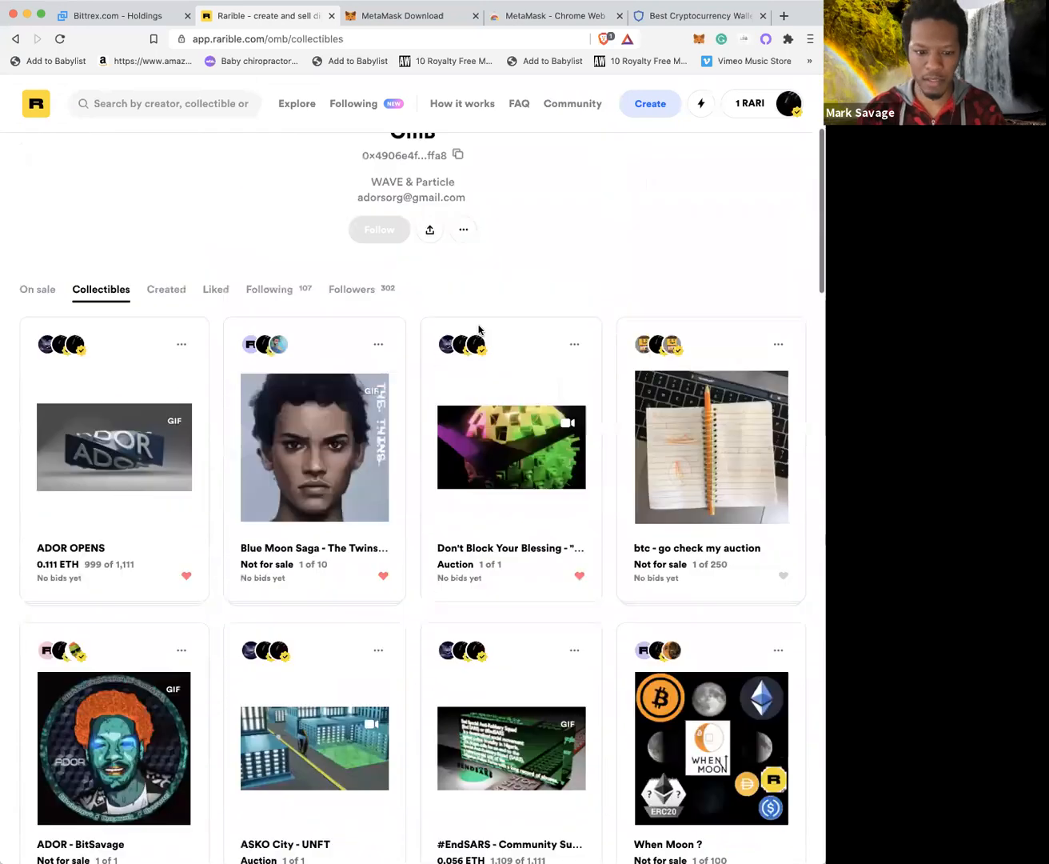
{"action": "scroll", "coordinate": [478, 329], "scroll_direction": "up", "scroll_amount": 2}
- Browse the profile's created items, view the ADOR OPENS item priced at 4 ETH, and return to the list
{"action": "left_click", "coordinate": [166, 368]}
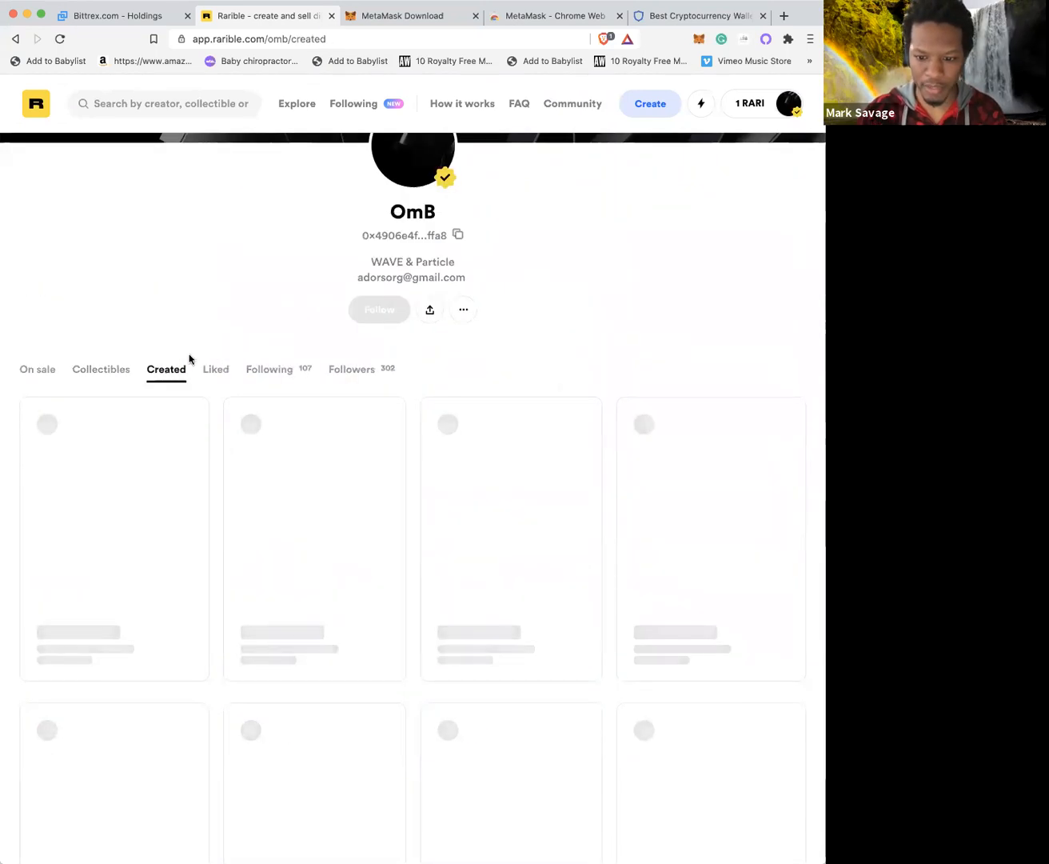
{"action": "scroll", "coordinate": [189, 358], "scroll_direction": "down", "scroll_amount": 6}
{"action": "scroll", "coordinate": [189, 359], "scroll_direction": "down", "scroll_amount": 12}
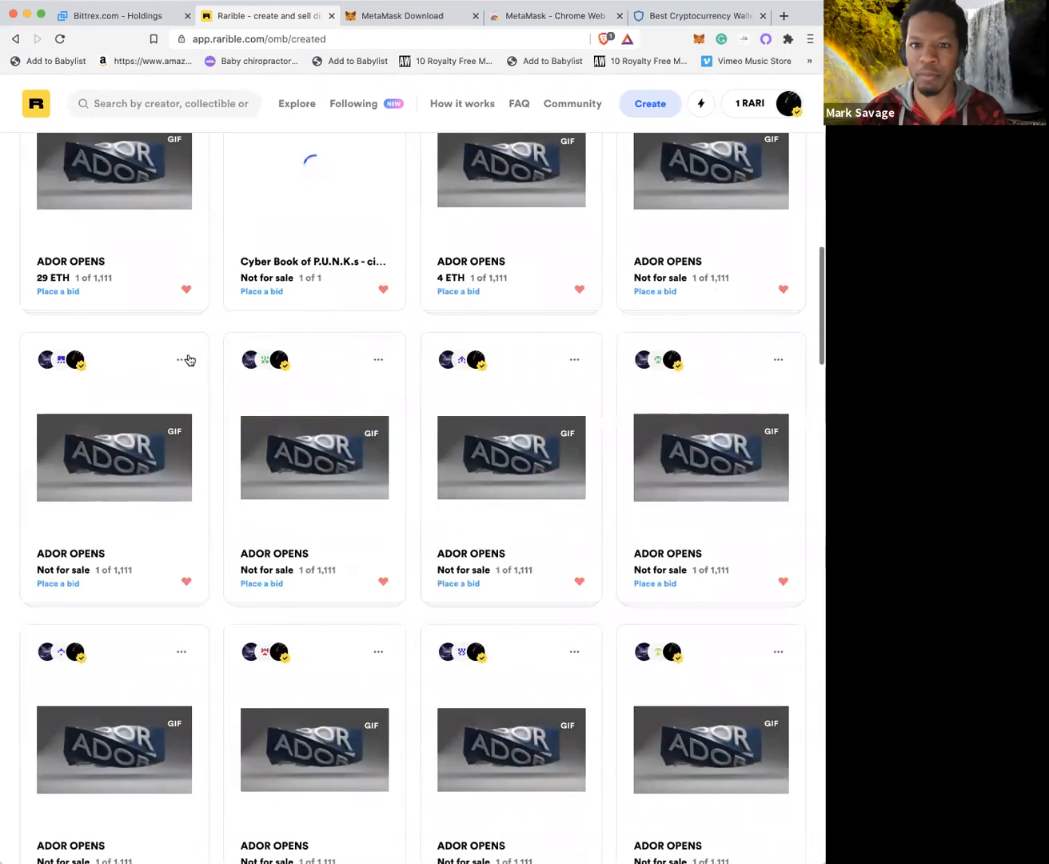
{"action": "scroll", "coordinate": [188, 360], "scroll_direction": "down", "scroll_amount": 3}
{"action": "scroll", "coordinate": [280, 319], "scroll_direction": "up", "scroll_amount": 3}
{"action": "scroll", "coordinate": [304, 336], "scroll_direction": "up", "scroll_amount": 3}
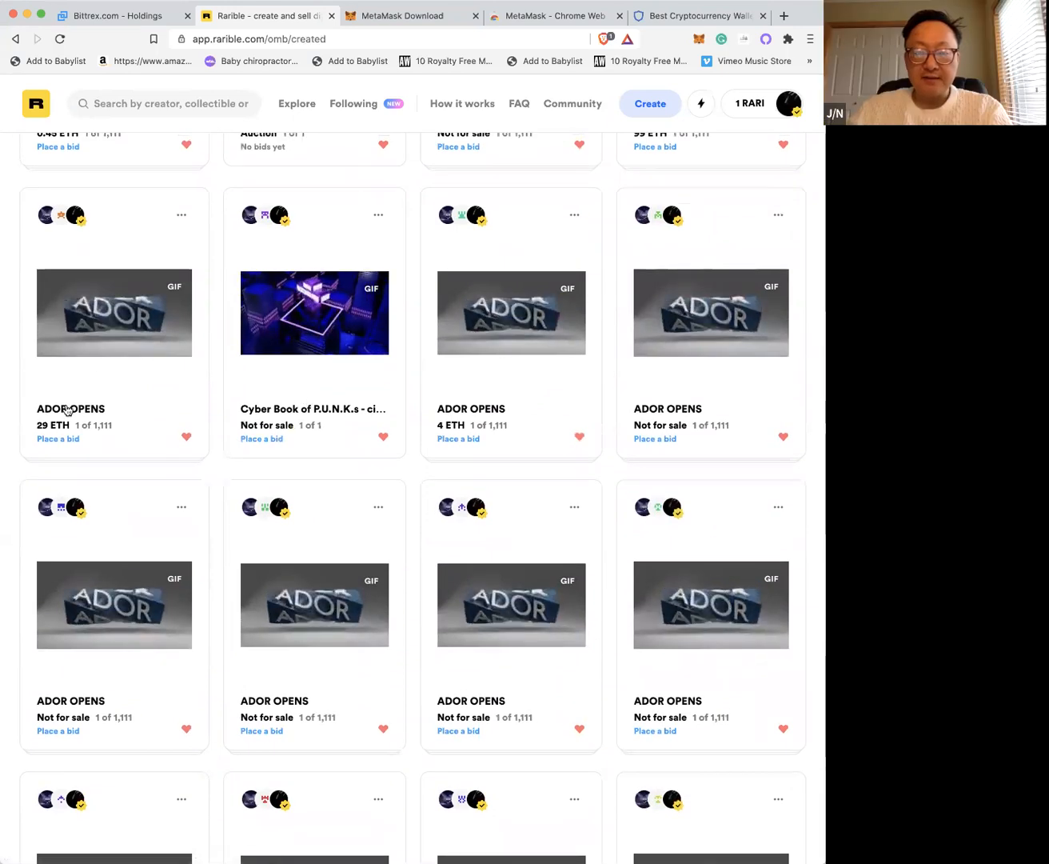
{"action": "left_click", "coordinate": [460, 411]}
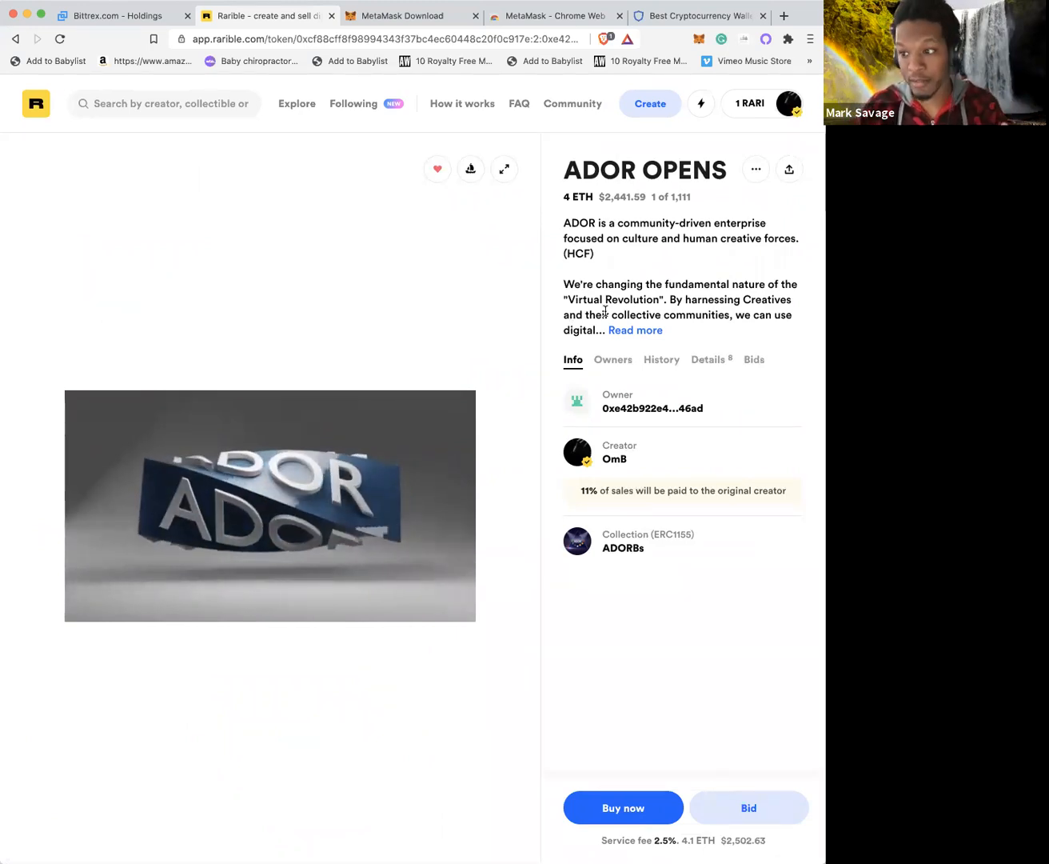
{"action": "left_click", "coordinate": [15, 41]}
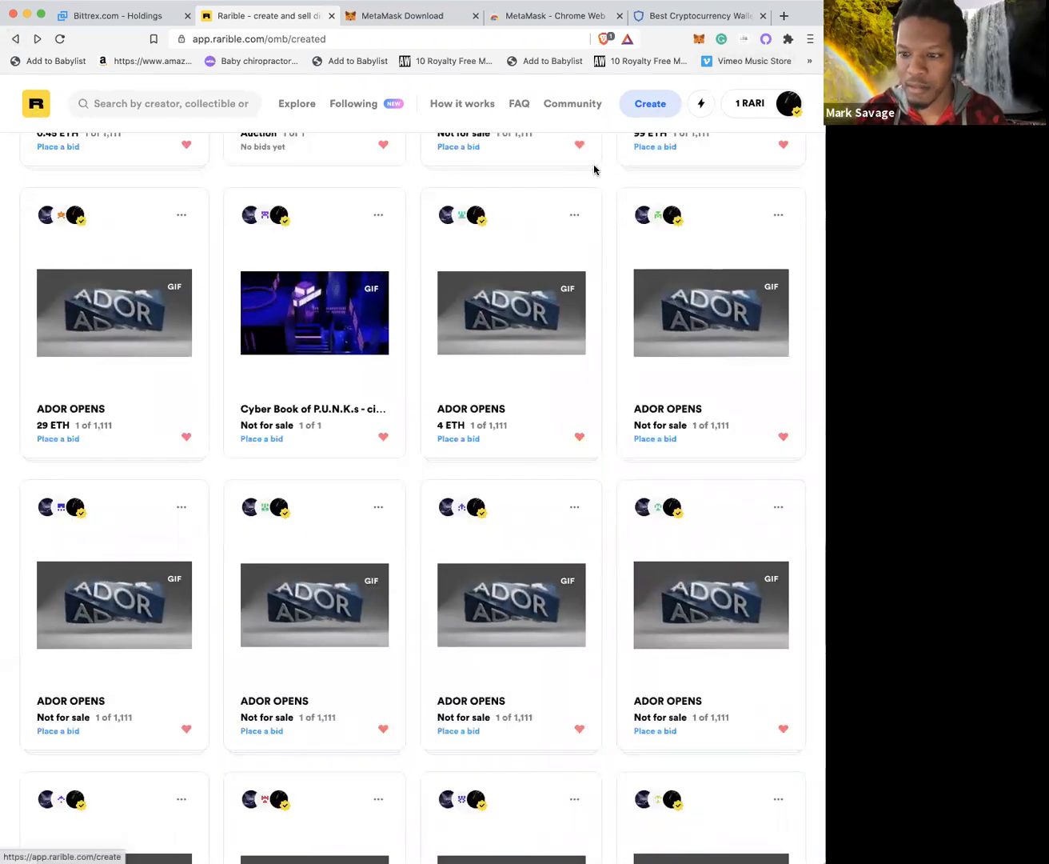
- Check the profile's cover update dialog, dismiss it, and go back to the account's collectibles
{"action": "scroll", "coordinate": [605, 155], "scroll_direction": "up", "scroll_amount": 3}
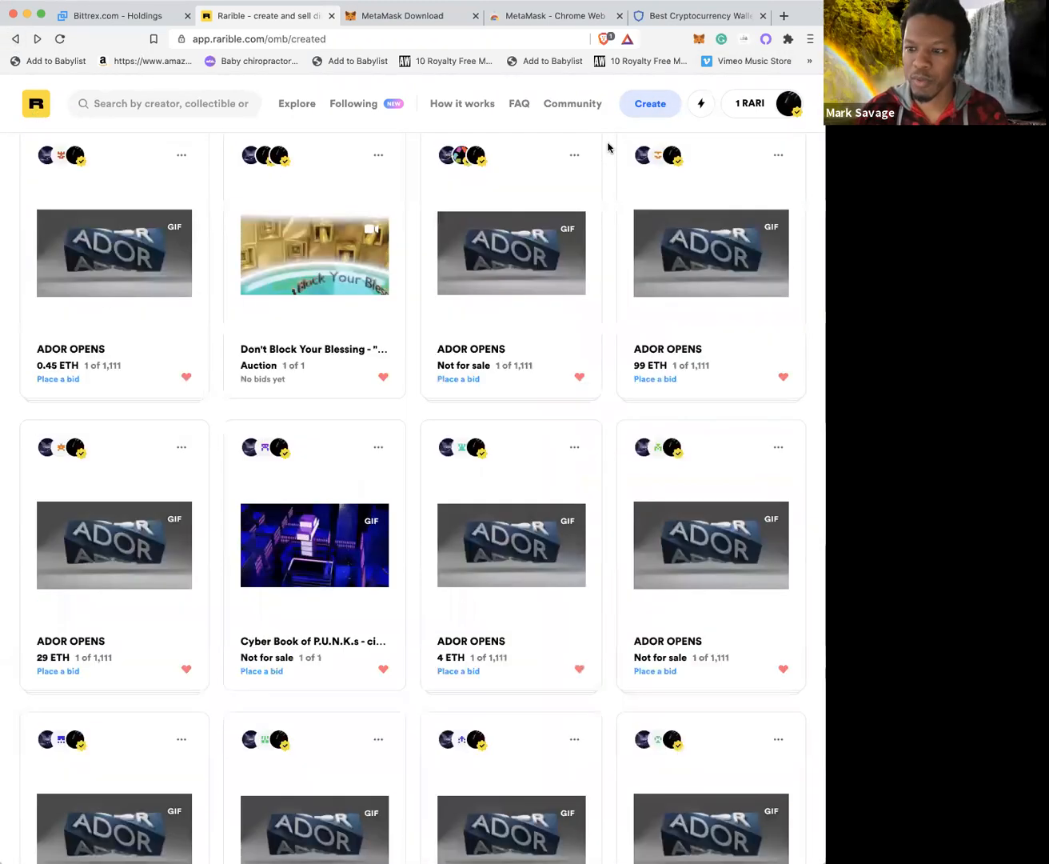
{"action": "scroll", "coordinate": [607, 147], "scroll_direction": "up", "scroll_amount": 5}
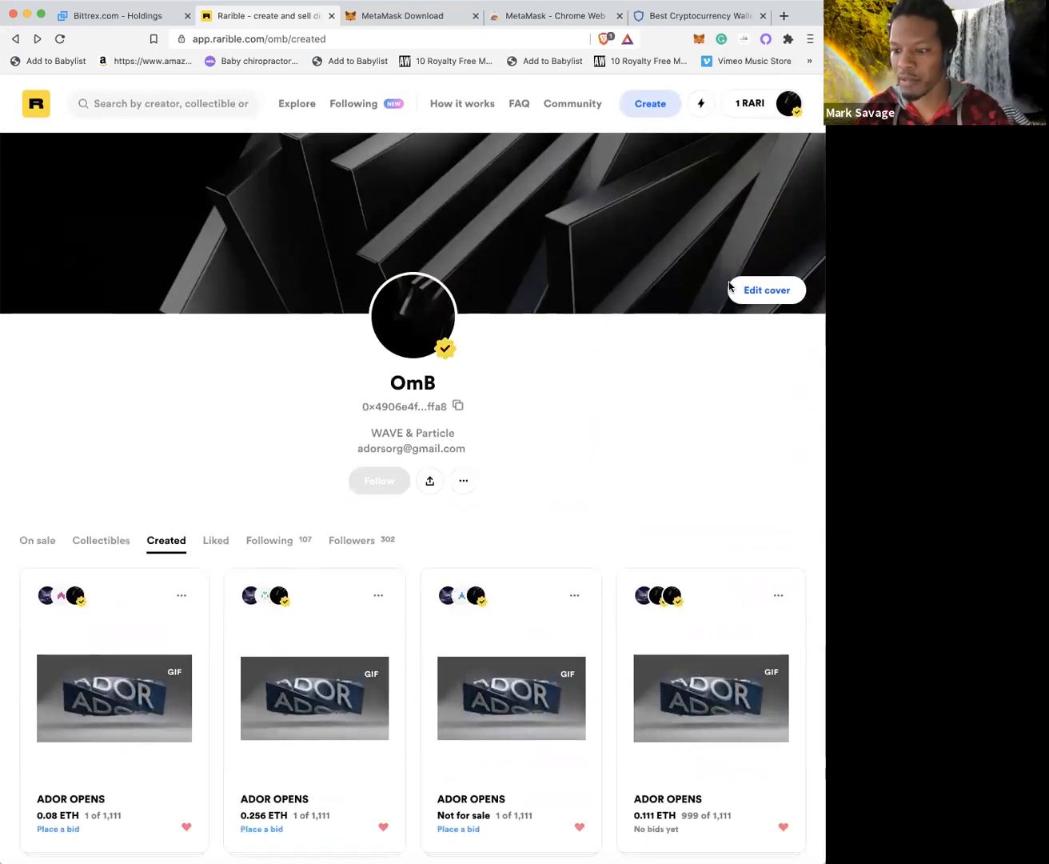
{"action": "left_click", "coordinate": [731, 287]}
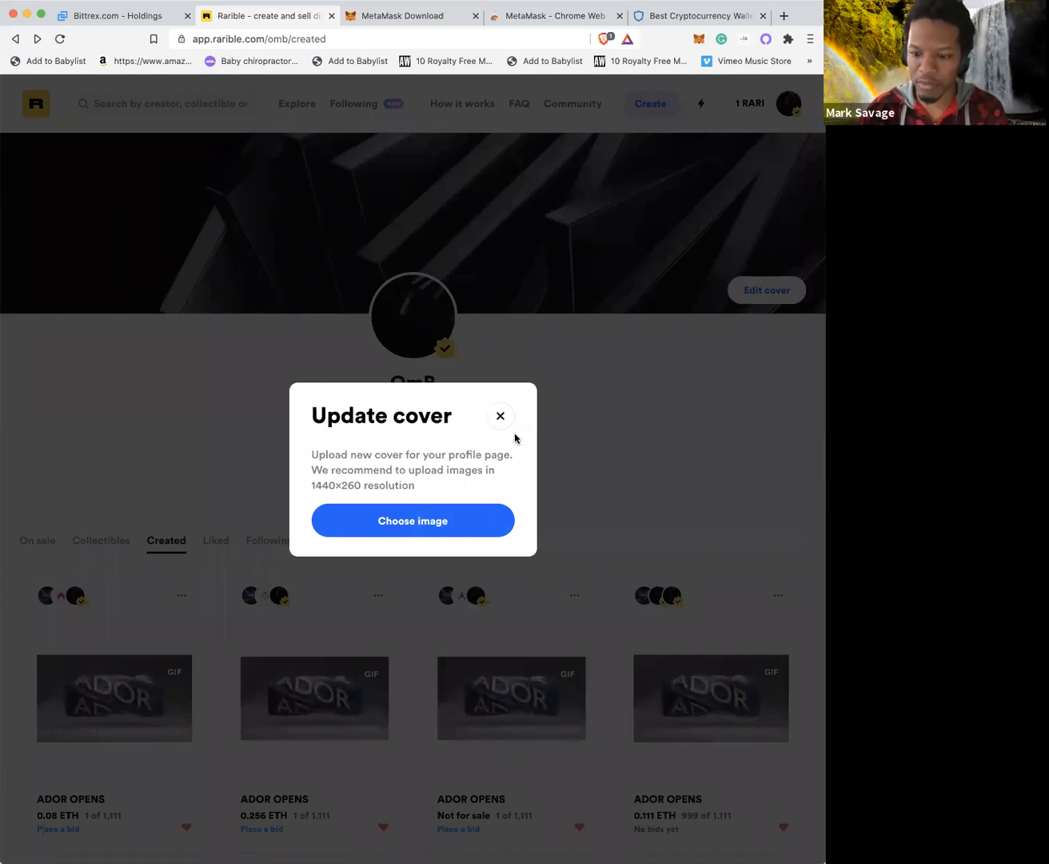
{"action": "left_click", "coordinate": [404, 320]}
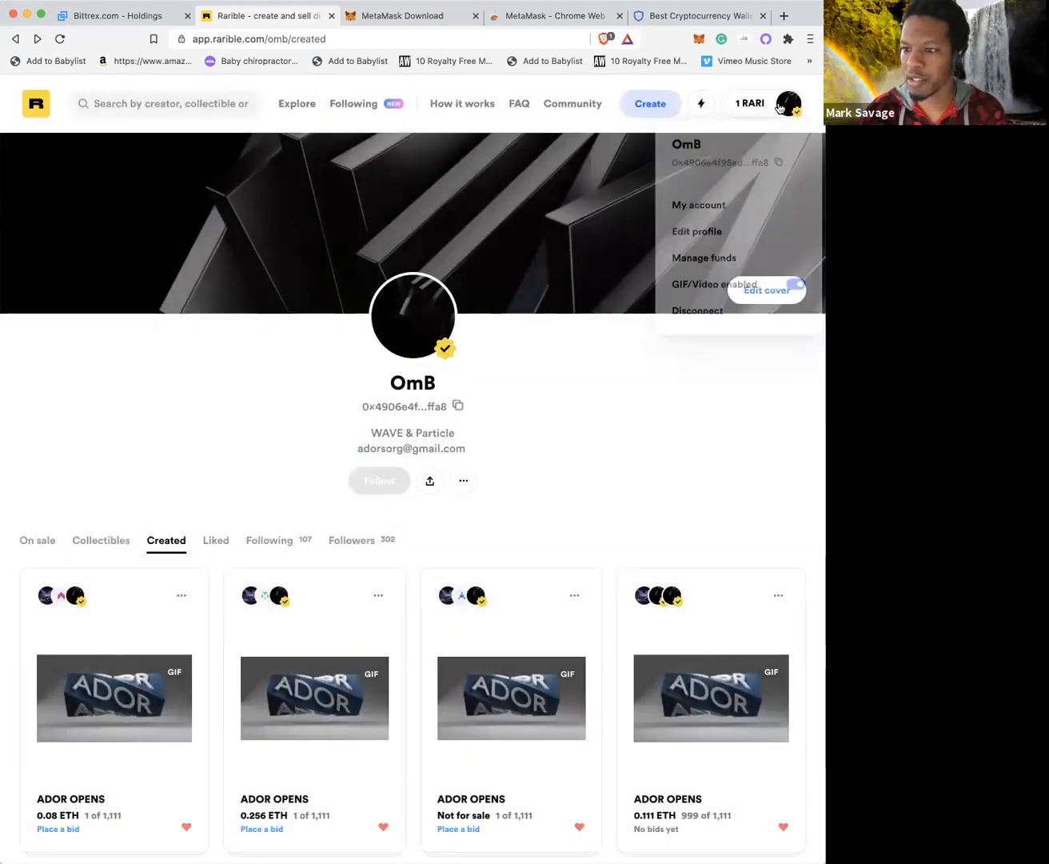
{"action": "left_click", "coordinate": [779, 108]}
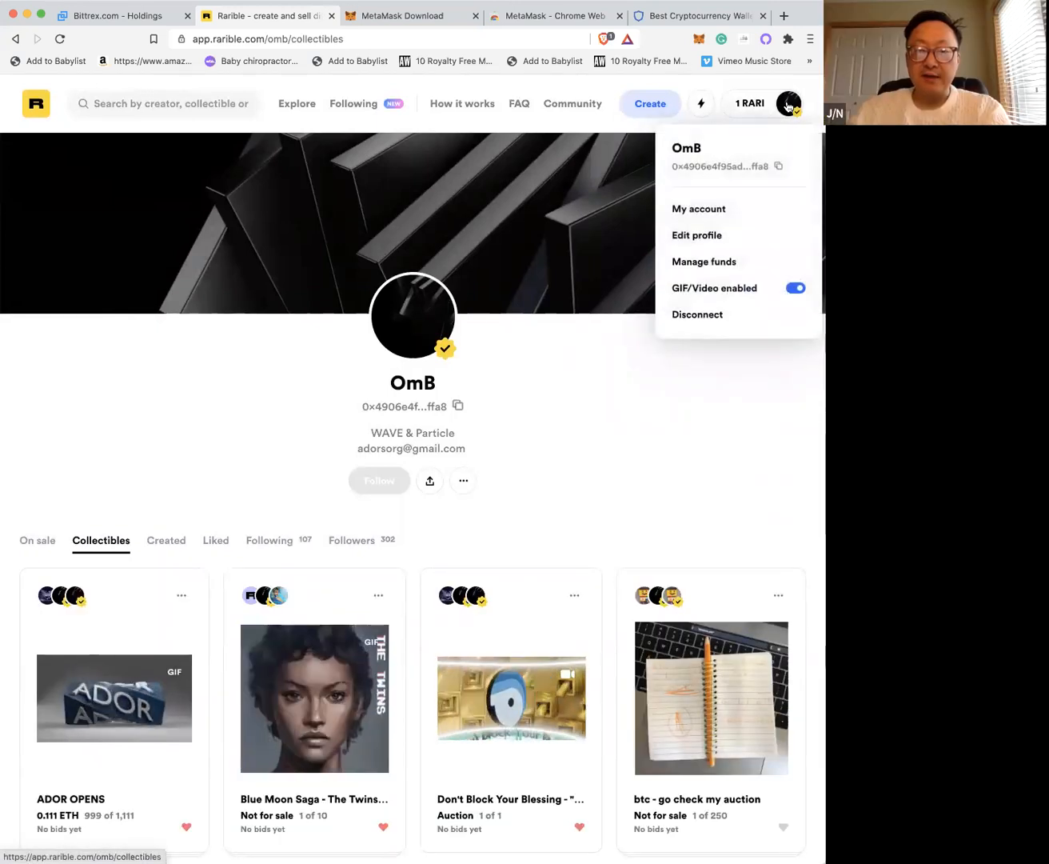
- Start creating a single collectible on Rarible and review the fields of its creation form
{"action": "left_click", "coordinate": [648, 104]}
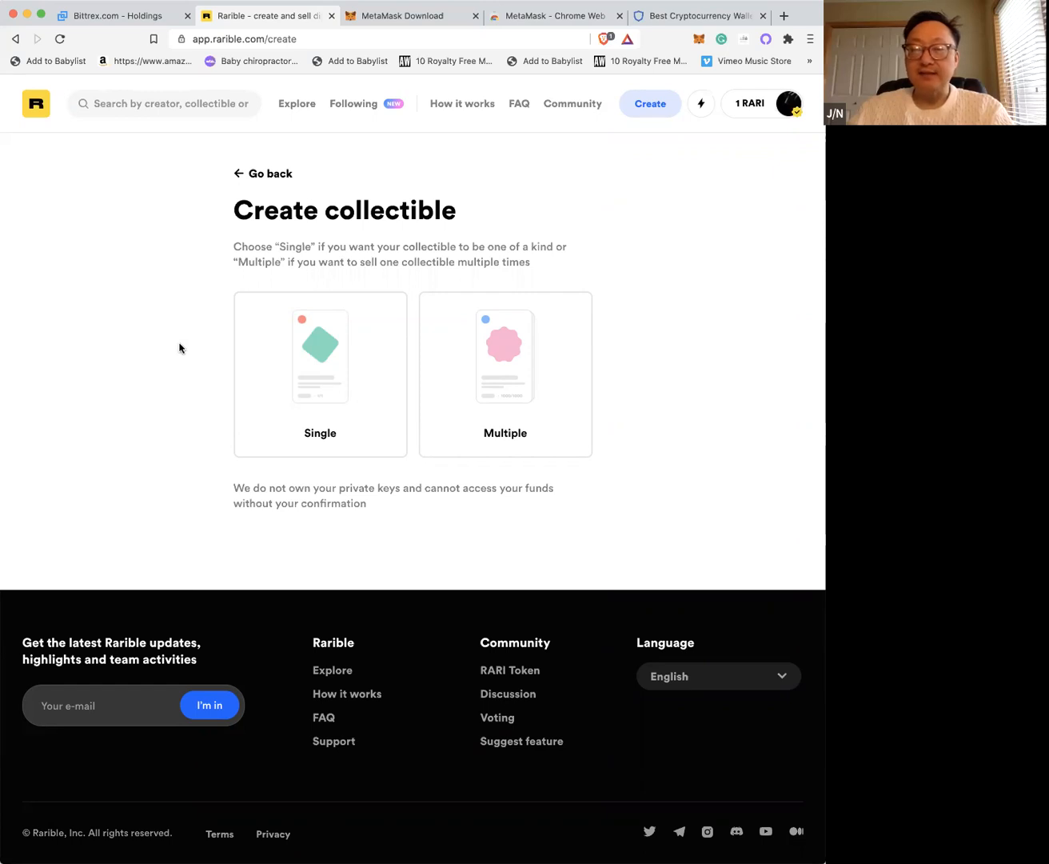
{"action": "left_click", "coordinate": [317, 372]}
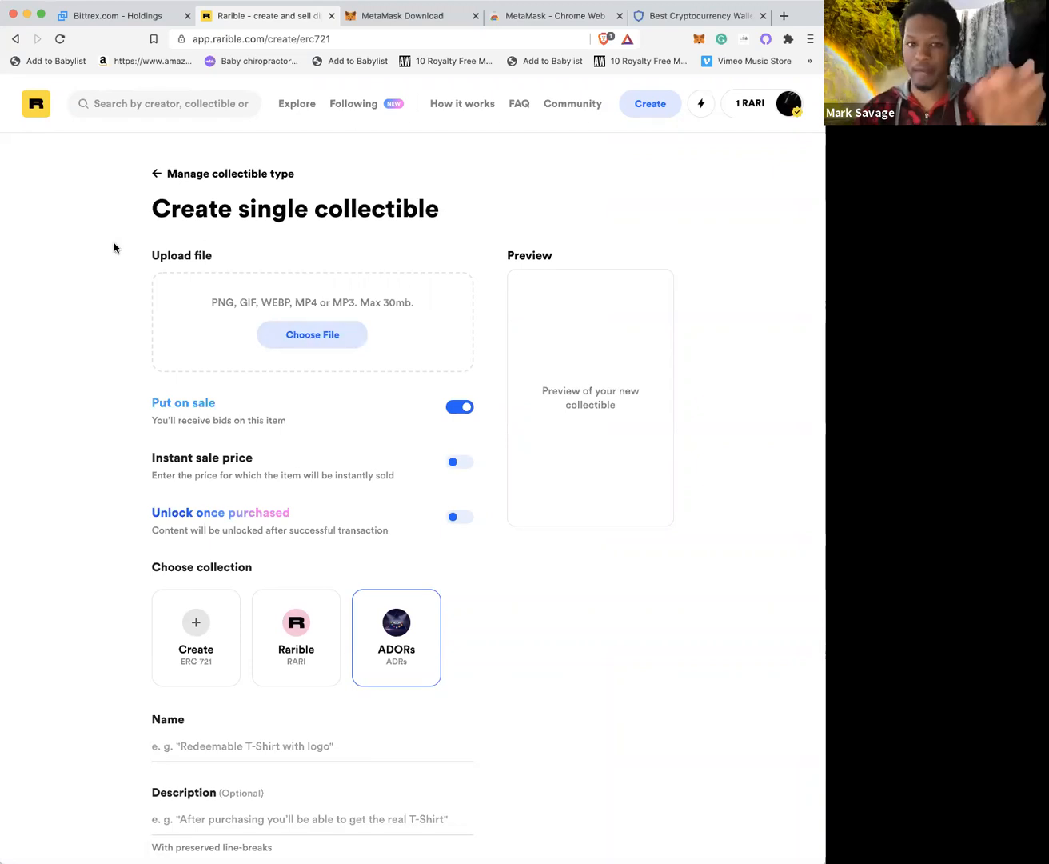
{"action": "scroll", "coordinate": [114, 248], "scroll_direction": "down", "scroll_amount": 6}
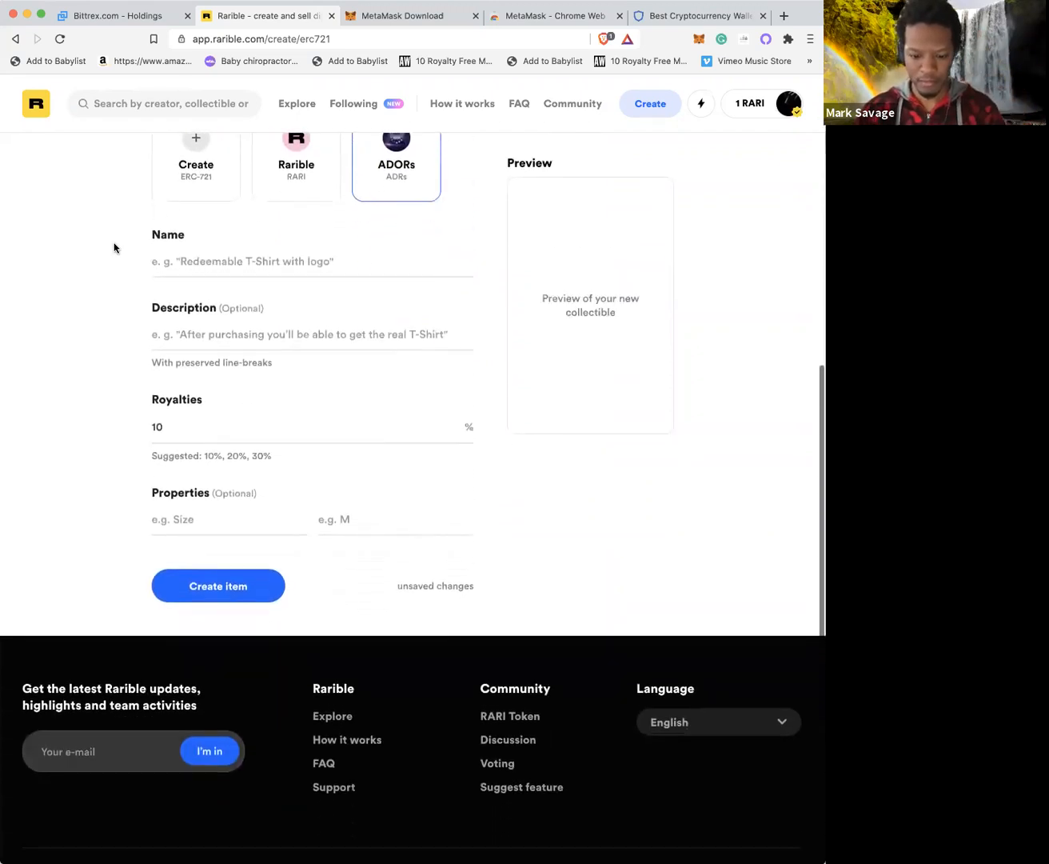
{"action": "scroll", "coordinate": [113, 248], "scroll_direction": "up", "scroll_amount": 5}
{"action": "scroll", "coordinate": [115, 248], "scroll_direction": "up", "scroll_amount": 2}
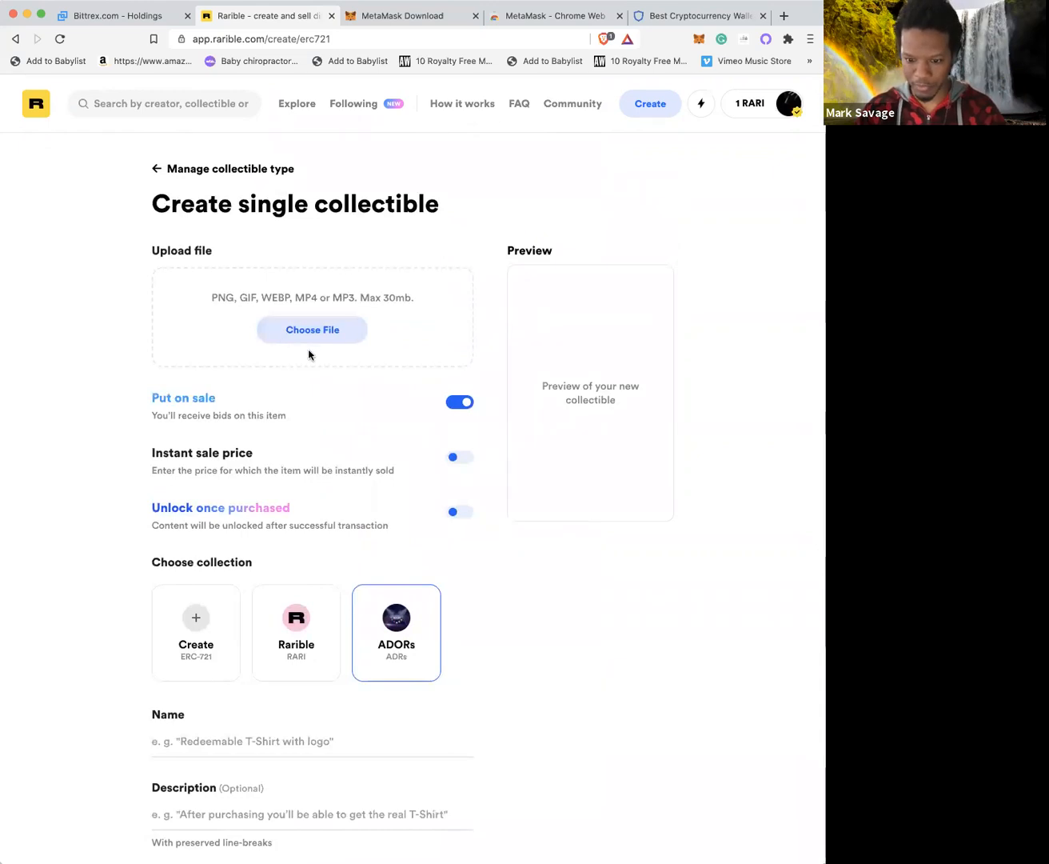
- Switch the Put on sale option off and back on, and enable the instant sale price for the collectible
{"action": "left_click", "coordinate": [461, 406]}
{"action": "left_click", "coordinate": [458, 407]}
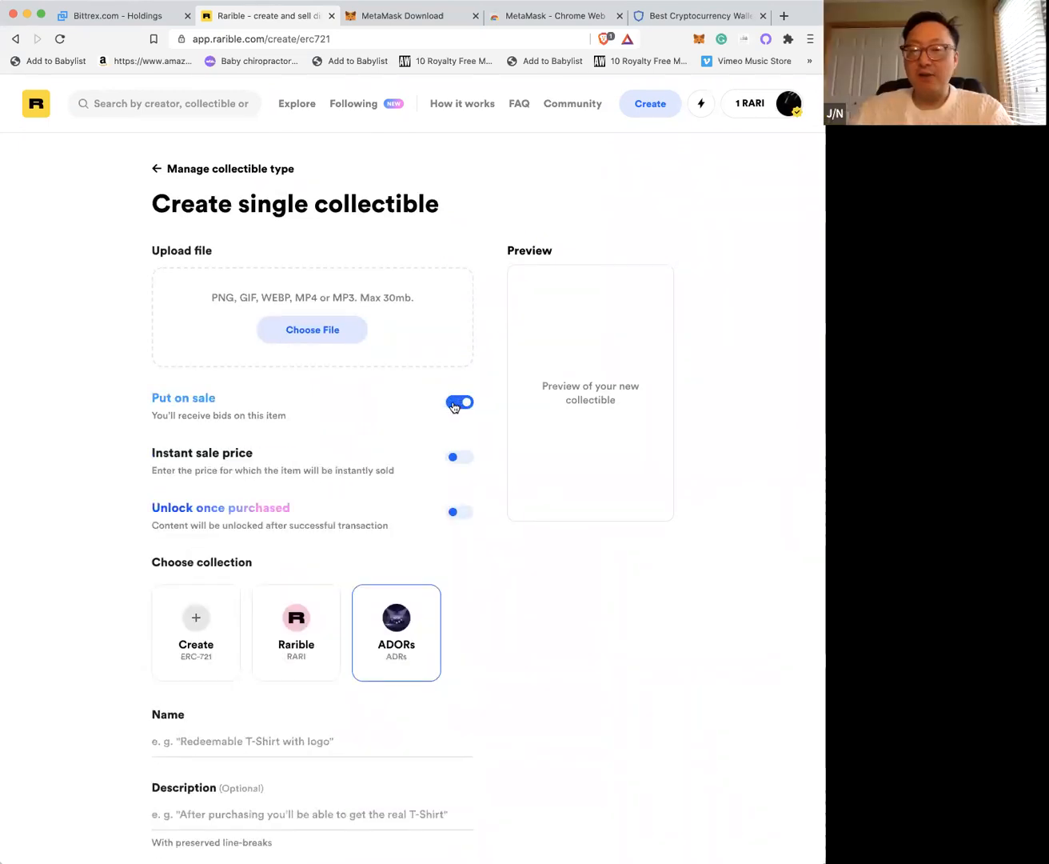
{"action": "scroll", "coordinate": [458, 405], "scroll_direction": "down", "scroll_amount": 2}
{"action": "scroll", "coordinate": [456, 406], "scroll_direction": "up", "scroll_amount": 2}
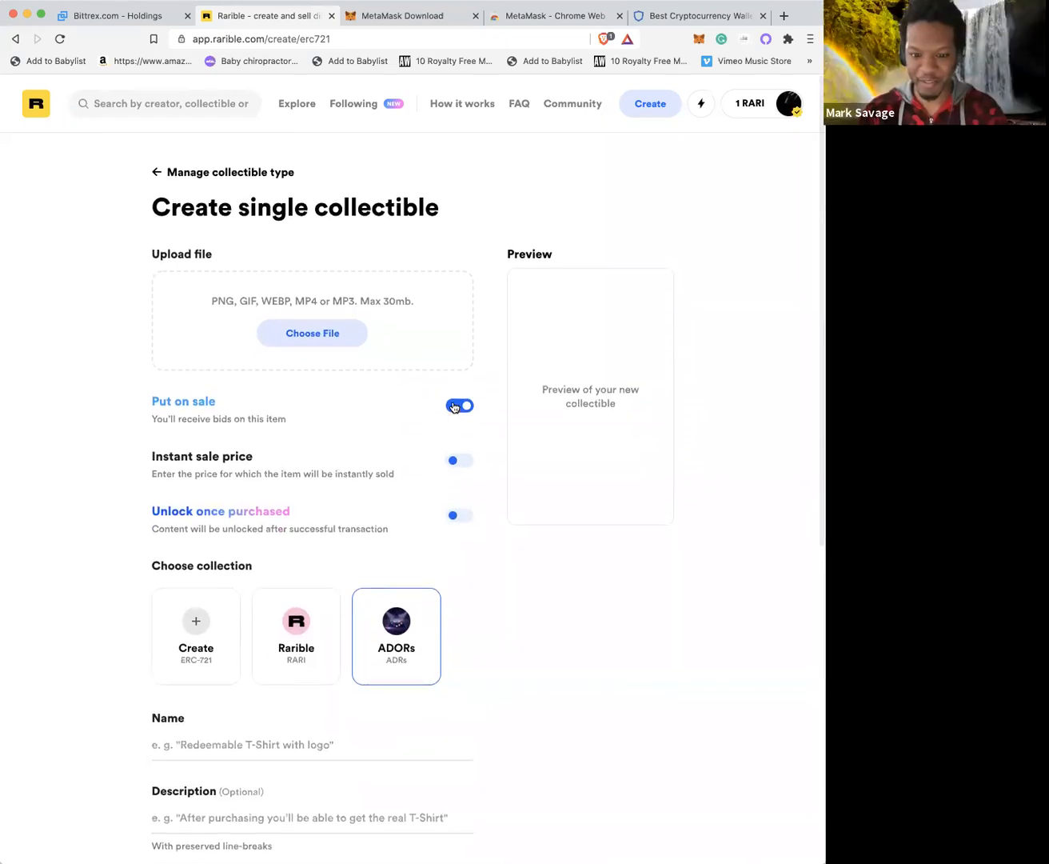
{"action": "left_click", "coordinate": [463, 467]}
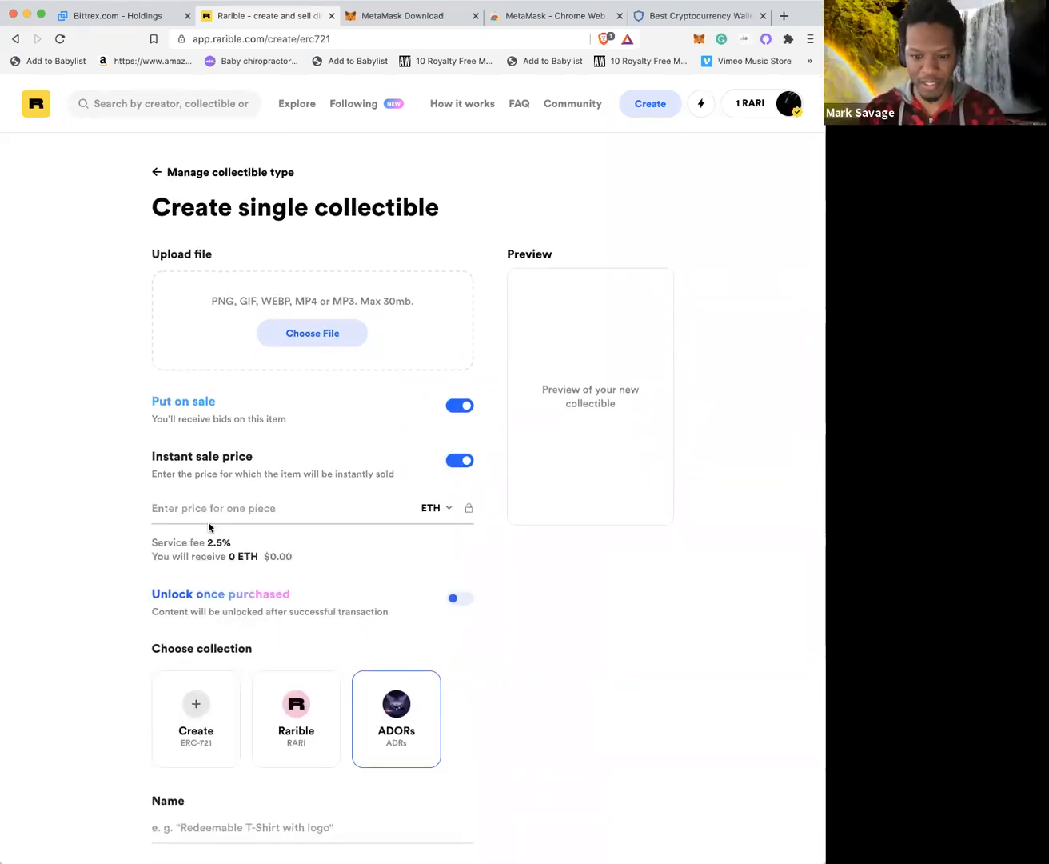
- Try an instant sale price of 11 ETH, clear it, and switch the instant sale price off
{"action": "left_click", "coordinate": [224, 505]}
{"action": "type", "text": "11"}
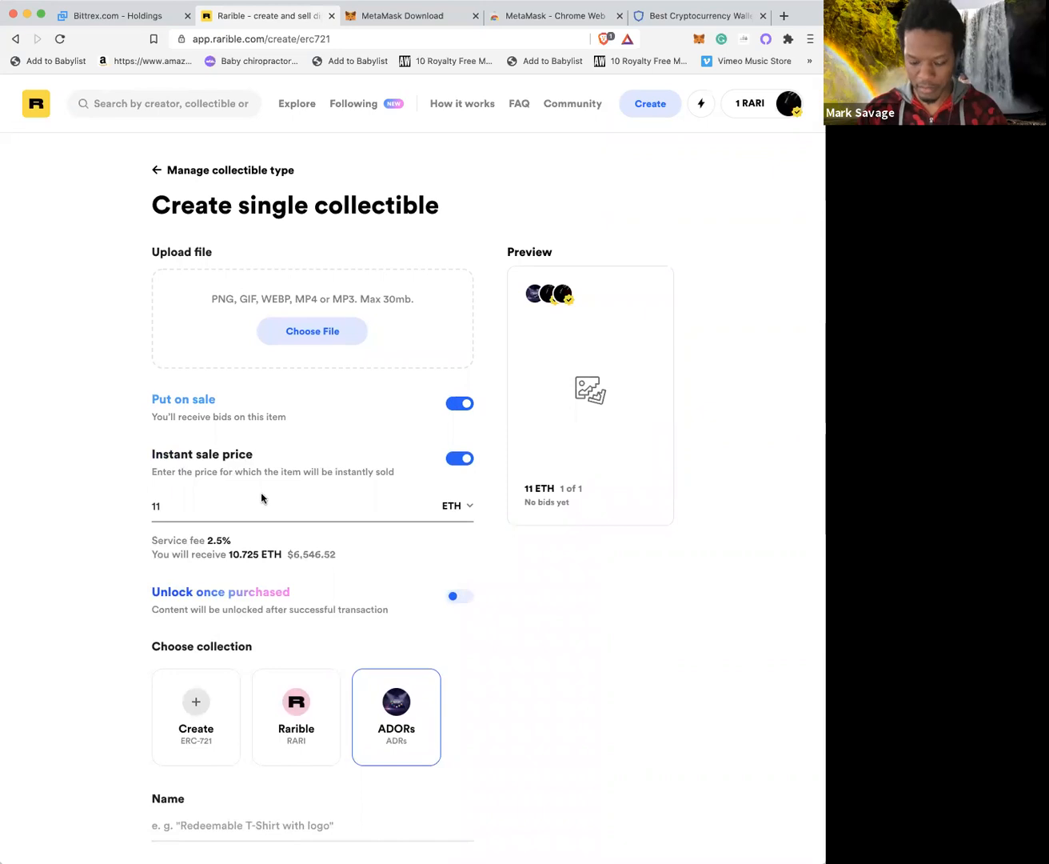
{"action": "key", "text": "BackSpace"}
{"action": "key", "text": "BackSpace"}
{"action": "left_click", "coordinate": [459, 458]}
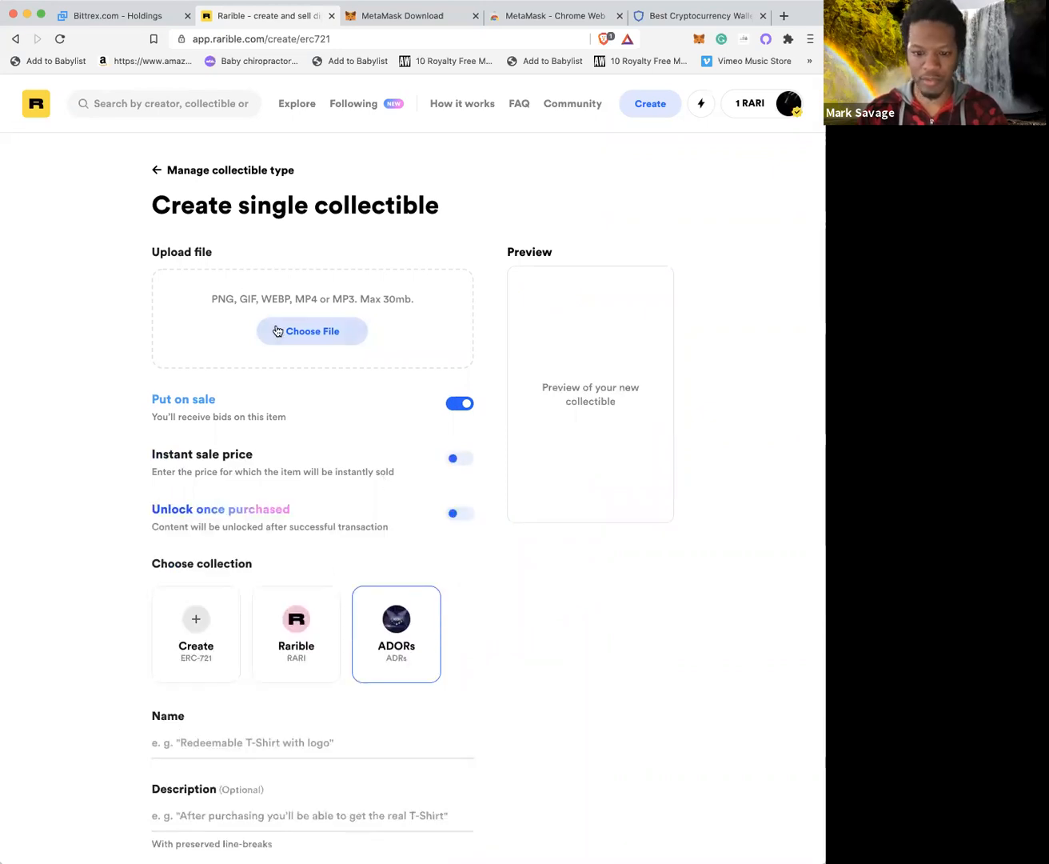
- Check the upload dialog without choosing a file and review the accepted file formats and maximum file size
{"action": "left_click", "coordinate": [284, 330]}
{"action": "left_click", "coordinate": [587, 341]}
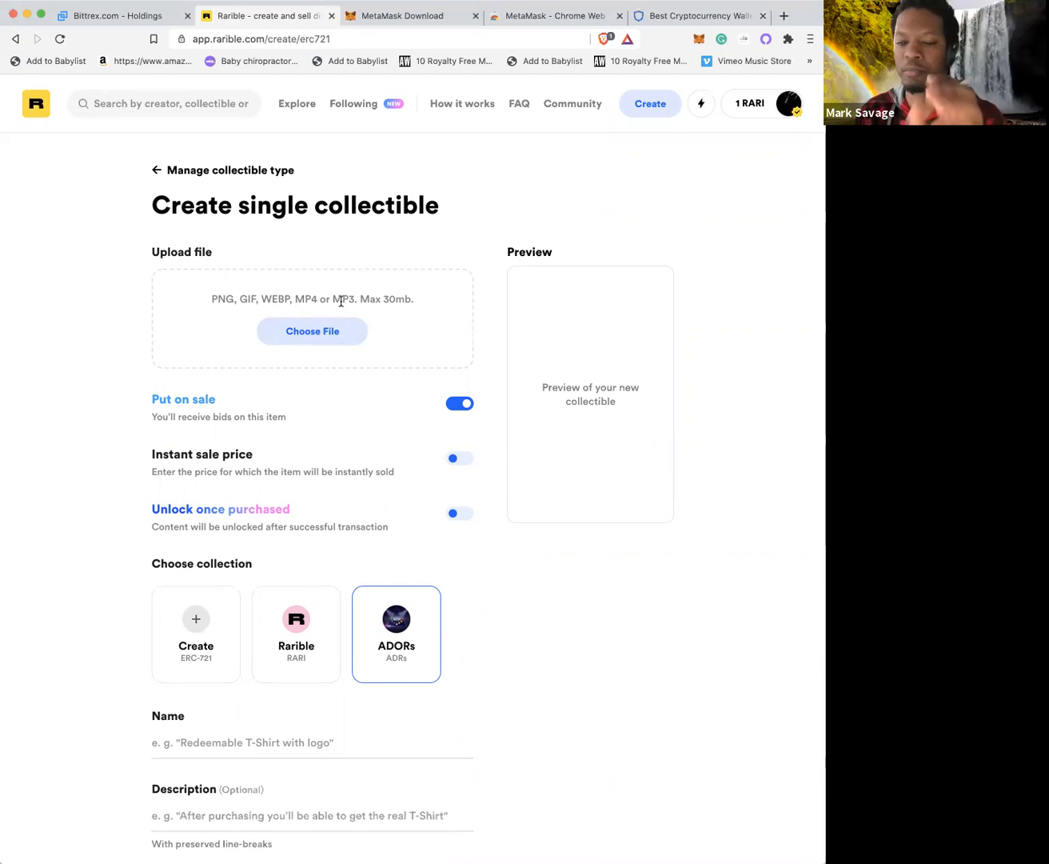
{"action": "double_click", "coordinate": [269, 299]}
{"action": "scroll", "coordinate": [268, 298], "scroll_direction": "down", "scroll_amount": 1}
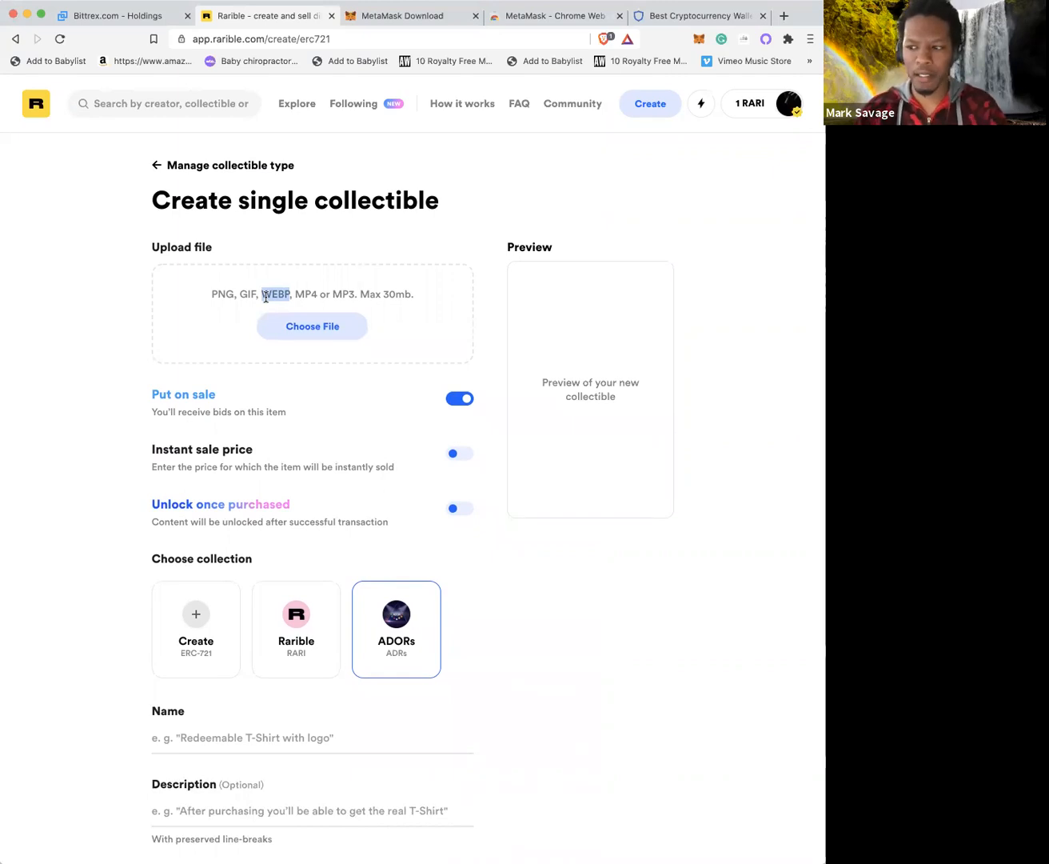
{"action": "double_click", "coordinate": [350, 294]}
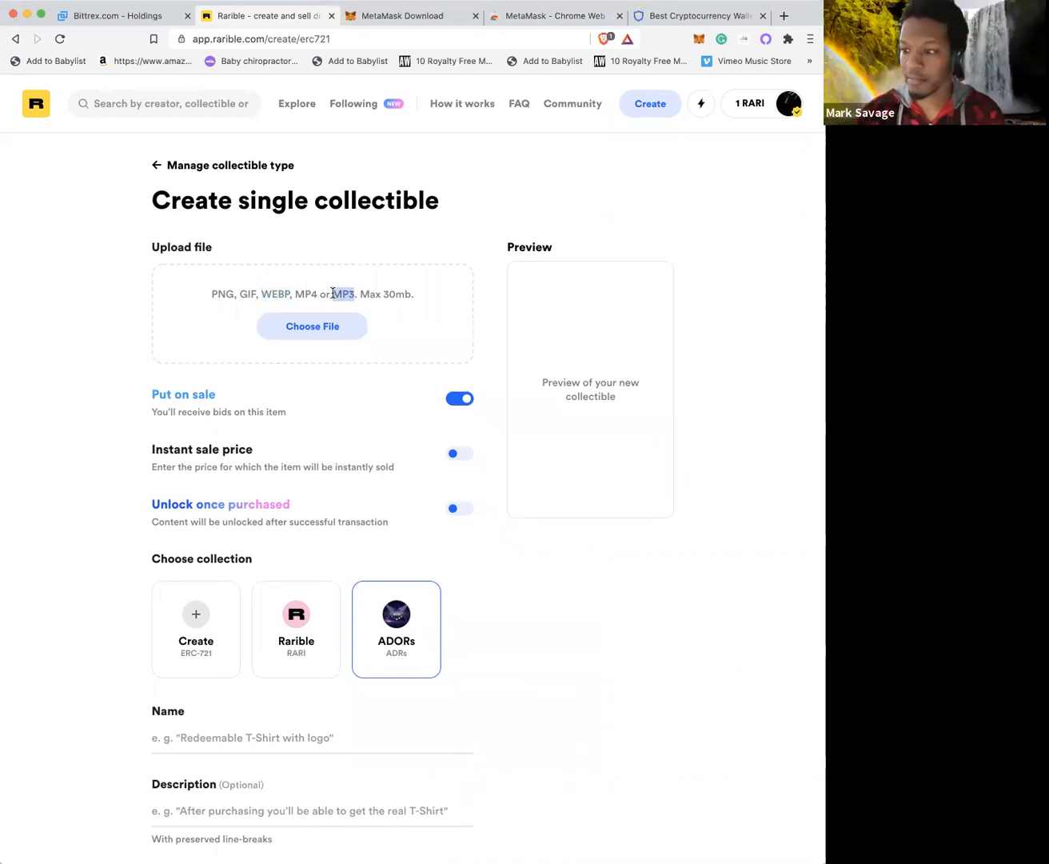
{"action": "left_click", "coordinate": [311, 293]}
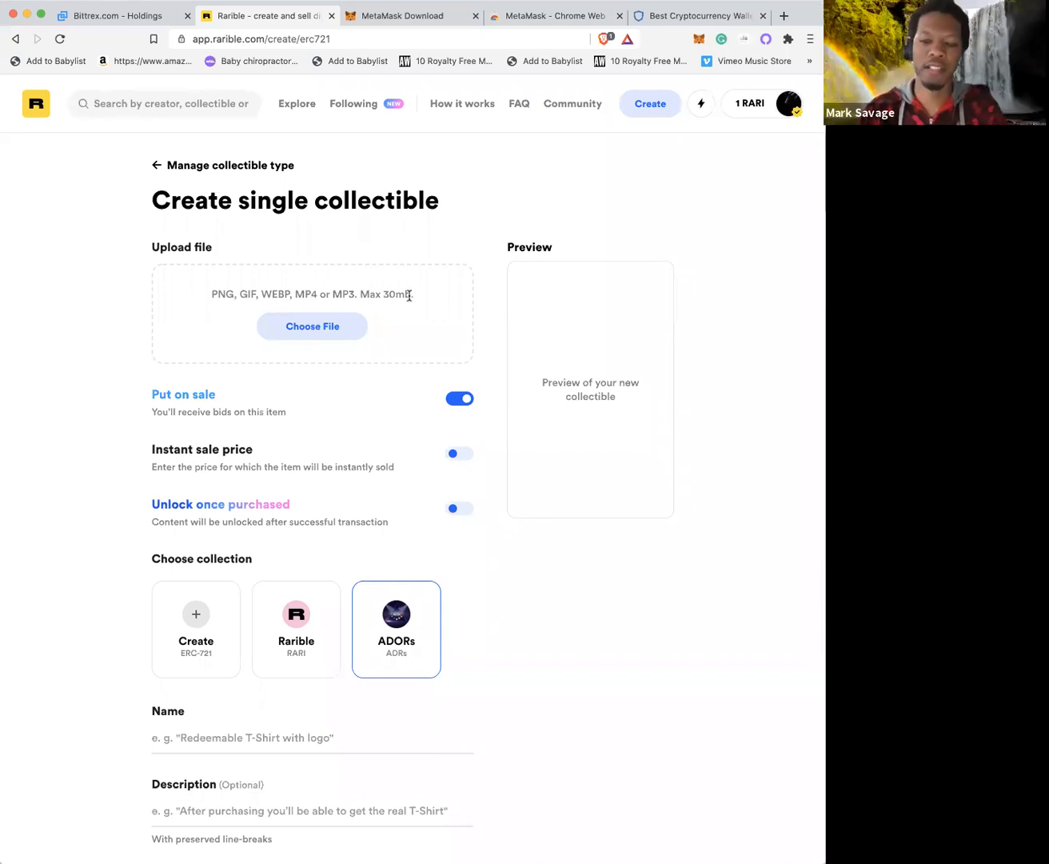
{"action": "left_click_drag", "start_coordinate": [410, 295], "coordinate": [360, 295]}
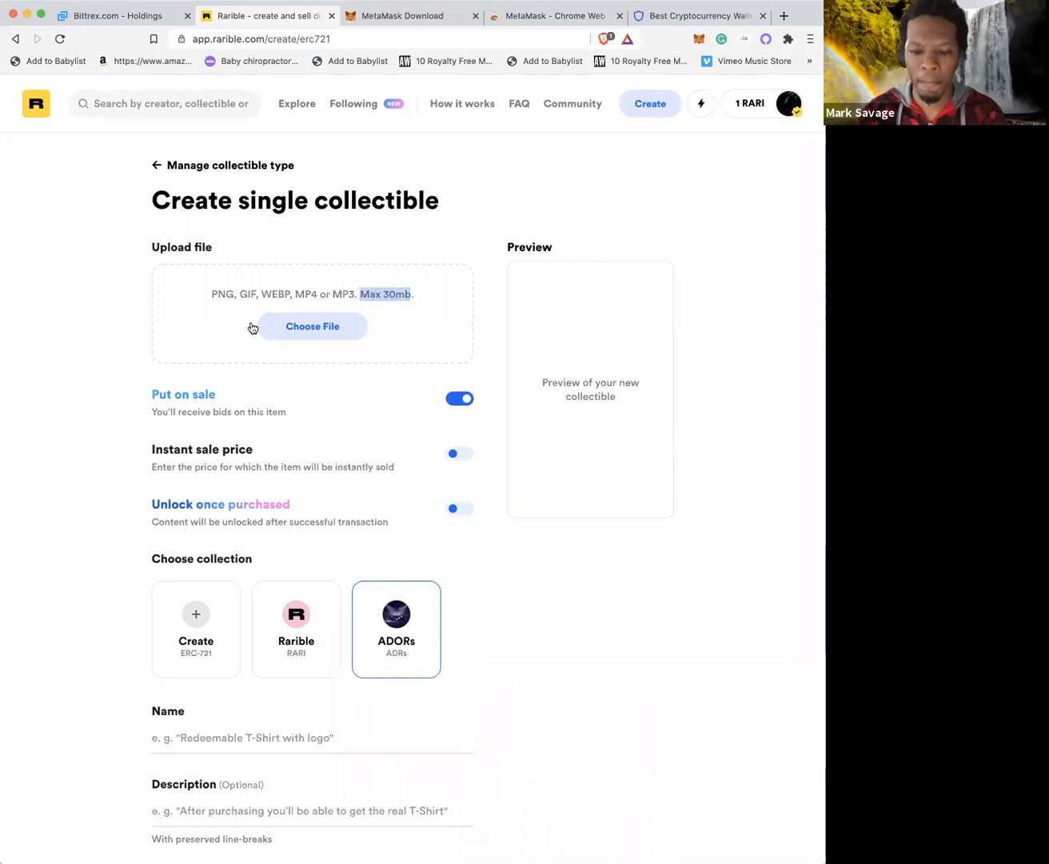
- Upload the red heart artwork image as the collectible's file
{"action": "left_click", "coordinate": [324, 326]}
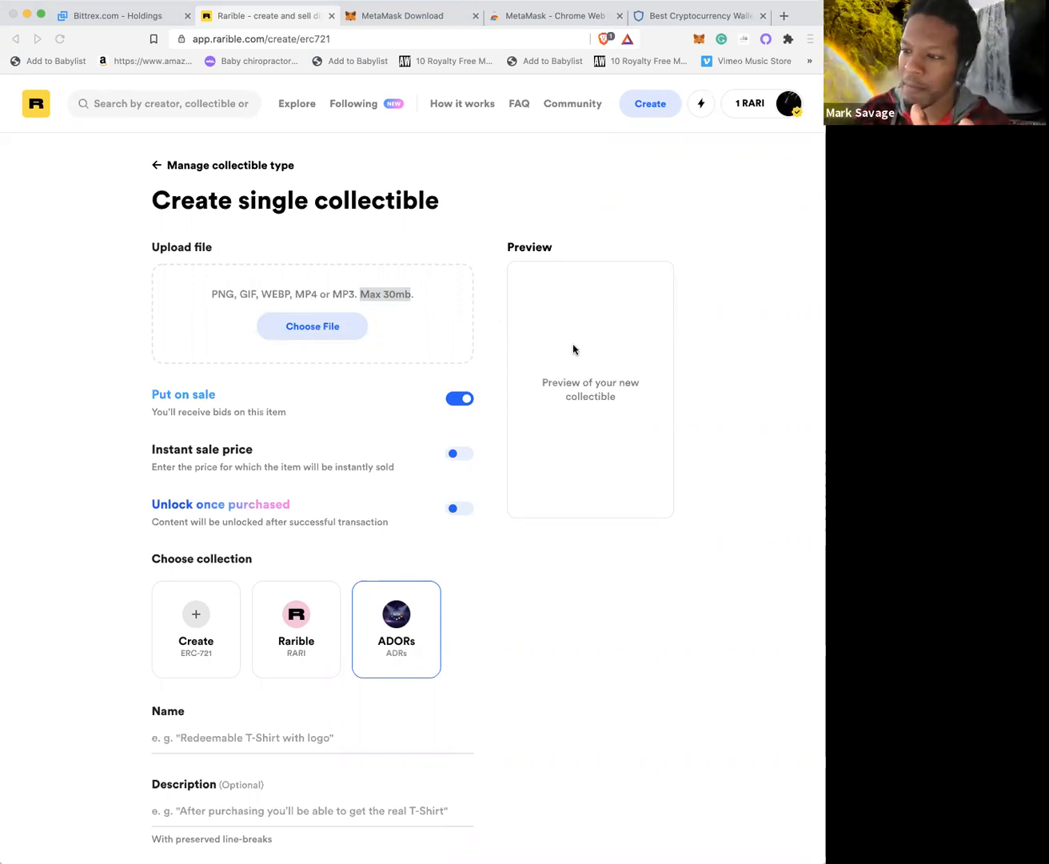
{"action": "left_click", "coordinate": [631, 352]}
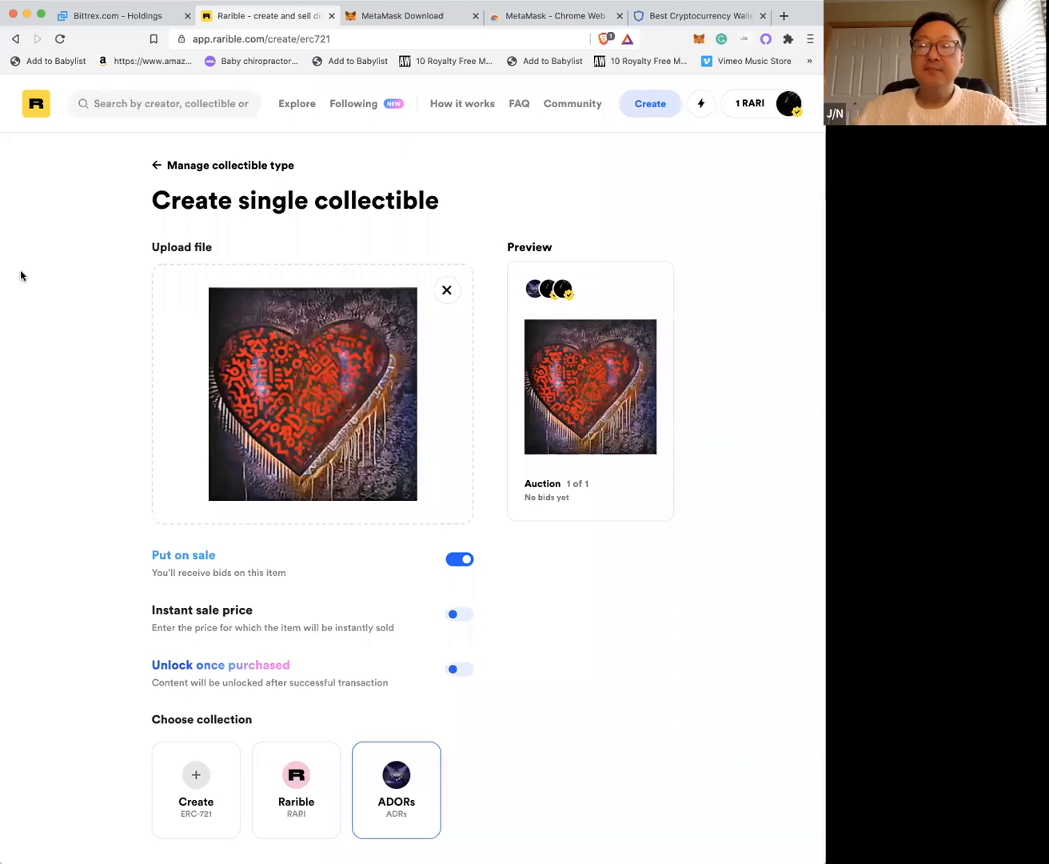
- Try instant sale prices of 3 and 5.55 ETH for the heart artwork, clear the price, and disable instant sale again
{"action": "scroll", "coordinate": [58, 380], "scroll_direction": "down", "scroll_amount": 2}
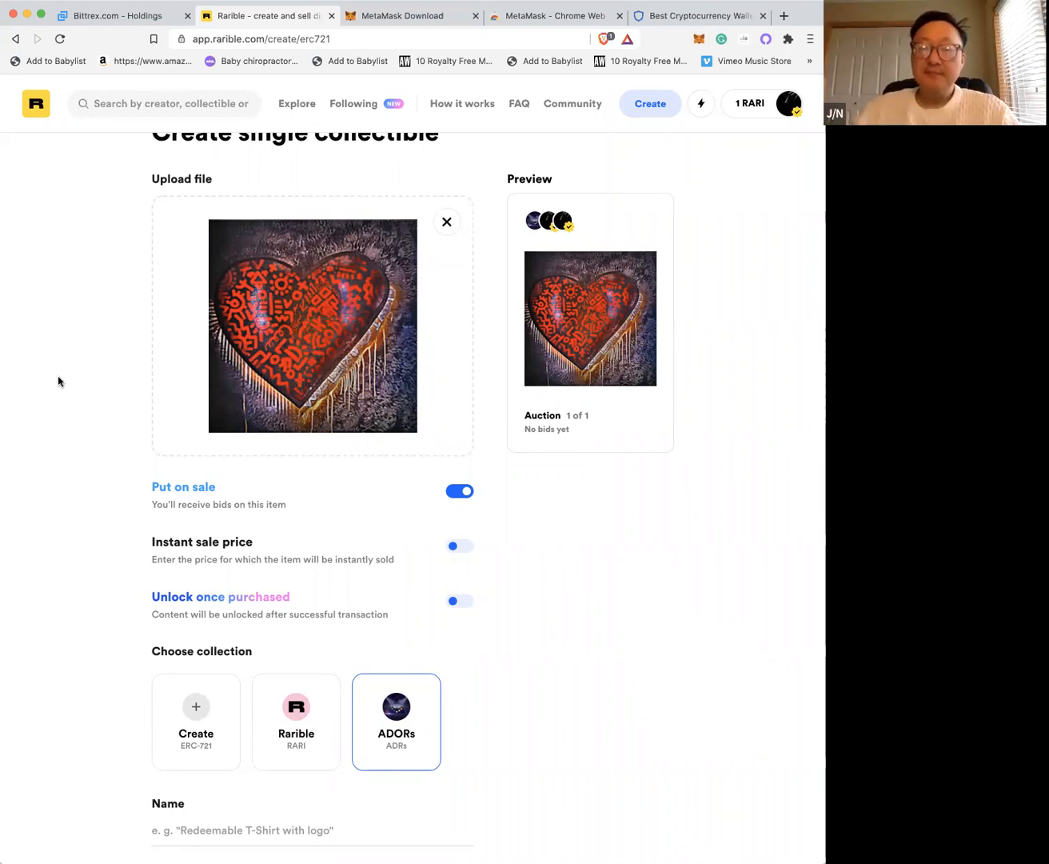
{"action": "scroll", "coordinate": [121, 402], "scroll_direction": "down", "scroll_amount": 3}
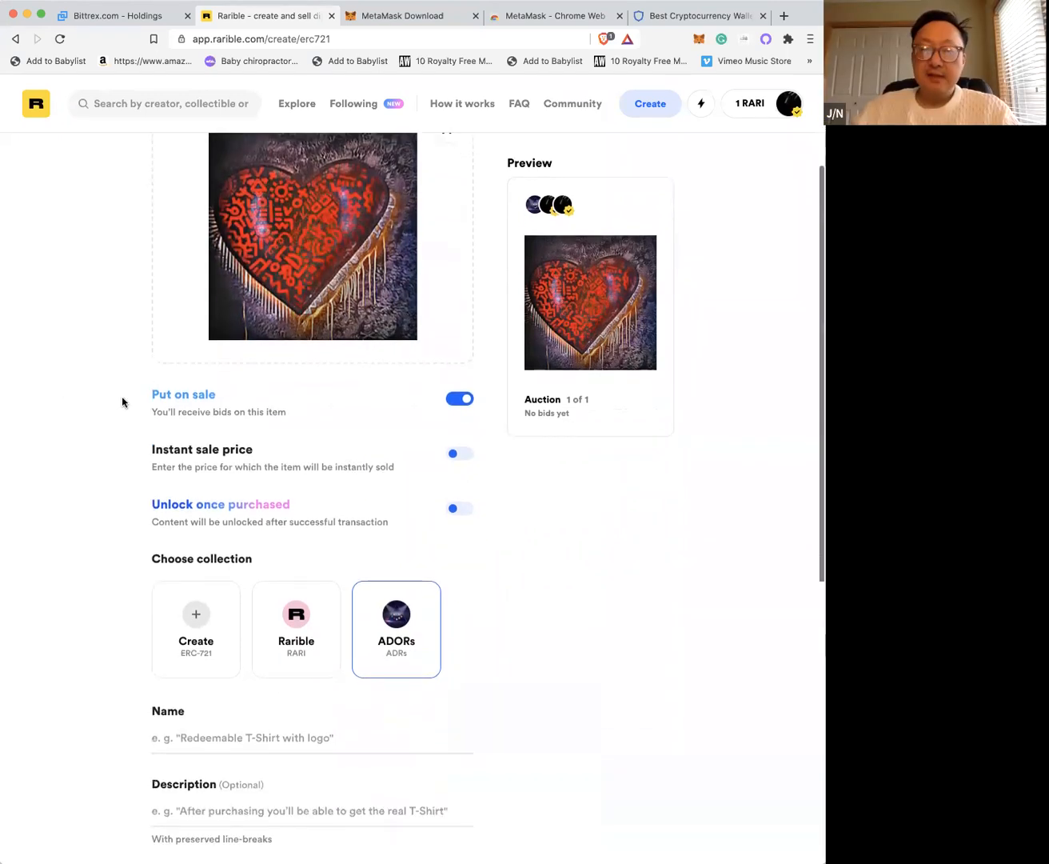
{"action": "left_click", "coordinate": [459, 433]}
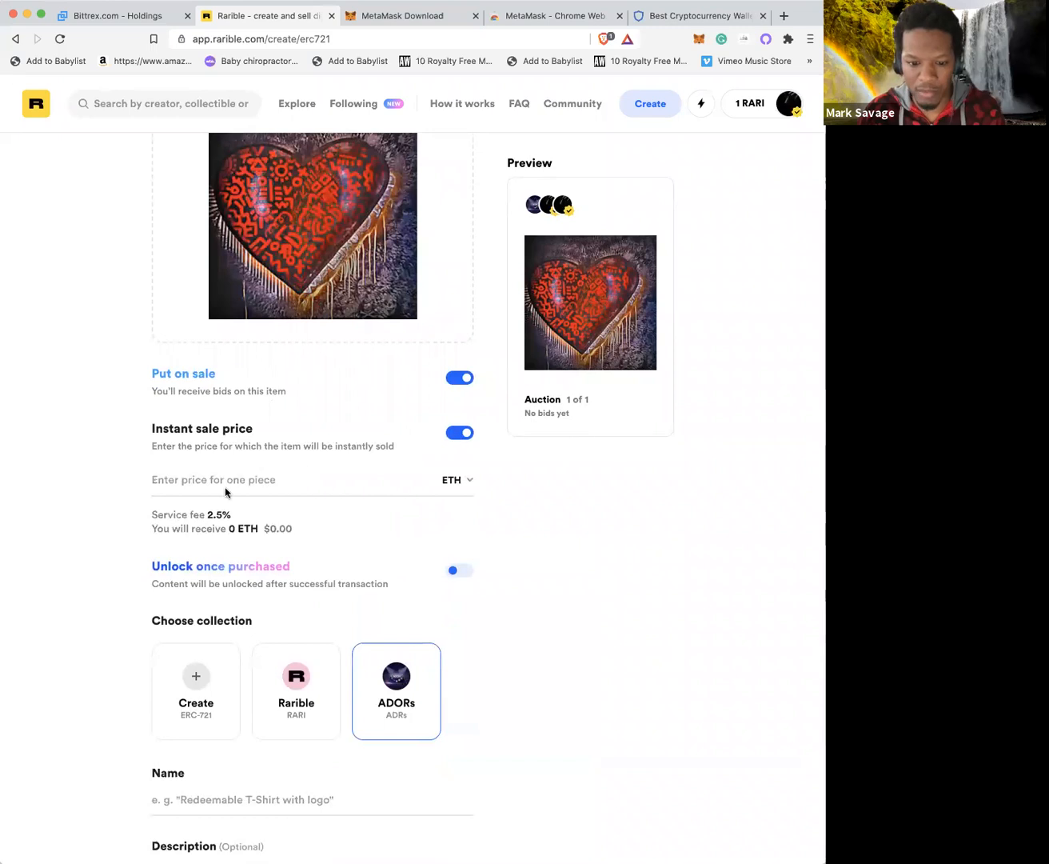
{"action": "left_click", "coordinate": [203, 482]}
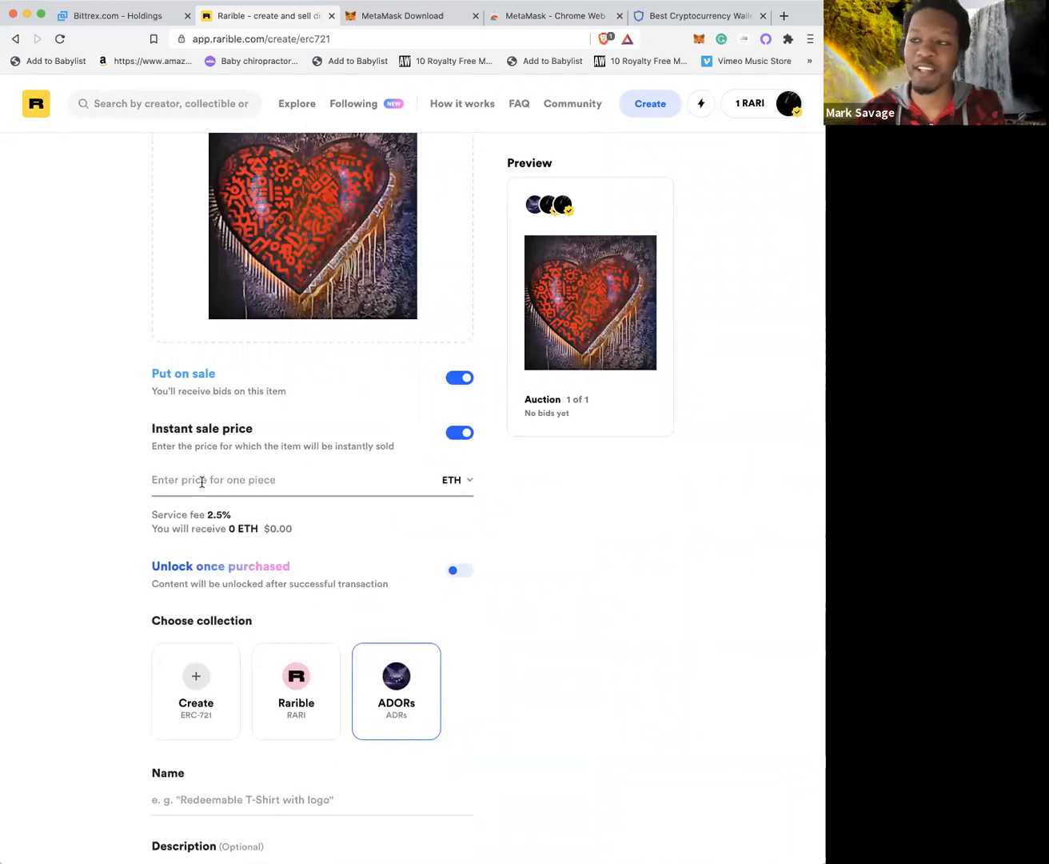
{"action": "type", "text": "3"}
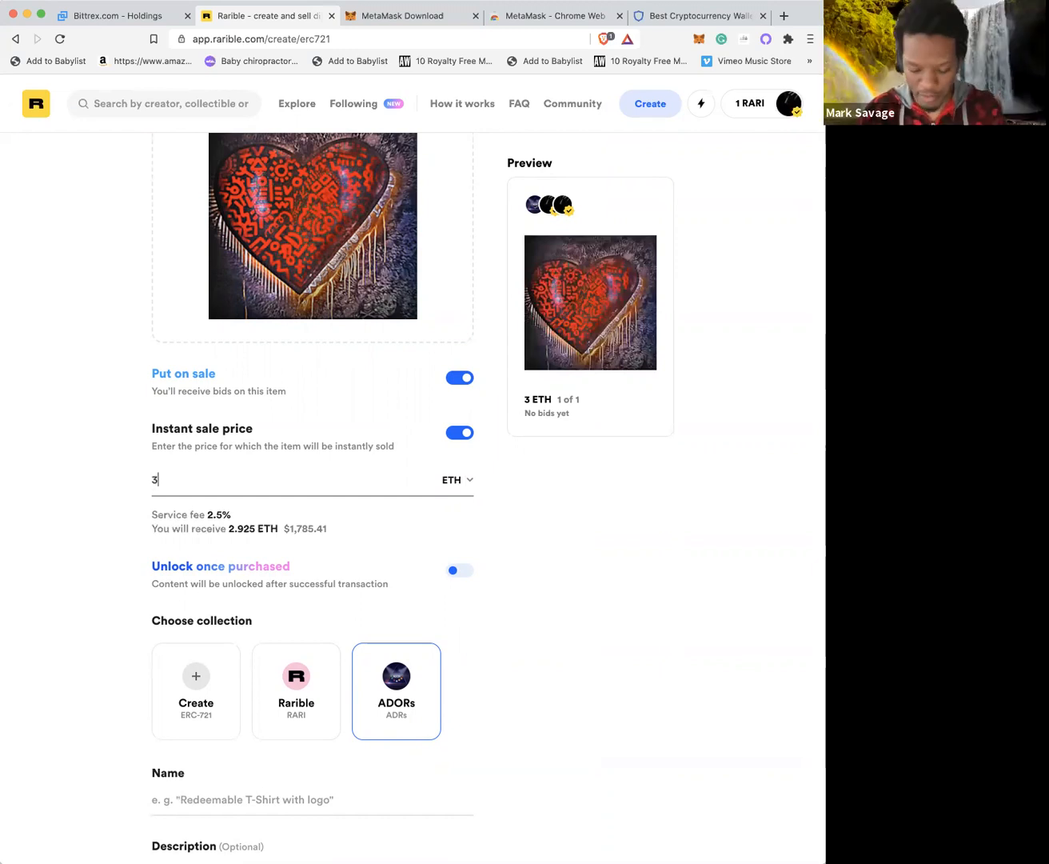
{"action": "key", "text": "BackSpace"}
{"action": "type", "text": "5.55"}
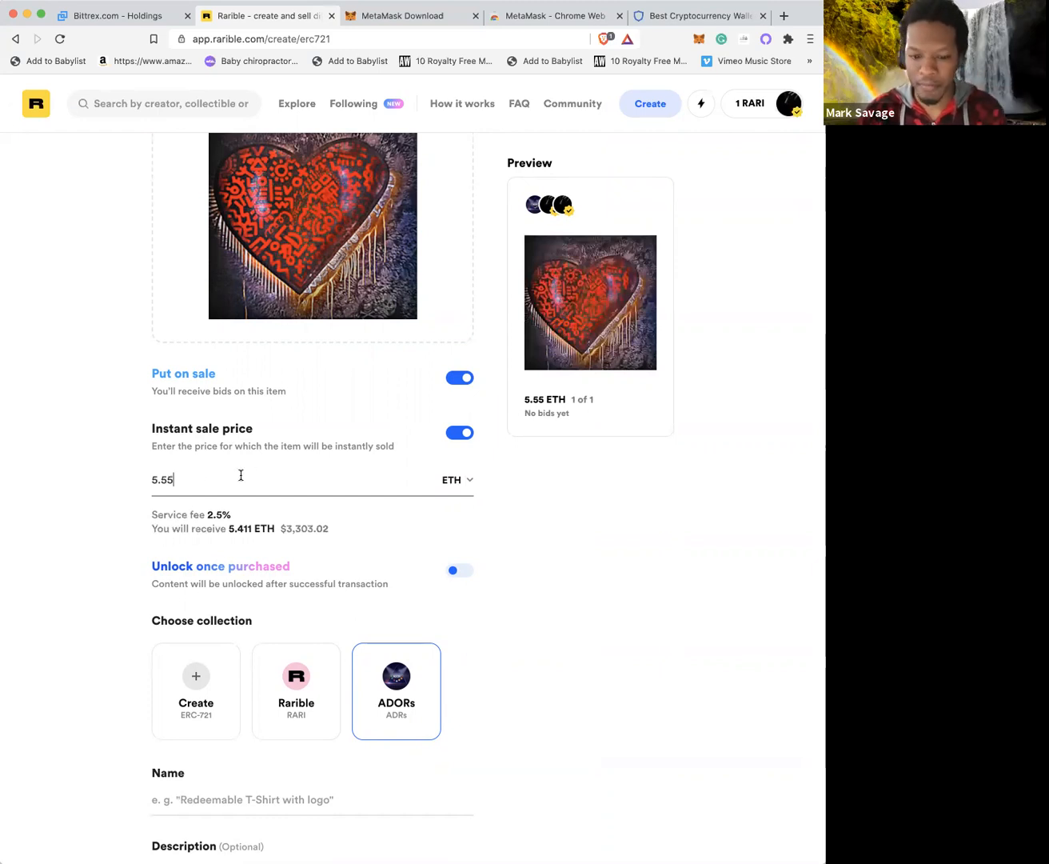
{"action": "left_click_drag", "start_coordinate": [186, 477], "coordinate": [141, 481]}
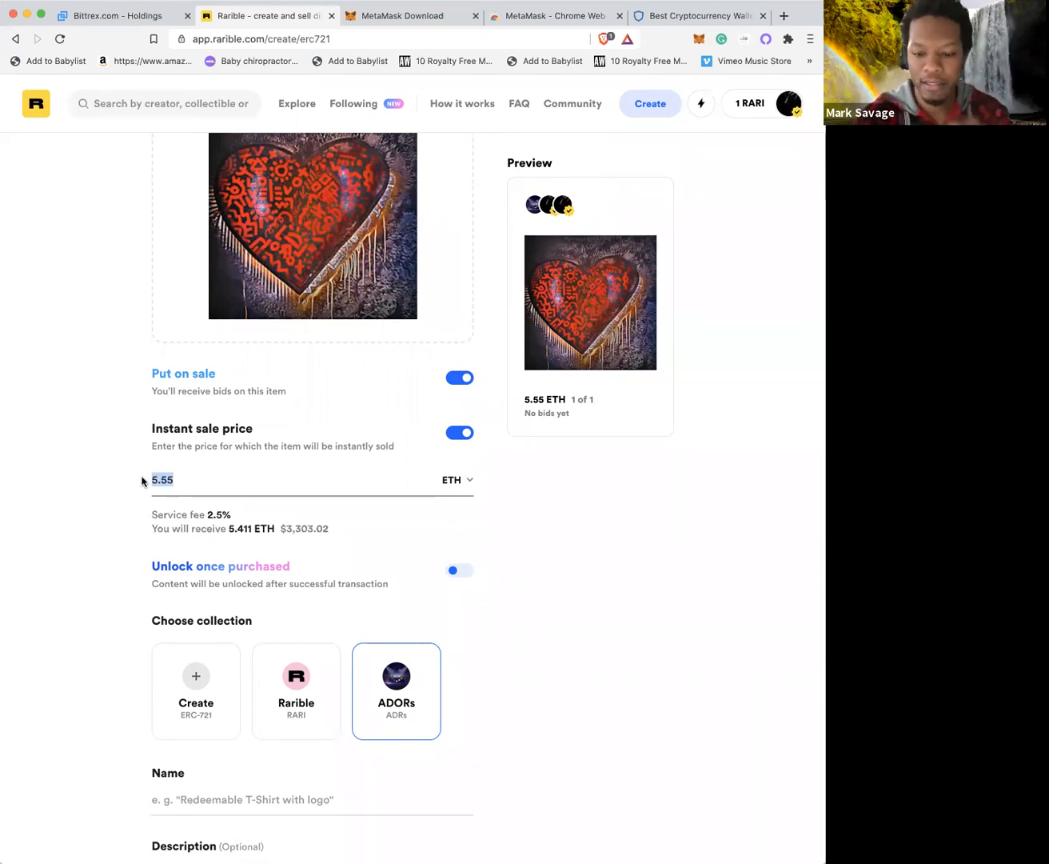
{"action": "key", "text": "BackSpace"}
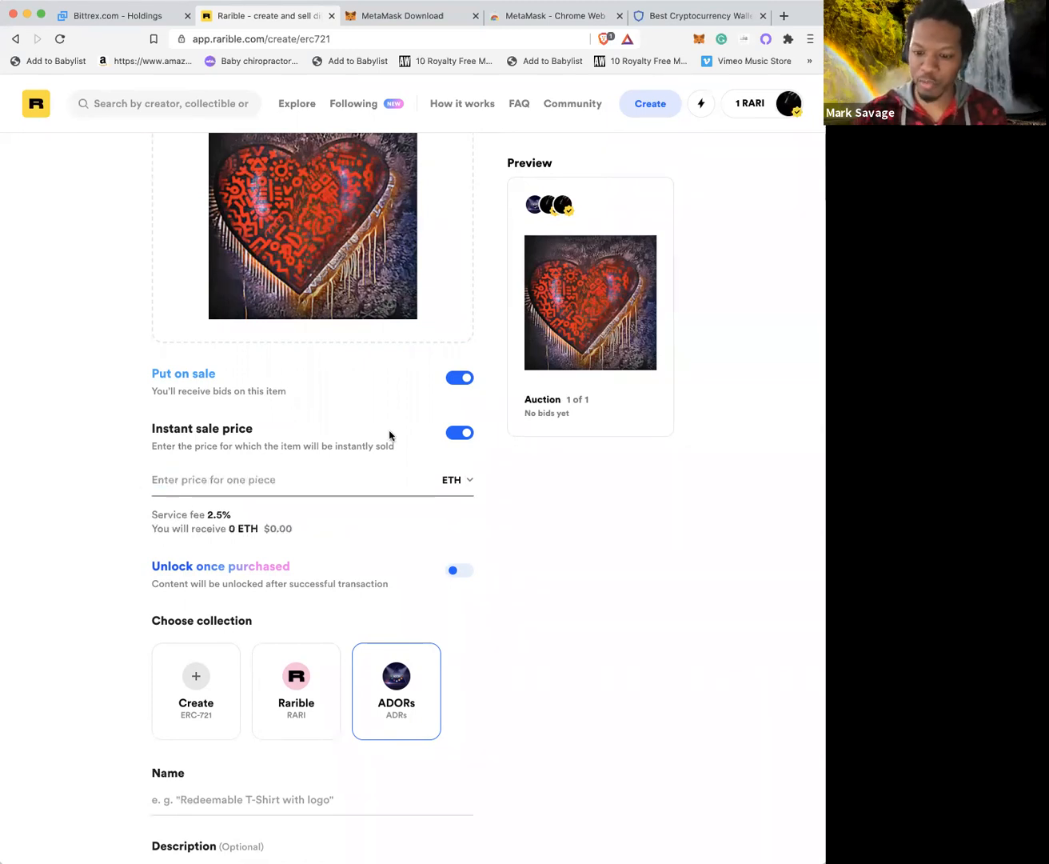
{"action": "left_click", "coordinate": [452, 432]}
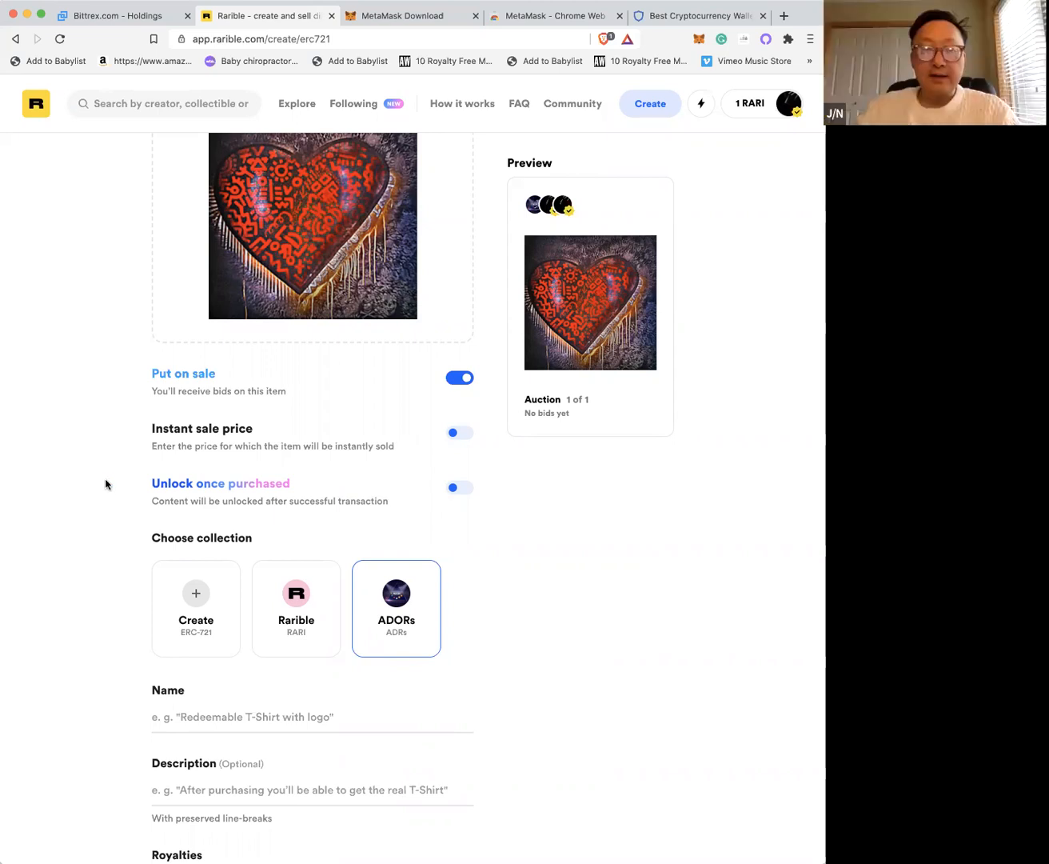
- Enable Unlock once purchased for the collectible and activate its unlockable content field
{"action": "scroll", "coordinate": [264, 475], "scroll_direction": "up", "scroll_amount": 3}
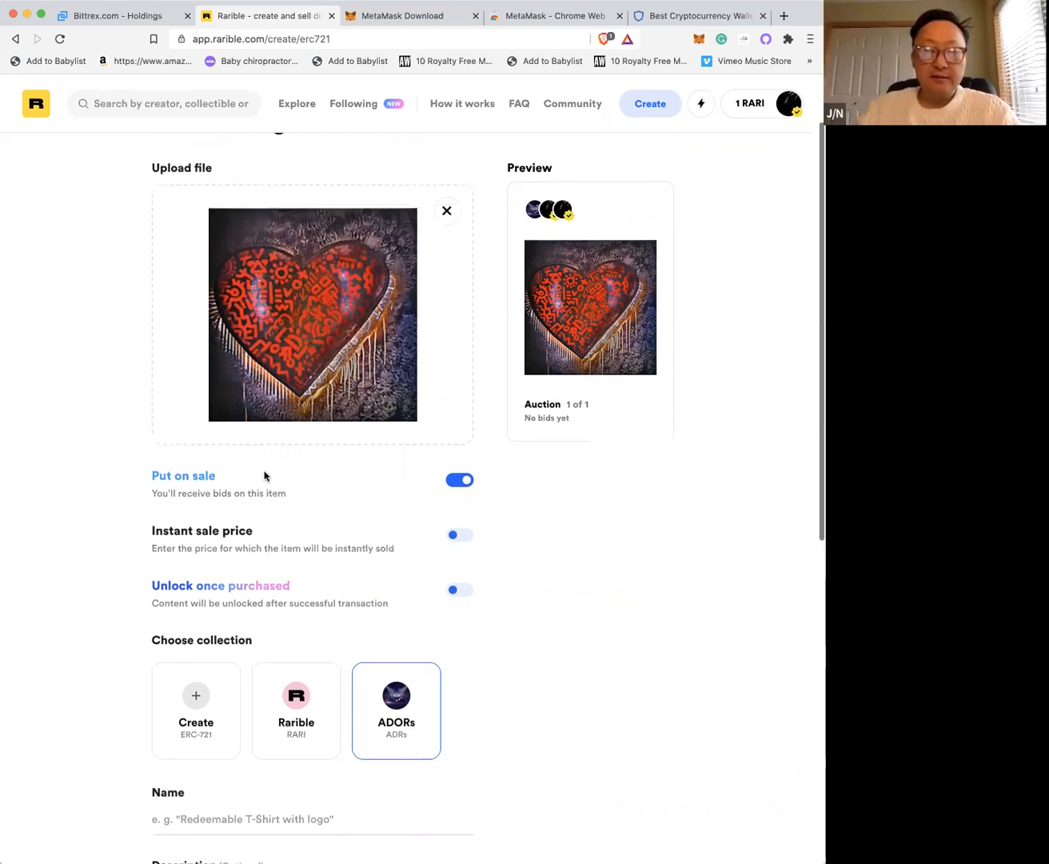
{"action": "scroll", "coordinate": [208, 496], "scroll_direction": "down", "scroll_amount": 2}
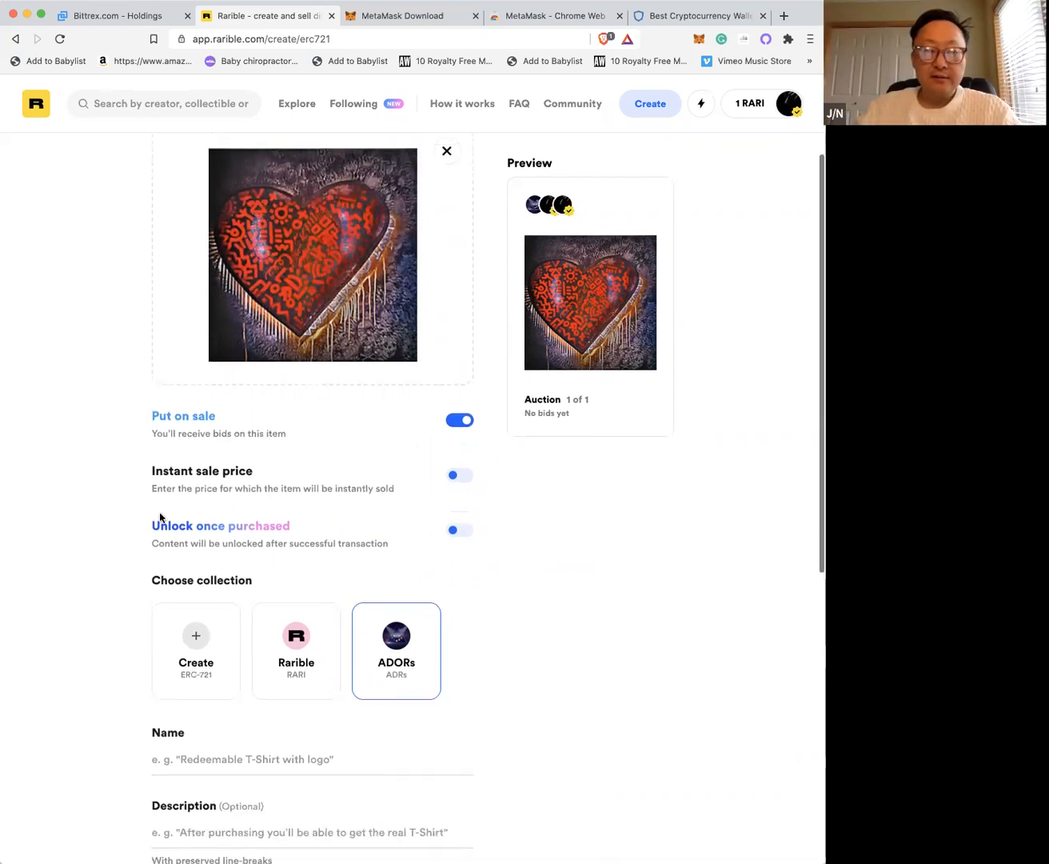
{"action": "left_click", "coordinate": [452, 533]}
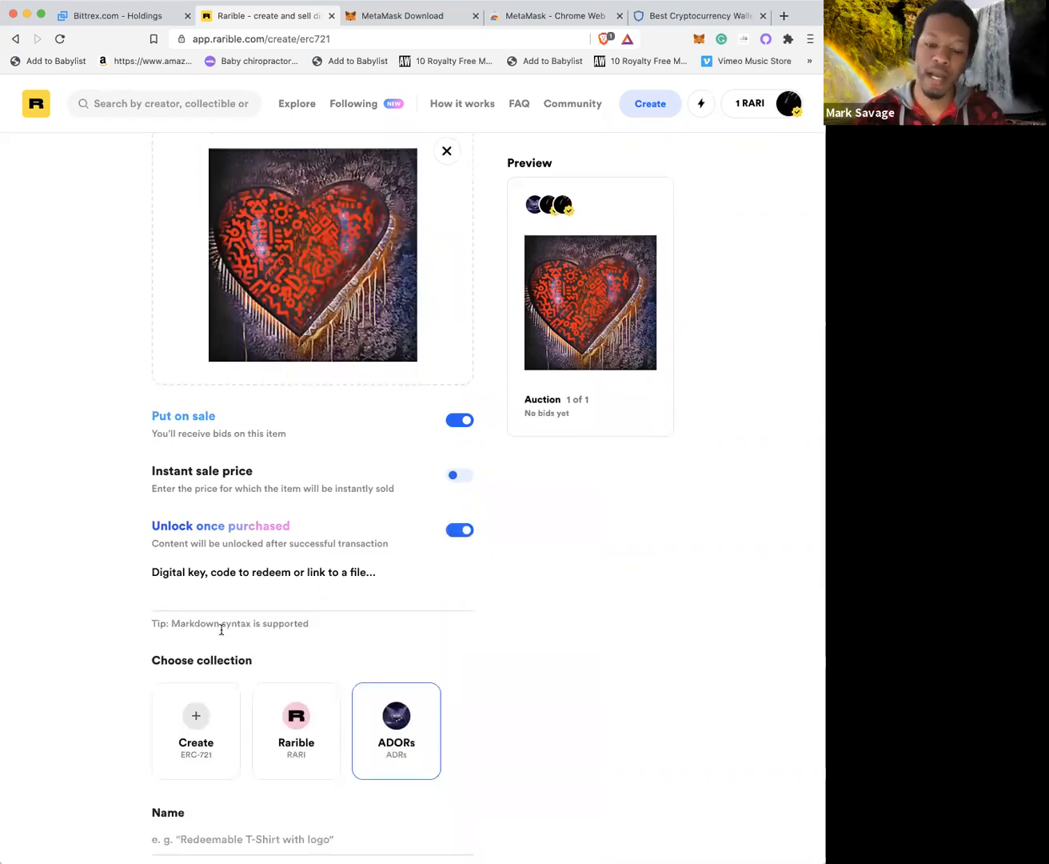
{"action": "left_click", "coordinate": [215, 584]}
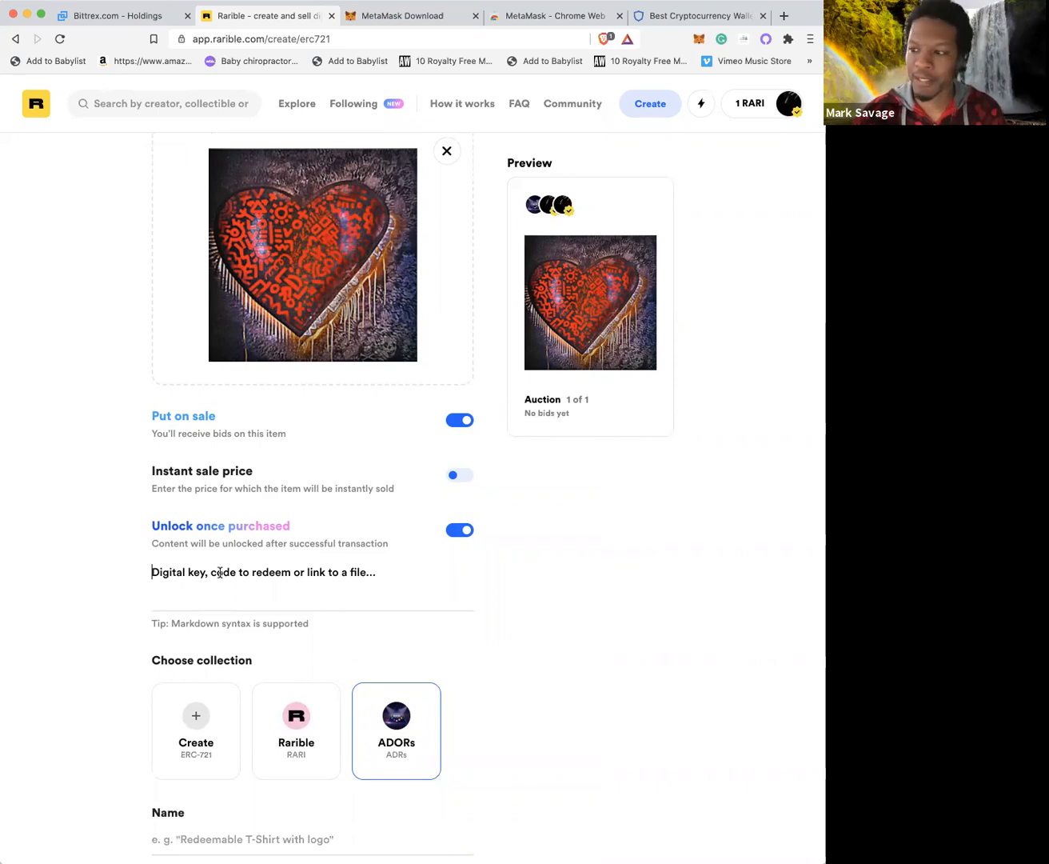
{"action": "left_click", "coordinate": [219, 573]}
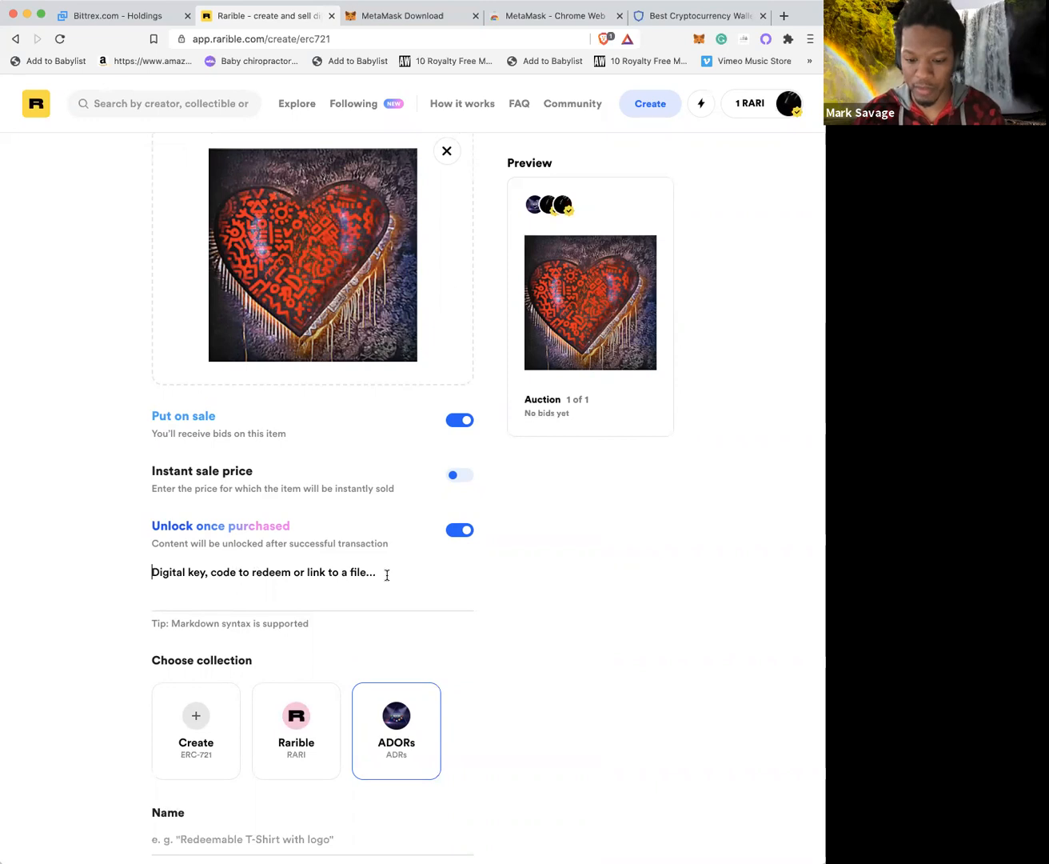
- Enter the placeholder text "fsdgfs" as the unlockable content and erase it
{"action": "type", "text": "fsdgfs"}
{"action": "key", "text": "BackSpace"}
{"action": "key", "text": "BackSpace"}
{"action": "key", "text": "BackSpace"}
{"action": "key", "text": "BackSpace"}
{"action": "key", "text": "BackSpace"}
{"action": "key", "text": "BackSpace"}
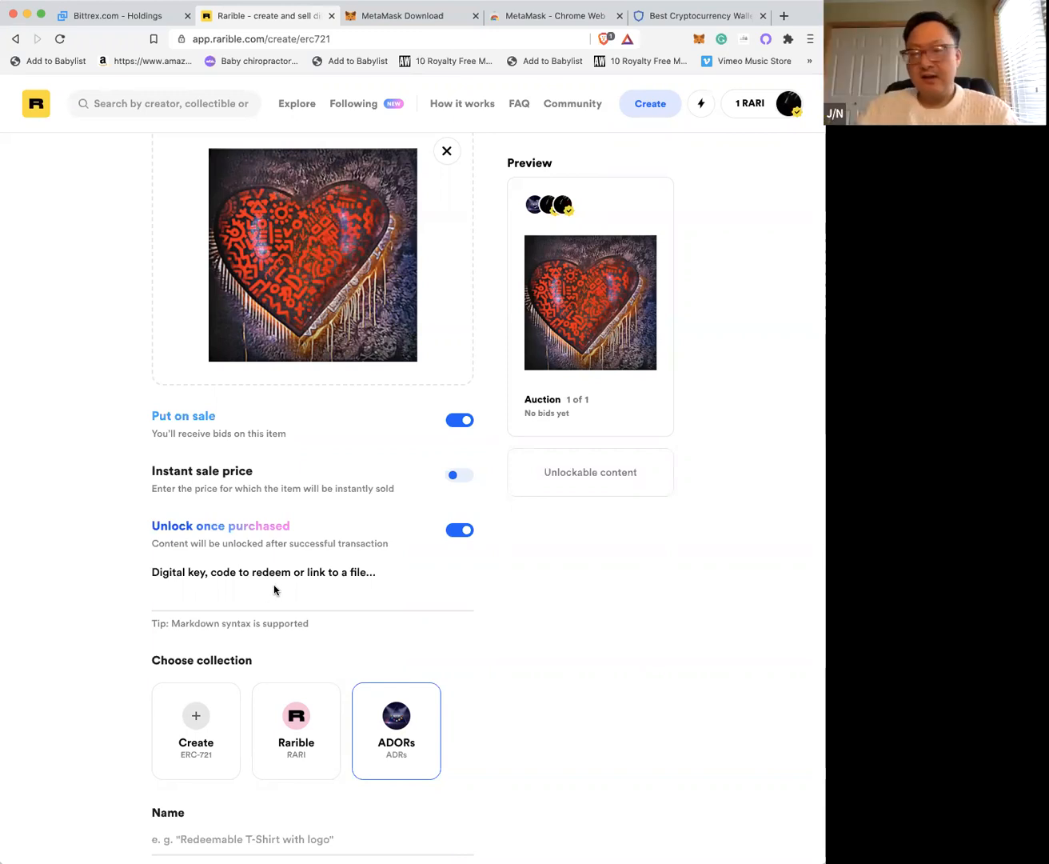
- Enter "full album" as the example unlockable content, review it in the form, and delete the text
{"action": "type", "text": "full al"}
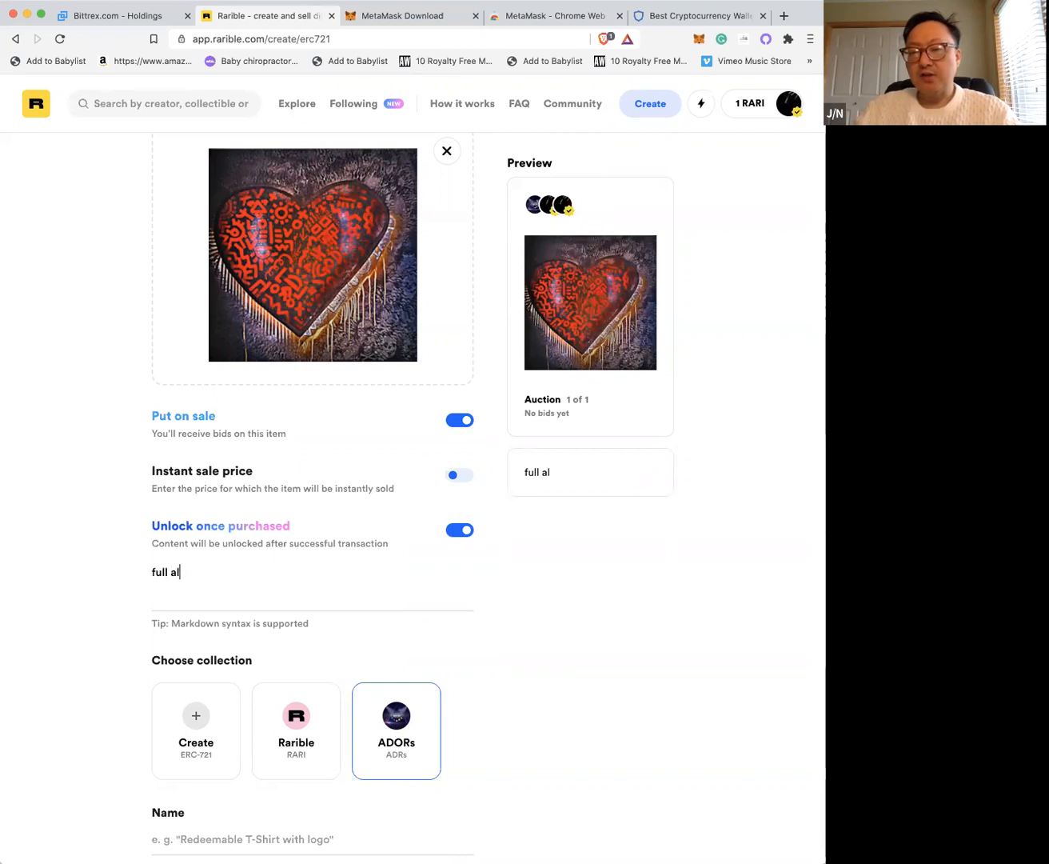
{"action": "type", "text": "bum"}
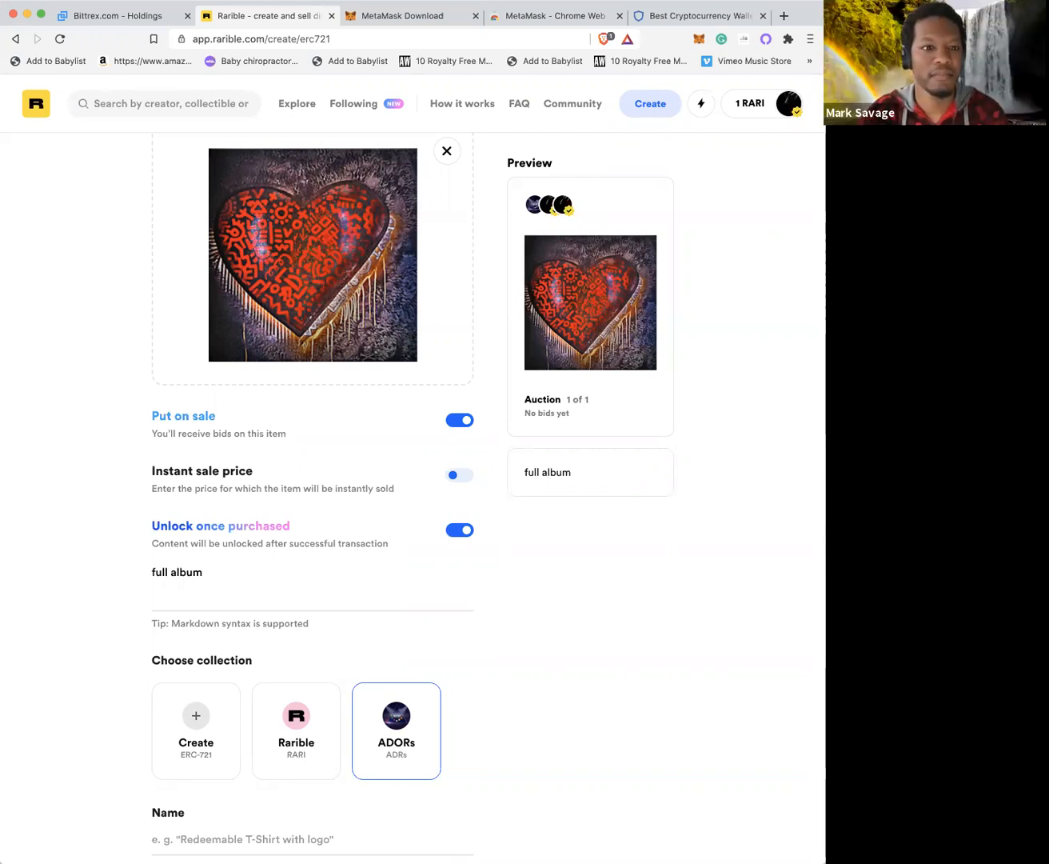
{"action": "scroll", "coordinate": [110, 284], "scroll_direction": "down", "scroll_amount": 3}
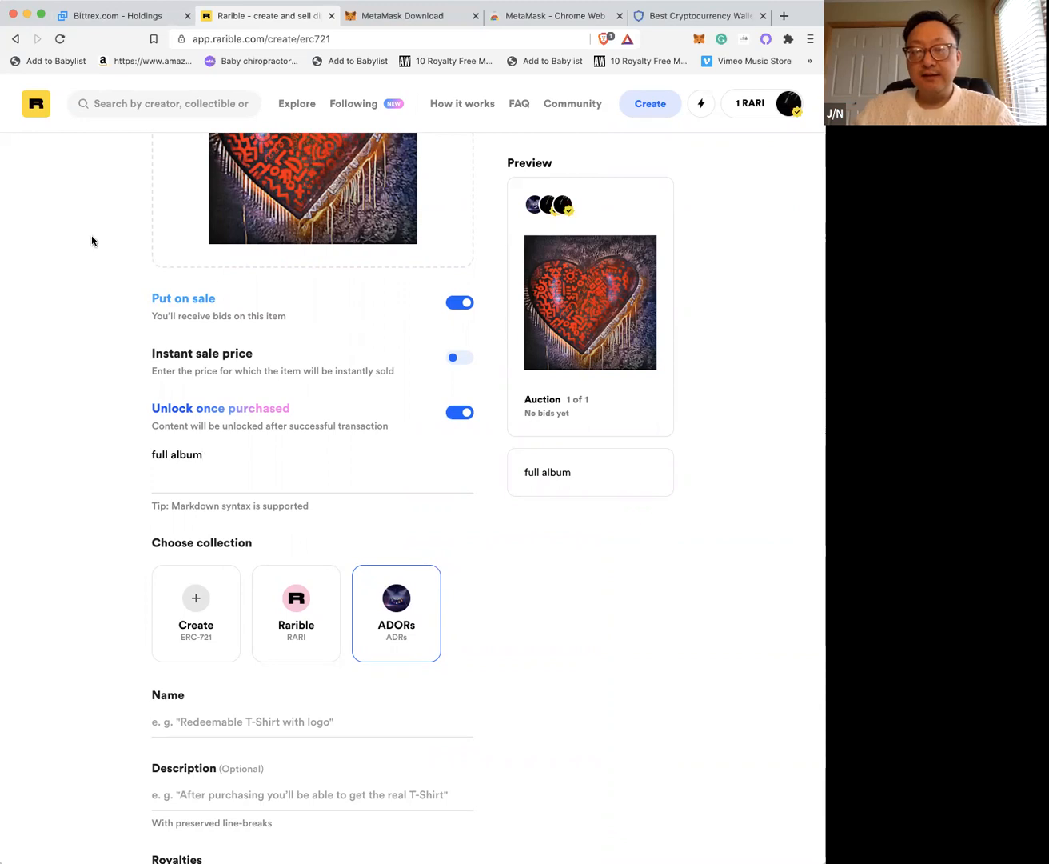
{"action": "scroll", "coordinate": [91, 236], "scroll_direction": "up", "scroll_amount": 3}
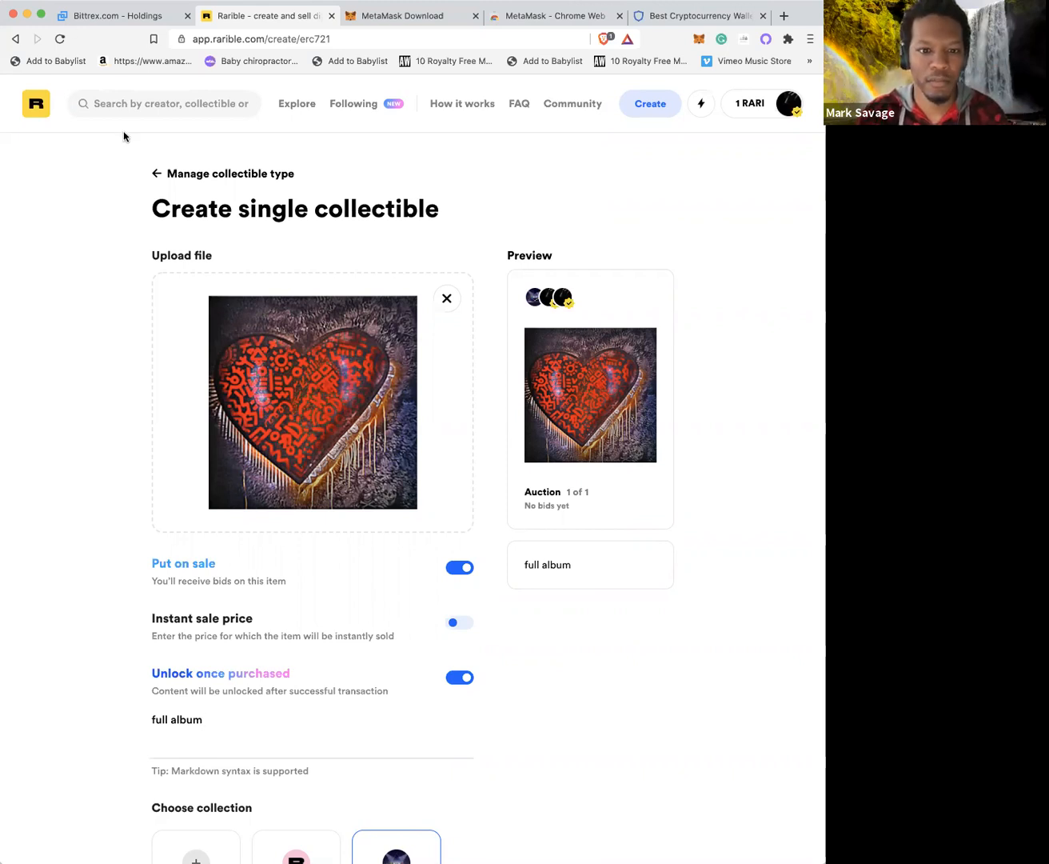
{"action": "scroll", "coordinate": [101, 196], "scroll_direction": "down", "scroll_amount": 5}
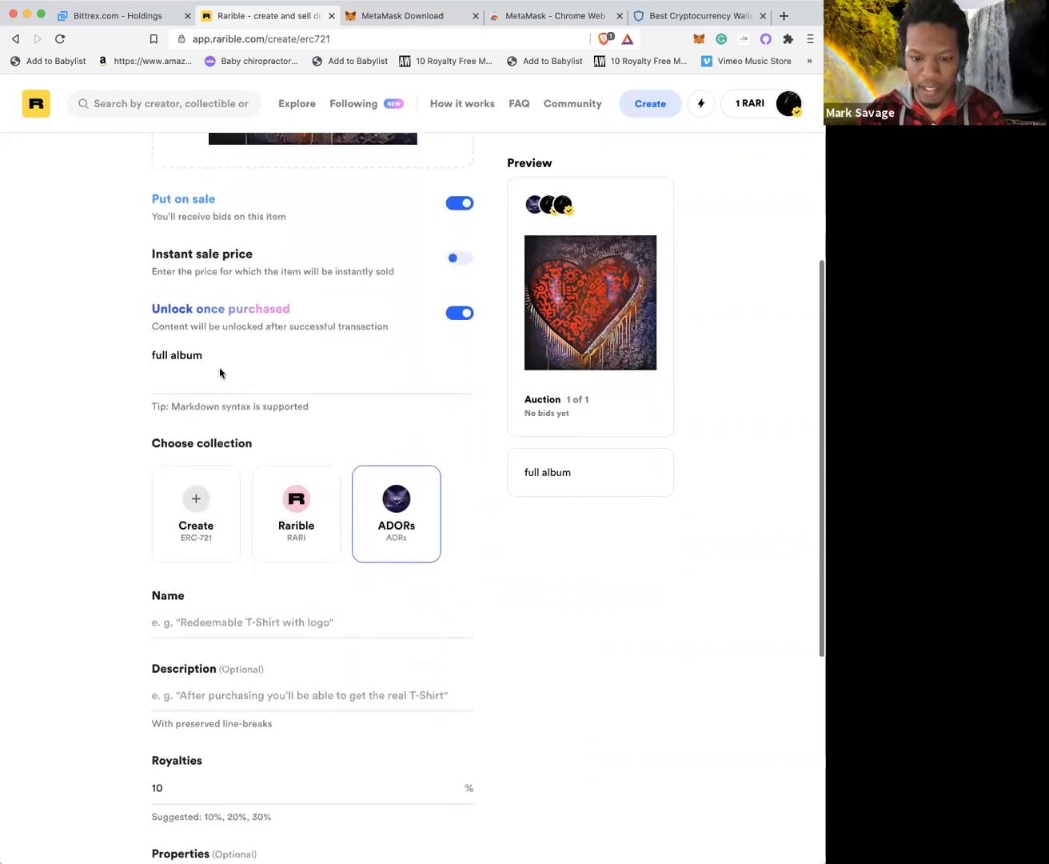
{"action": "left_click_drag", "start_coordinate": [213, 353], "coordinate": [148, 353]}
{"action": "key", "text": "BackSpace"}
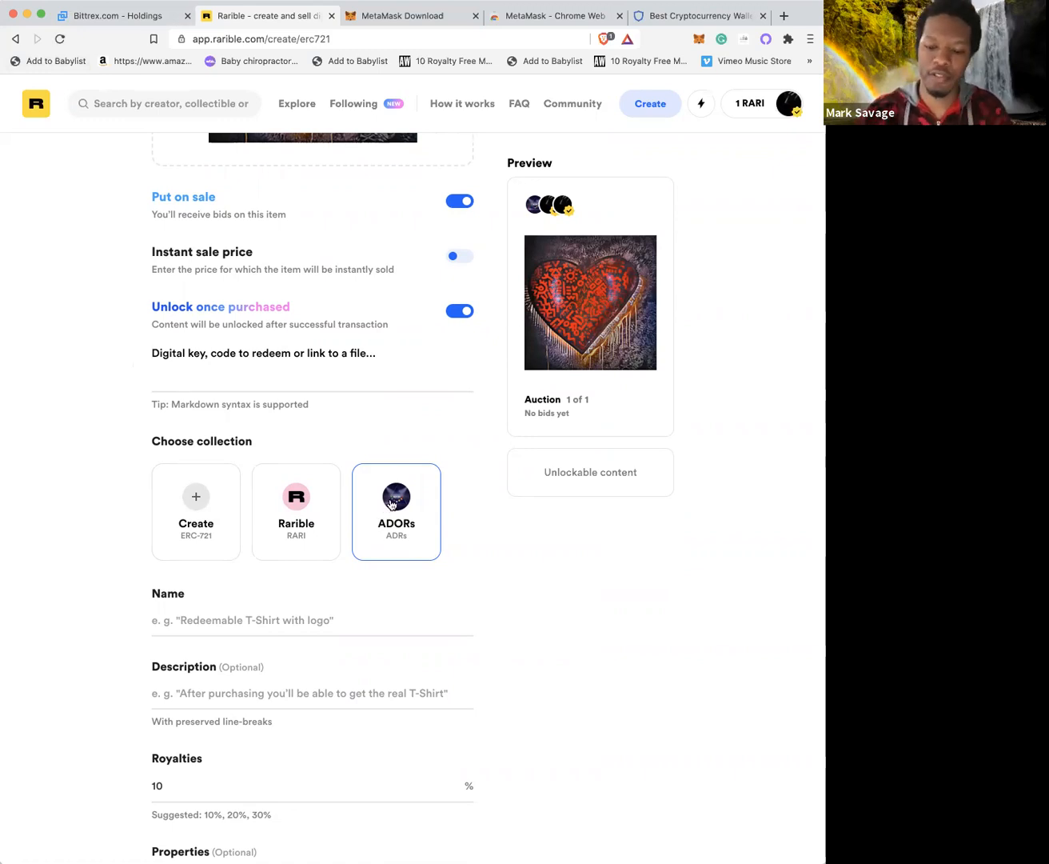
- Choose the Rarible collection for the collectible, and view the new ERC-721 collection form before dismissing it
{"action": "left_click", "coordinate": [297, 497]}
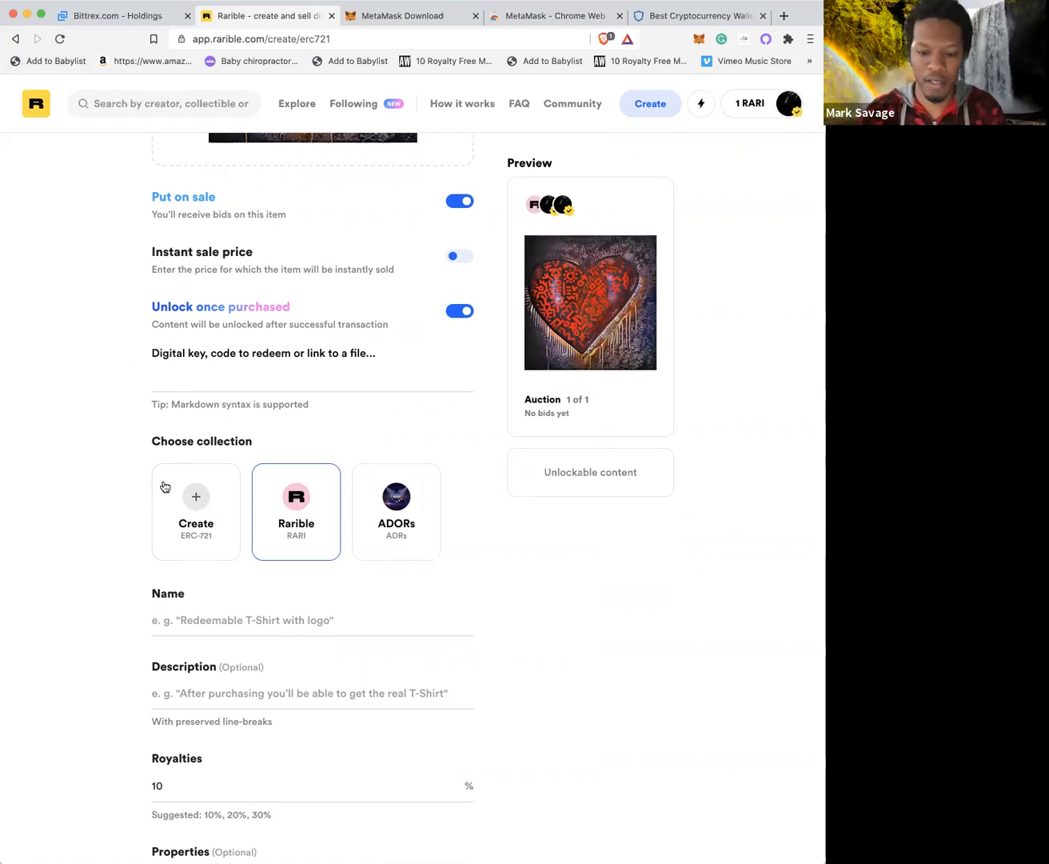
{"action": "left_click", "coordinate": [197, 499]}
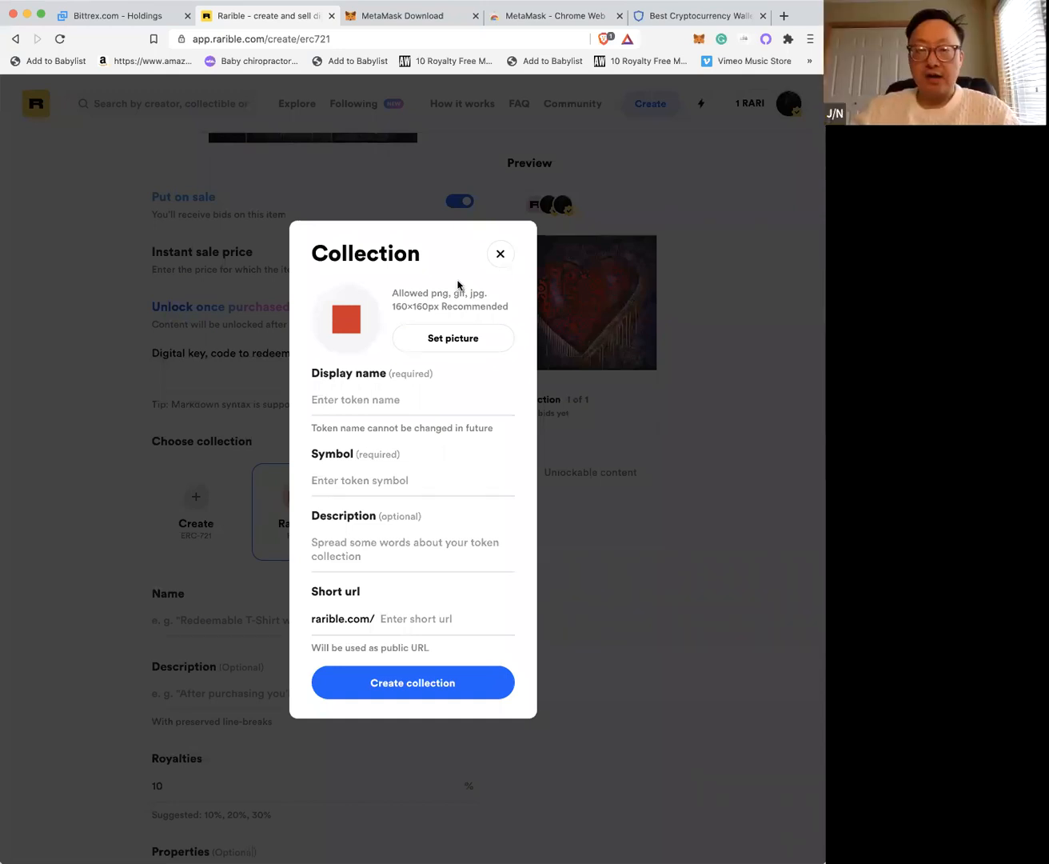
{"action": "left_click", "coordinate": [501, 253]}
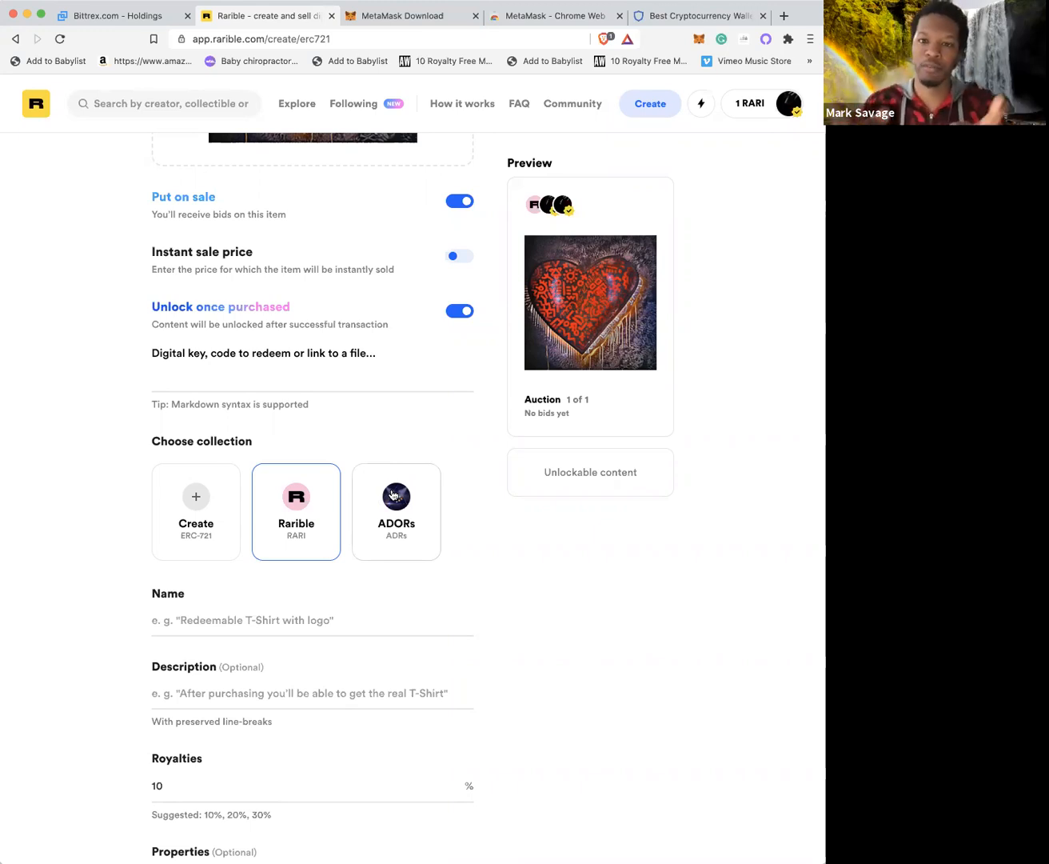
- Start a new ERC-721 collection, enter the display name "con" and symbol "eth", and go through its description and short URL fields
{"action": "left_click", "coordinate": [194, 499]}
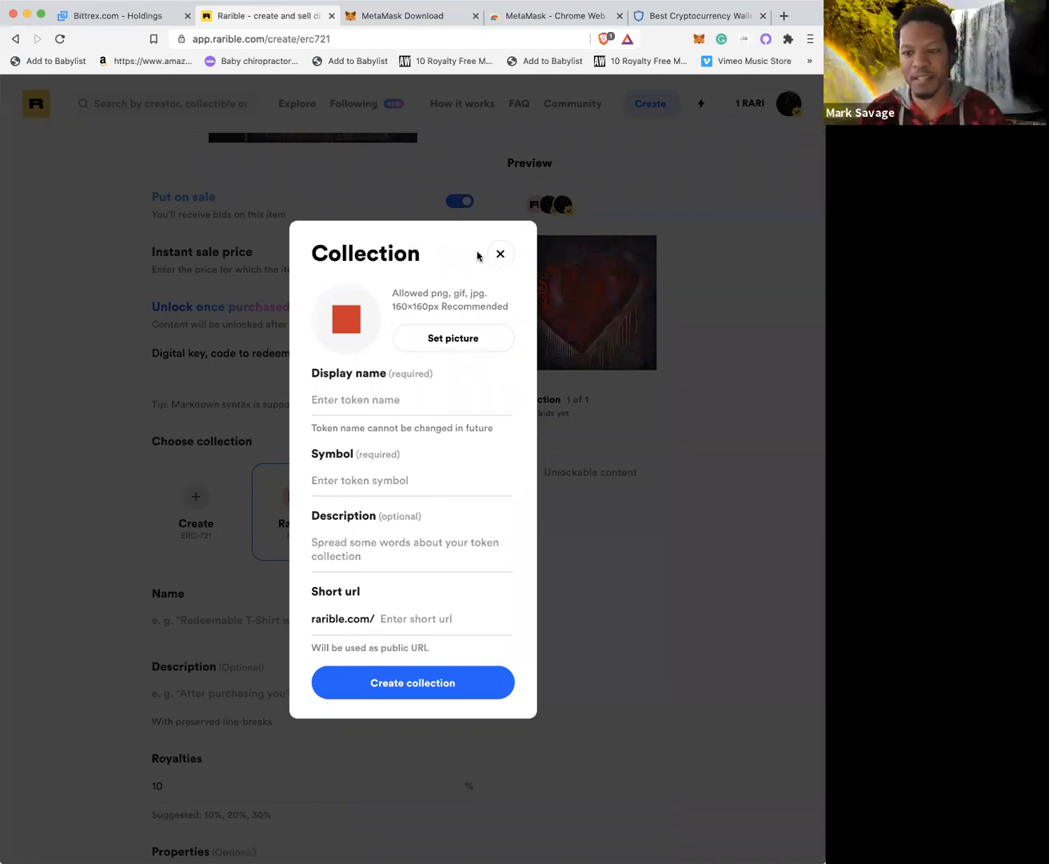
{"action": "left_click", "coordinate": [375, 403]}
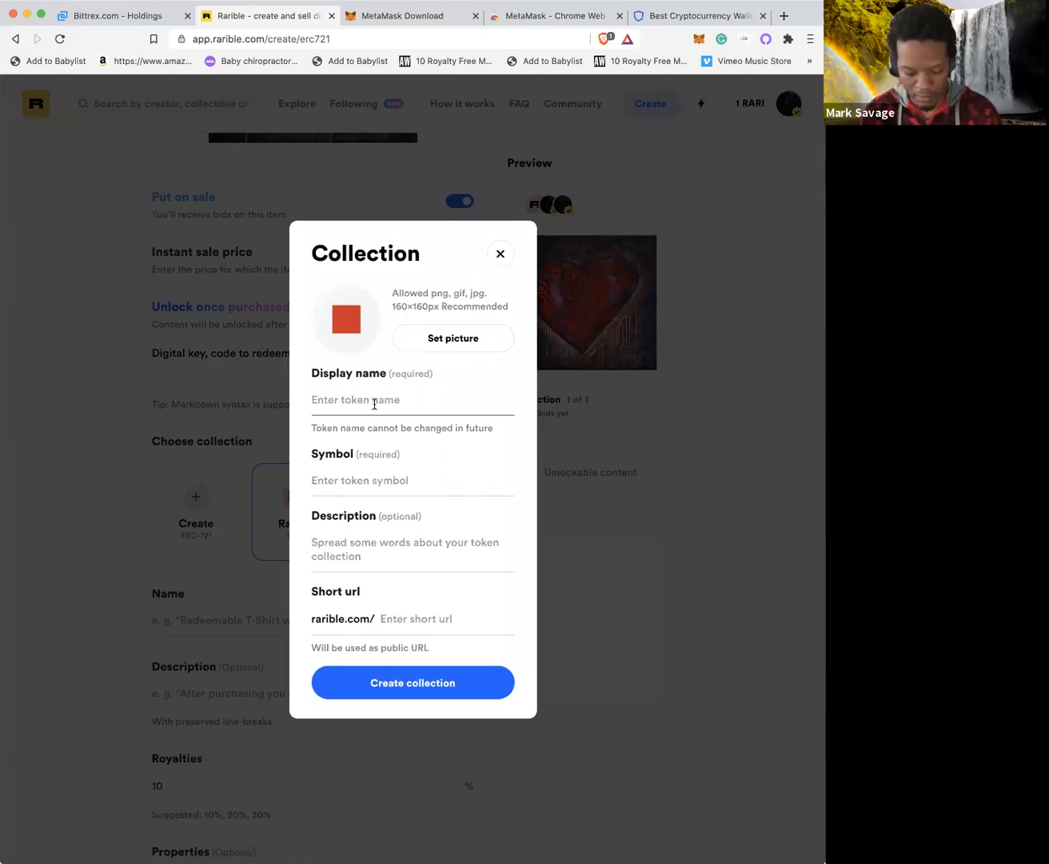
{"action": "type", "text": "con"}
{"action": "left_click", "coordinate": [360, 476]}
{"action": "type", "text": "eth"}
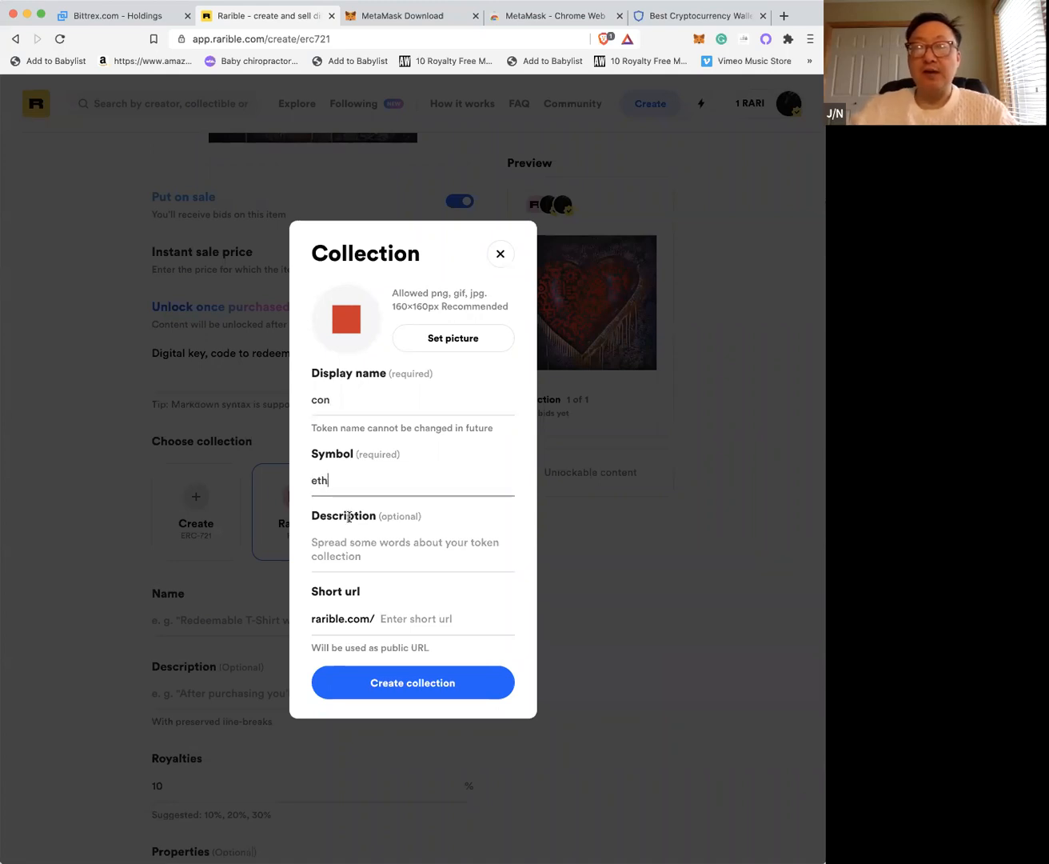
{"action": "left_click", "coordinate": [339, 535]}
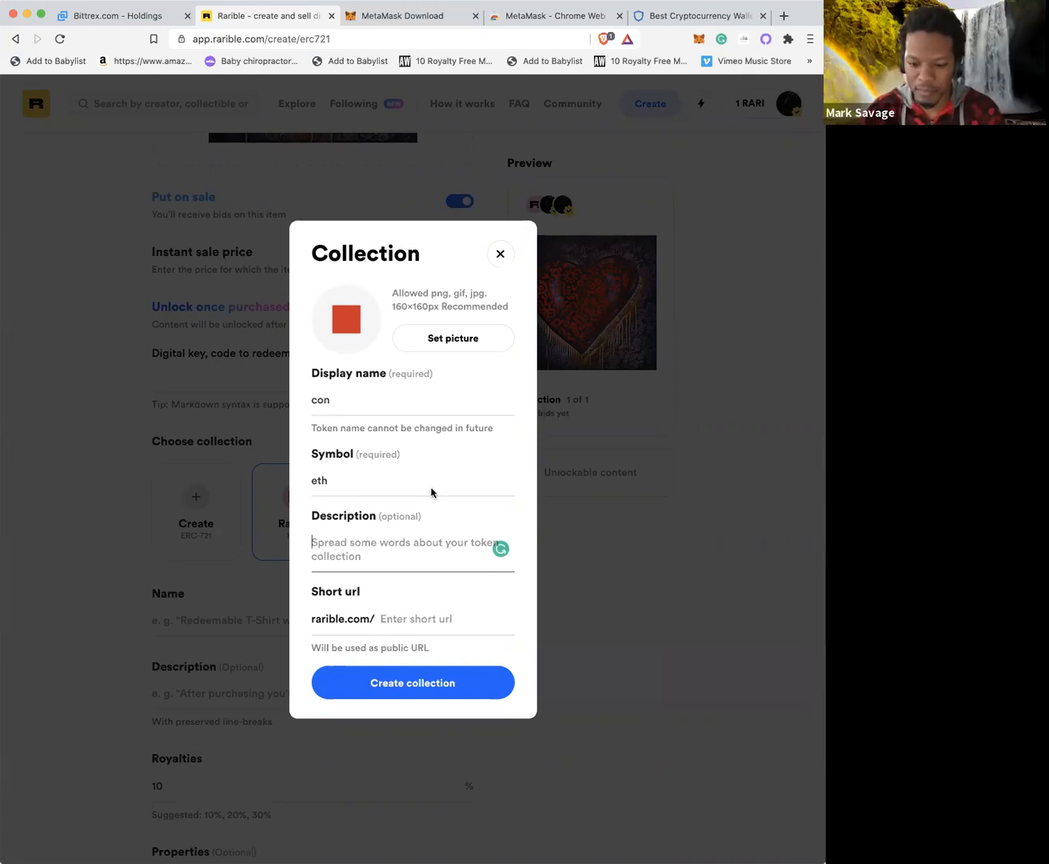
{"action": "left_click", "coordinate": [406, 619]}
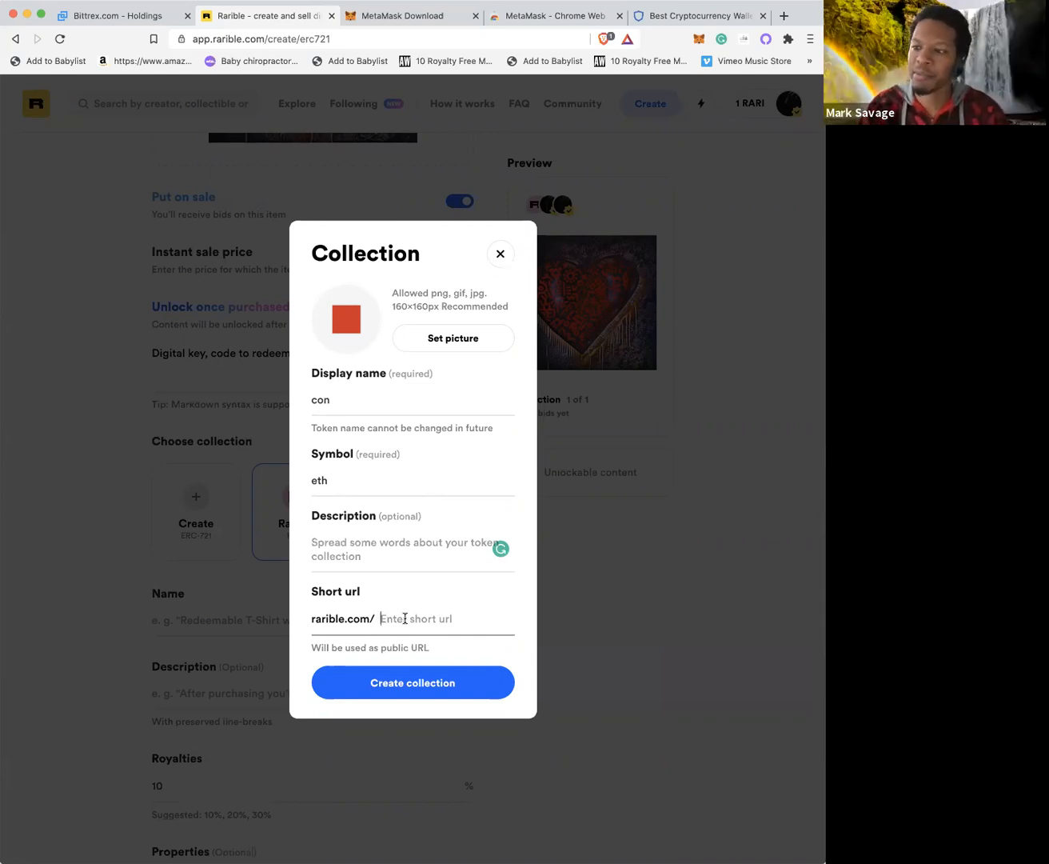
- Enter "ador" as the collection's short URL, try "paint" in its place, and go back to "ador"
{"action": "type", "text": "ador"}
{"action": "key", "text": "BackSpace"}
{"action": "key", "text": "BackSpace"}
{"action": "key", "text": "BackSpace"}
{"action": "key", "text": "BackSpace"}
{"action": "type", "text": "paint"}
{"action": "key", "text": "BackSpace"}
{"action": "key", "text": "BackSpace"}
{"action": "key", "text": "BackSpace"}
{"action": "key", "text": "BackSpace"}
{"action": "key", "text": "BackSpace"}
{"action": "type", "text": "ador"}
- Enter the placeholder description "sfdgs" for the new collection and replace its symbol with "ador"
{"action": "left_click", "coordinate": [383, 544]}
{"action": "type", "text": "sfdgs"}
{"action": "left_click_drag", "start_coordinate": [345, 480], "coordinate": [306, 482]}
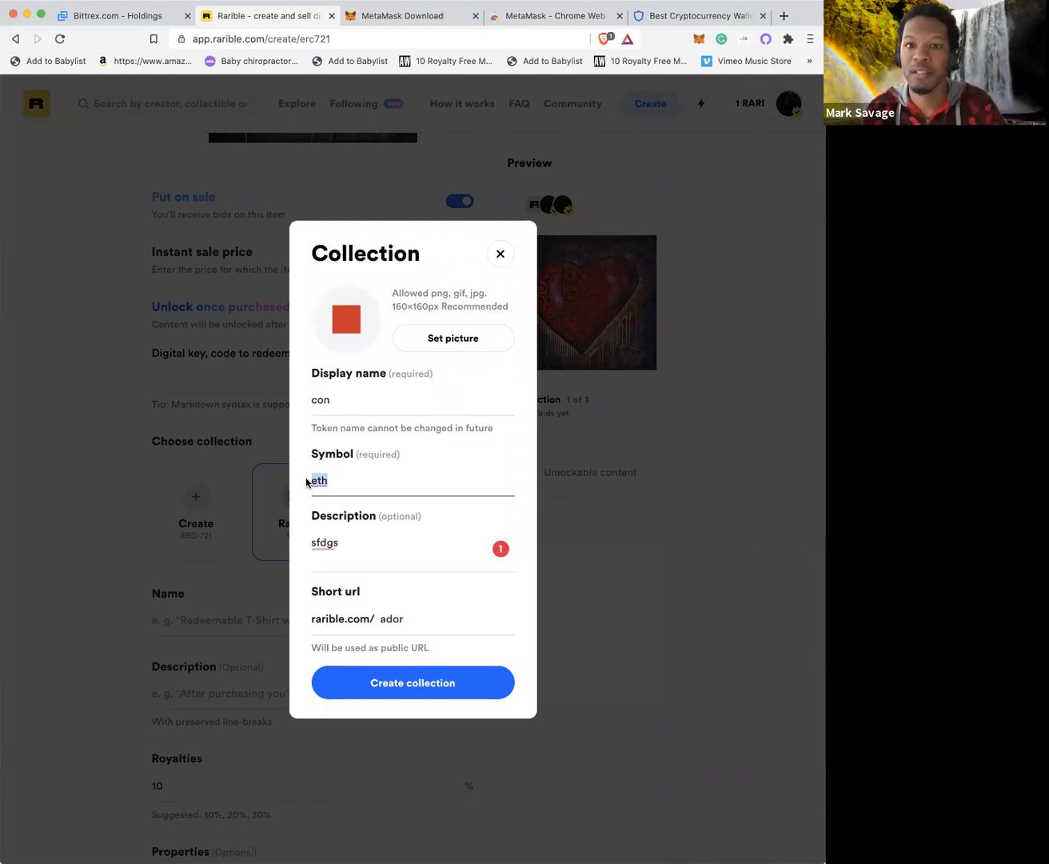
{"action": "type", "text": "ador"}
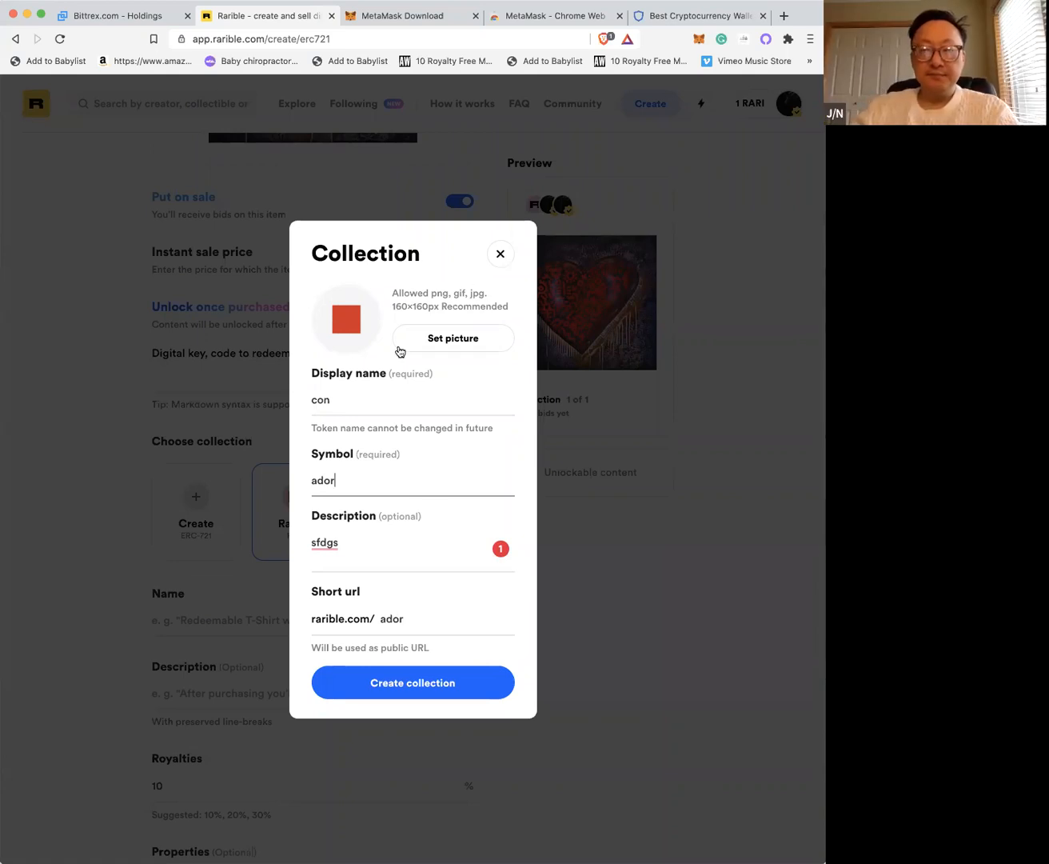
- Try to set a collection picture, dismiss the new collection form, and choose the existing Rarible collection
{"action": "left_click", "coordinate": [444, 344]}
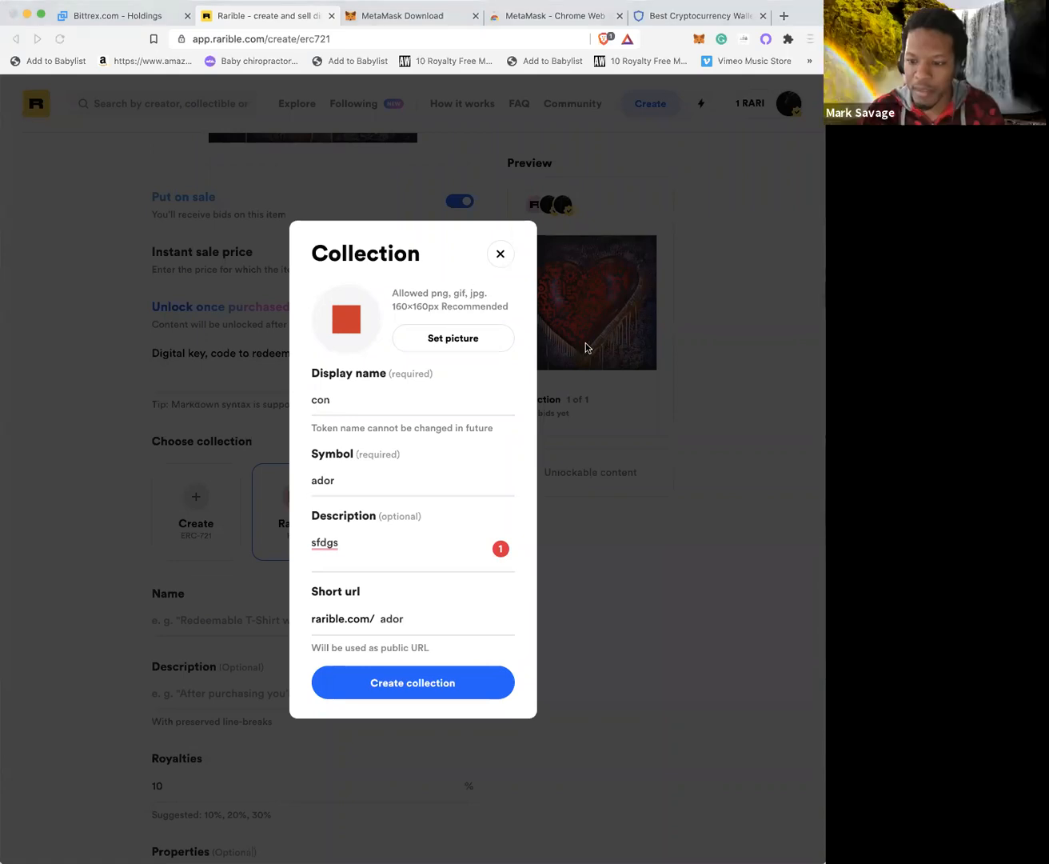
{"action": "left_click", "coordinate": [500, 254]}
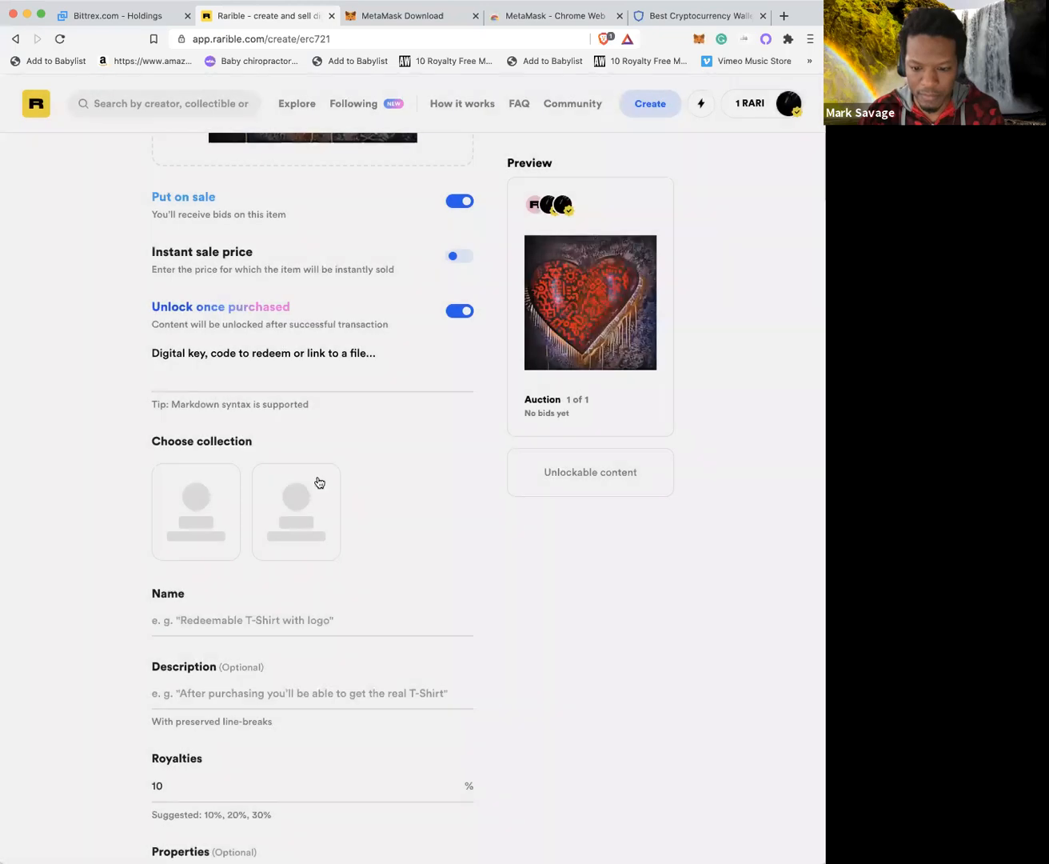
{"action": "left_click", "coordinate": [373, 492]}
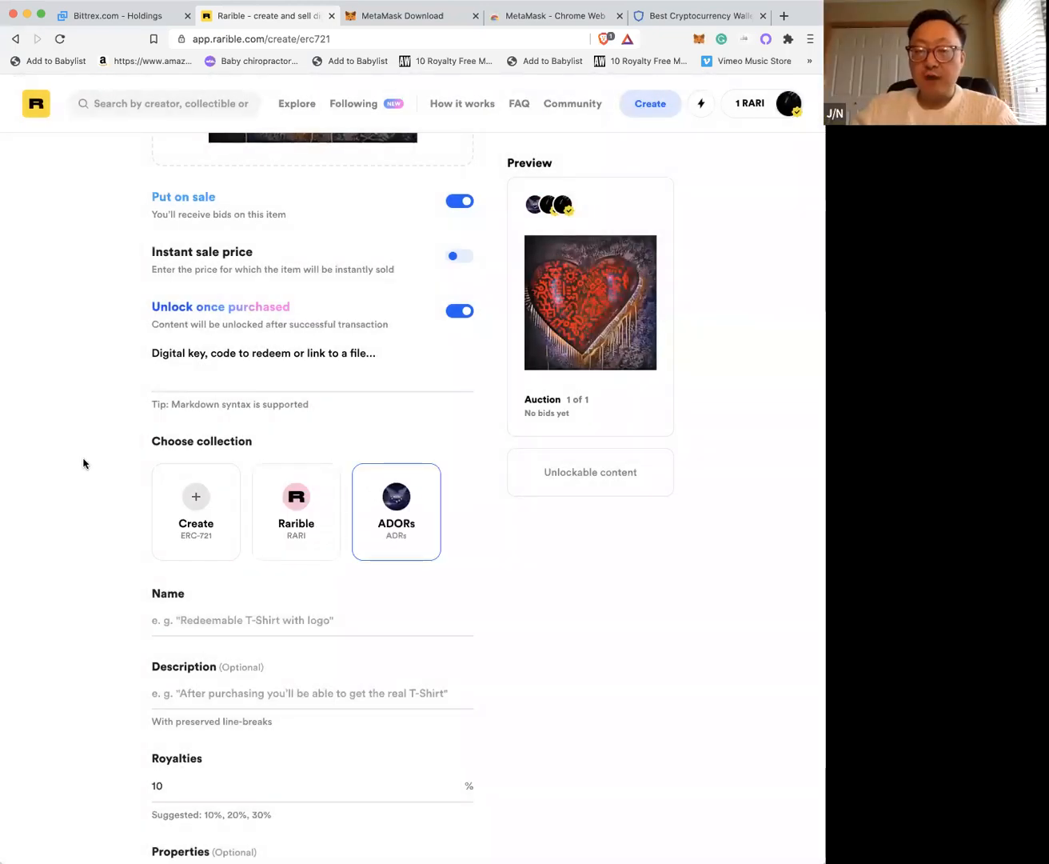
{"action": "left_click", "coordinate": [286, 498]}
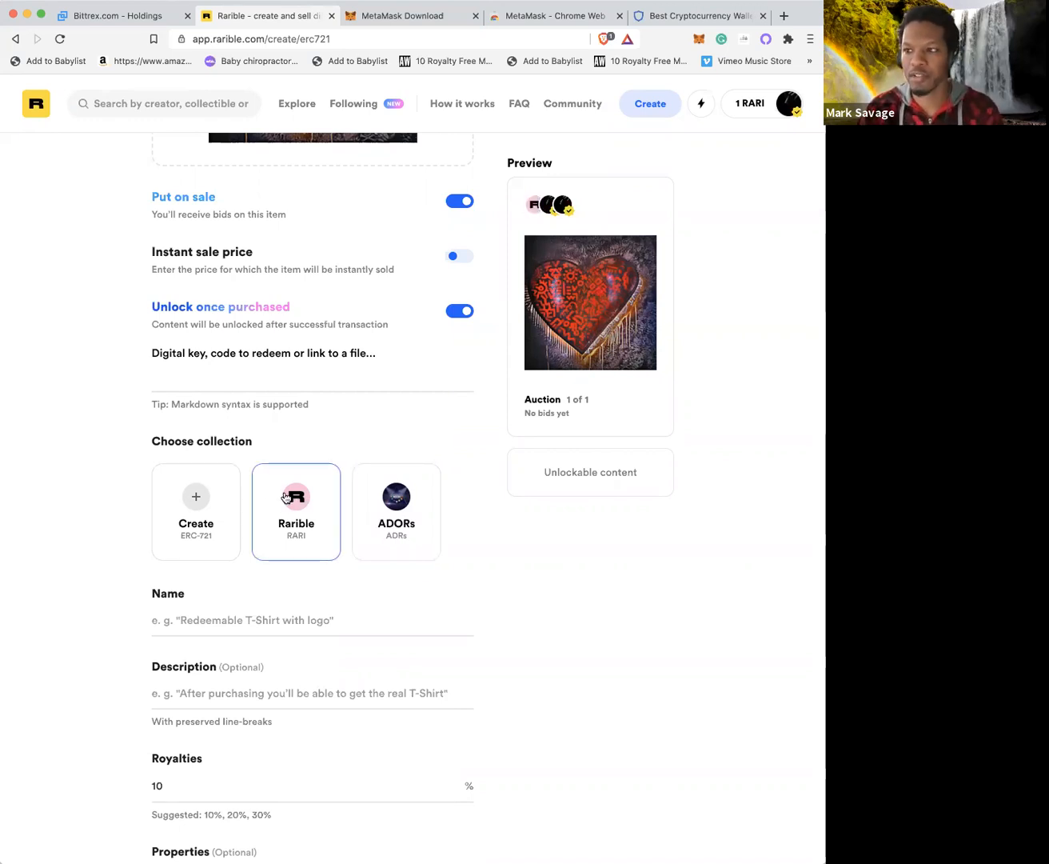
- Submit a sample ERC-721 collection named "sfgs" with symbol "sfdgfs", description "sdfgs" and short URL "sdfgs", and dismiss its deployment steps
{"action": "left_click", "coordinate": [207, 502]}
{"action": "left_click", "coordinate": [414, 401]}
{"action": "type", "text": "sfgs"}
{"action": "left_click", "coordinate": [373, 479]}
{"action": "type", "text": "sfdgfs"}
{"action": "left_click", "coordinate": [367, 550]}
{"action": "type", "text": "sdfgs"}
{"action": "left_click", "coordinate": [389, 616]}
{"action": "type", "text": "sdfgs"}
{"action": "left_click", "coordinate": [395, 680]}
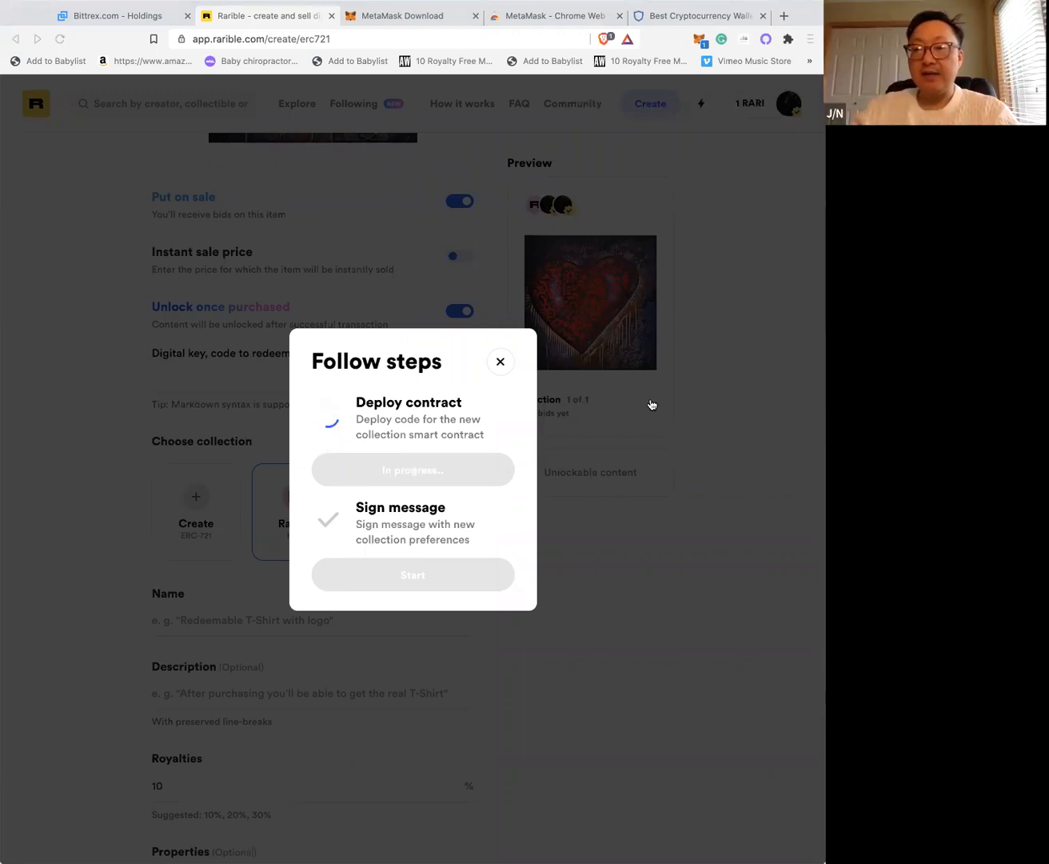
{"action": "left_click", "coordinate": [500, 344]}
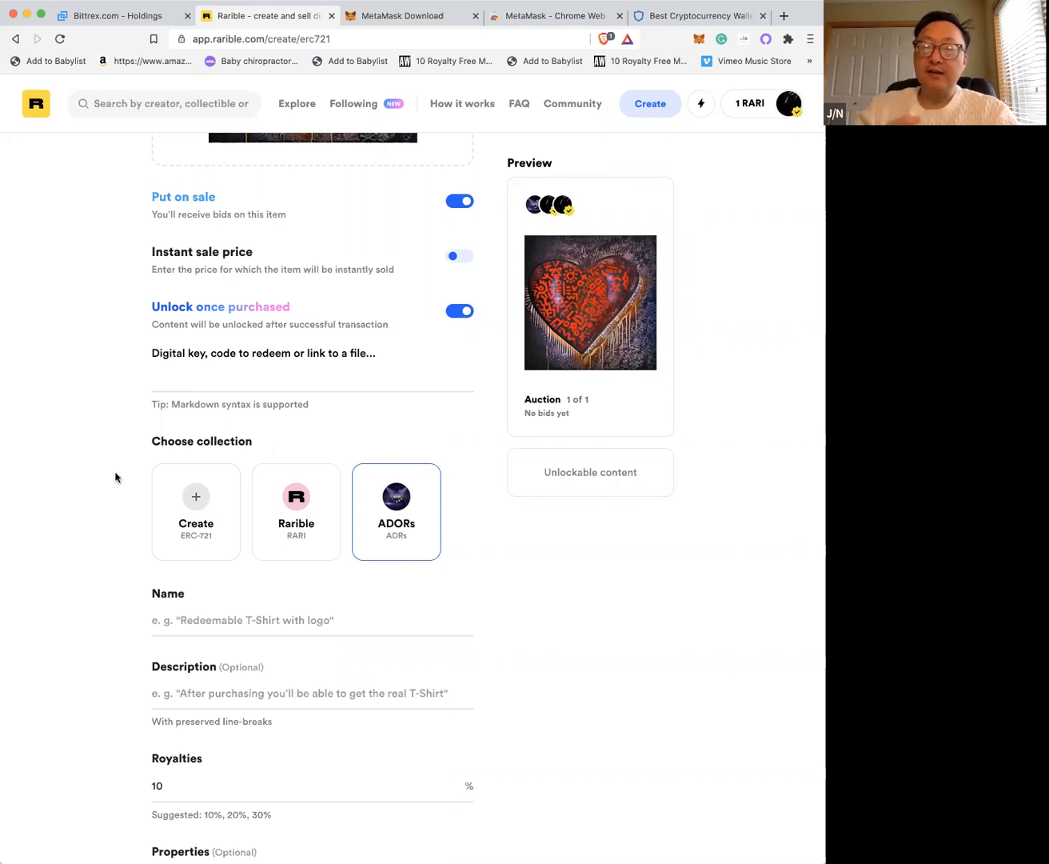
- Open rarible.com in a new browser tab and go to its marketplace
{"action": "scroll", "coordinate": [128, 485], "scroll_direction": "up", "scroll_amount": 5}
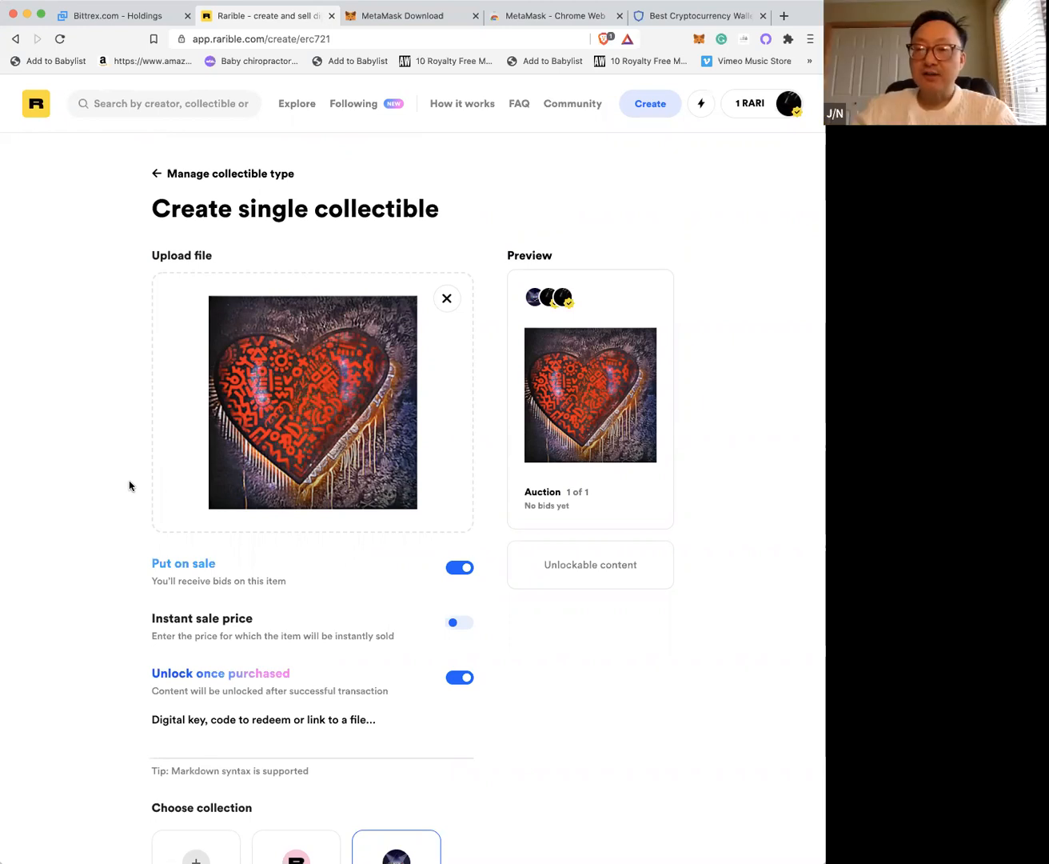
{"action": "left_click", "coordinate": [784, 17]}
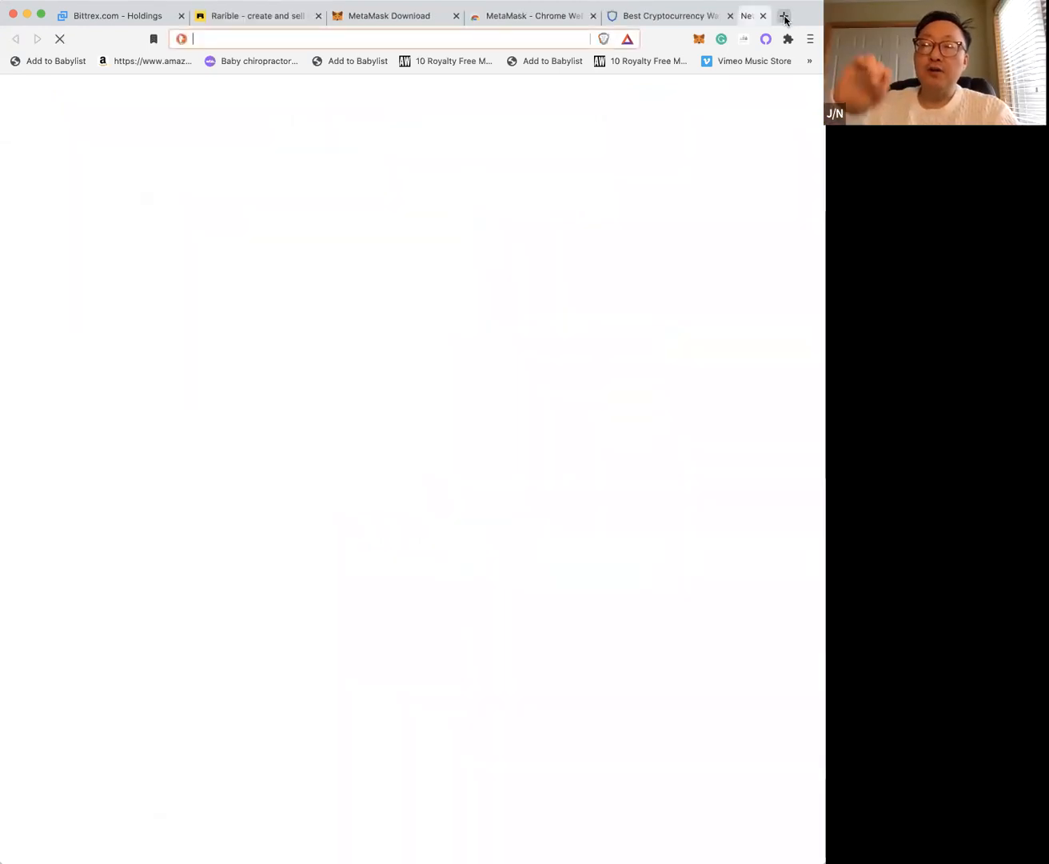
{"action": "type", "text": "rarible.com"}
{"action": "key", "text": "Return"}
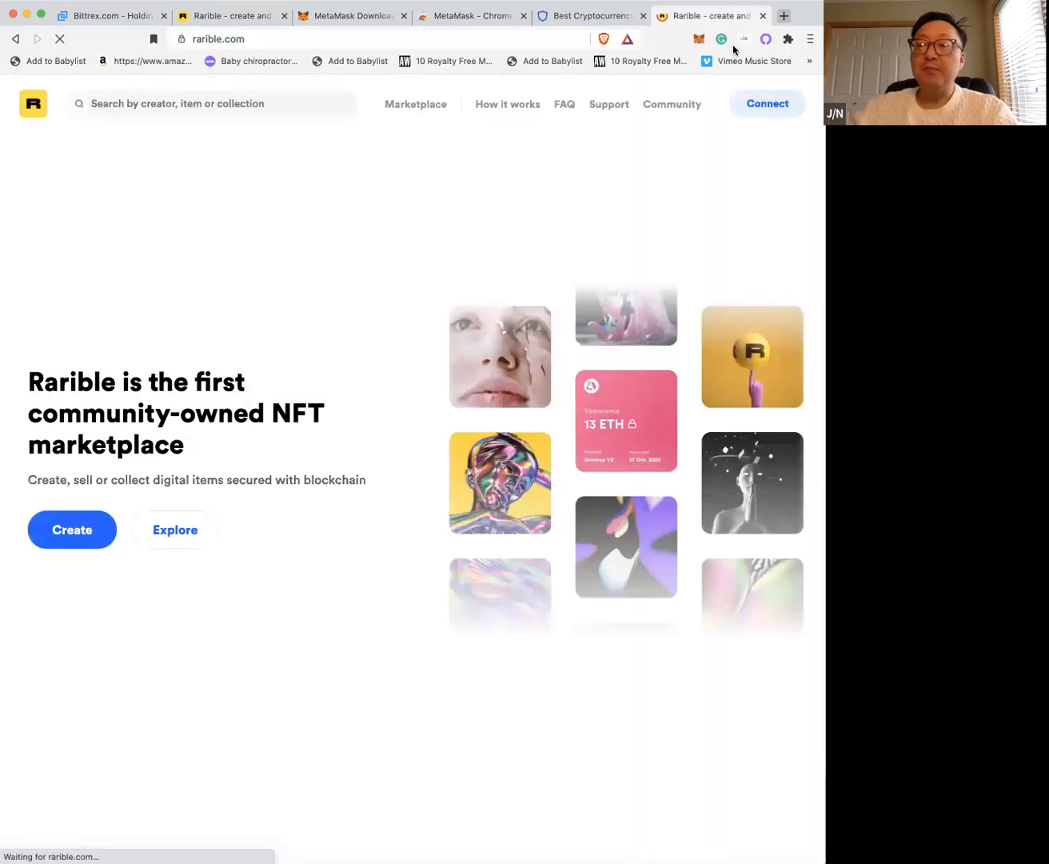
{"action": "left_click", "coordinate": [423, 107]}
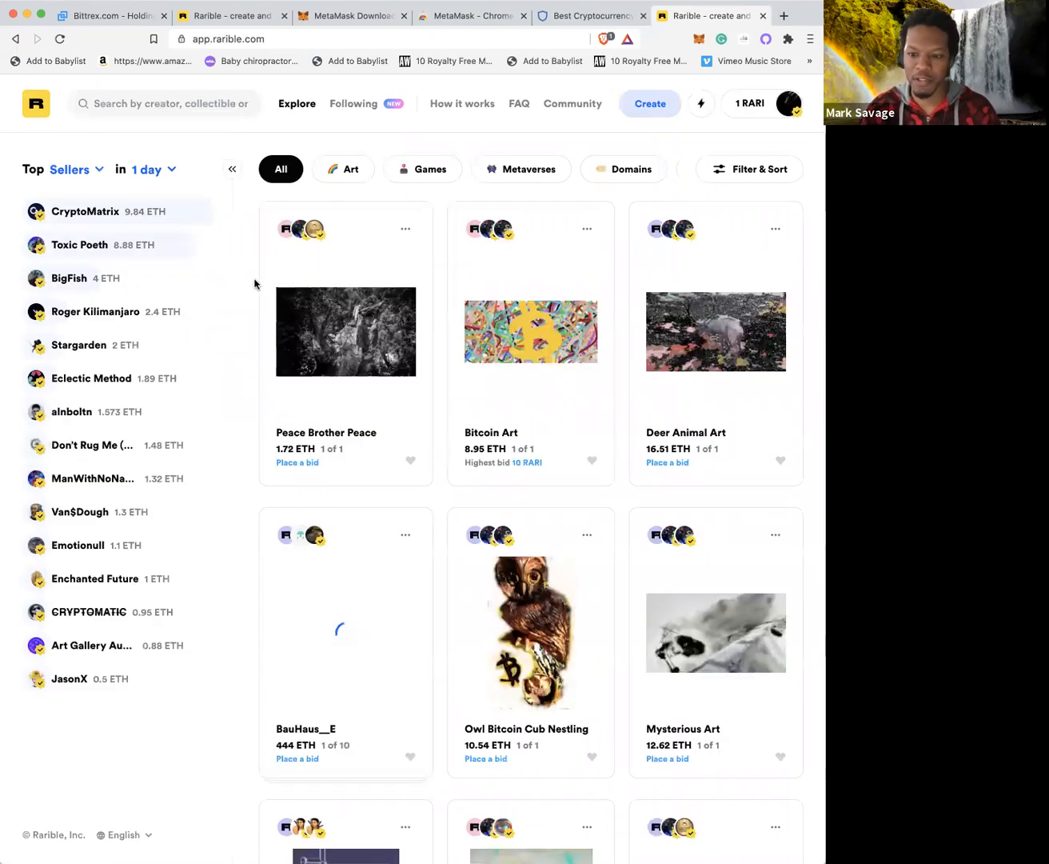
- Browse the marketplace listings to examine the collectibles on offer and their prices
{"action": "scroll", "coordinate": [304, 283], "scroll_direction": "down", "scroll_amount": 5}
{"action": "scroll", "coordinate": [307, 282], "scroll_direction": "down", "scroll_amount": 10}
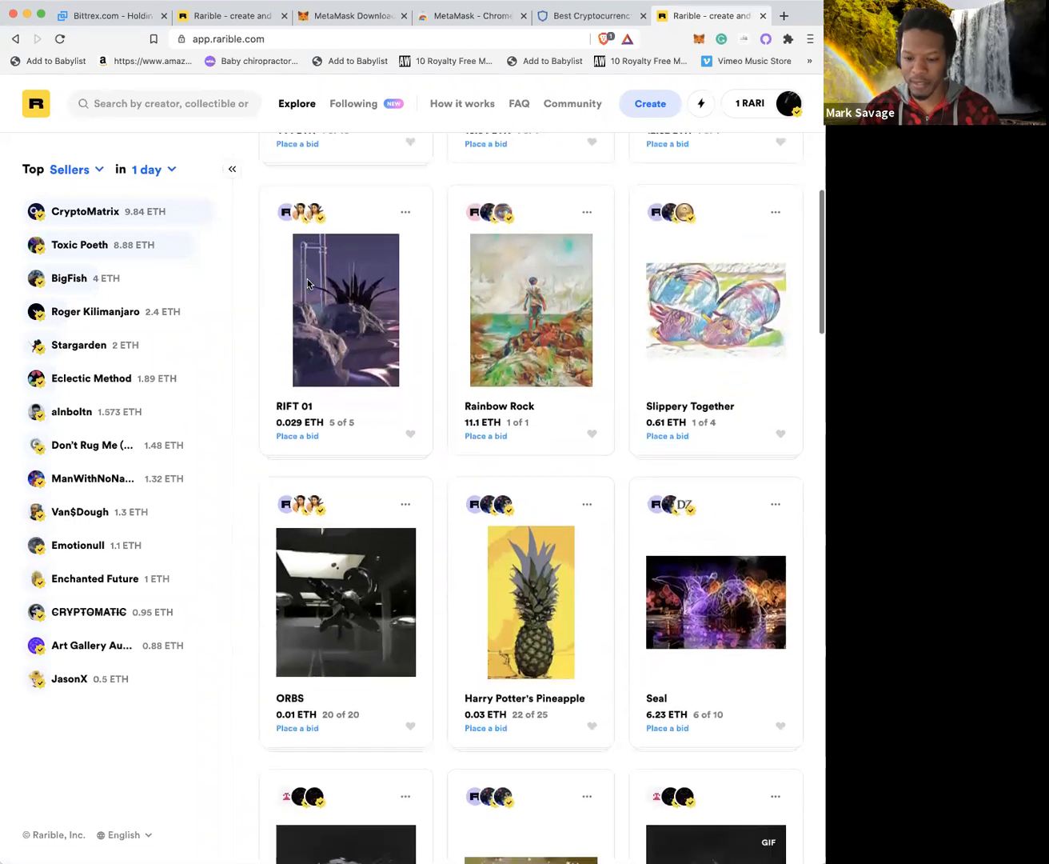
{"action": "scroll", "coordinate": [307, 283], "scroll_direction": "down", "scroll_amount": 6}
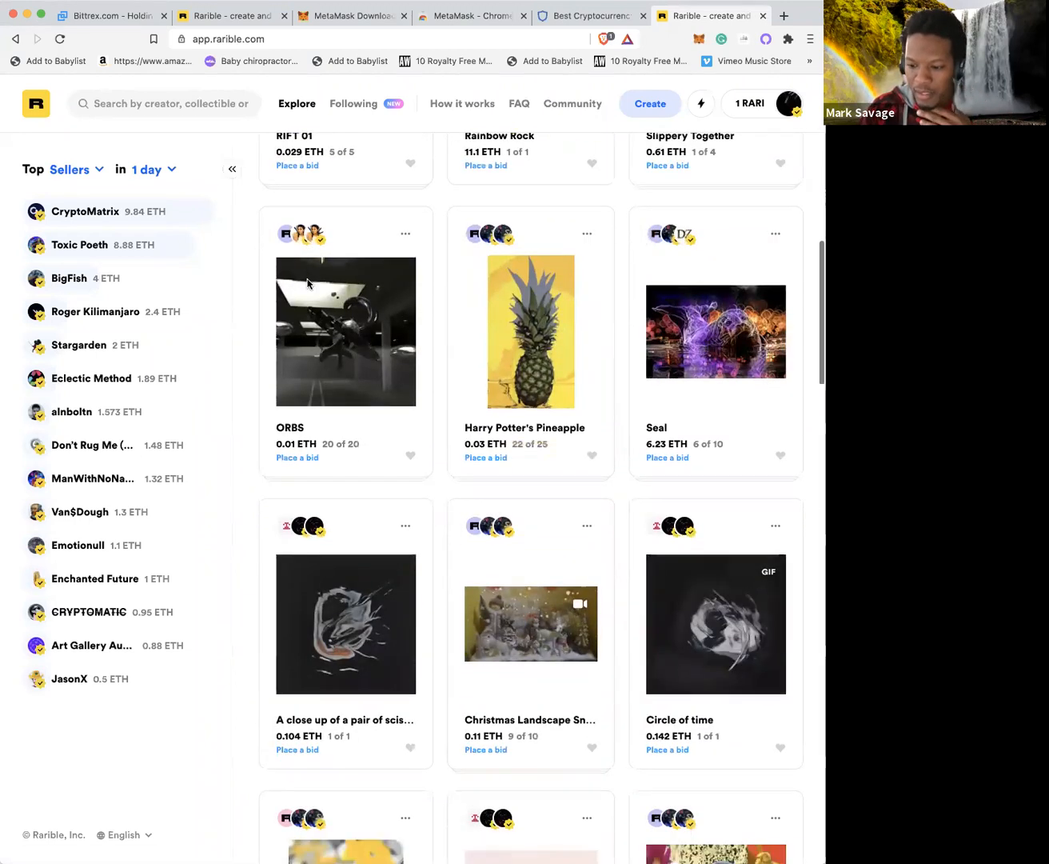
{"action": "scroll", "coordinate": [529, 313], "scroll_direction": "down", "scroll_amount": 6}
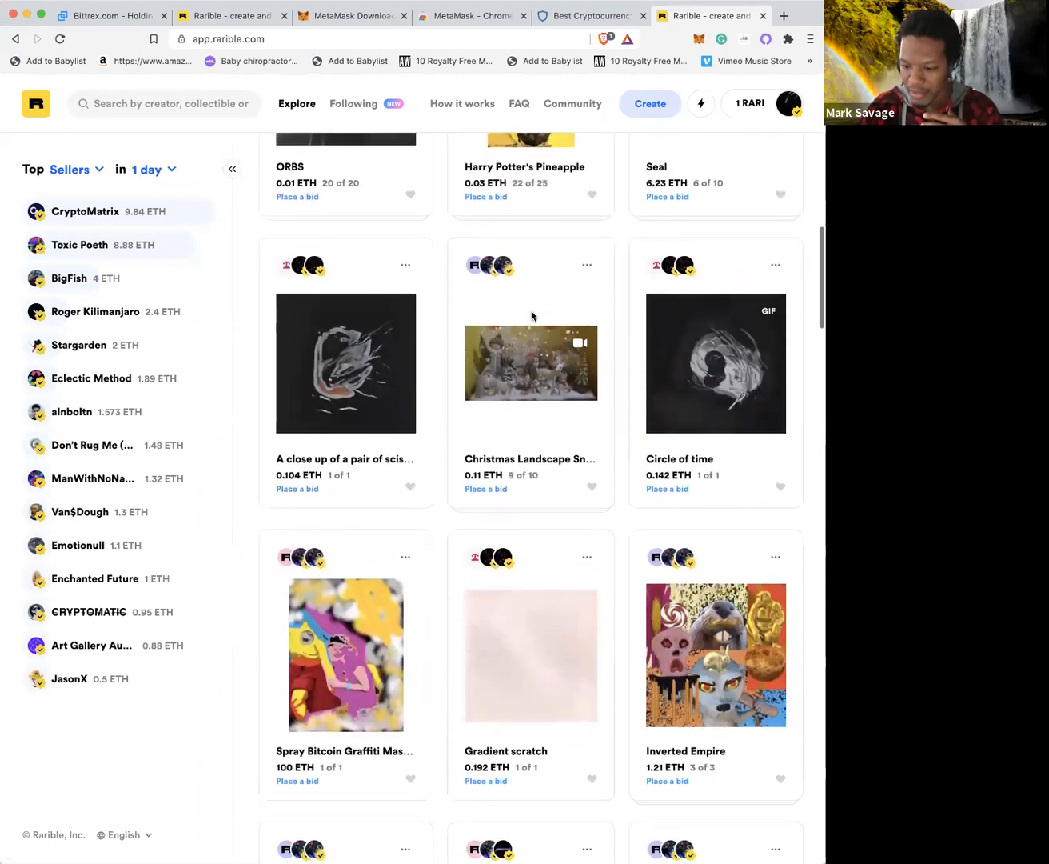
{"action": "scroll", "coordinate": [638, 555], "scroll_direction": "down", "scroll_amount": 6}
{"action": "scroll", "coordinate": [638, 555], "scroll_direction": "down", "scroll_amount": 8}
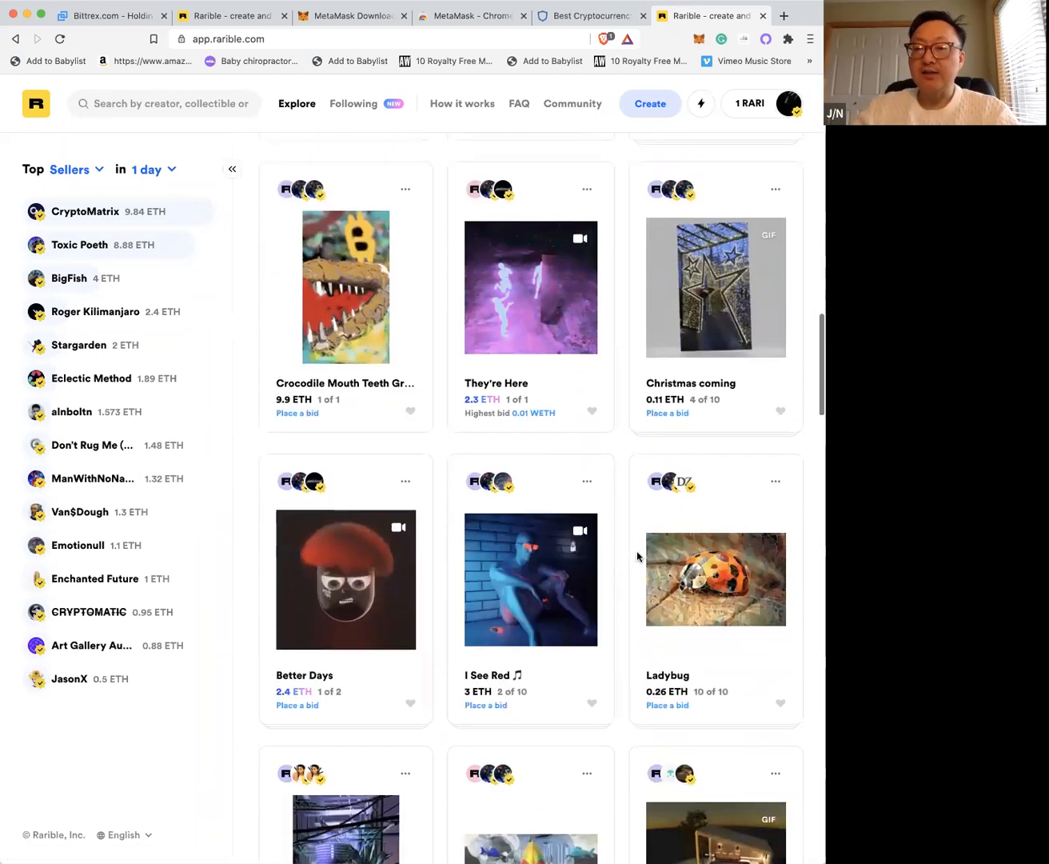
{"action": "scroll", "coordinate": [638, 555], "scroll_direction": "down", "scroll_amount": 3}
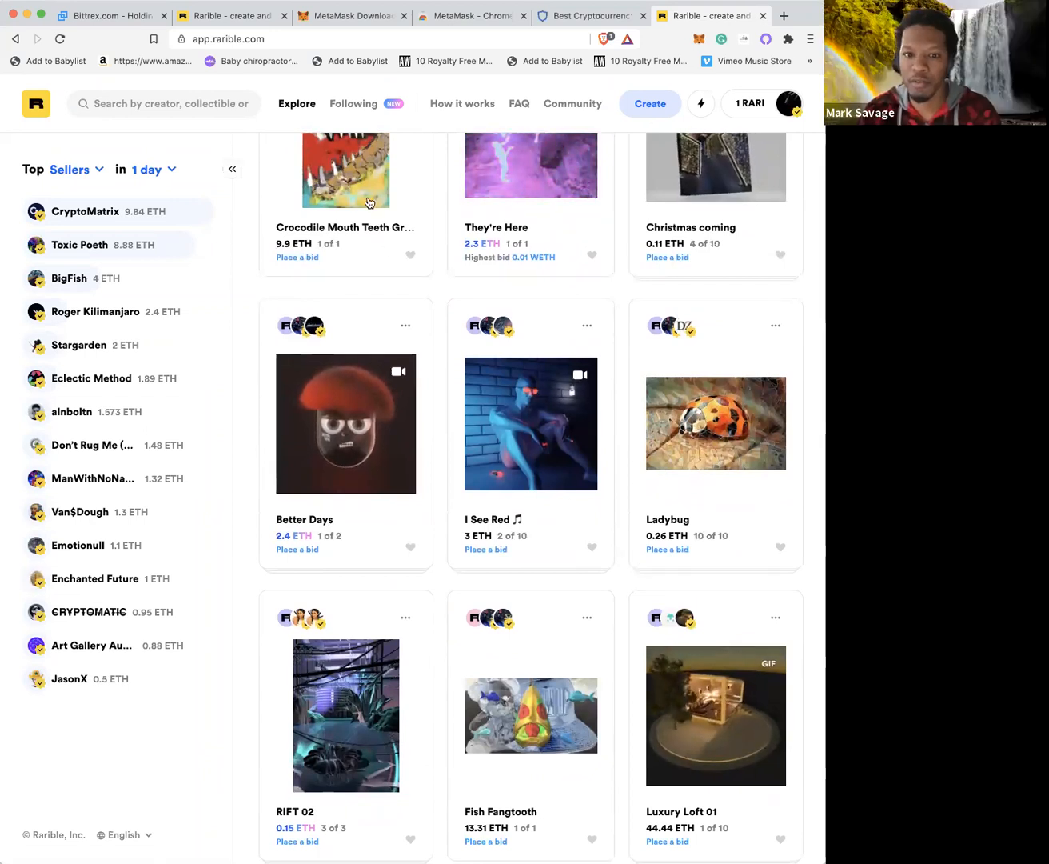
- Return to the single collectible form and enter "Heart 2" as the item's name
{"action": "left_click", "coordinate": [225, 20]}
{"action": "scroll", "coordinate": [195, 300], "scroll_direction": "down", "scroll_amount": 5}
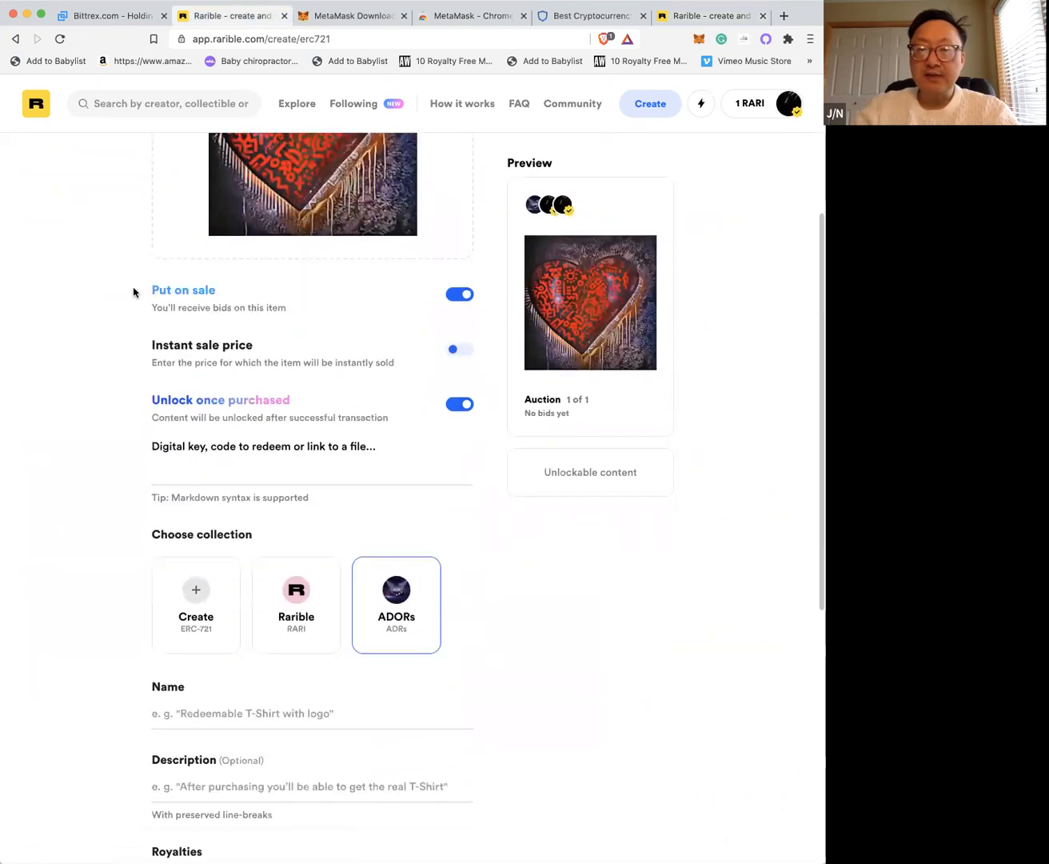
{"action": "scroll", "coordinate": [89, 310], "scroll_direction": "down", "scroll_amount": 5}
{"action": "left_click", "coordinate": [259, 464]}
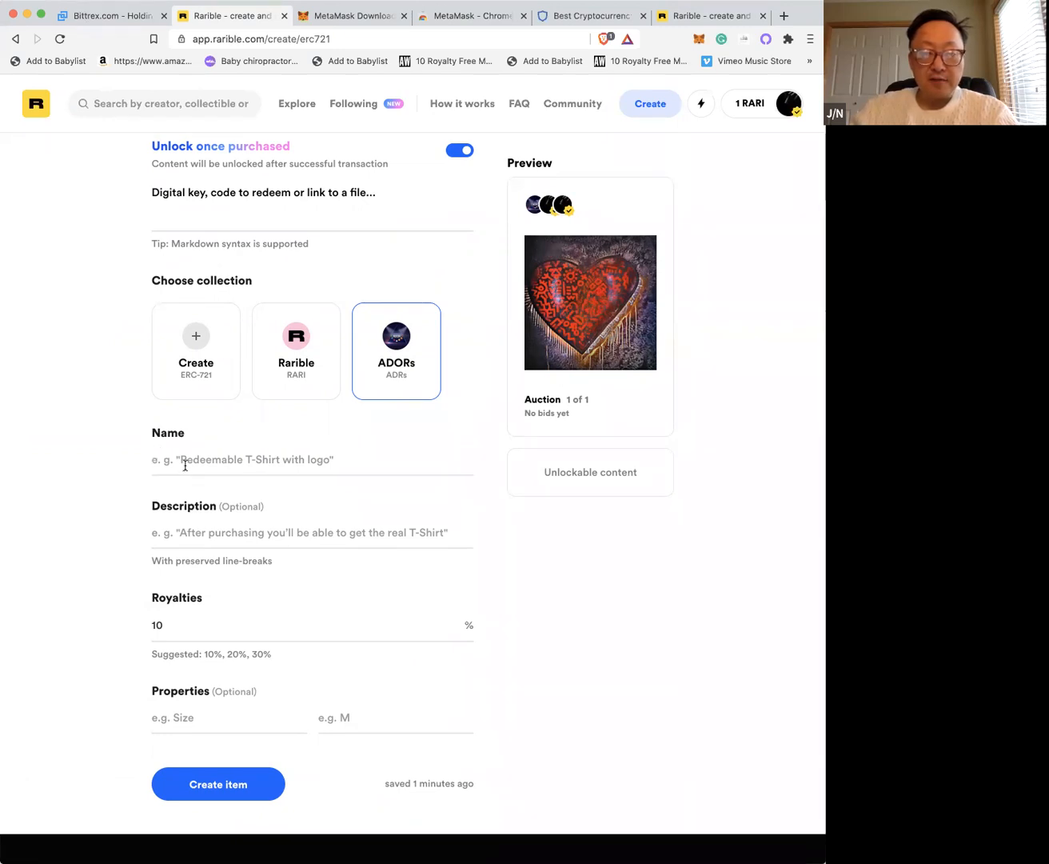
{"action": "left_click", "coordinate": [186, 463]}
{"action": "type", "text": "H"}
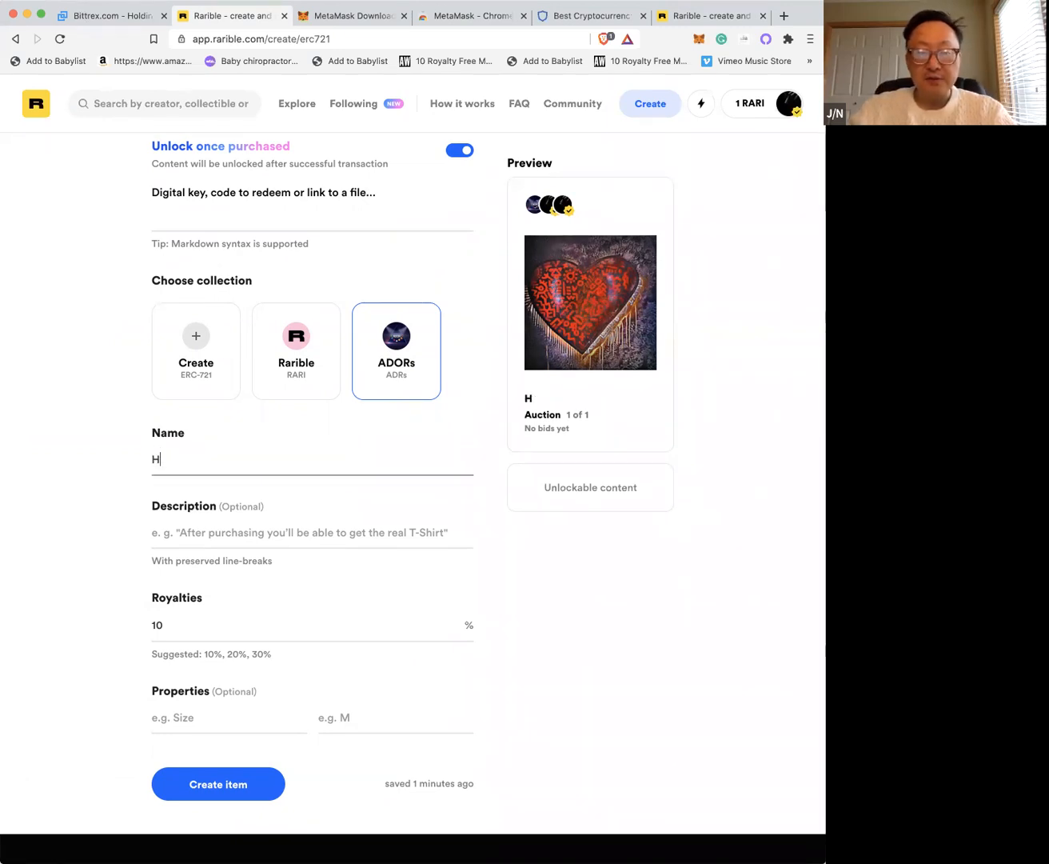
{"action": "type", "text": "eart 2"}
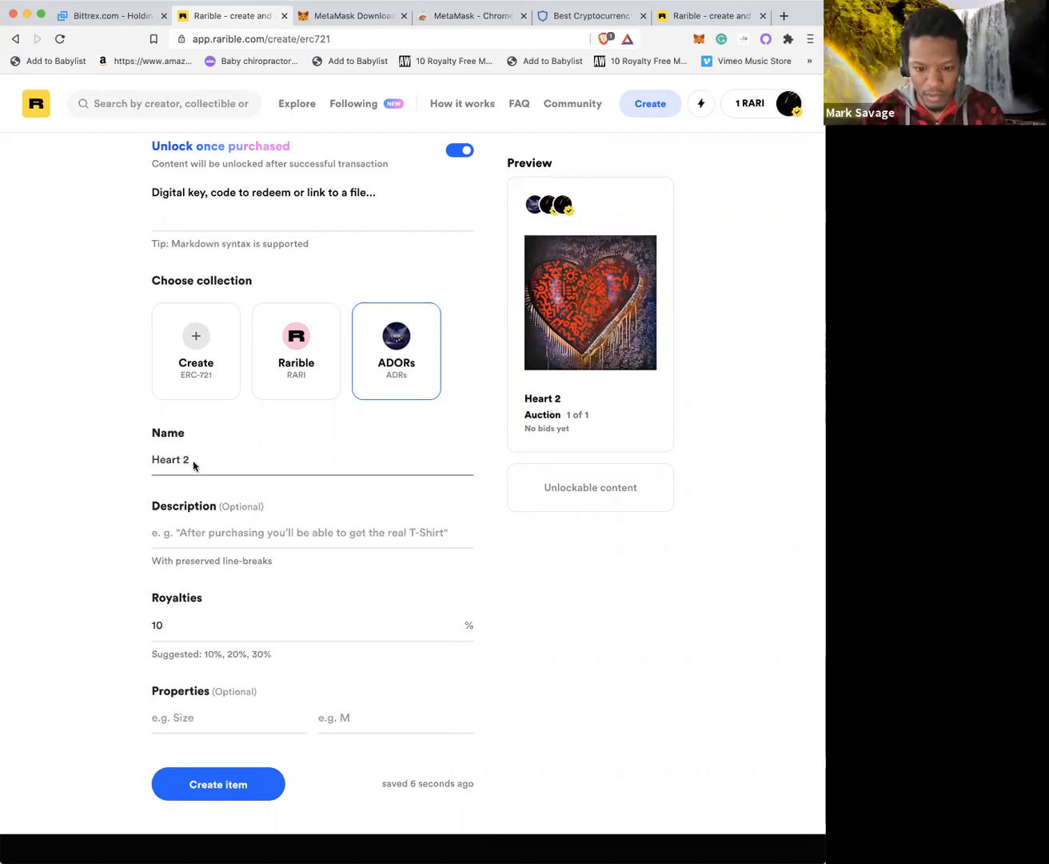
- Rename the collectible to "Heartless sleeve"
{"action": "key", "text": "BackSpace"}
{"action": "key", "text": "BackSpace"}
{"action": "type", "text": "less slea"}
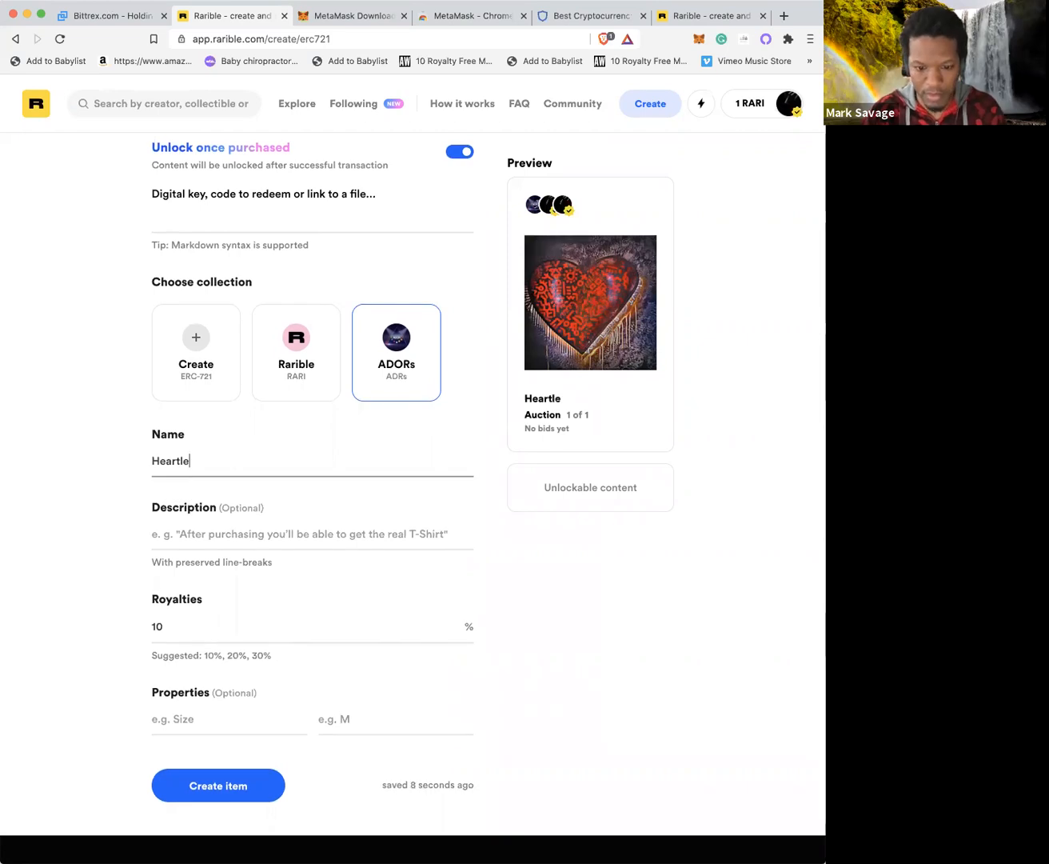
{"action": "key", "text": "BackSpace"}
{"action": "type", "text": "eve"}
- Enter "Pop art painting circa 2016" as the collectible's description
{"action": "left_click", "coordinate": [197, 534]}
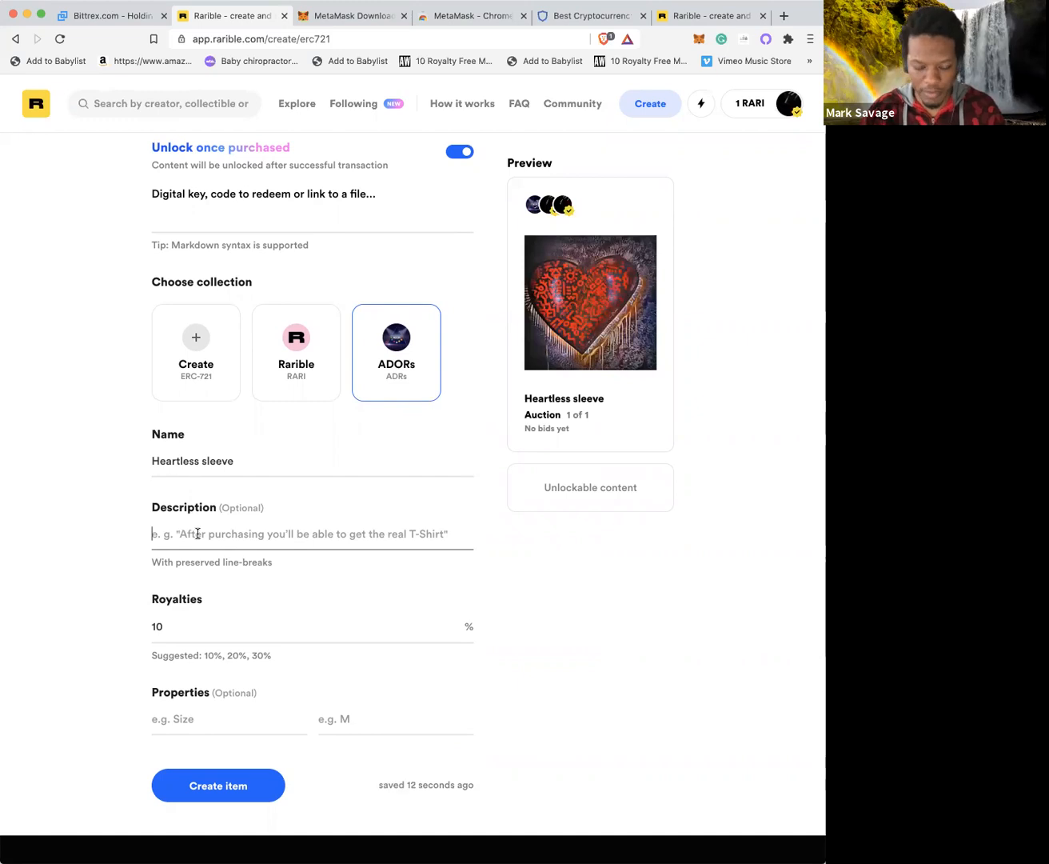
{"action": "type", "text": "Por"}
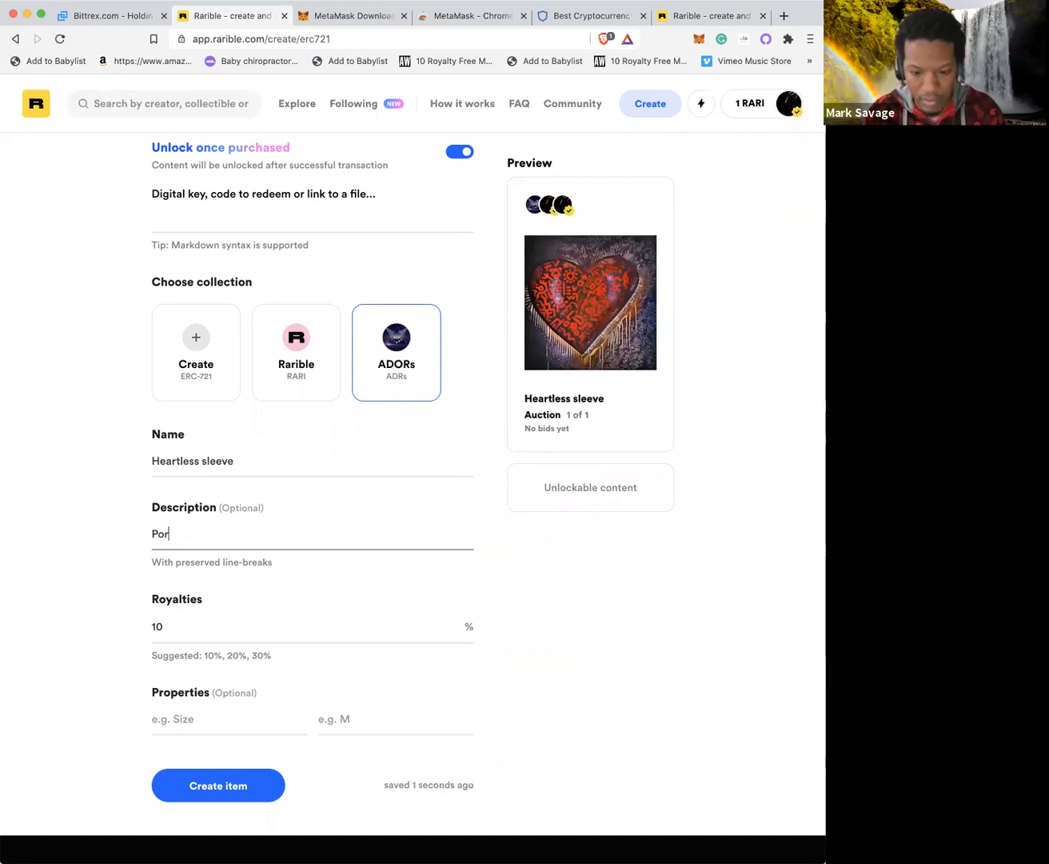
{"action": "type", "text": " art "}
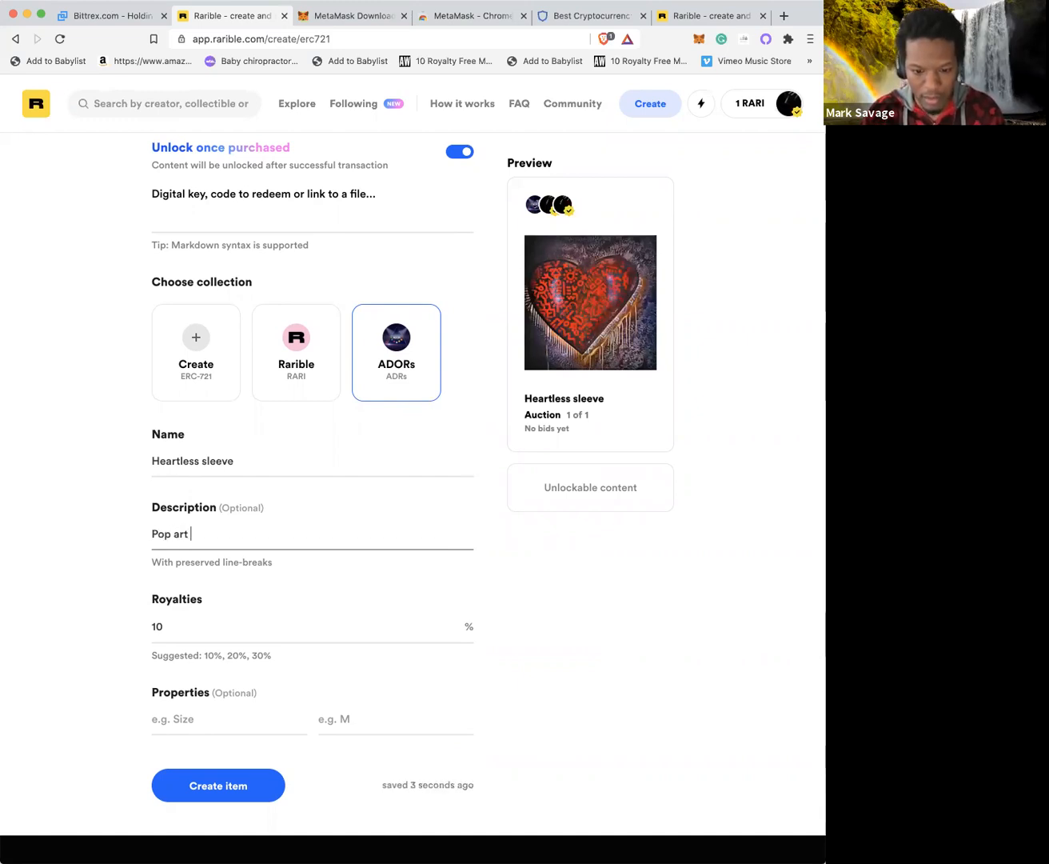
{"action": "type", "text": "painting c"}
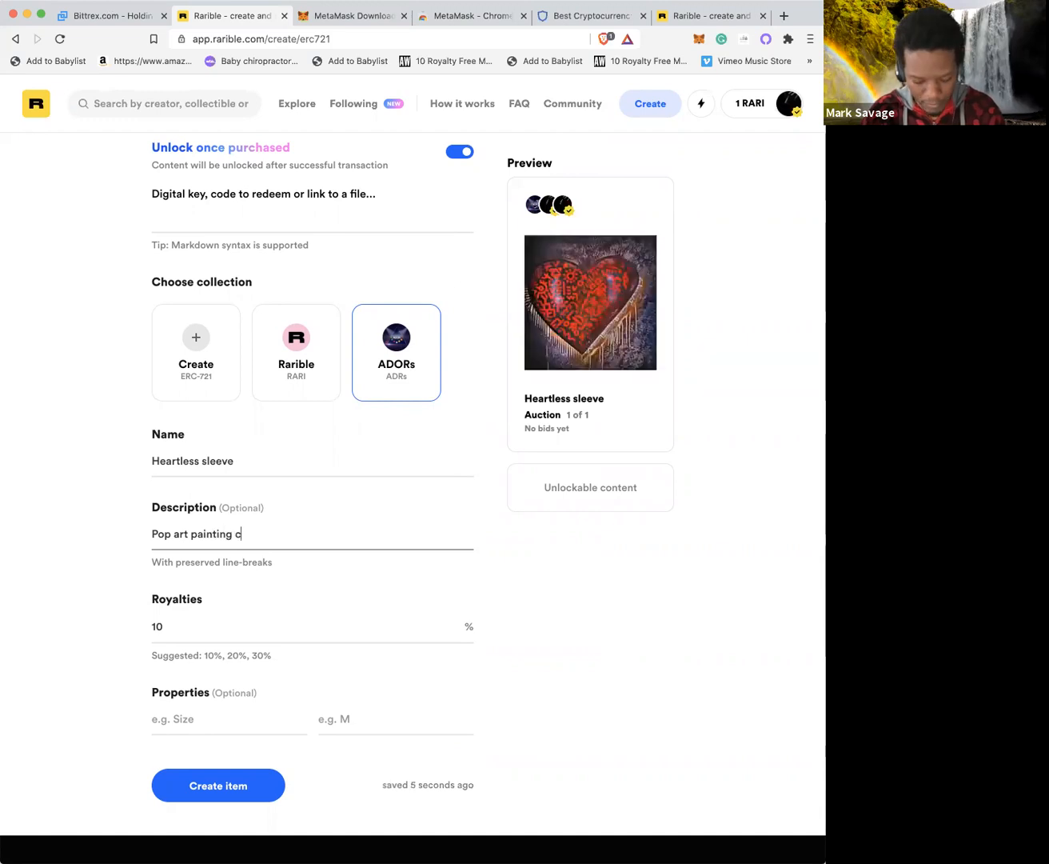
{"action": "type", "text": "irca 2016"}
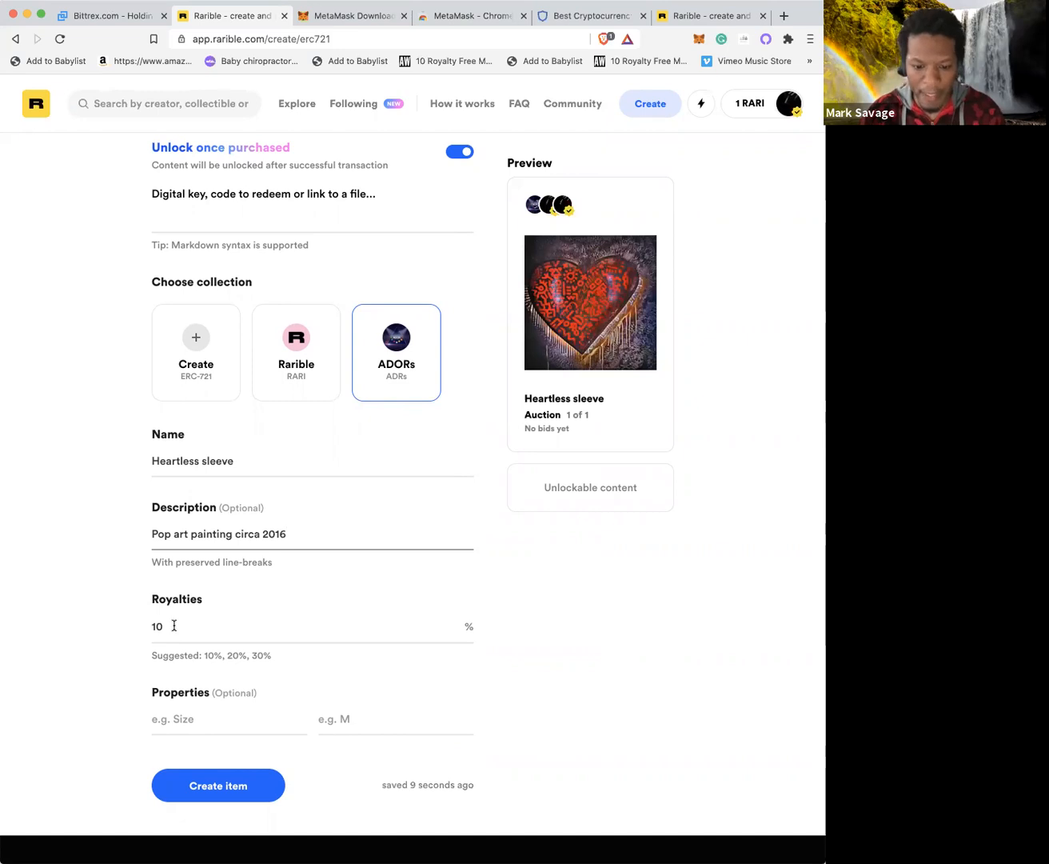
- Set the collectible's royalties to 99% as a trial value and replace it with 11%
{"action": "left_click_drag", "start_coordinate": [165, 627], "coordinate": [138, 625]}
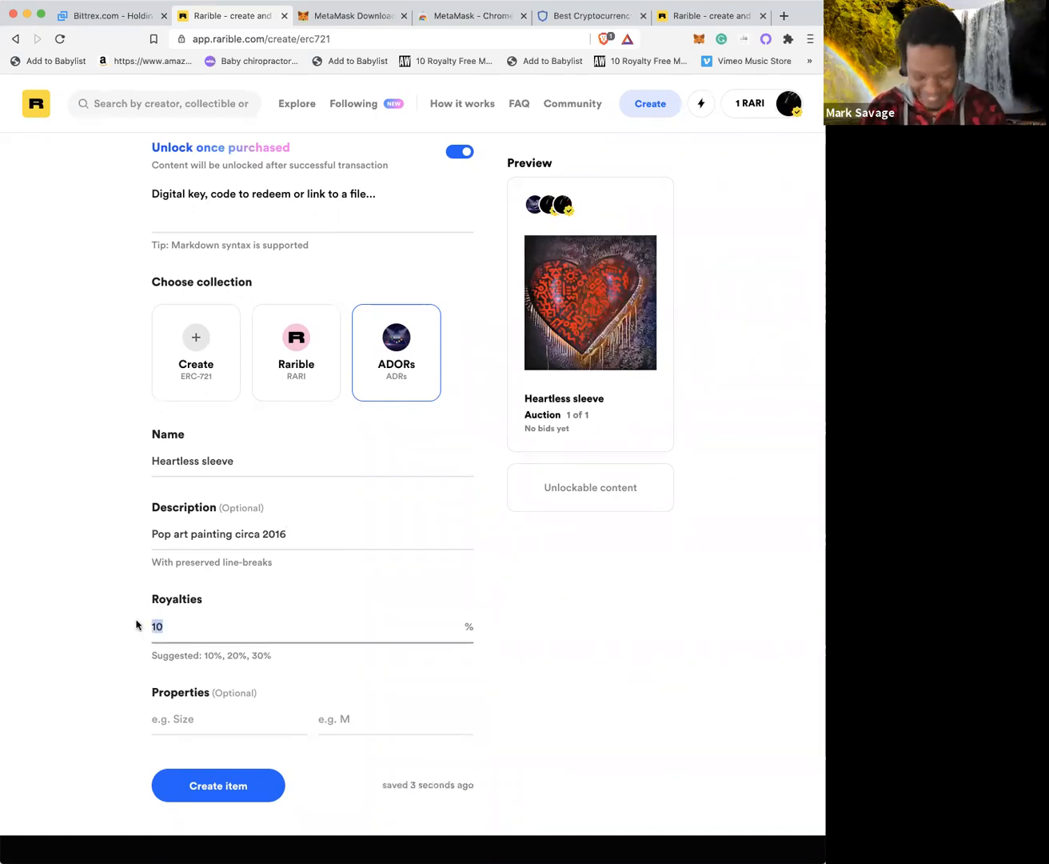
{"action": "type", "text": "99"}
{"action": "left_click", "coordinate": [184, 545]}
{"action": "double_click", "coordinate": [161, 627]}
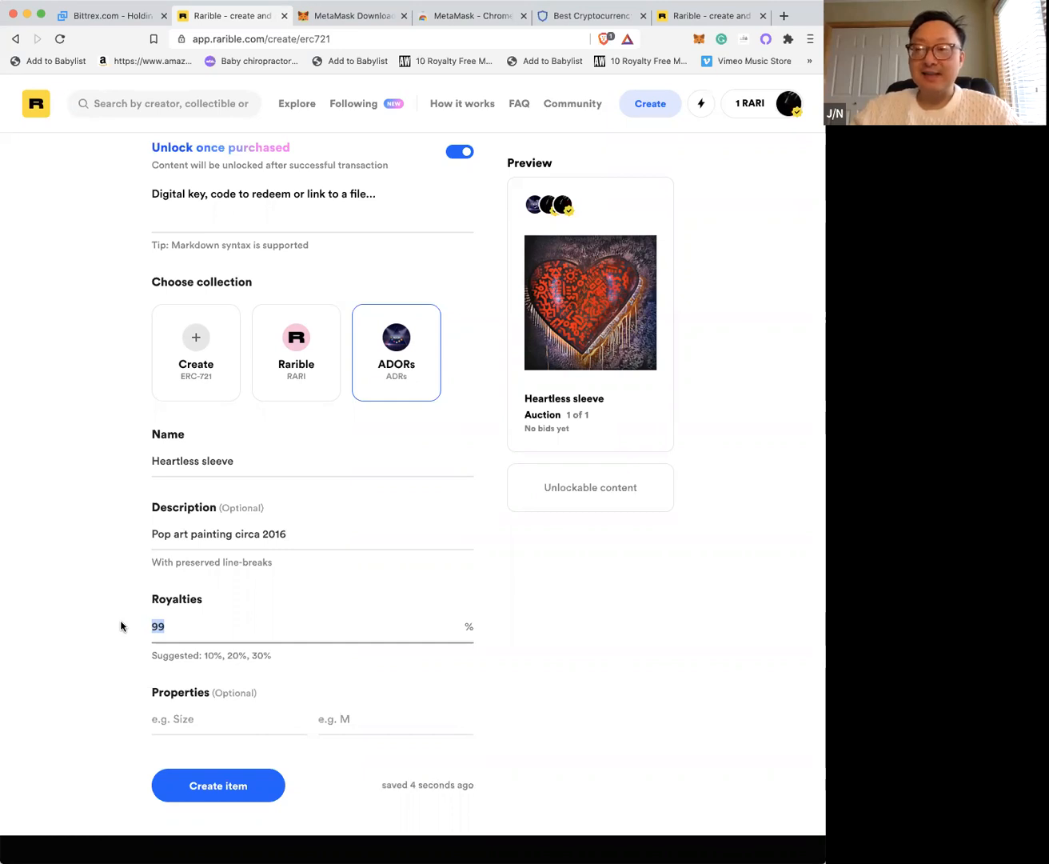
{"action": "type", "text": "11"}
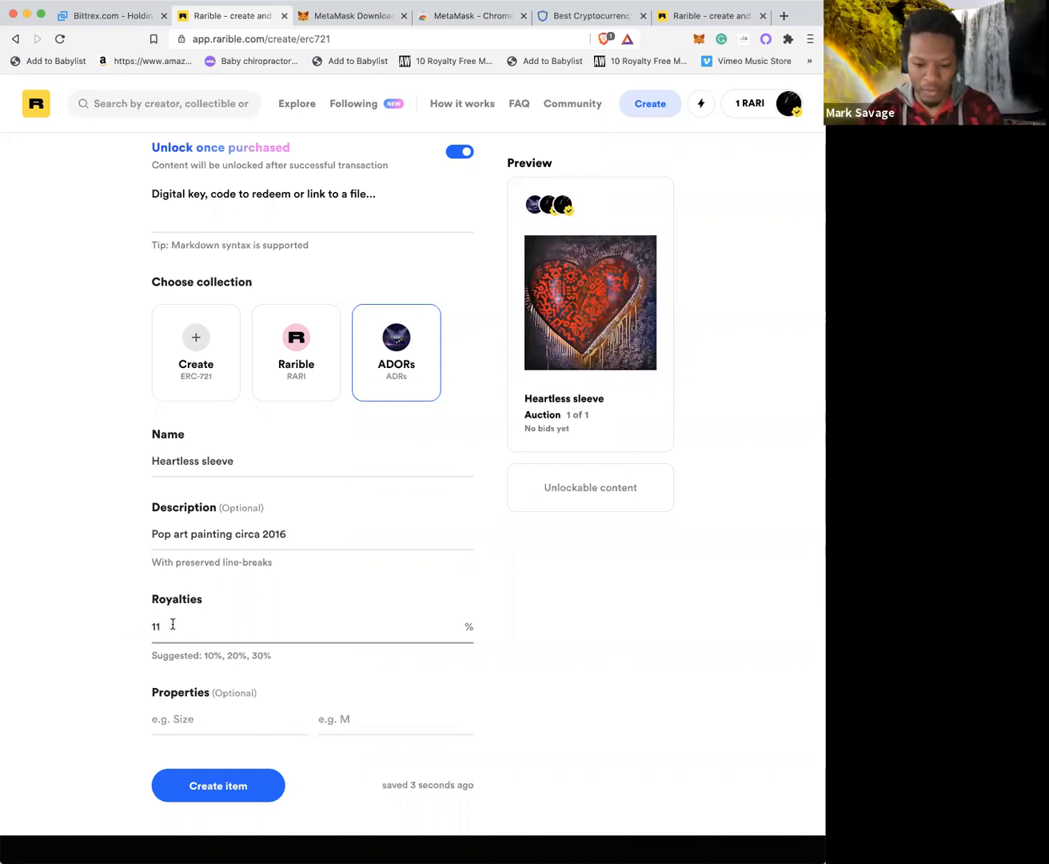
- Try 30% as the collectible's royalties
{"action": "left_click_drag", "start_coordinate": [168, 624], "coordinate": [130, 629]}
{"action": "type", "text": "5"}
{"action": "key", "text": "BackSpace"}
{"action": "type", "text": "11"}
{"action": "left_click_drag", "start_coordinate": [160, 624], "coordinate": [146, 629]}
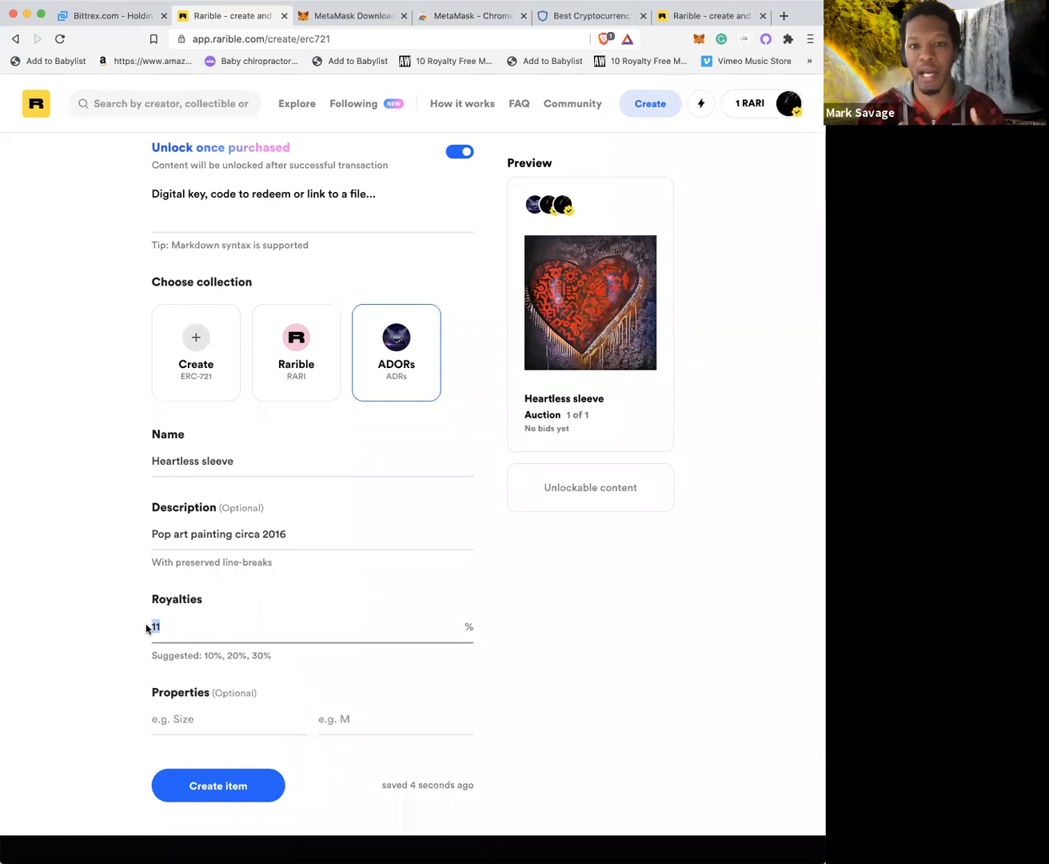
{"action": "type", "text": "30"}
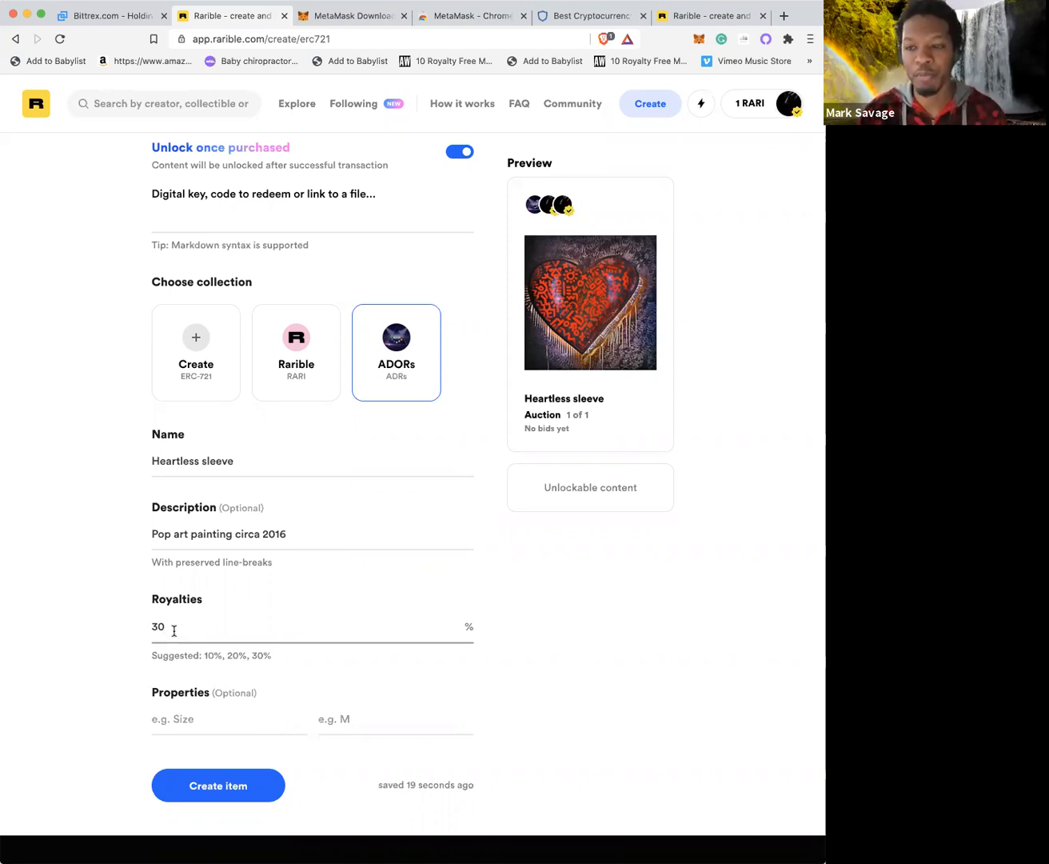
{"action": "scroll", "coordinate": [175, 631], "scroll_direction": "down", "scroll_amount": 3}
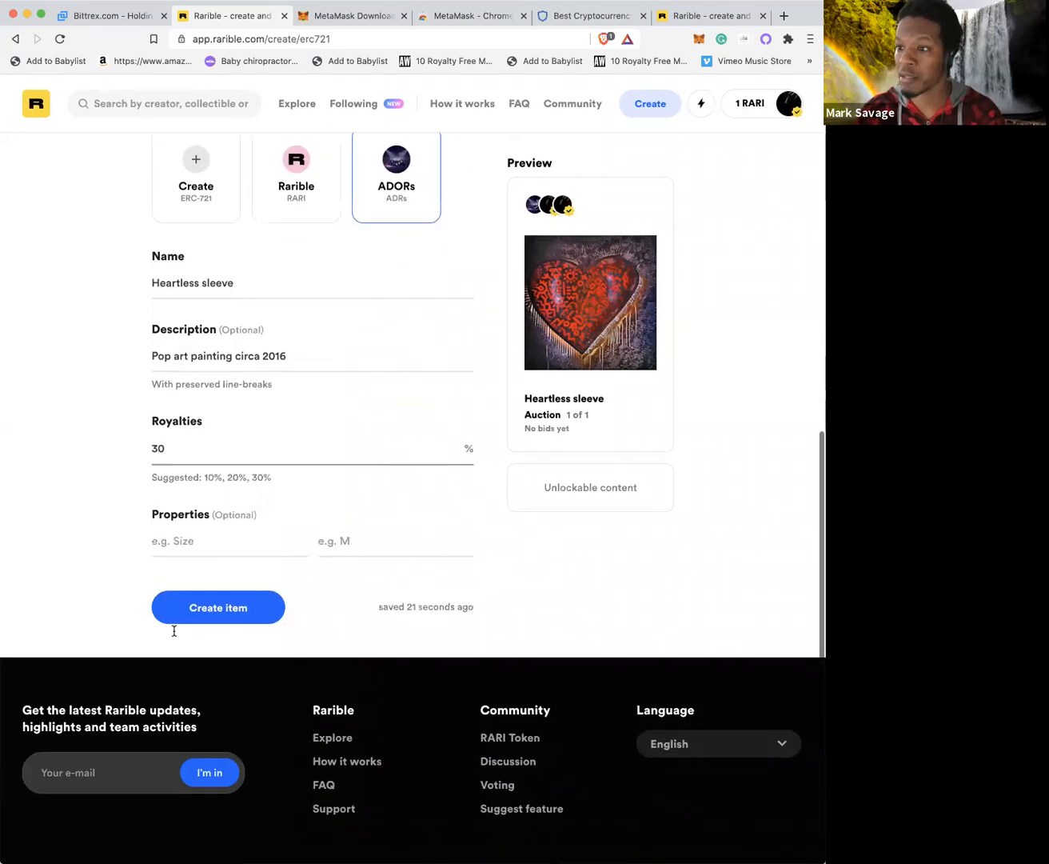
{"action": "scroll", "coordinate": [35, 588], "scroll_direction": "up", "scroll_amount": 1}
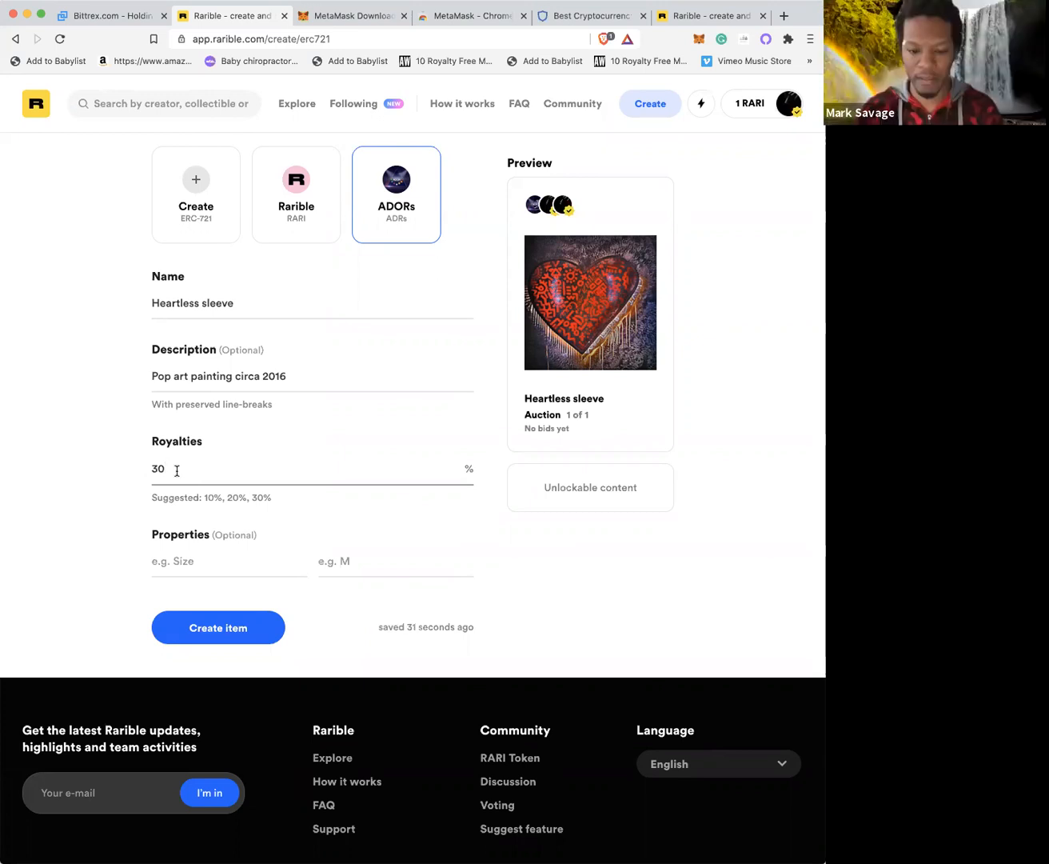
- Set the collectible's royalties to 11%
{"action": "left_click_drag", "start_coordinate": [169, 468], "coordinate": [134, 469]}
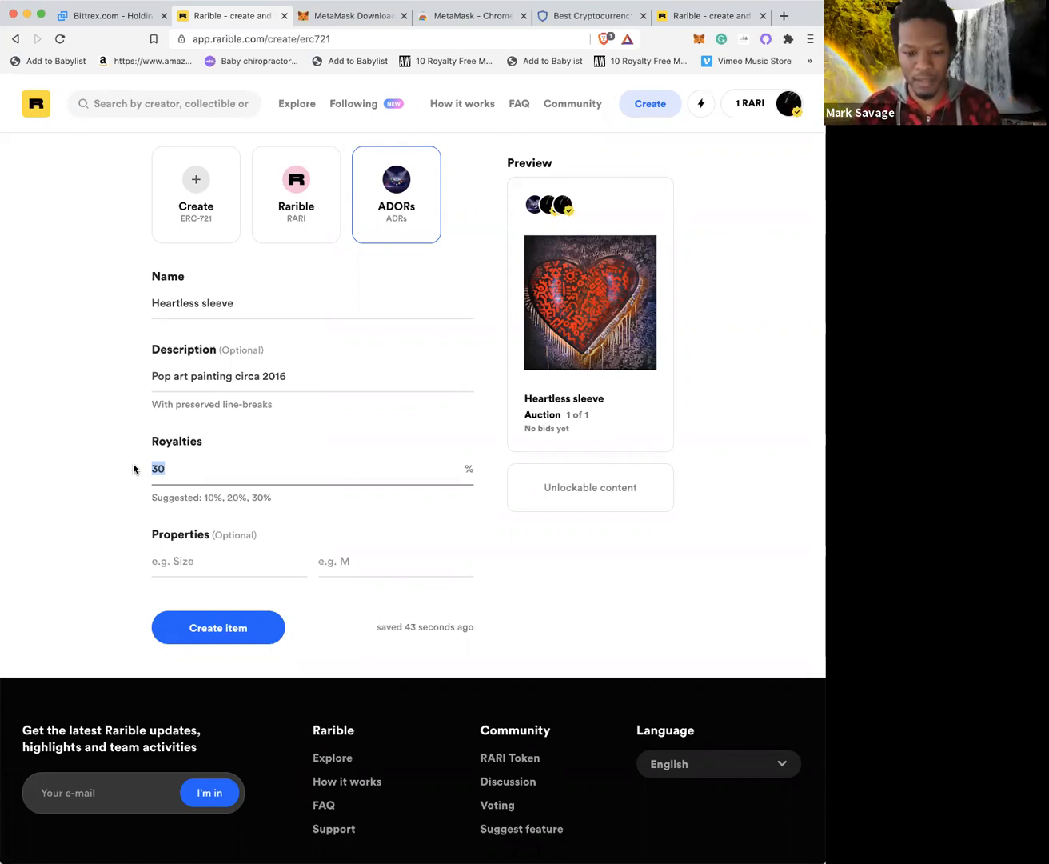
{"action": "type", "text": "11"}
{"action": "left_click", "coordinate": [178, 571]}
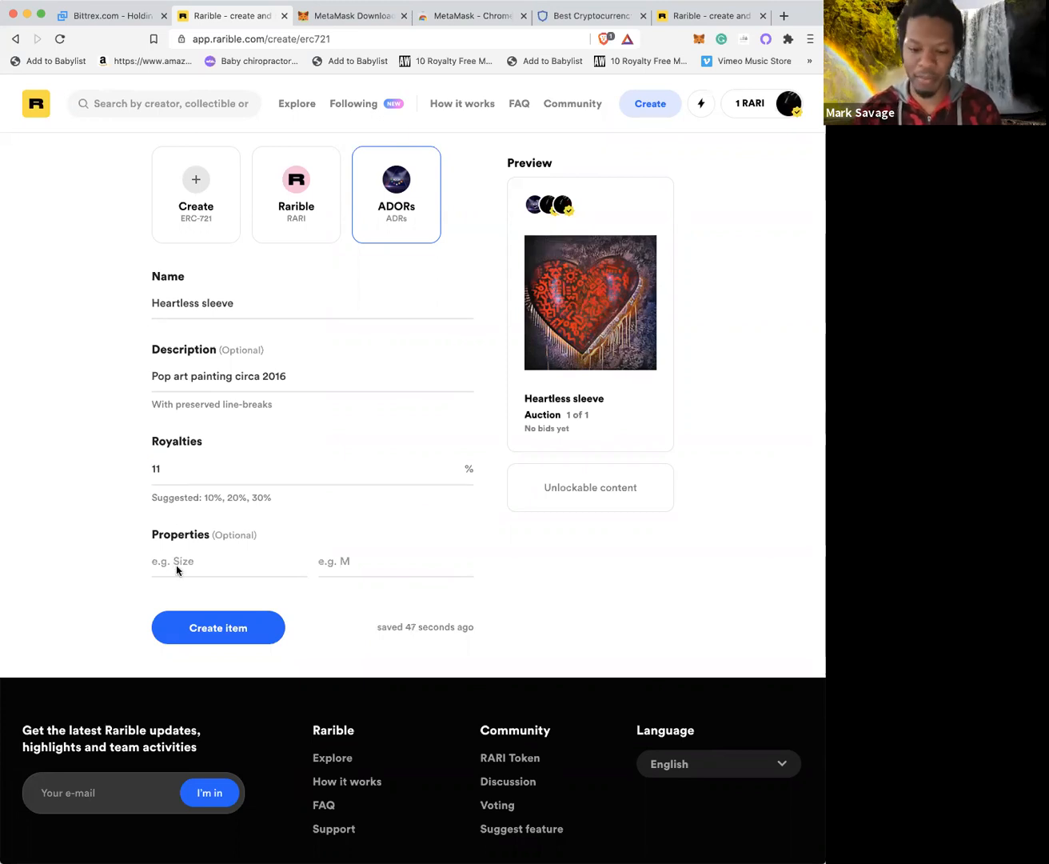
- Add two properties to the collectible: Edition with the value 1 and id with the value 0011
{"action": "left_click", "coordinate": [188, 558]}
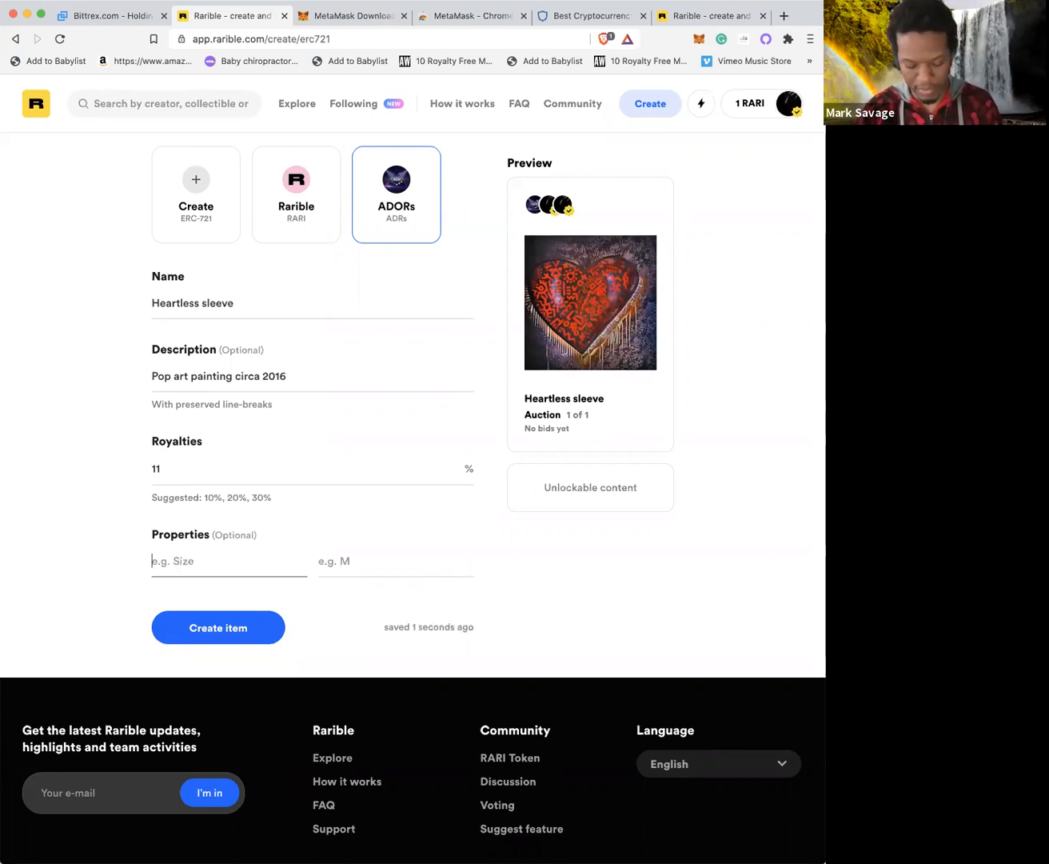
{"action": "type", "text": "Edition"}
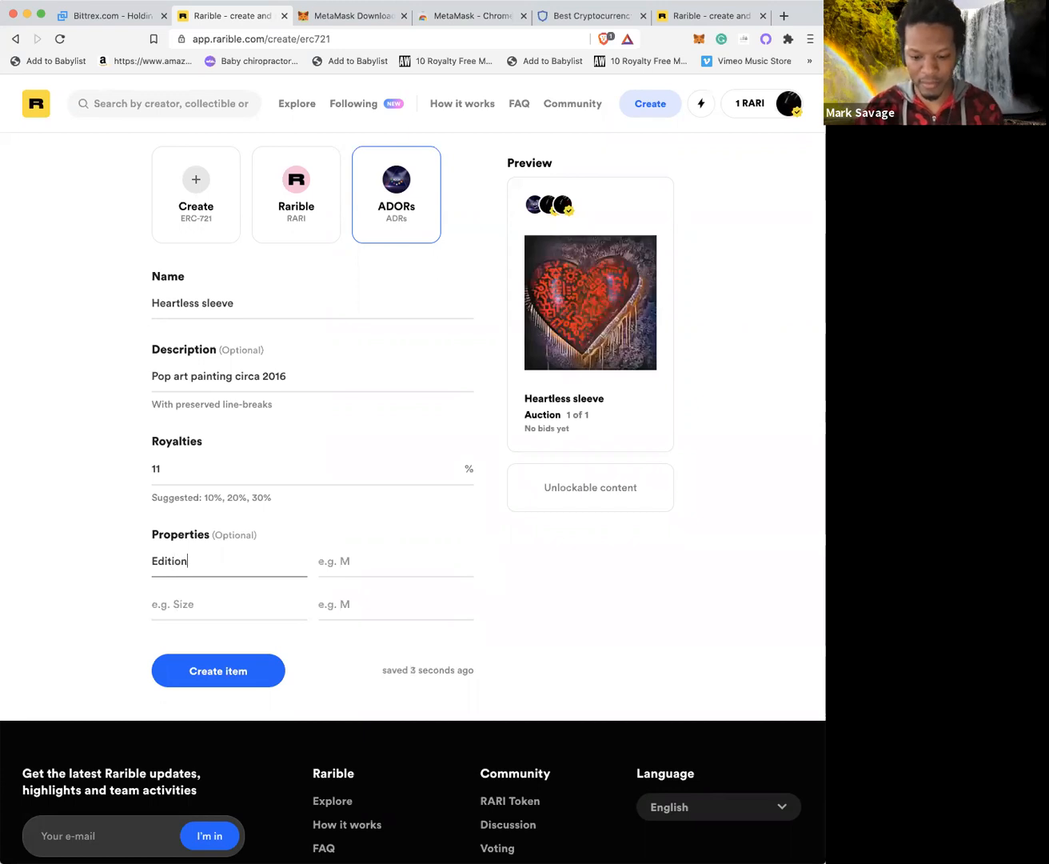
{"action": "key", "text": "Tab"}
{"action": "type", "text": "1"}
{"action": "key", "text": "Tab"}
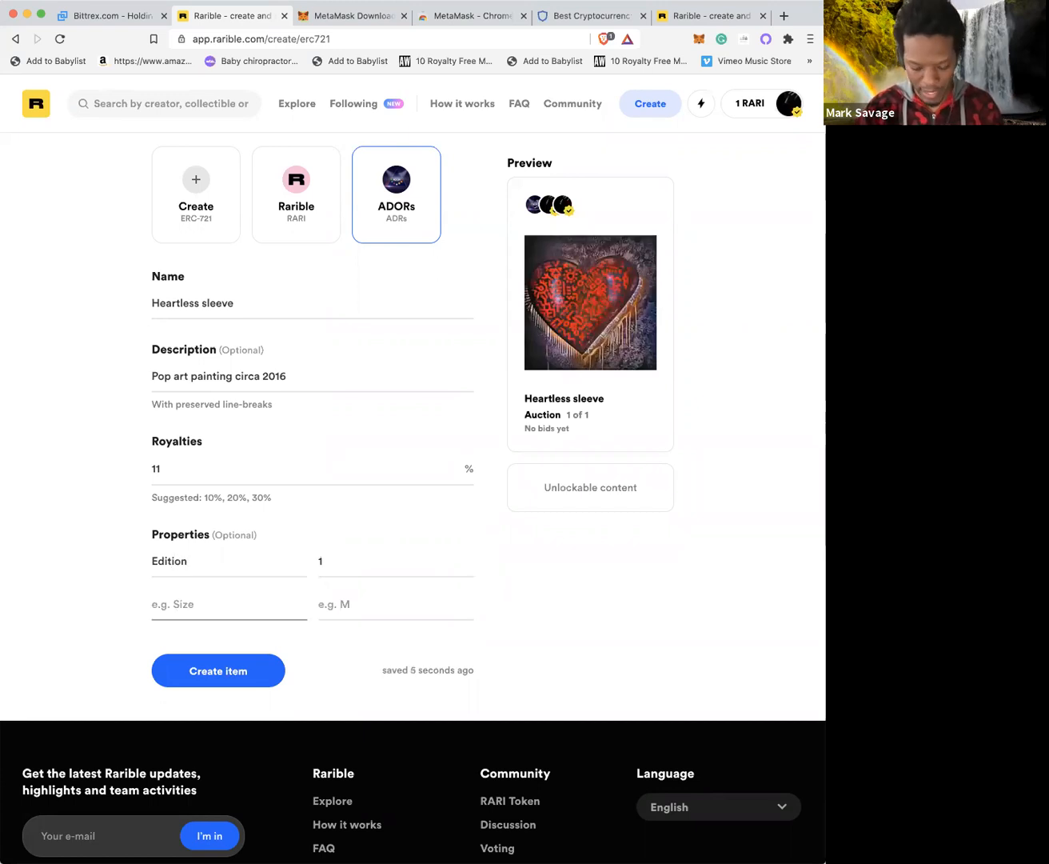
{"action": "type", "text": "id"}
{"action": "key", "text": "Tab"}
{"action": "type", "text": "001"}
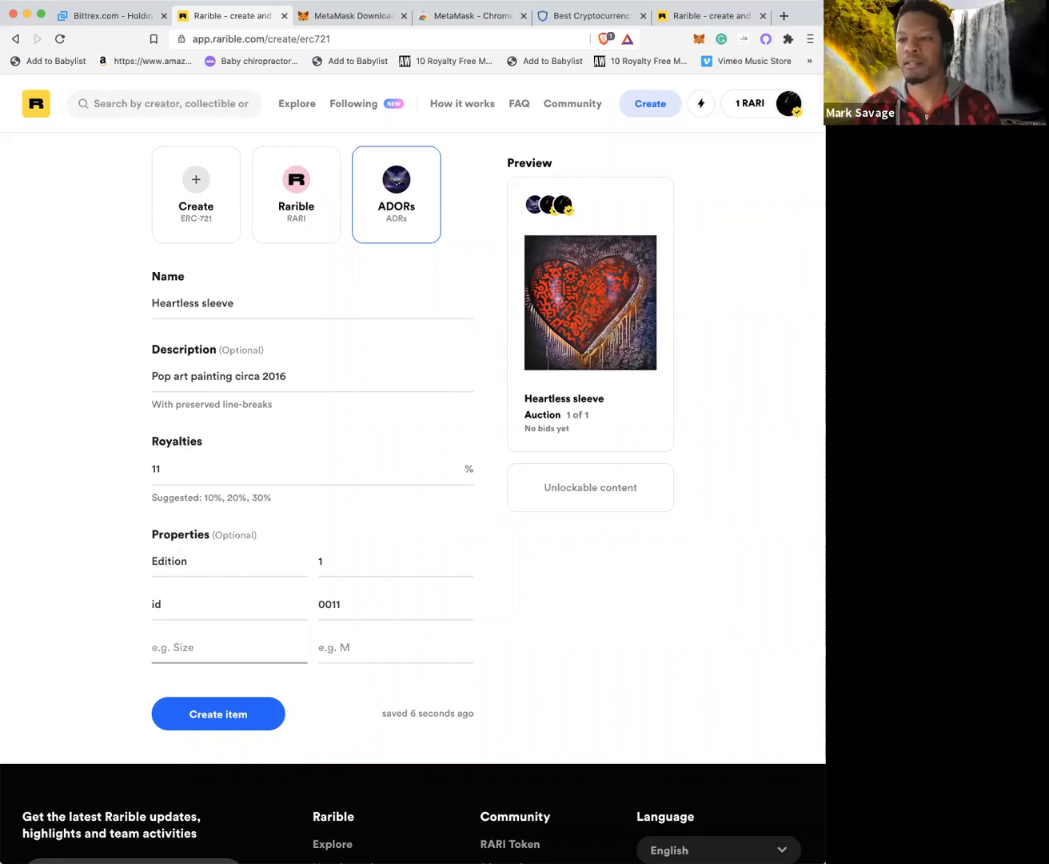
- Open the ADOR OPENS collectible from the profile in the other Rarible tab and show its details
{"action": "left_click", "coordinate": [733, 15]}
{"action": "left_click", "coordinate": [789, 104]}
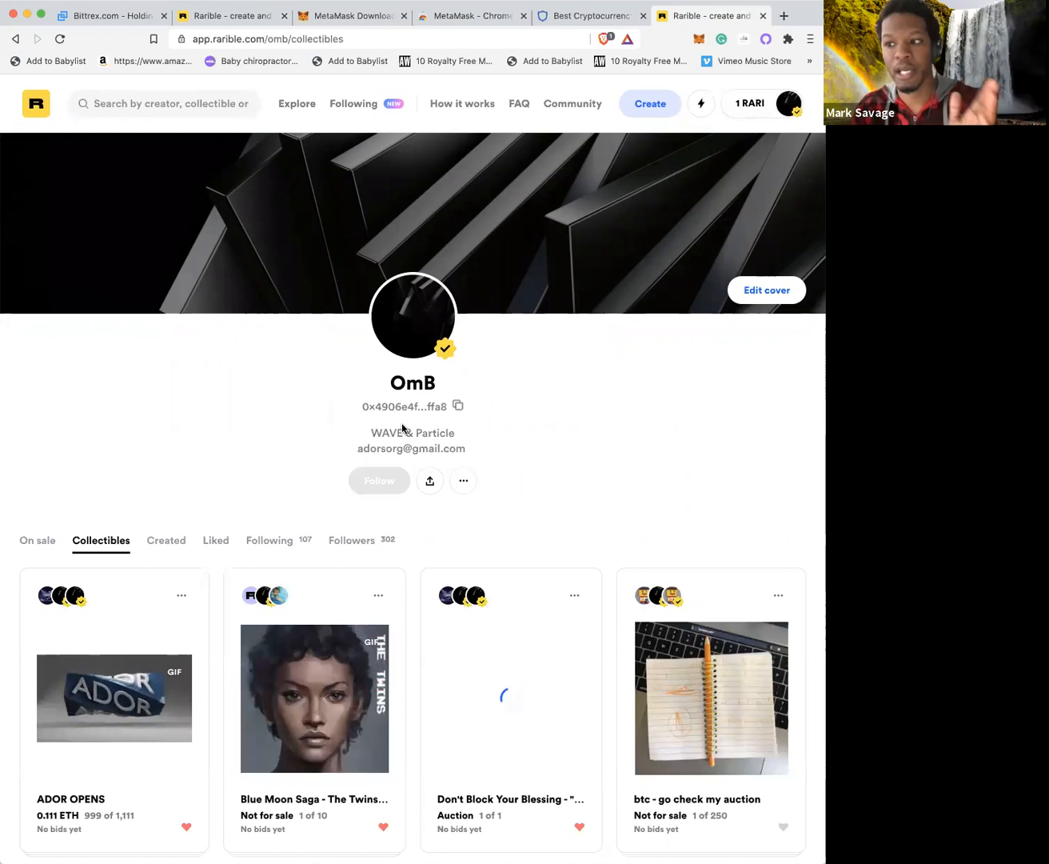
{"action": "scroll", "coordinate": [156, 727], "scroll_direction": "down", "scroll_amount": 2}
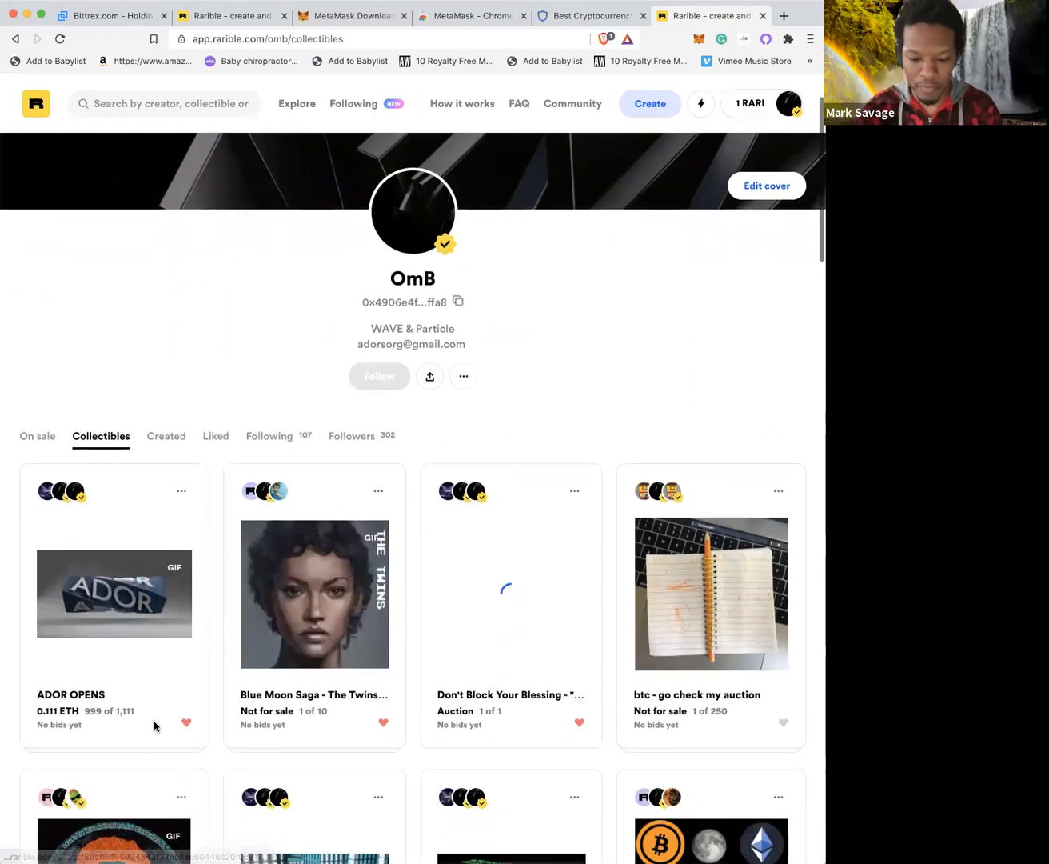
{"action": "left_click", "coordinate": [102, 684]}
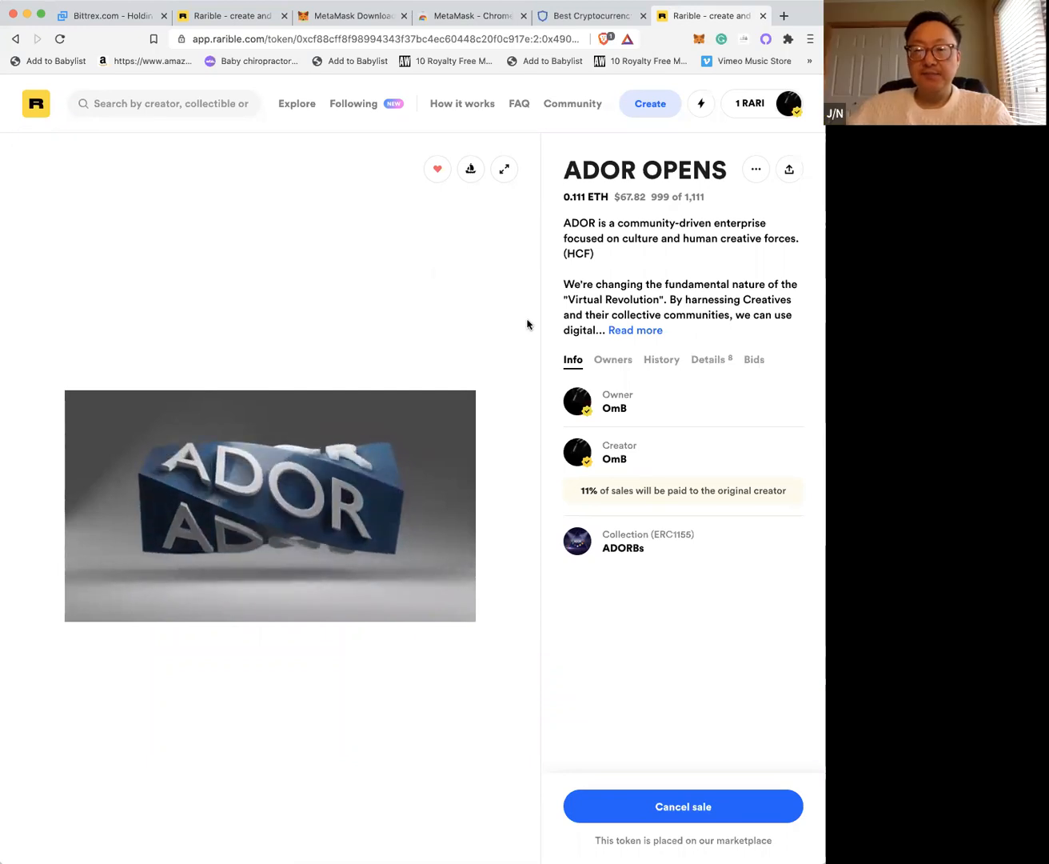
{"action": "left_click", "coordinate": [708, 360]}
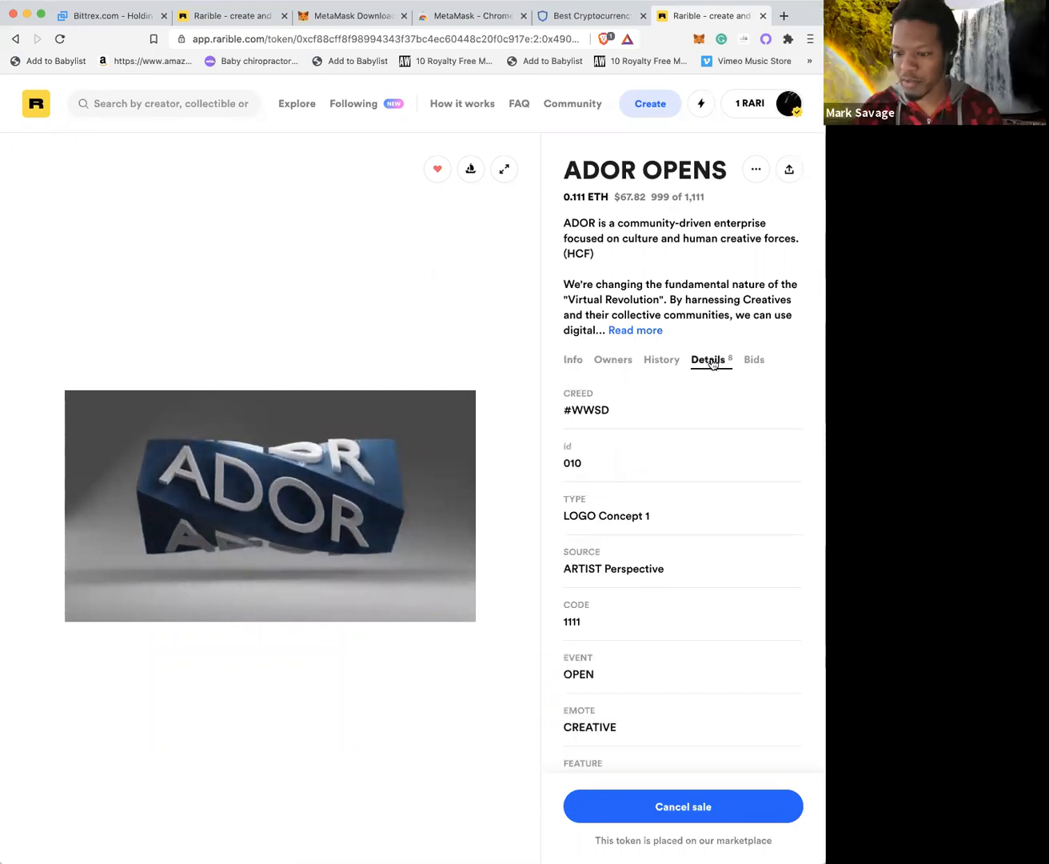
{"action": "scroll", "coordinate": [642, 412], "scroll_direction": "down", "scroll_amount": 1}
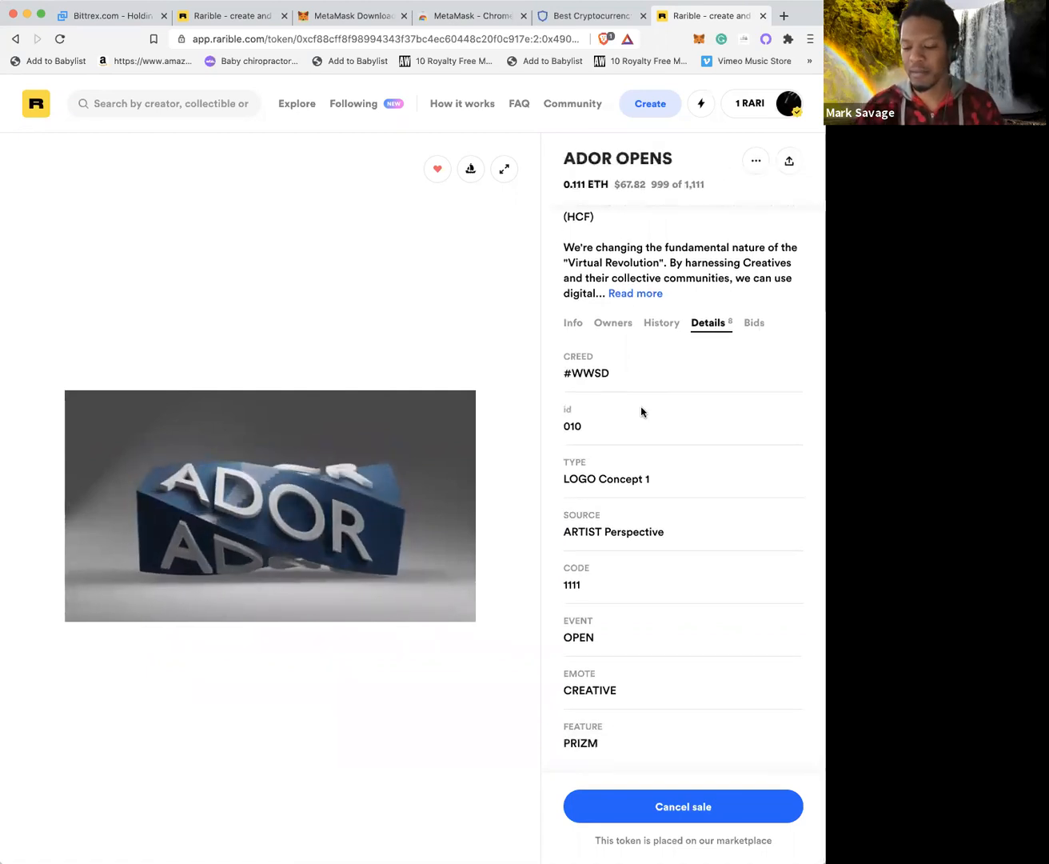
- Examine the emote, source, type and creed properties of the ADOR OPENS collectible as examples
{"action": "left_click_drag", "start_coordinate": [622, 689], "coordinate": [548, 692]}
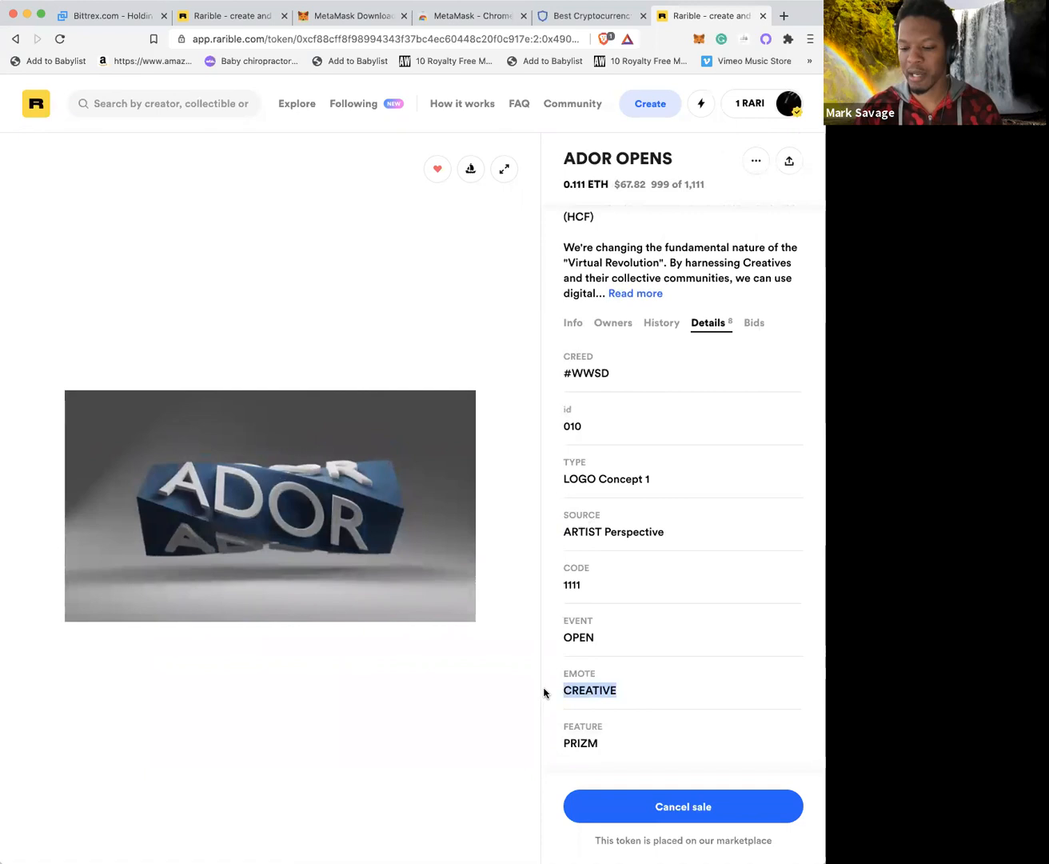
{"action": "left_click_drag", "start_coordinate": [672, 532], "coordinate": [560, 531]}
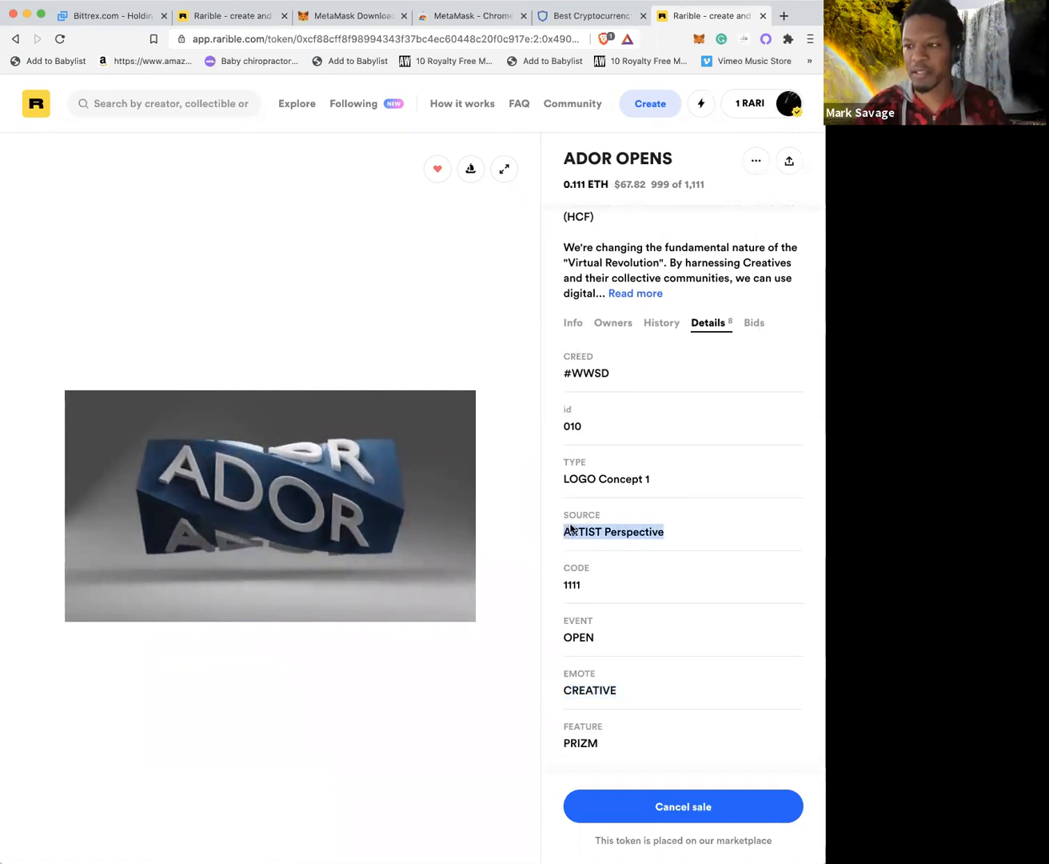
{"action": "left_click_drag", "start_coordinate": [659, 478], "coordinate": [567, 476]}
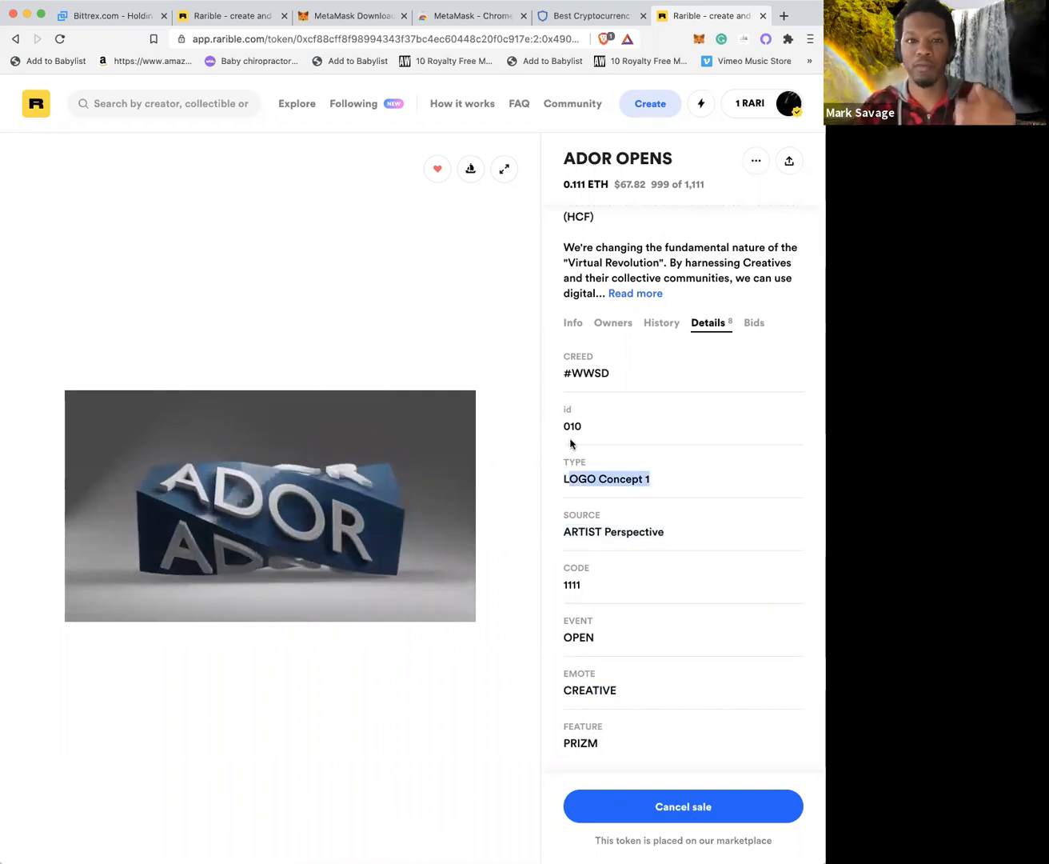
{"action": "left_click_drag", "start_coordinate": [612, 372], "coordinate": [560, 375]}
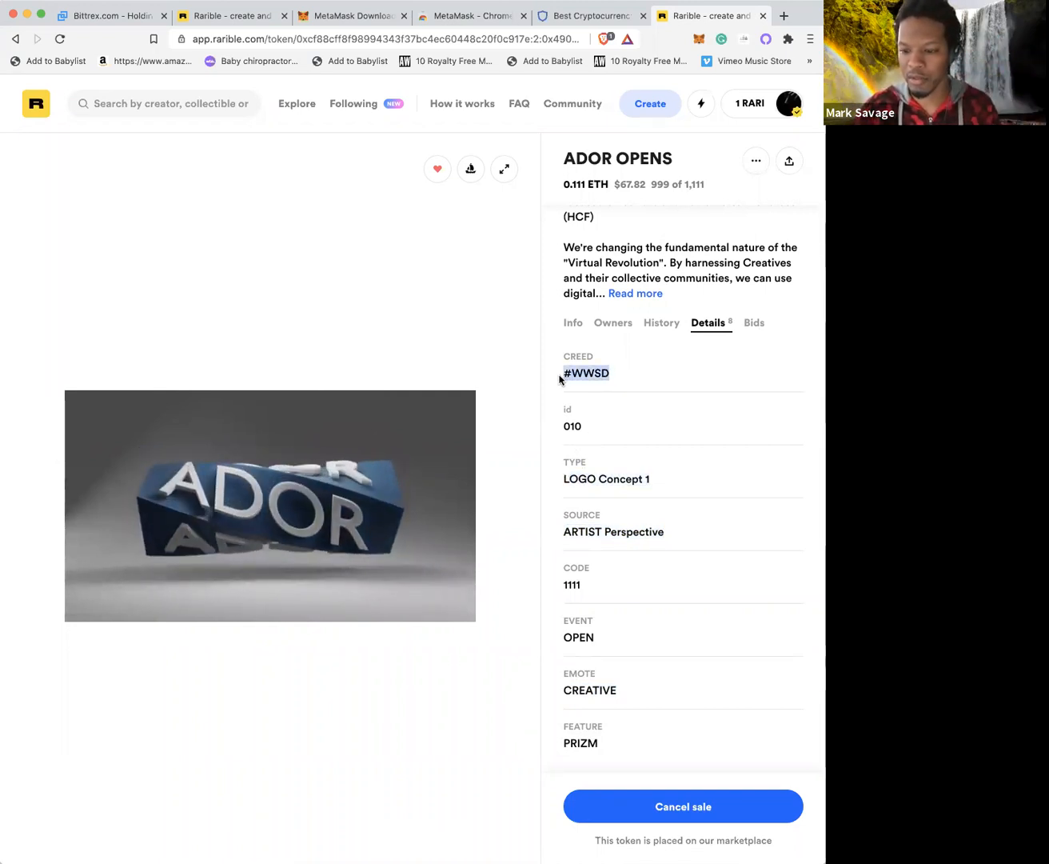
{"action": "left_click", "coordinate": [606, 390]}
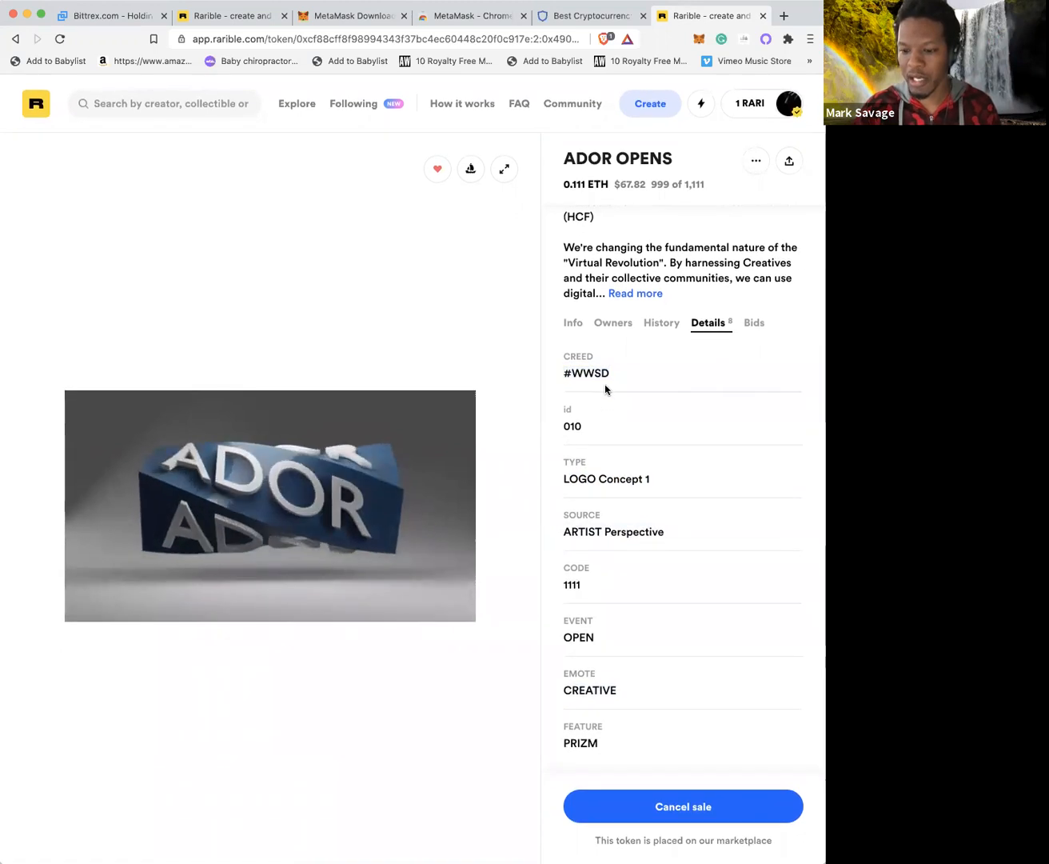
{"action": "left_click_drag", "start_coordinate": [608, 373], "coordinate": [560, 371]}
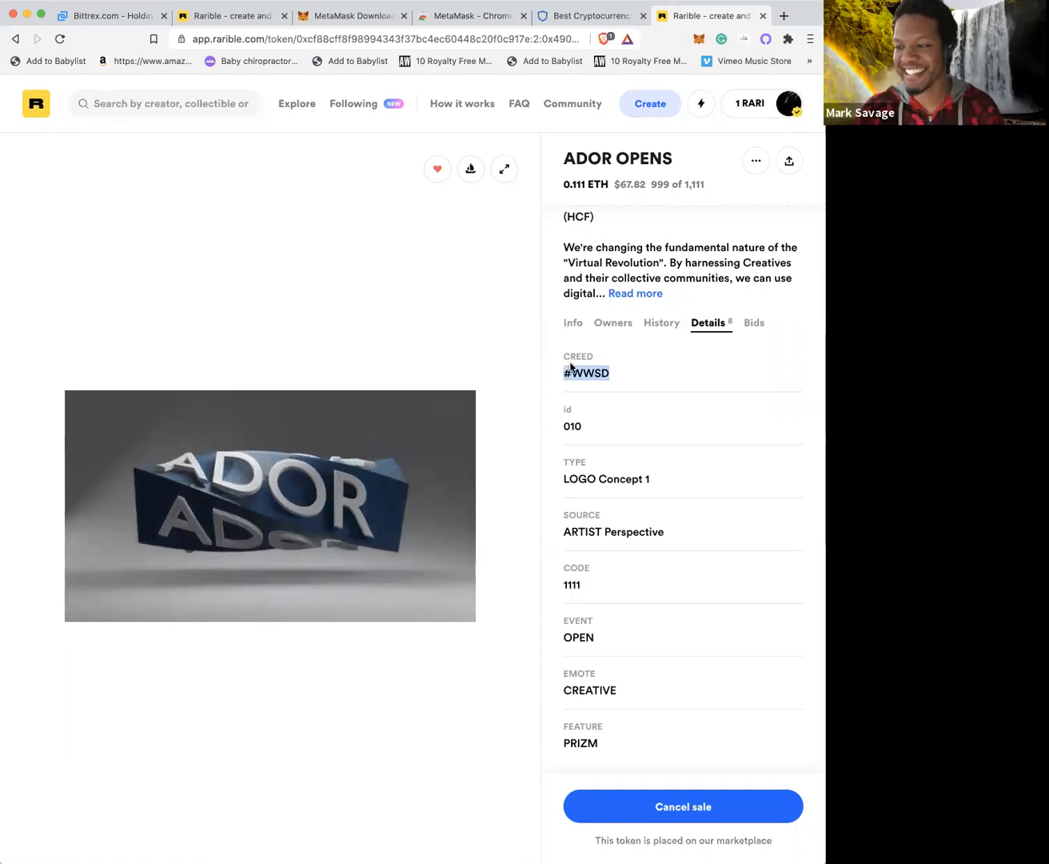
{"action": "left_click_drag", "start_coordinate": [613, 375], "coordinate": [569, 369]}
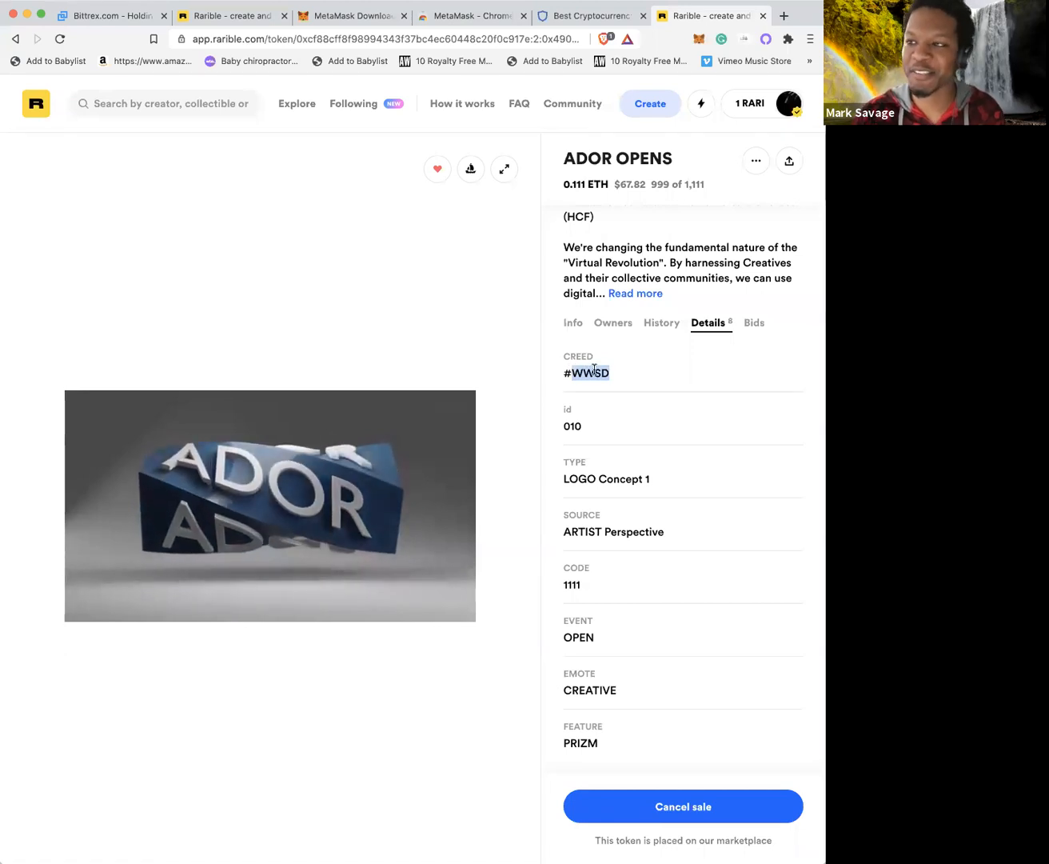
{"action": "left_click", "coordinate": [597, 365]}
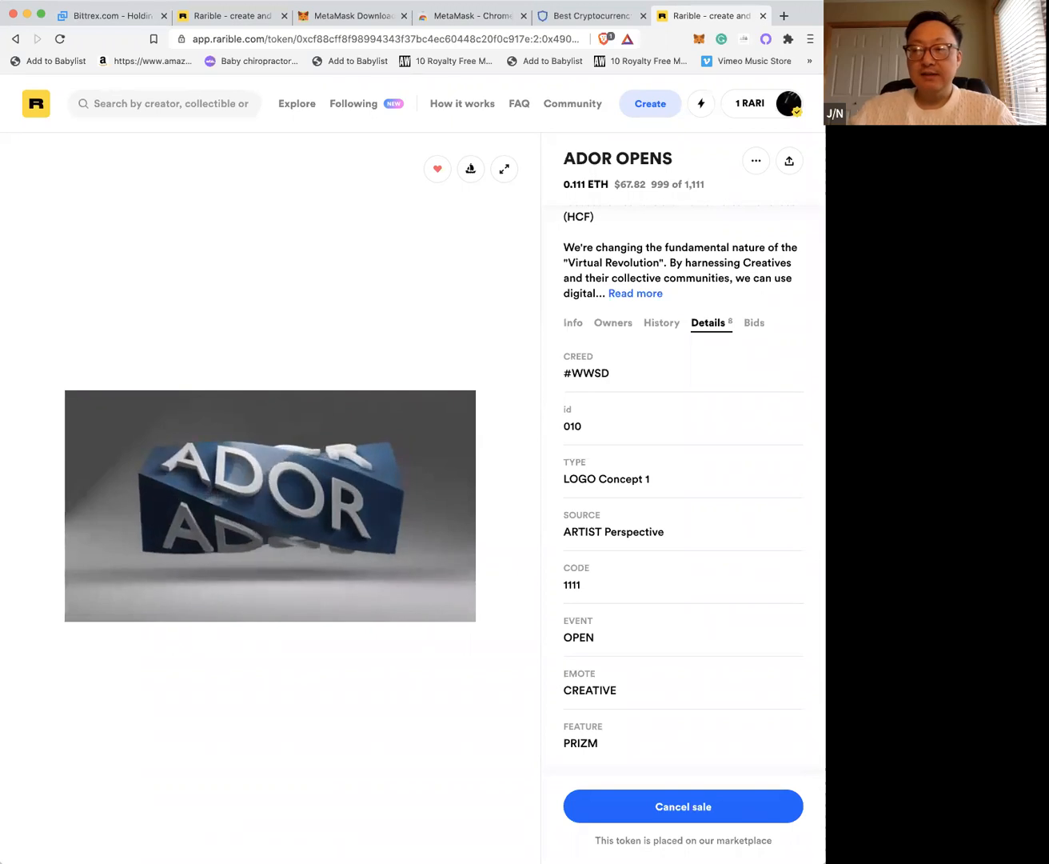
- Go back to the profile, browse its collectibles and show the items it created
{"action": "left_click", "coordinate": [788, 106]}
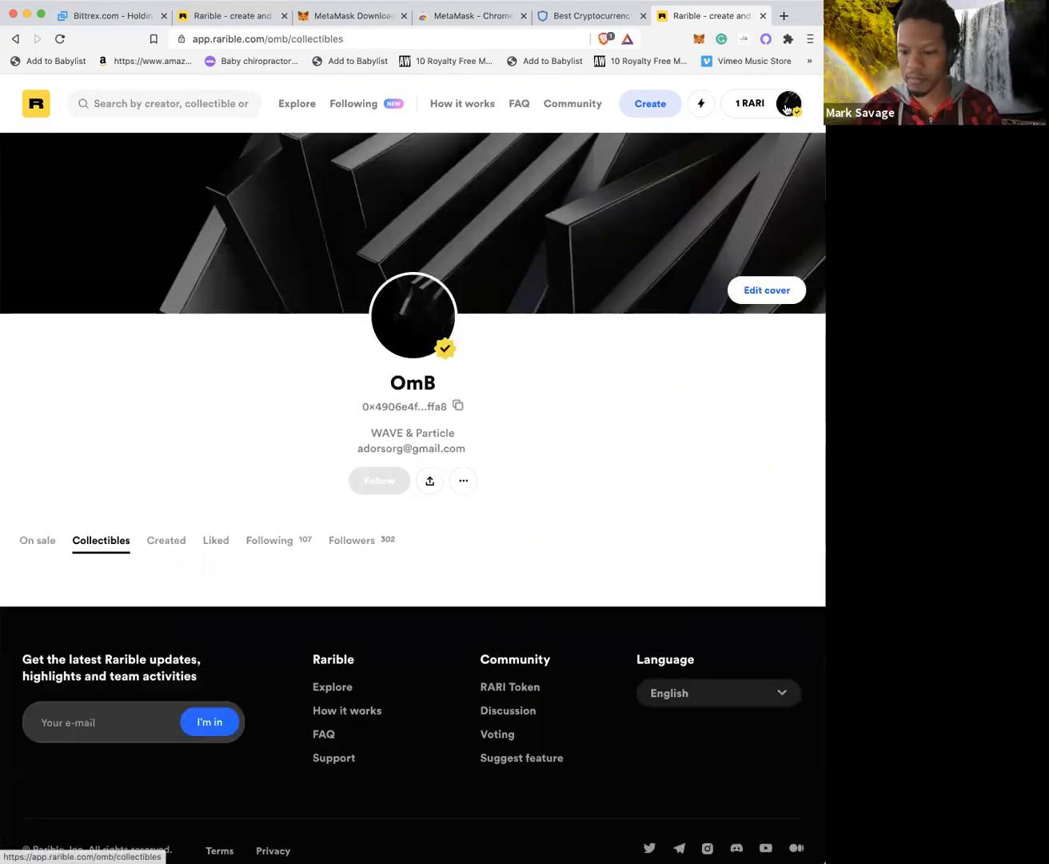
{"action": "scroll", "coordinate": [496, 413], "scroll_direction": "down", "scroll_amount": 6}
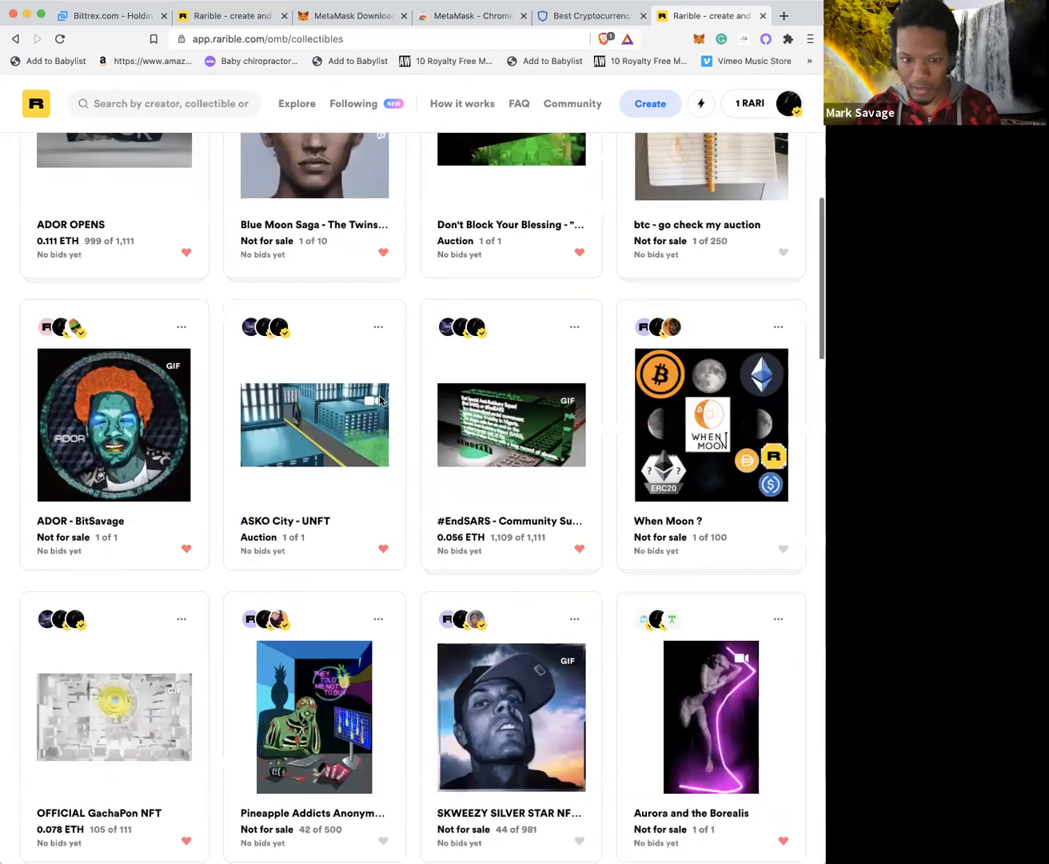
{"action": "scroll", "coordinate": [380, 401], "scroll_direction": "down", "scroll_amount": 3}
{"action": "scroll", "coordinate": [347, 375], "scroll_direction": "up", "scroll_amount": 10}
{"action": "left_click", "coordinate": [165, 215]}
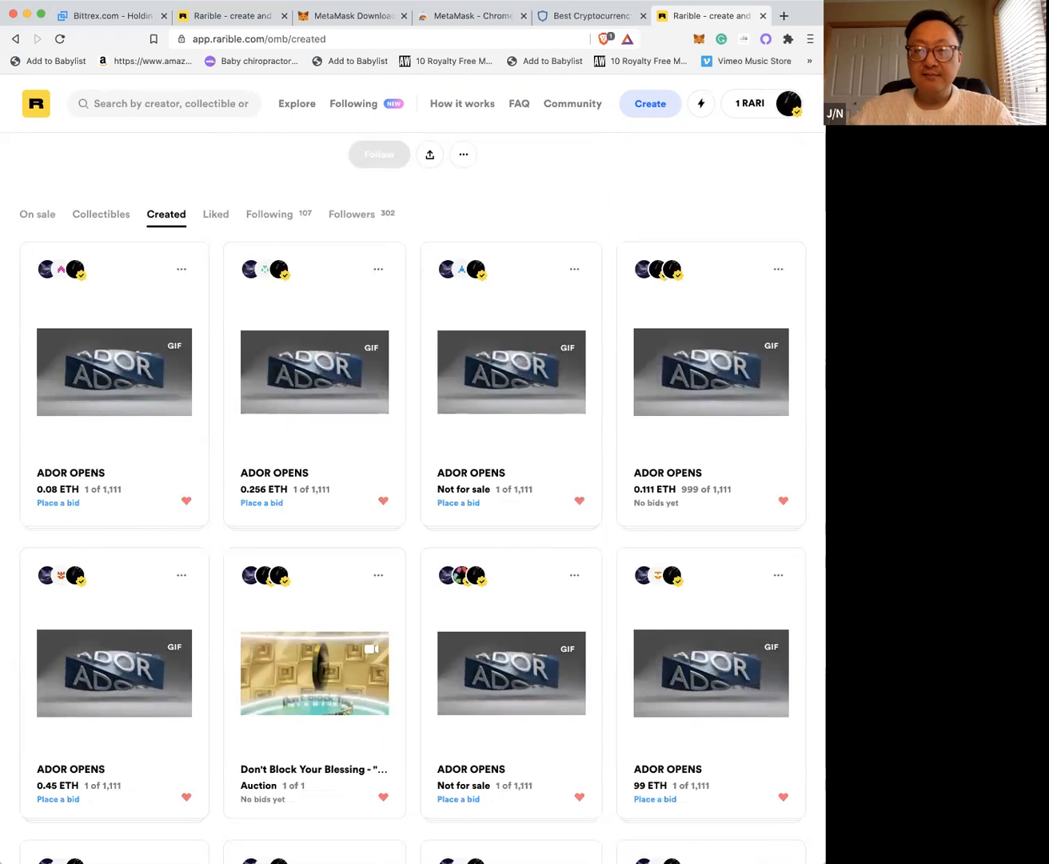
- Return to the Heartless sleeve form, try to create the item and review the fields for errors
{"action": "left_click", "coordinate": [228, 16]}
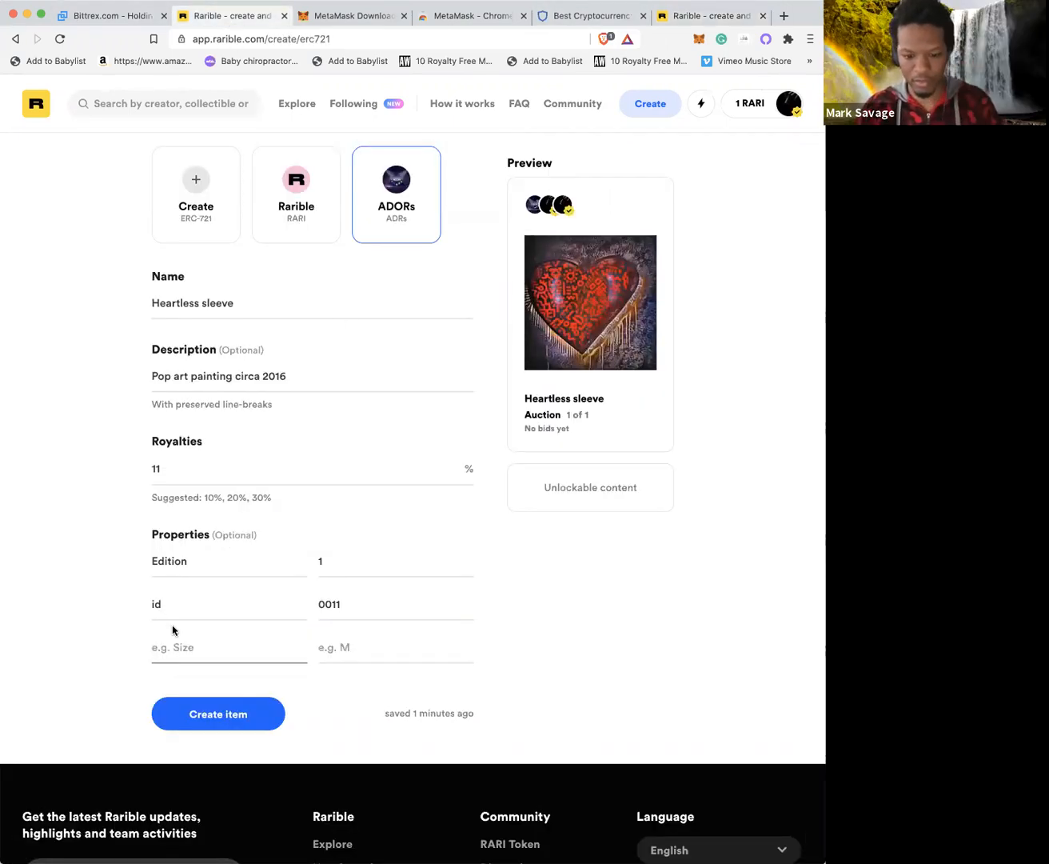
{"action": "left_click", "coordinate": [211, 714]}
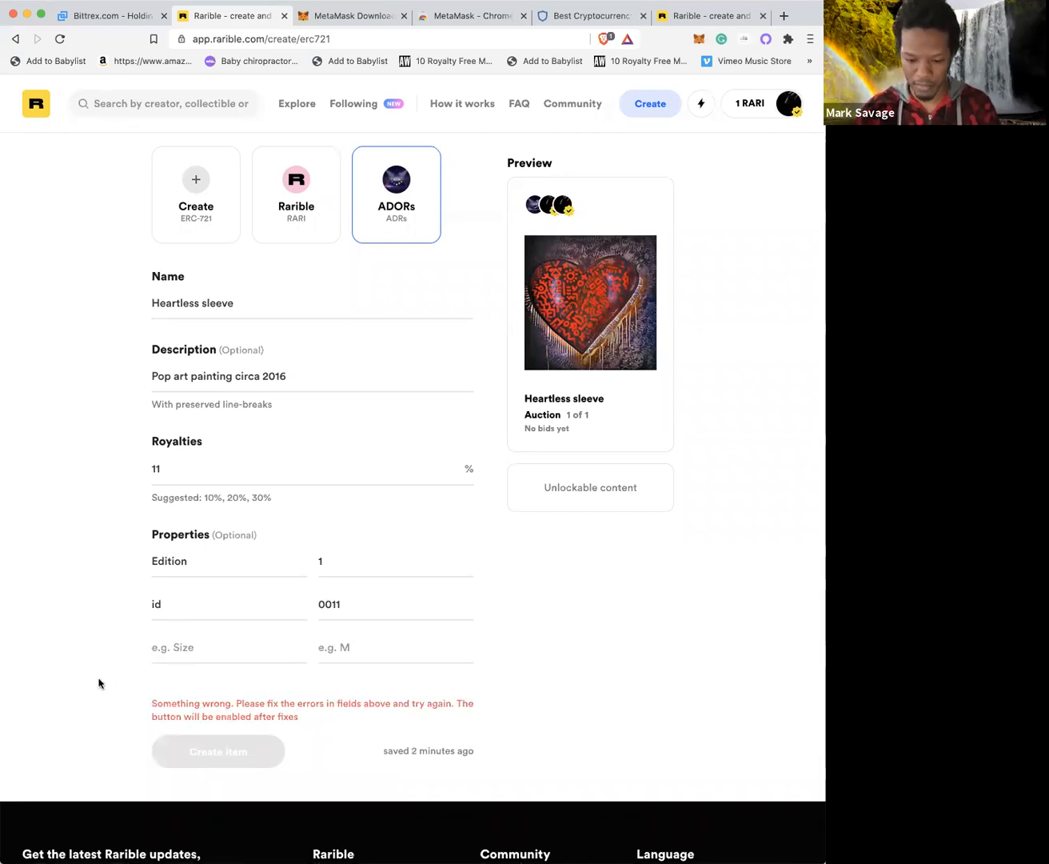
{"action": "scroll", "coordinate": [108, 621], "scroll_direction": "up", "scroll_amount": 2}
{"action": "scroll", "coordinate": [109, 621], "scroll_direction": "down", "scroll_amount": 3}
{"action": "scroll", "coordinate": [109, 620], "scroll_direction": "up", "scroll_amount": 3}
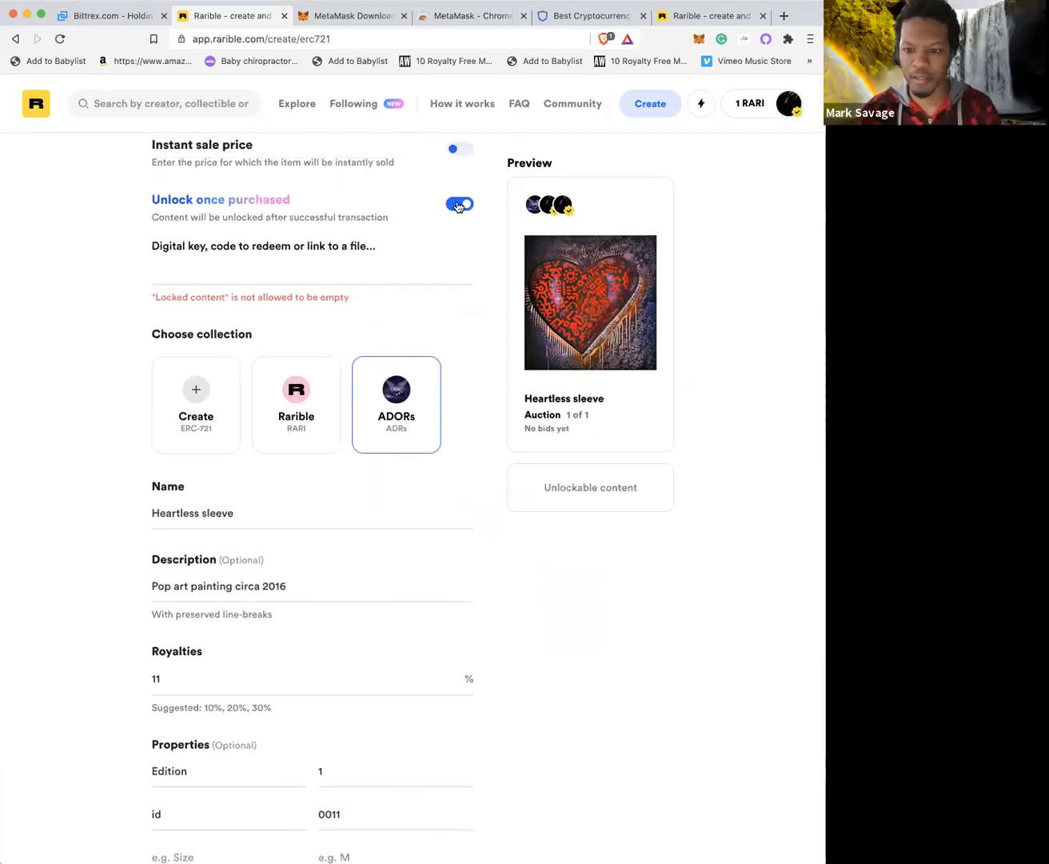
- Turn off Unlock once purchased and create the Heartless sleeve item
{"action": "left_click", "coordinate": [459, 204]}
{"action": "scroll", "coordinate": [225, 325], "scroll_direction": "down", "scroll_amount": 3}
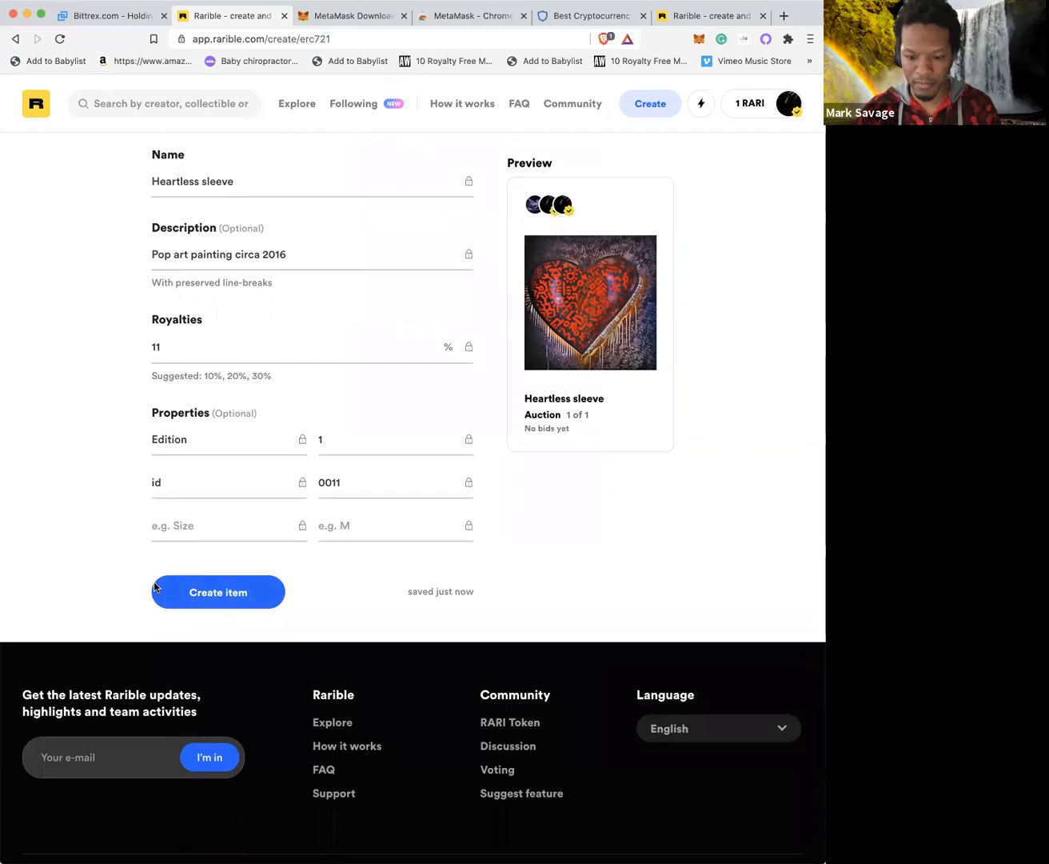
{"action": "left_click", "coordinate": [200, 592]}
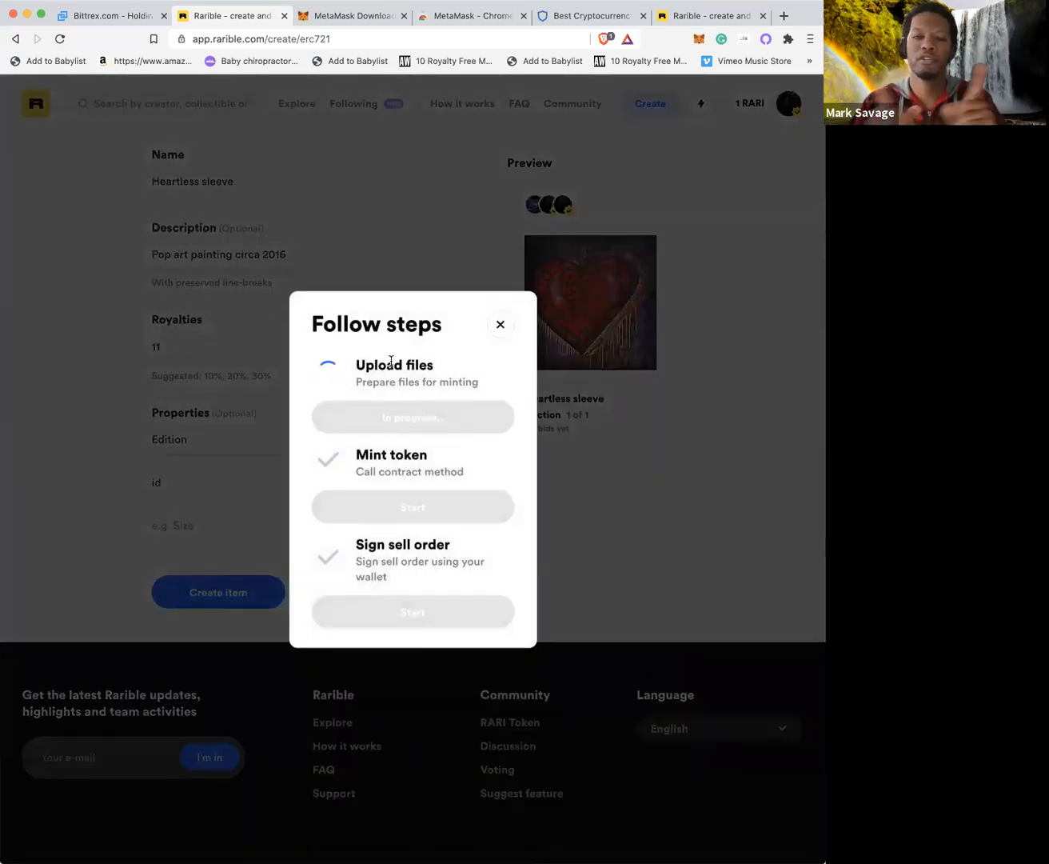
- Search the web for "ipfs" in a new browser tab
{"action": "left_click", "coordinate": [782, 16]}
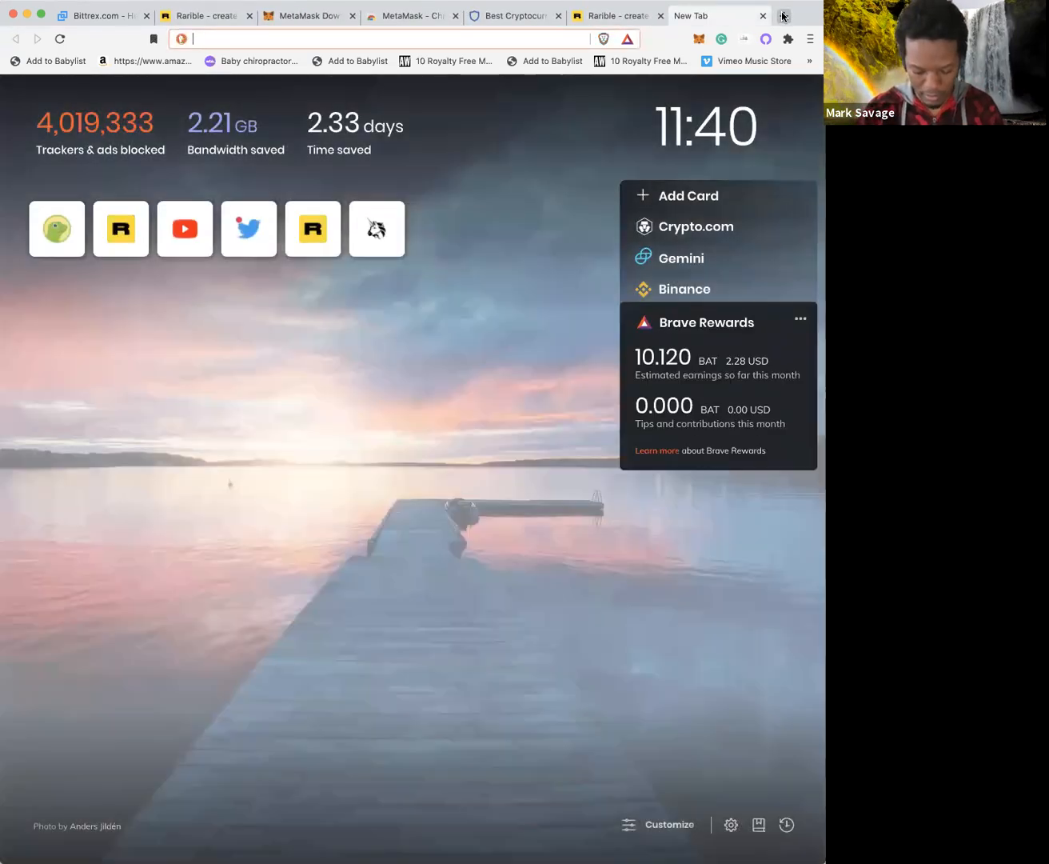
{"action": "type", "text": "ipfs"}
{"action": "key", "text": "Return"}
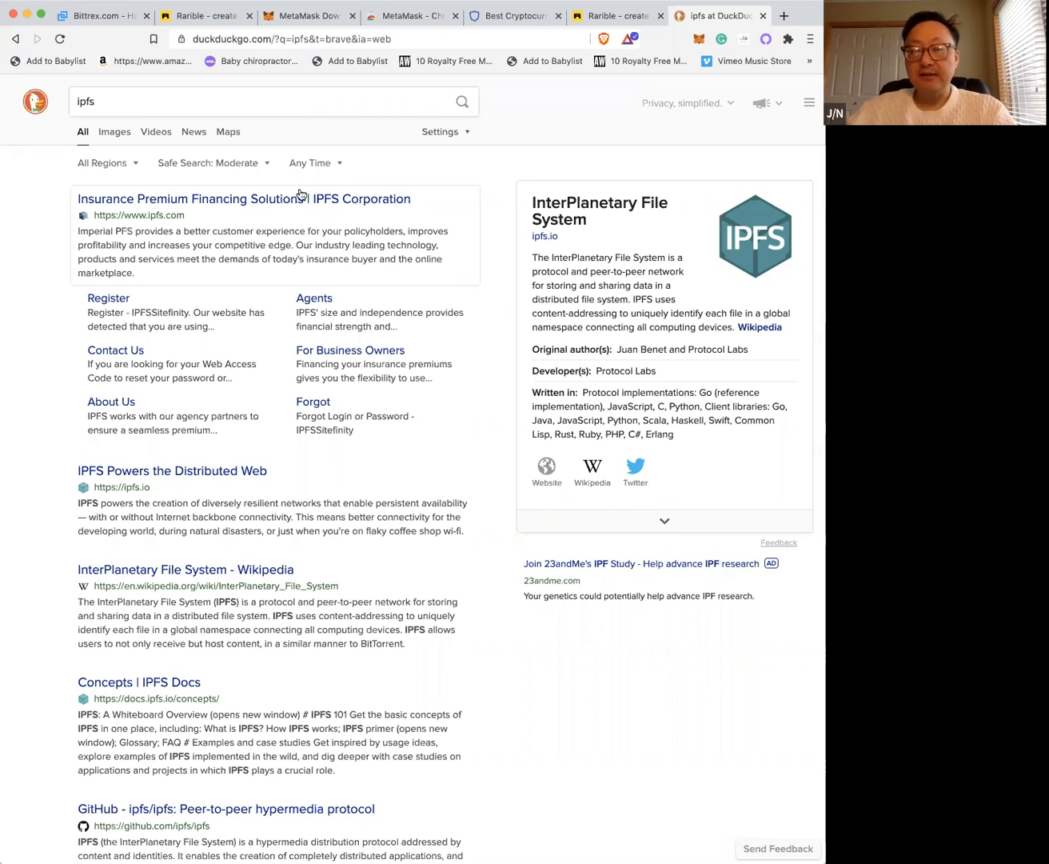
- Return to the item creation progress in the Rarible tab and start minting the token
{"action": "left_click", "coordinate": [207, 17]}
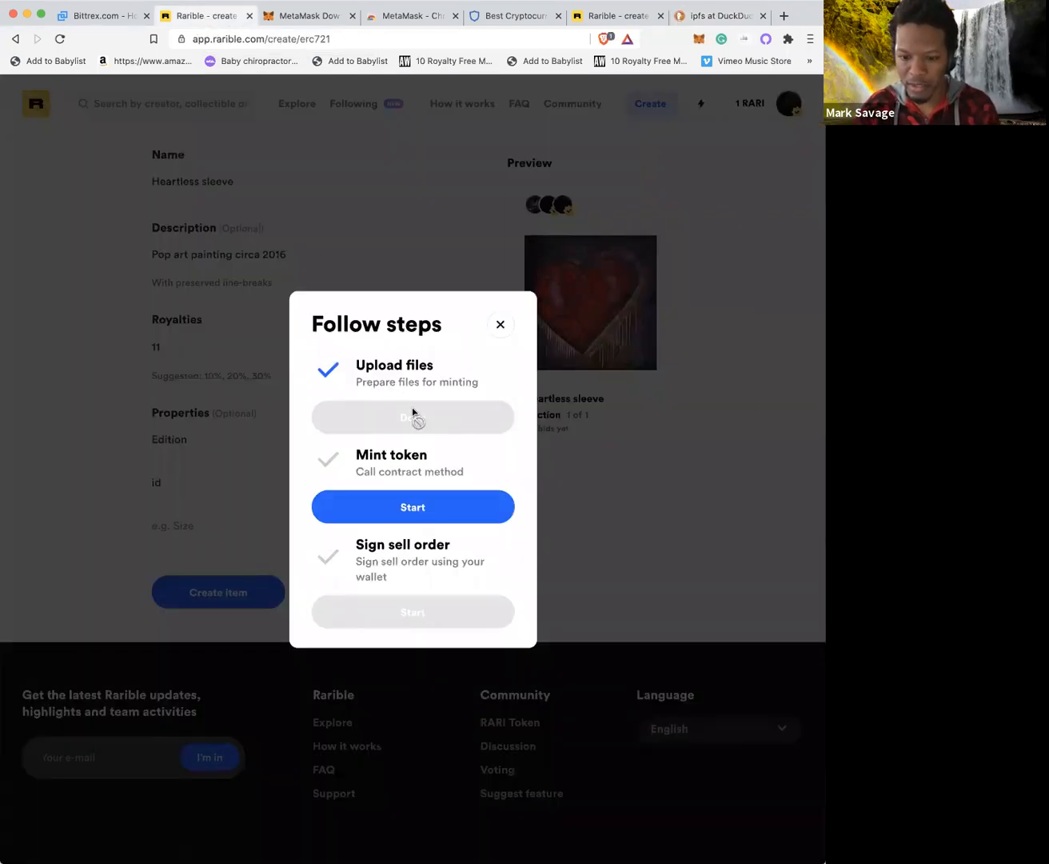
{"action": "left_click", "coordinate": [397, 504]}
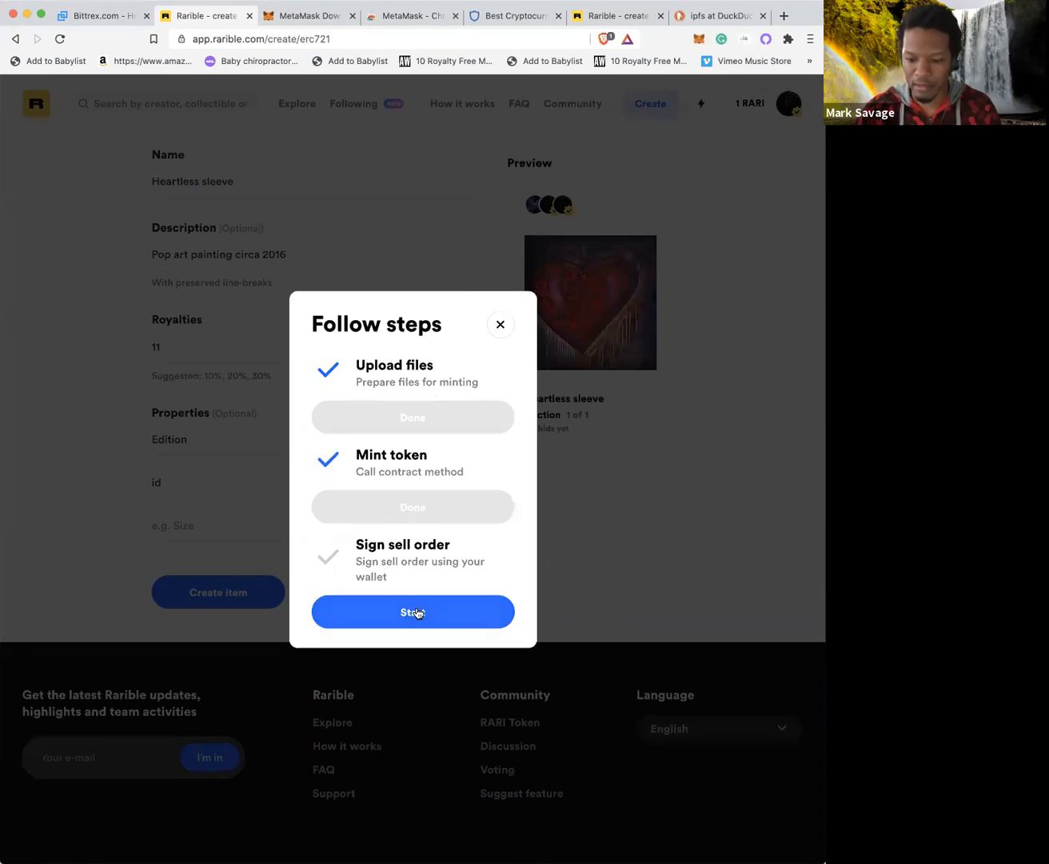
- Start signing the sell order and open Heartless sleeve from the refreshed profile collectibles
{"action": "left_click", "coordinate": [402, 610]}
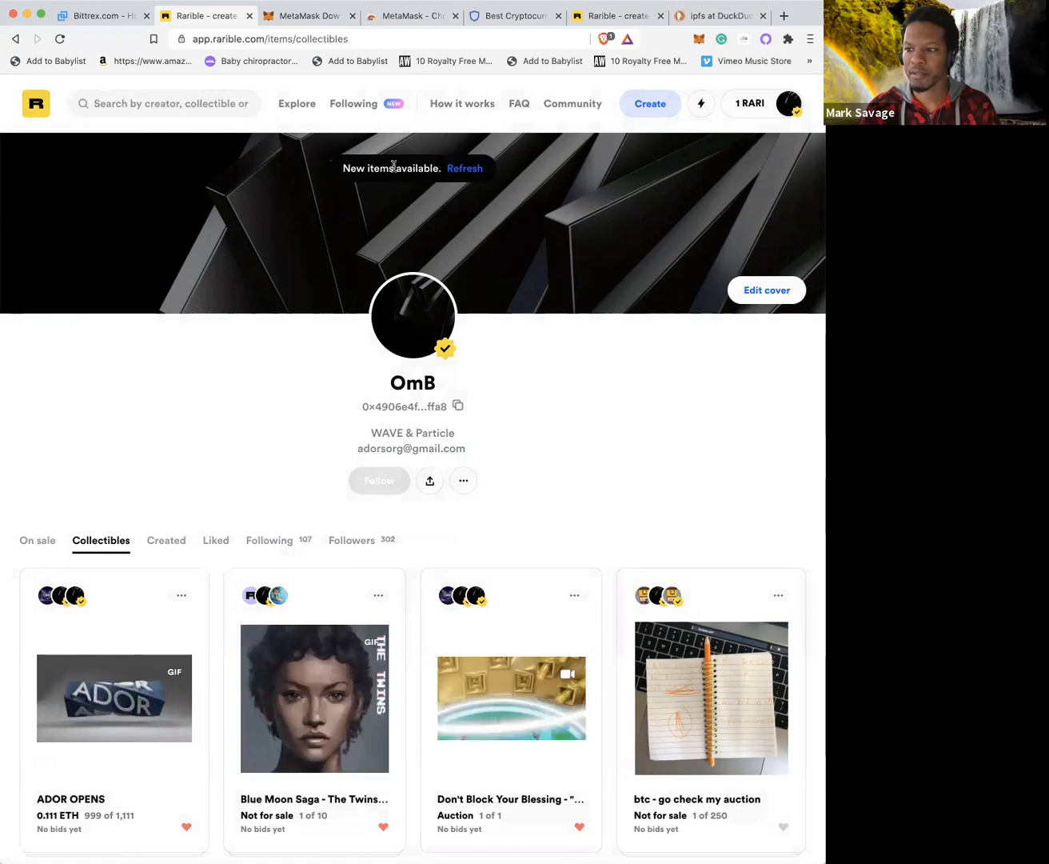
{"action": "left_click", "coordinate": [462, 169]}
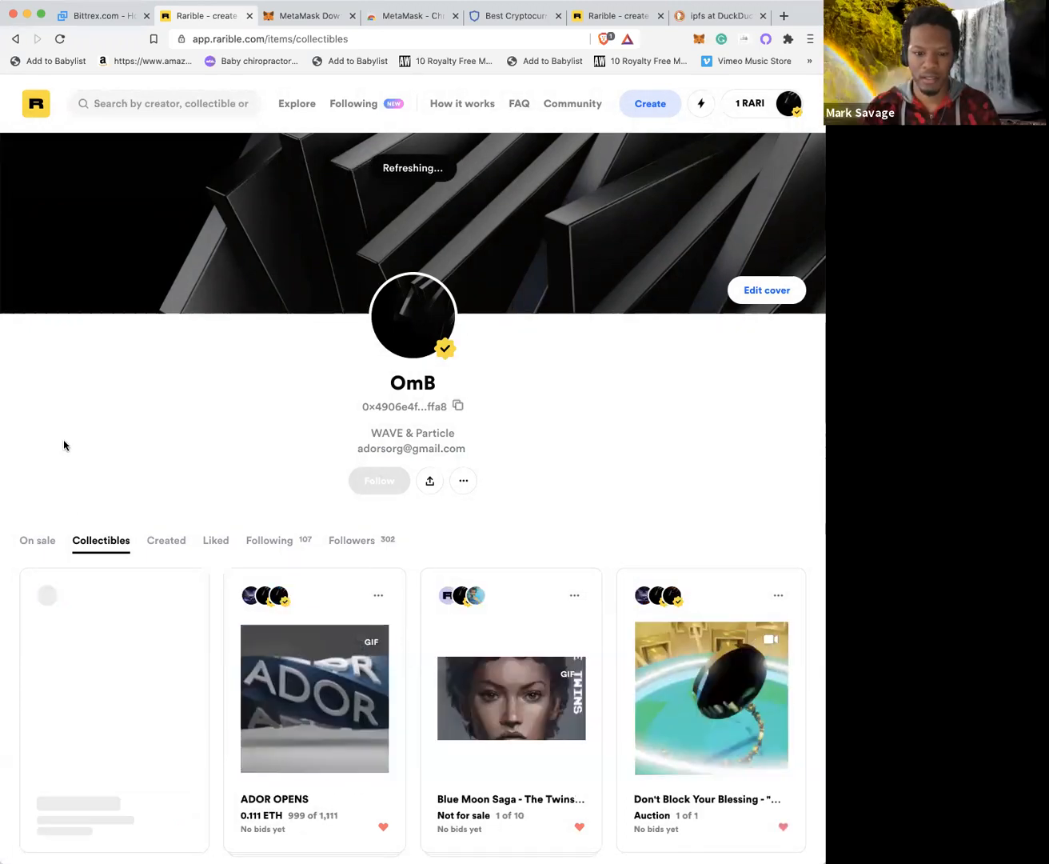
{"action": "scroll", "coordinate": [110, 661], "scroll_direction": "down", "scroll_amount": 1}
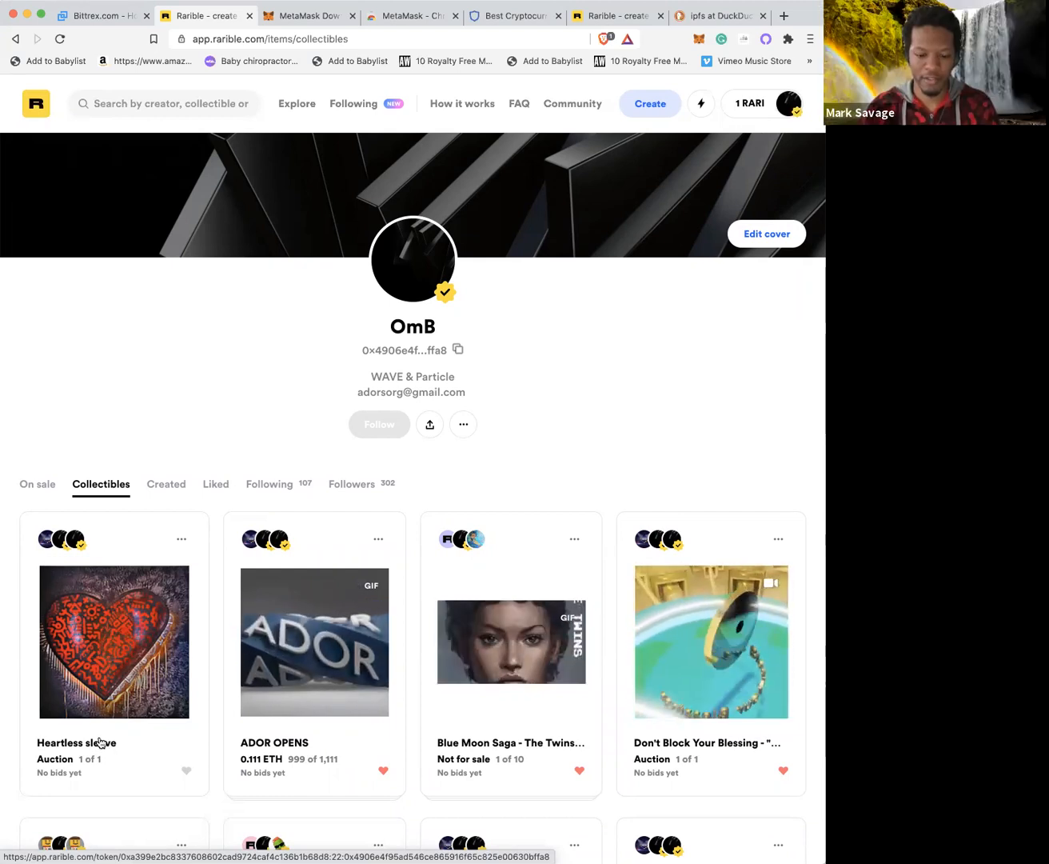
{"action": "left_click", "coordinate": [111, 743]}
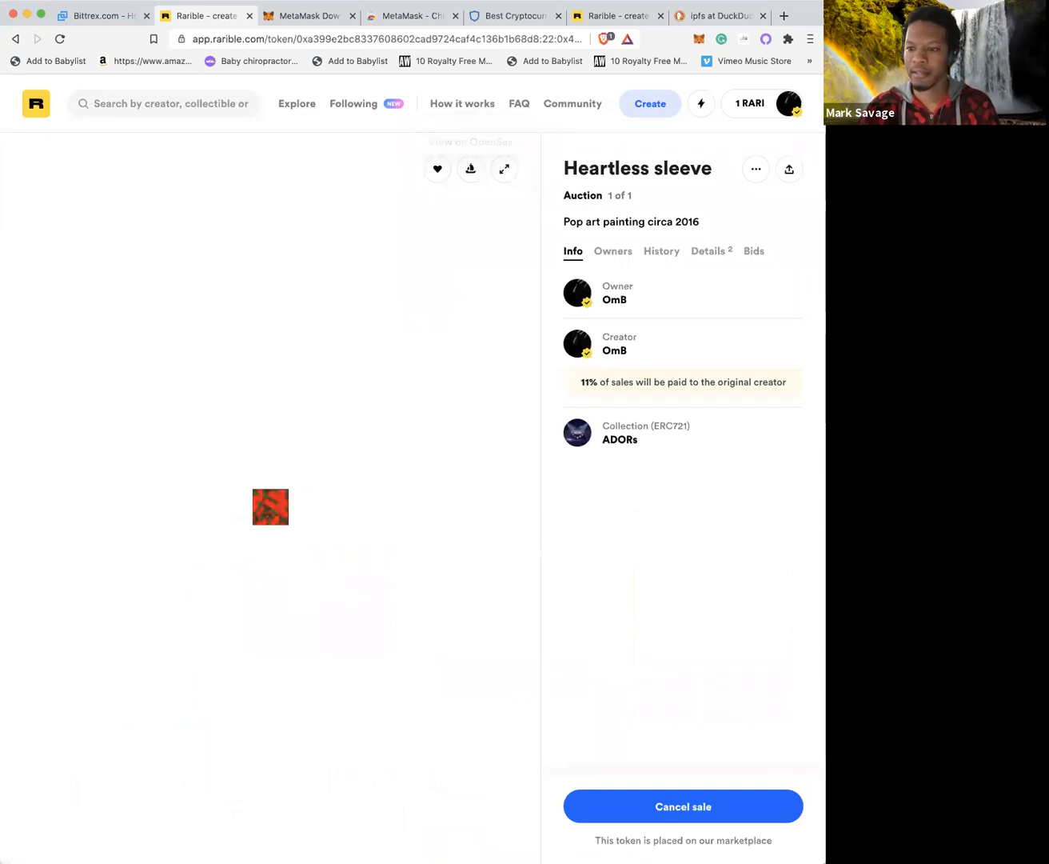
- View the Heartless sleeve item's options, copy its share link and open the link in a new browser tab
{"action": "left_click", "coordinate": [758, 170]}
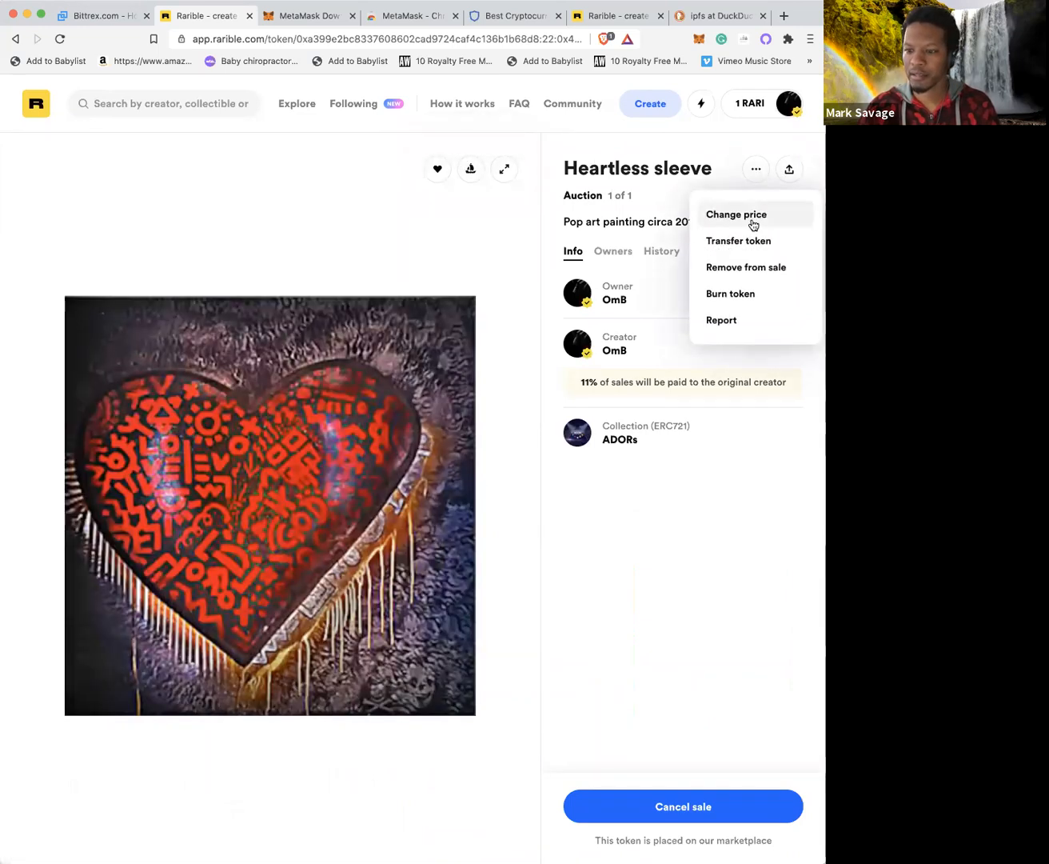
{"action": "left_click", "coordinate": [718, 153]}
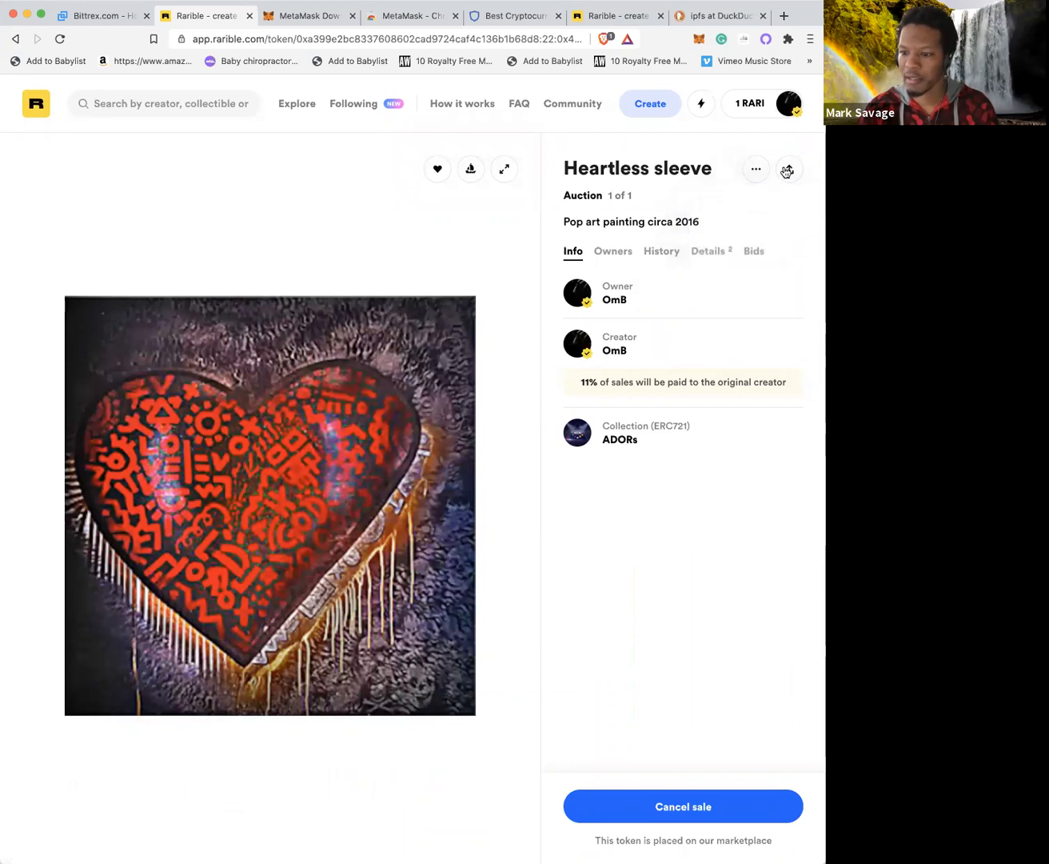
{"action": "left_click", "coordinate": [790, 171]}
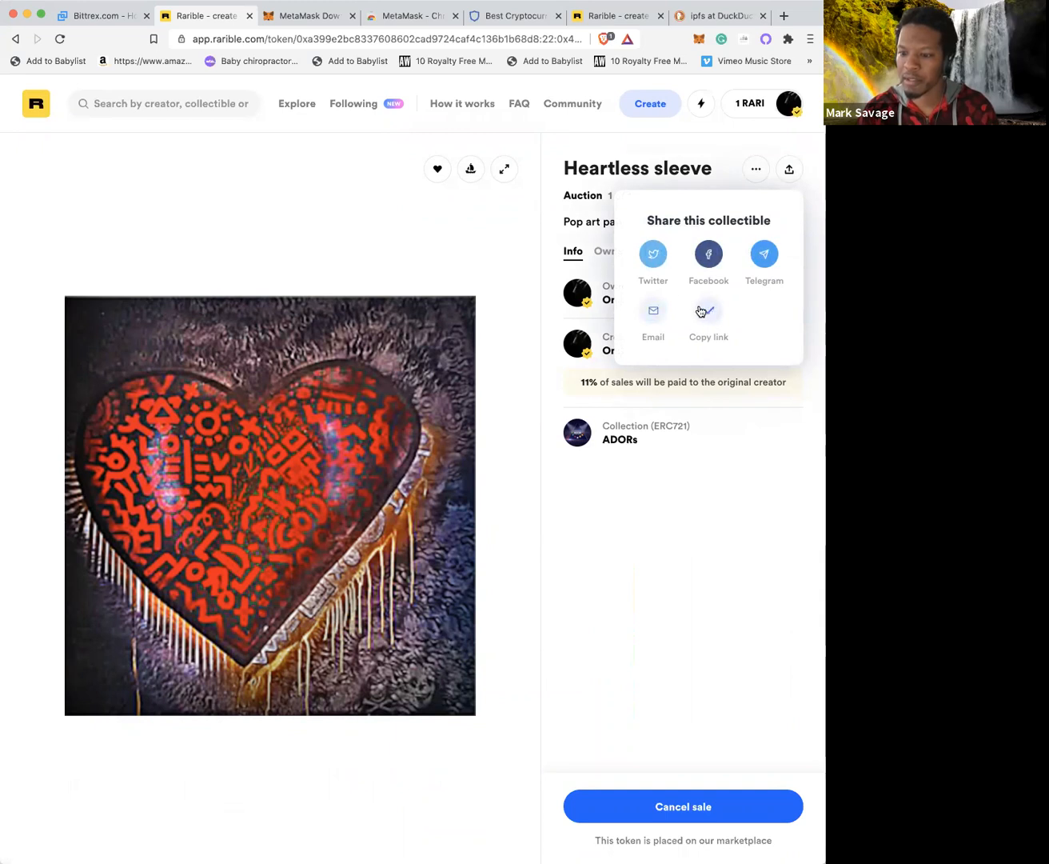
{"action": "left_click", "coordinate": [785, 17]}
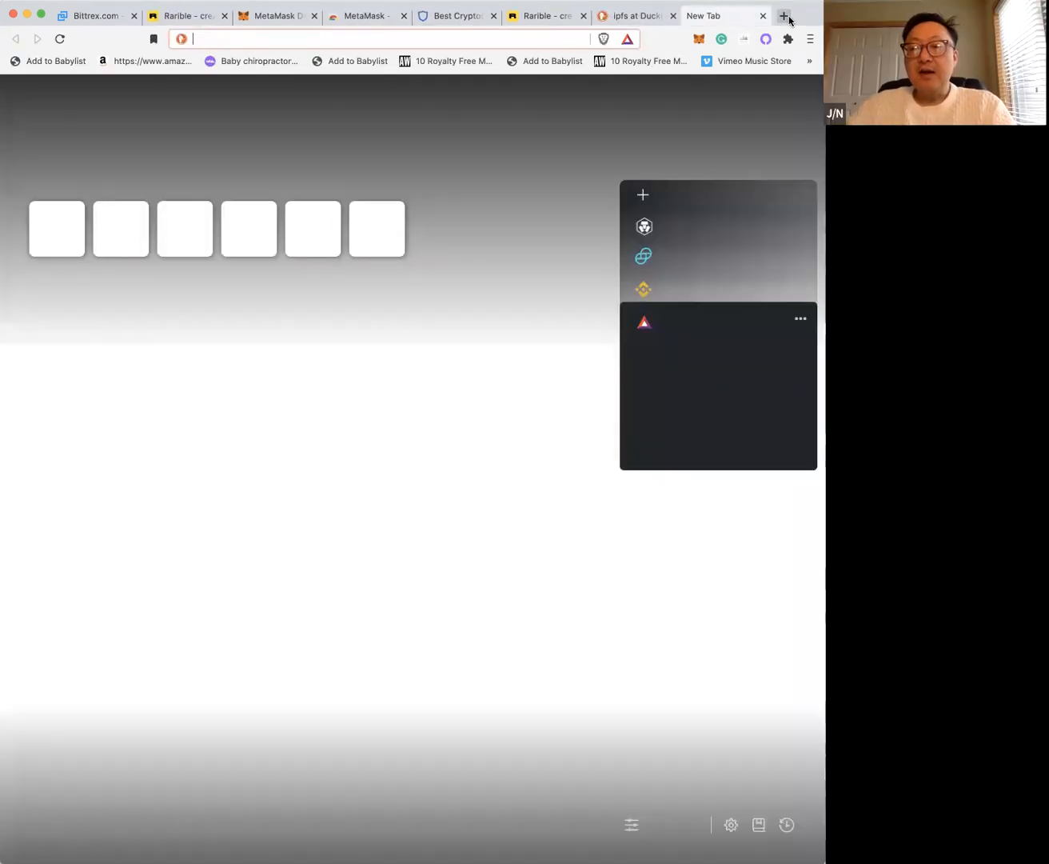
{"action": "key", "text": "super+v"}
{"action": "key", "text": "Return"}
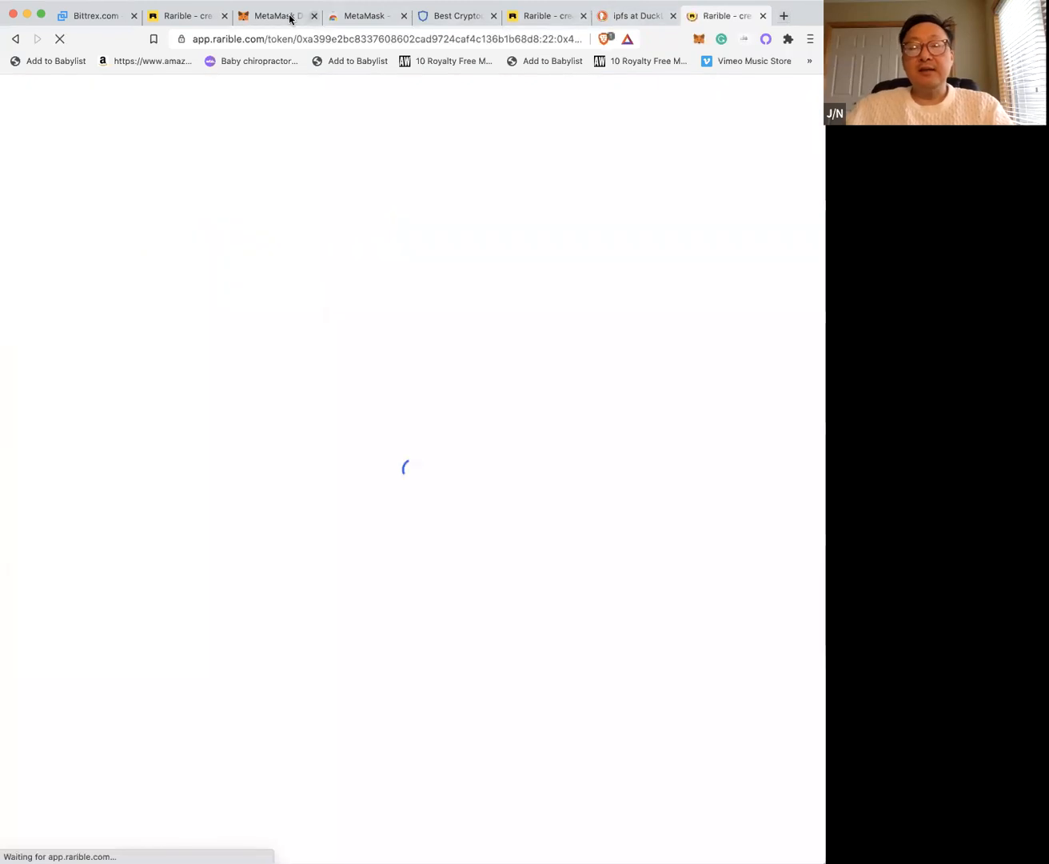
- Return to Heartless sleeve in the first Rarible tab and open its OpenSea page
{"action": "left_click", "coordinate": [189, 16]}
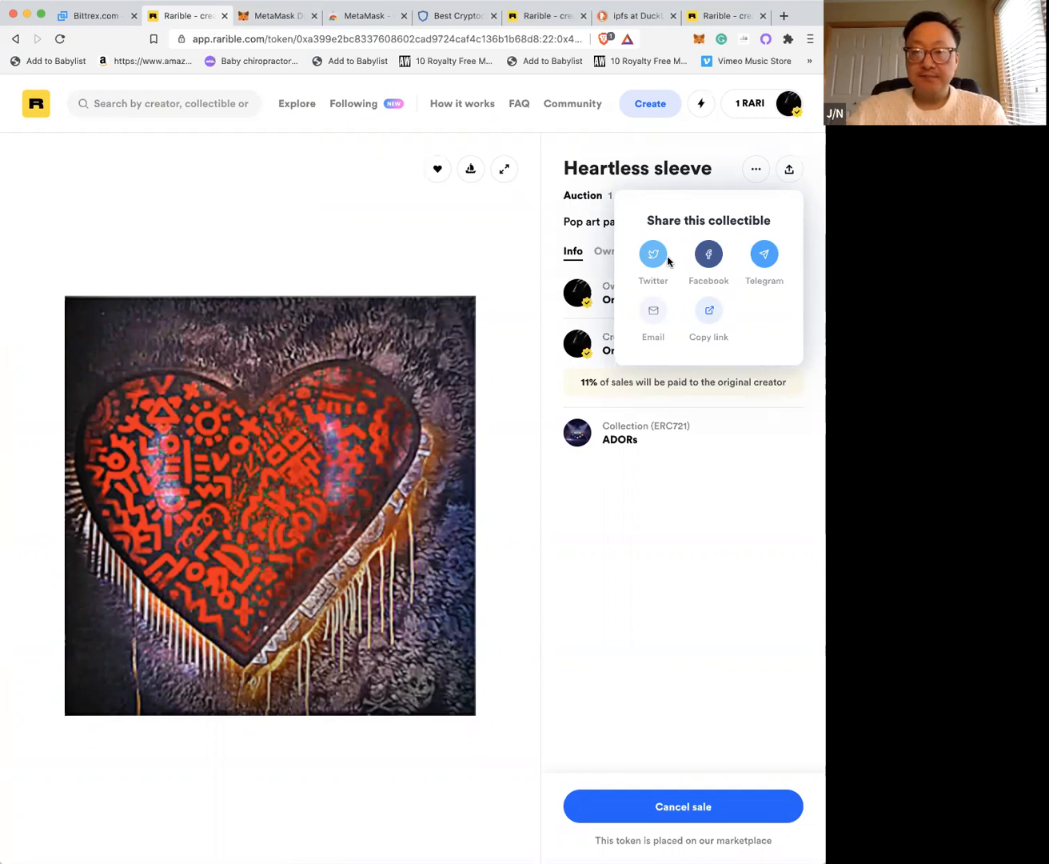
{"action": "left_click", "coordinate": [373, 183]}
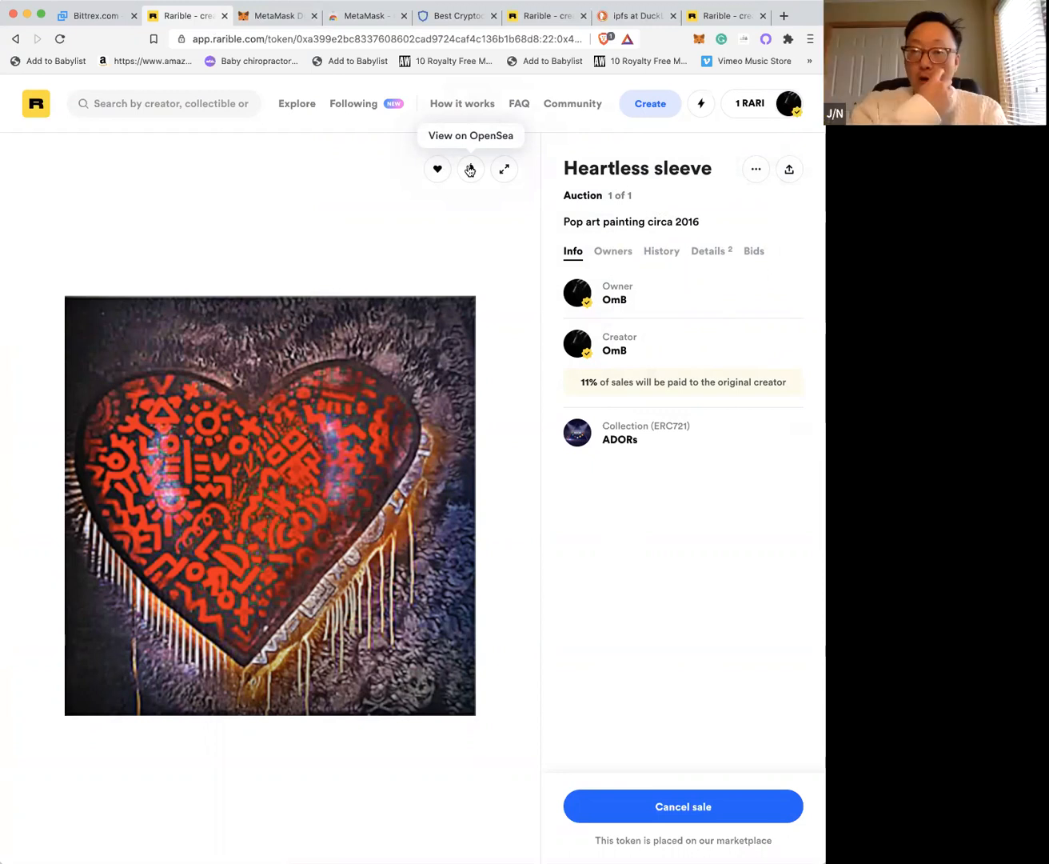
{"action": "left_click", "coordinate": [470, 170]}
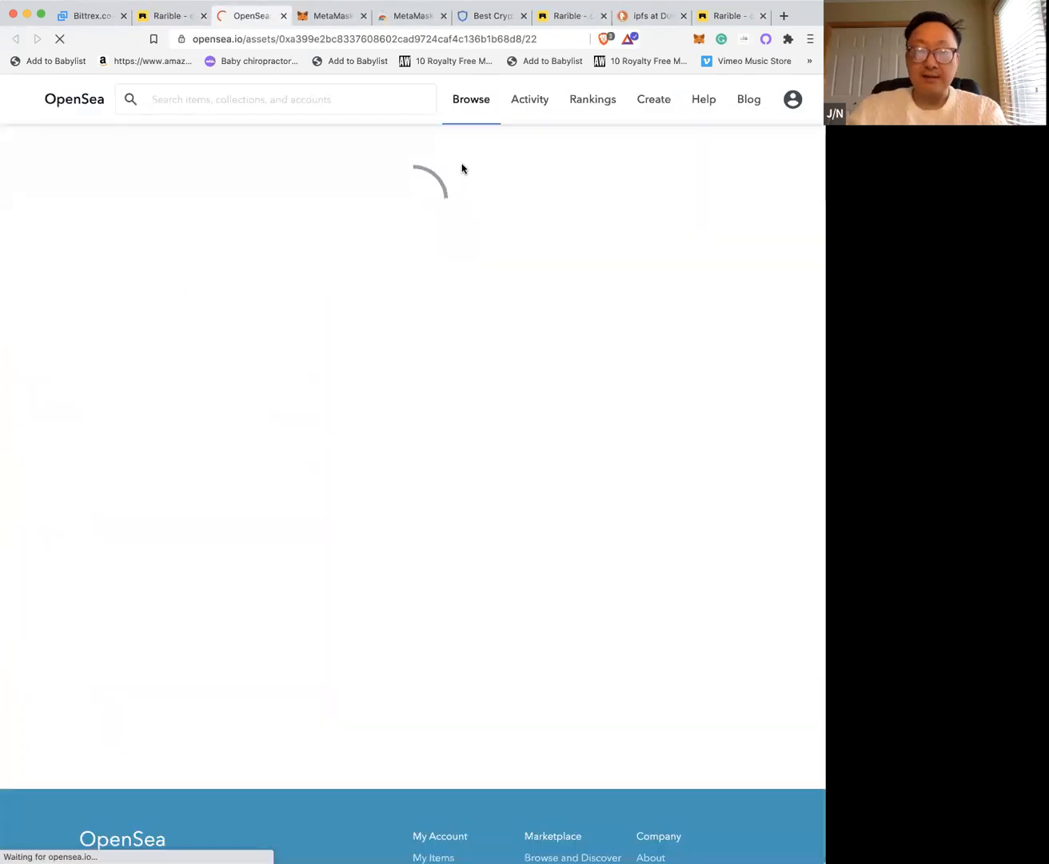
{"action": "left_click", "coordinate": [180, 16]}
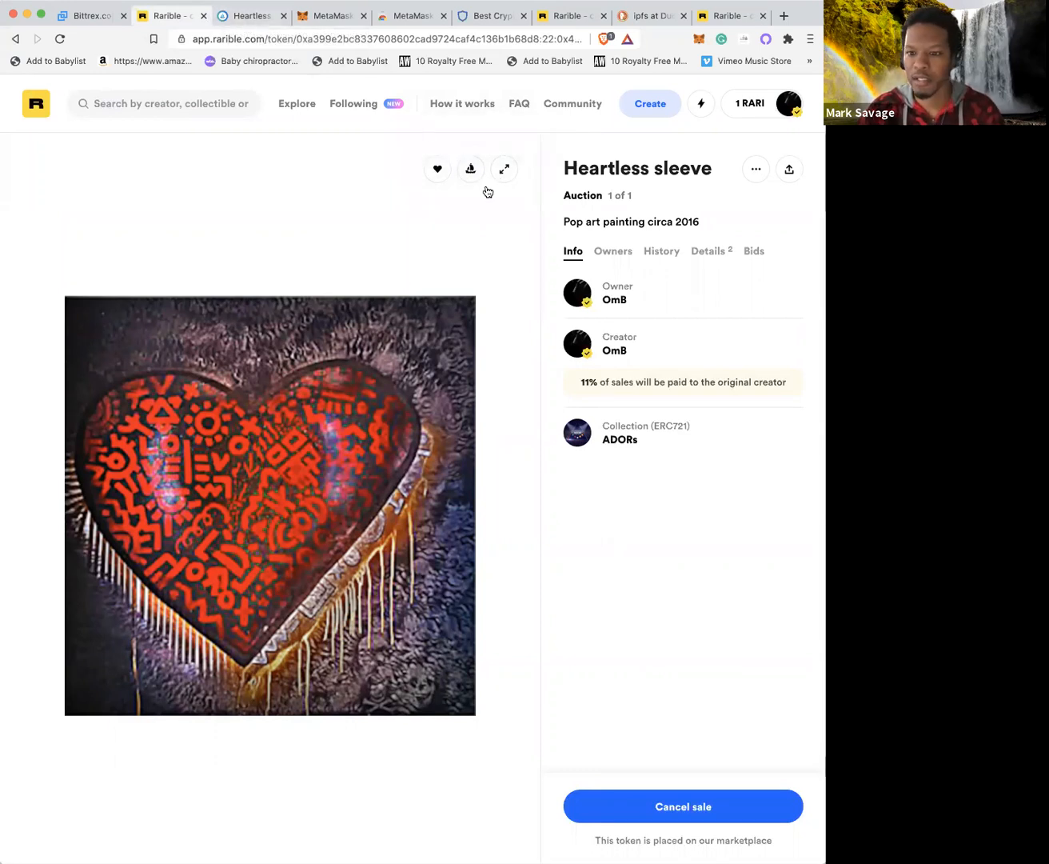
{"action": "left_click", "coordinate": [251, 17]}
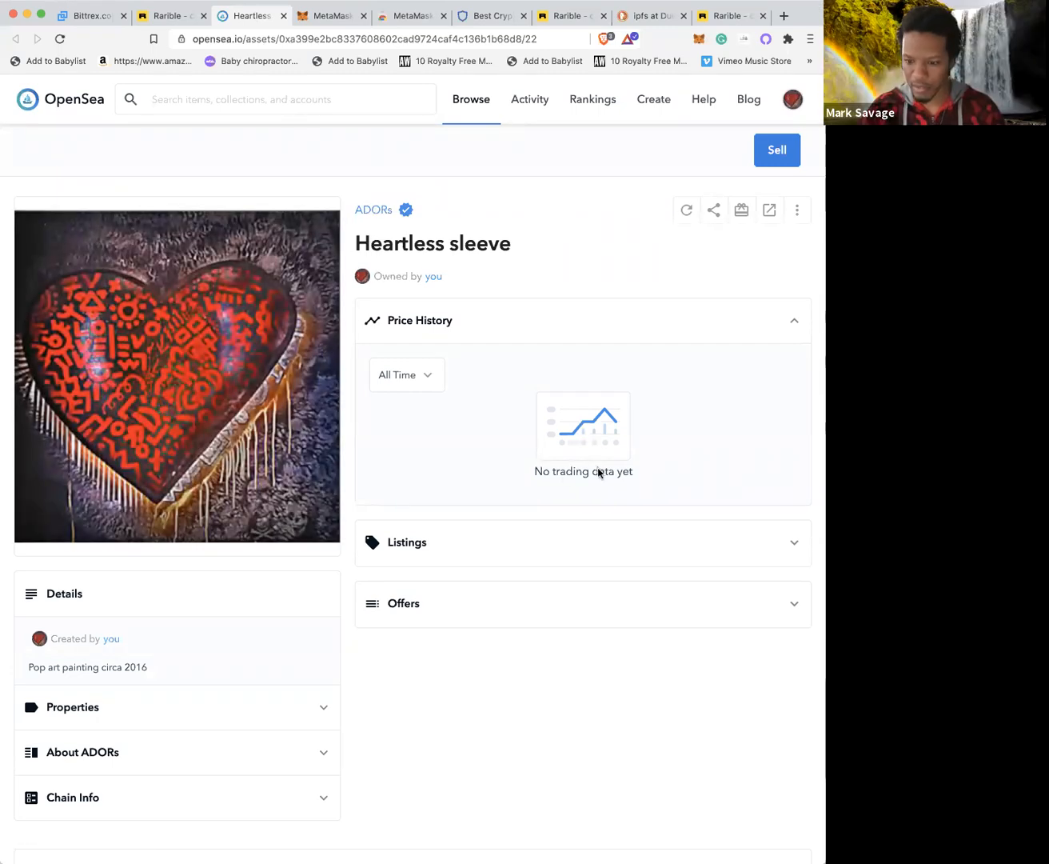
- Examine the Heartless sleeve details, listings and offers on OpenSea
{"action": "scroll", "coordinate": [443, 466], "scroll_direction": "down", "scroll_amount": 2}
{"action": "scroll", "coordinate": [443, 467], "scroll_direction": "down", "scroll_amount": 3}
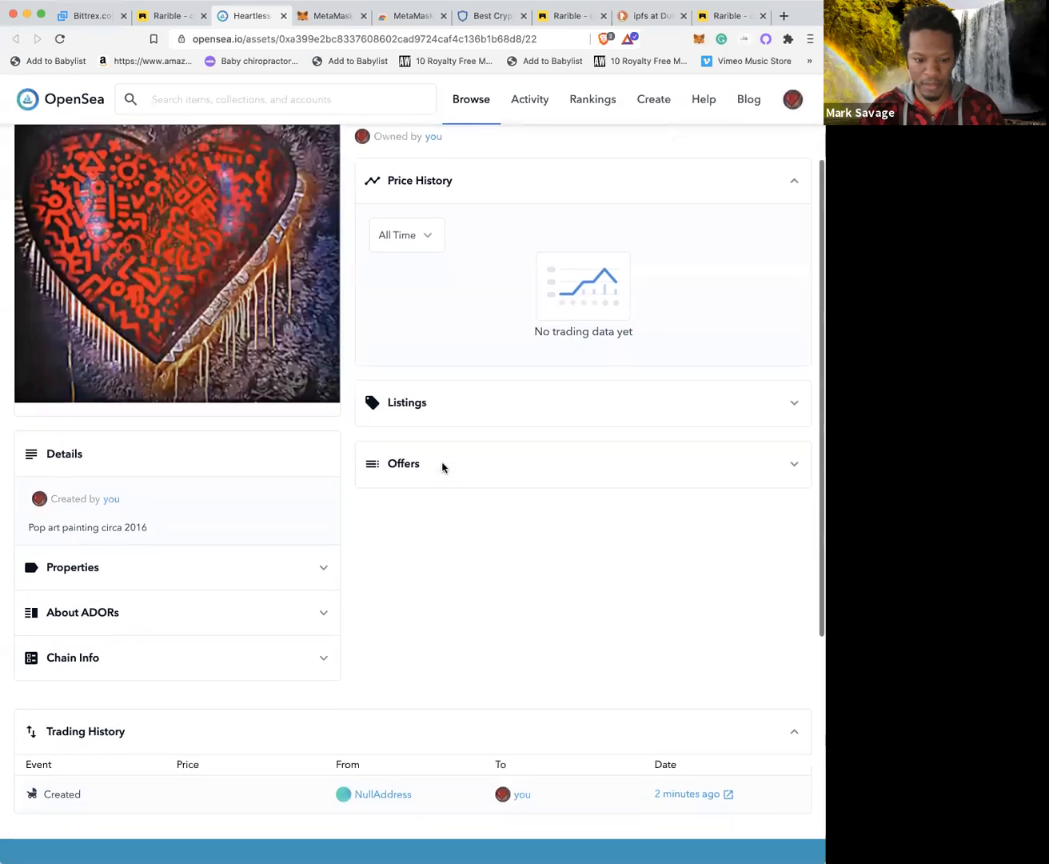
{"action": "scroll", "coordinate": [449, 492], "scroll_direction": "up", "scroll_amount": 3}
{"action": "left_click", "coordinate": [481, 534]}
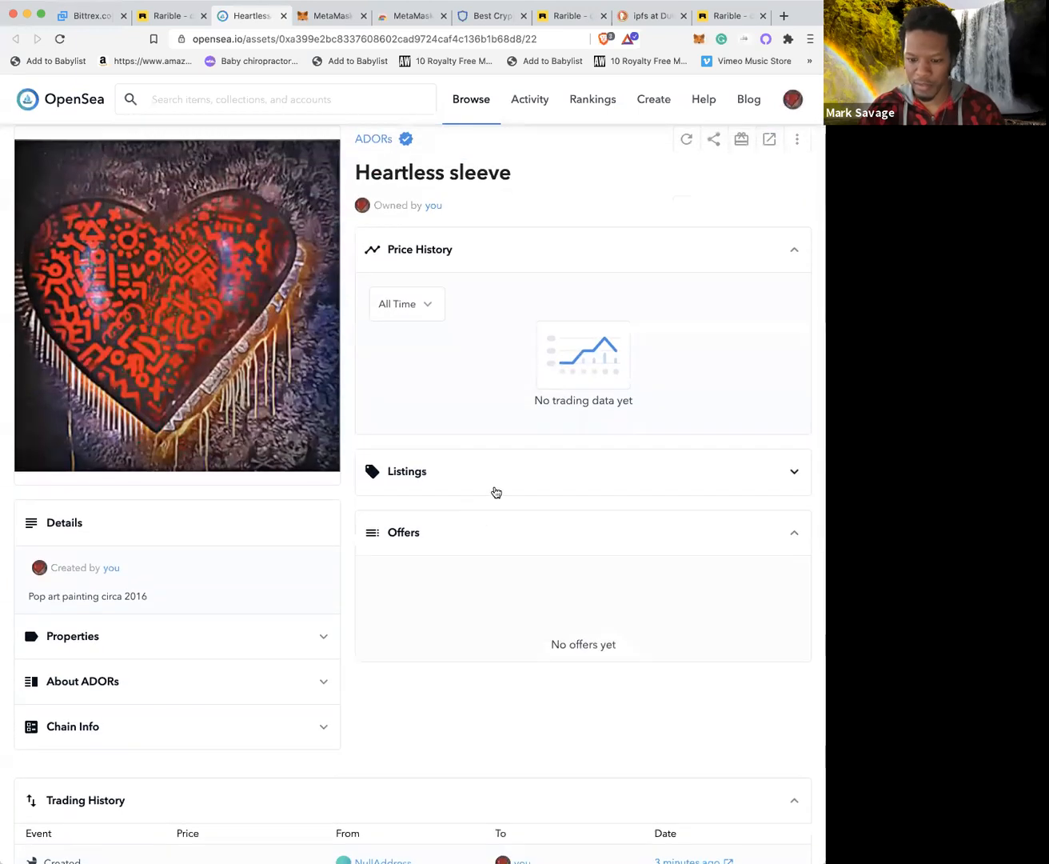
{"action": "left_click", "coordinate": [494, 483]}
{"action": "left_click", "coordinate": [375, 623]}
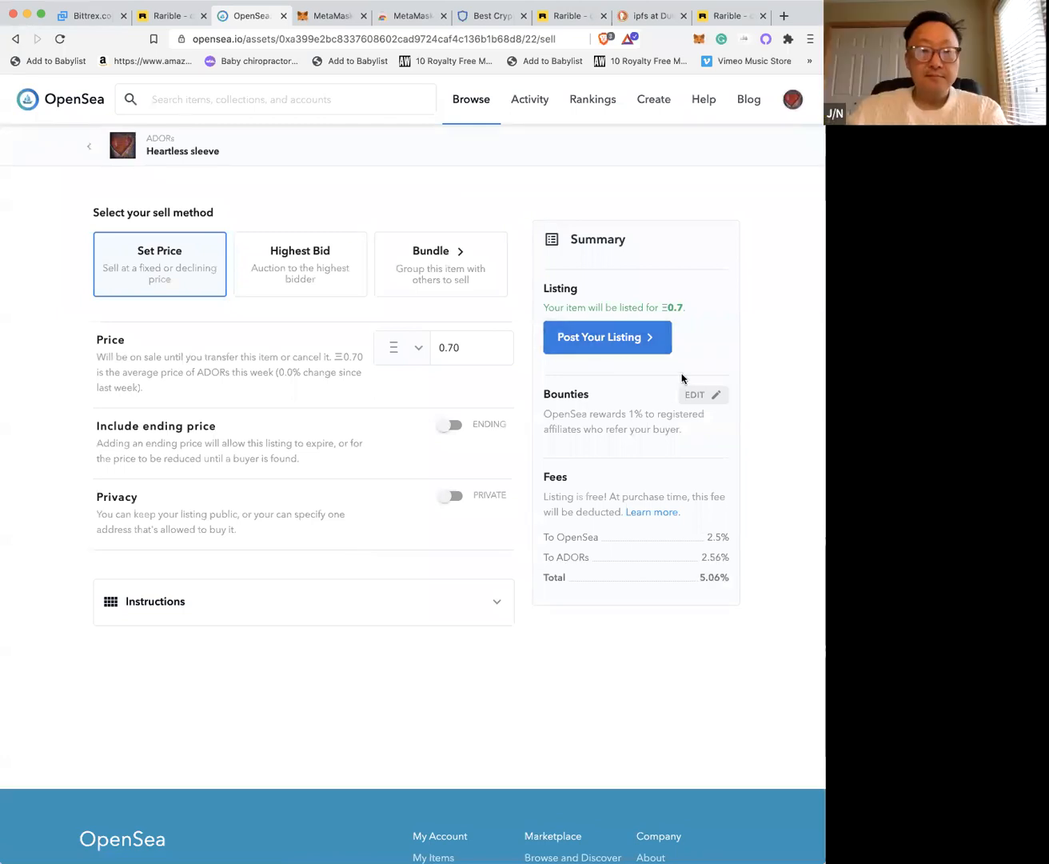
- Raise the referral bounty to 2.5% in the OpenSea sell form for Heartless sleeve
{"action": "left_click", "coordinate": [692, 396]}
{"action": "left_click_drag", "start_coordinate": [612, 426], "coordinate": [745, 434]}
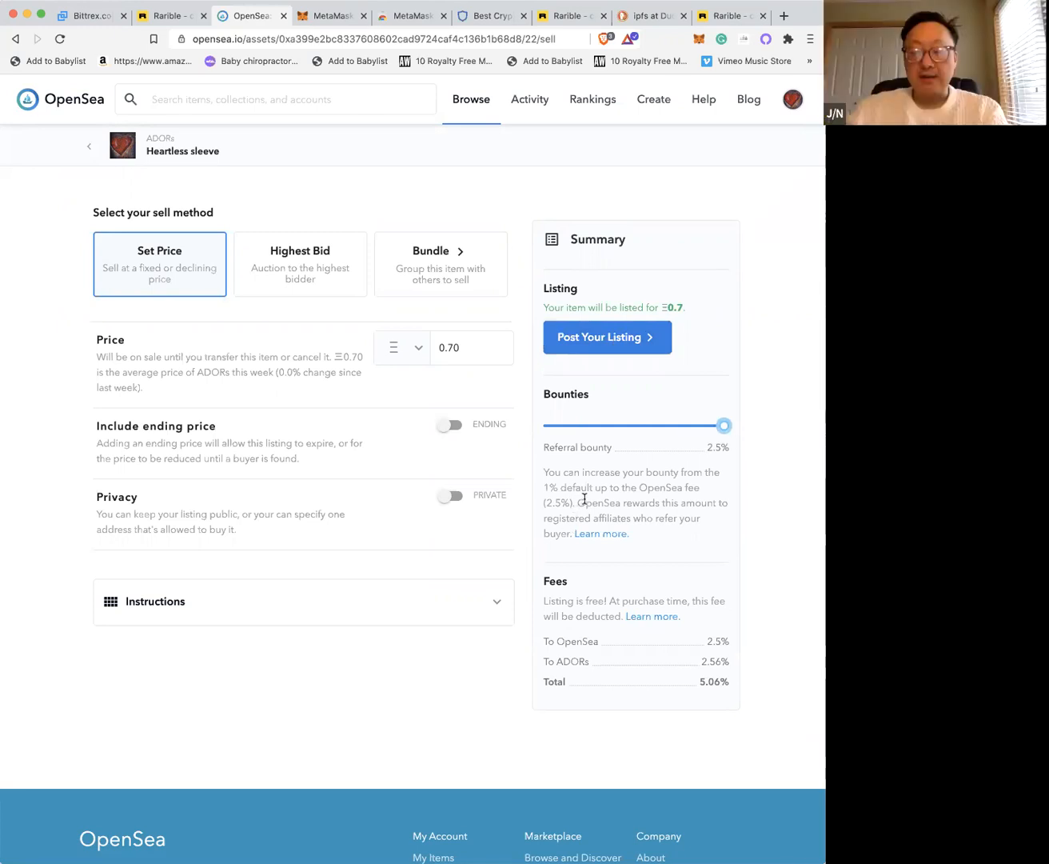
{"action": "left_click_drag", "start_coordinate": [724, 425], "coordinate": [752, 426]}
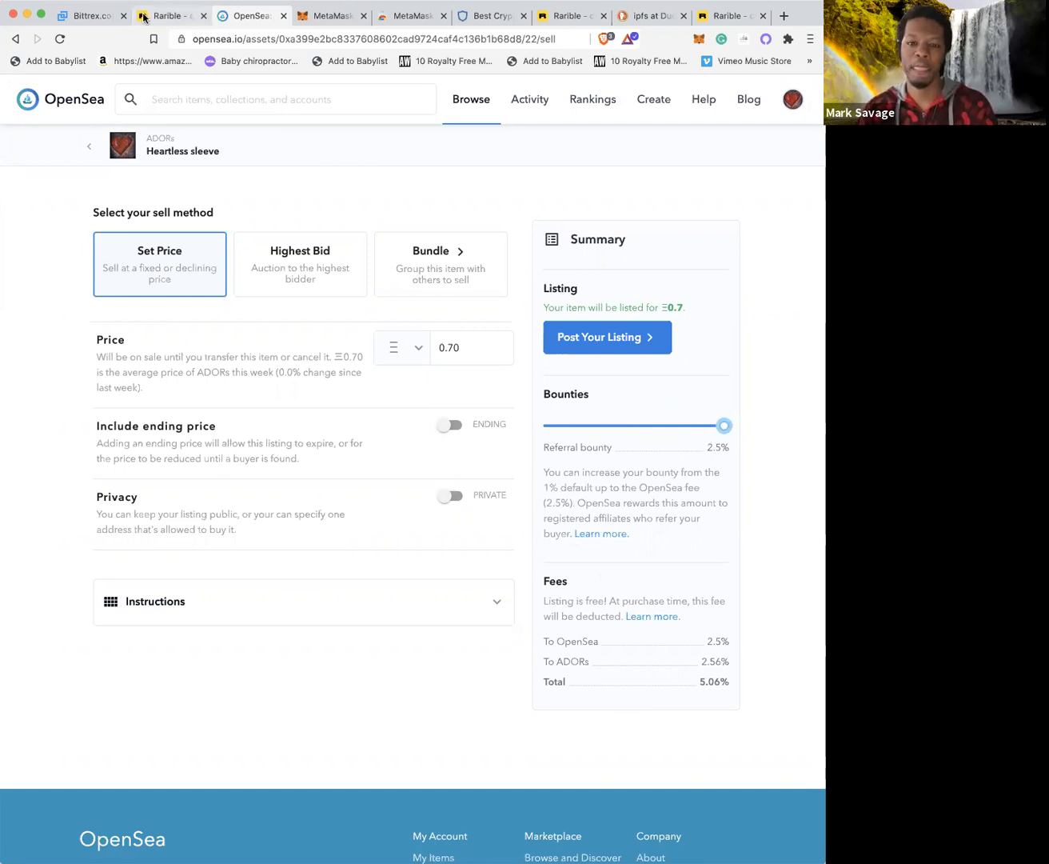
- Look back at Heartless sleeve on Rarible and adjust the OpenSea referral bounty to 2.5% again
{"action": "left_click", "coordinate": [142, 17]}
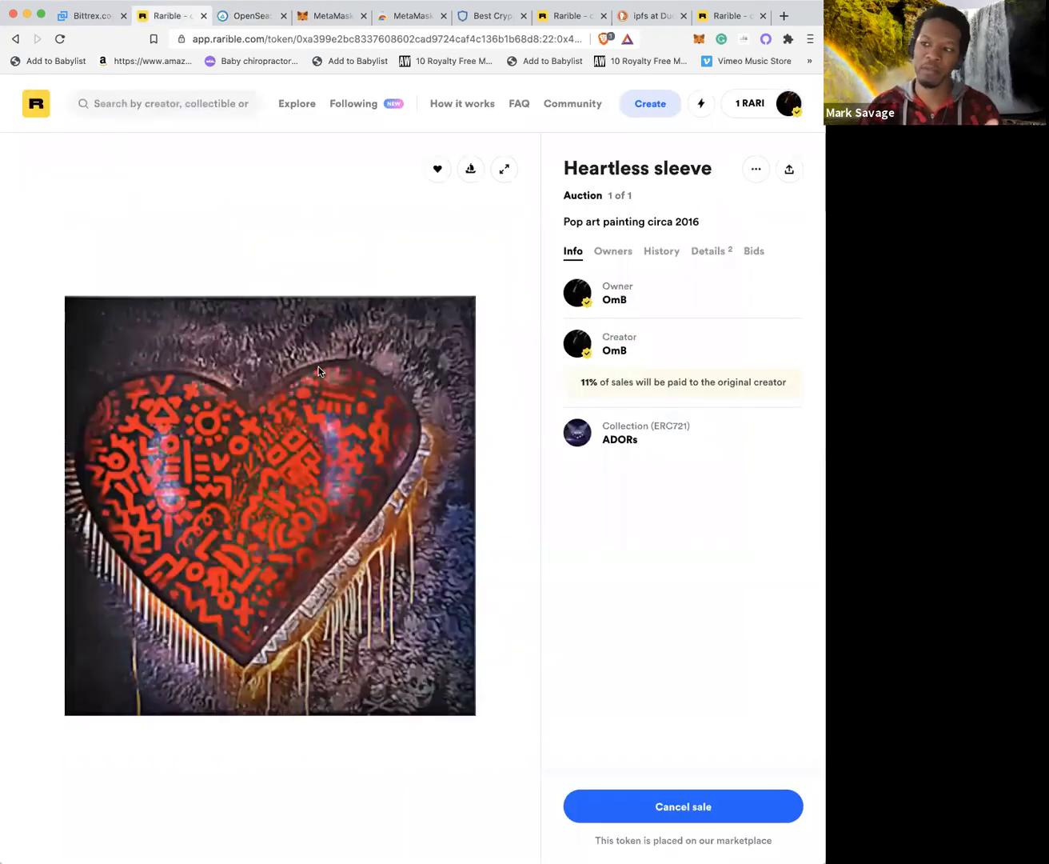
{"action": "left_click", "coordinate": [251, 16]}
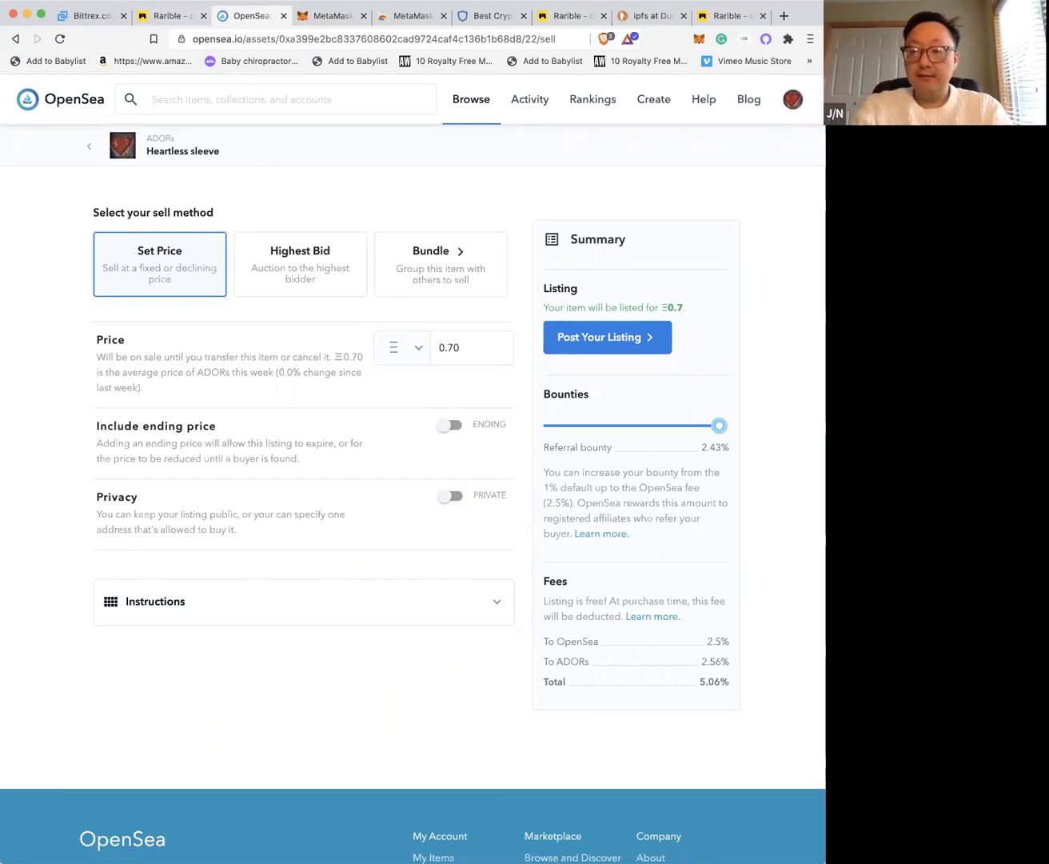
{"action": "left_click", "coordinate": [158, 17]}
{"action": "left_click", "coordinate": [241, 18]}
{"action": "left_click_drag", "start_coordinate": [709, 426], "coordinate": [735, 426]}
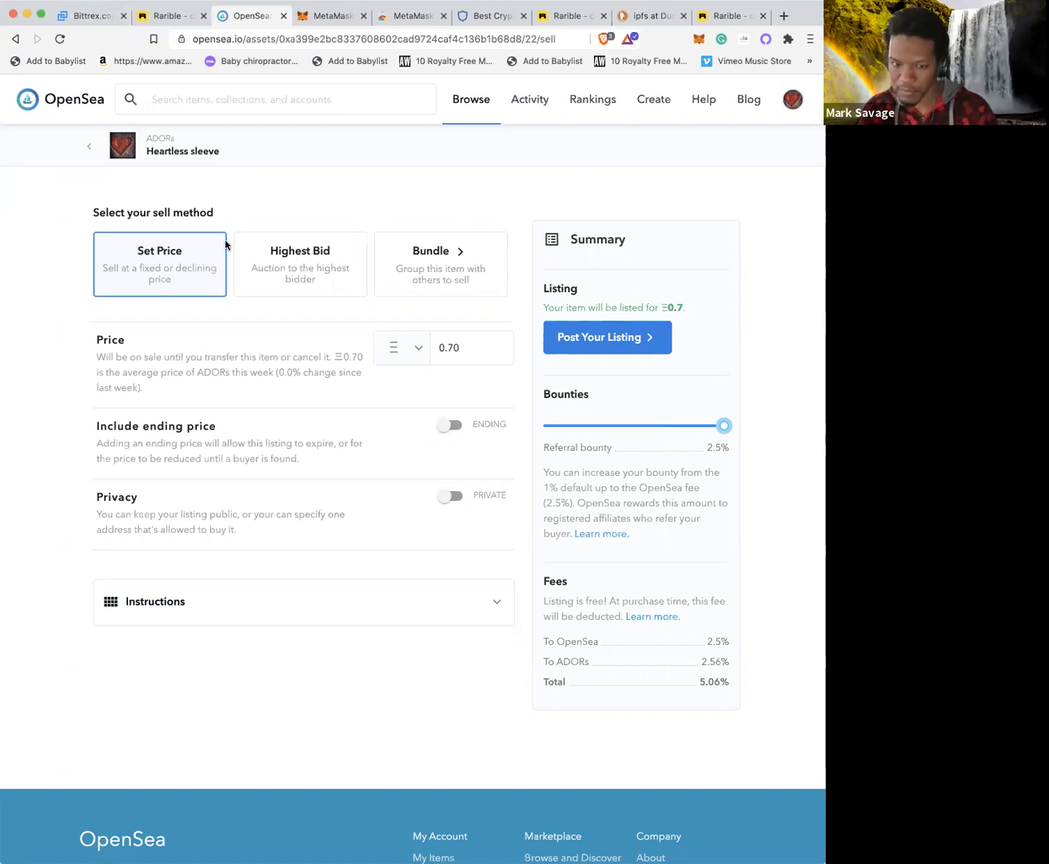
- Go back to Rarible and reopen Heartless sleeve from the collectibles on the creator profile
{"action": "left_click", "coordinate": [165, 17]}
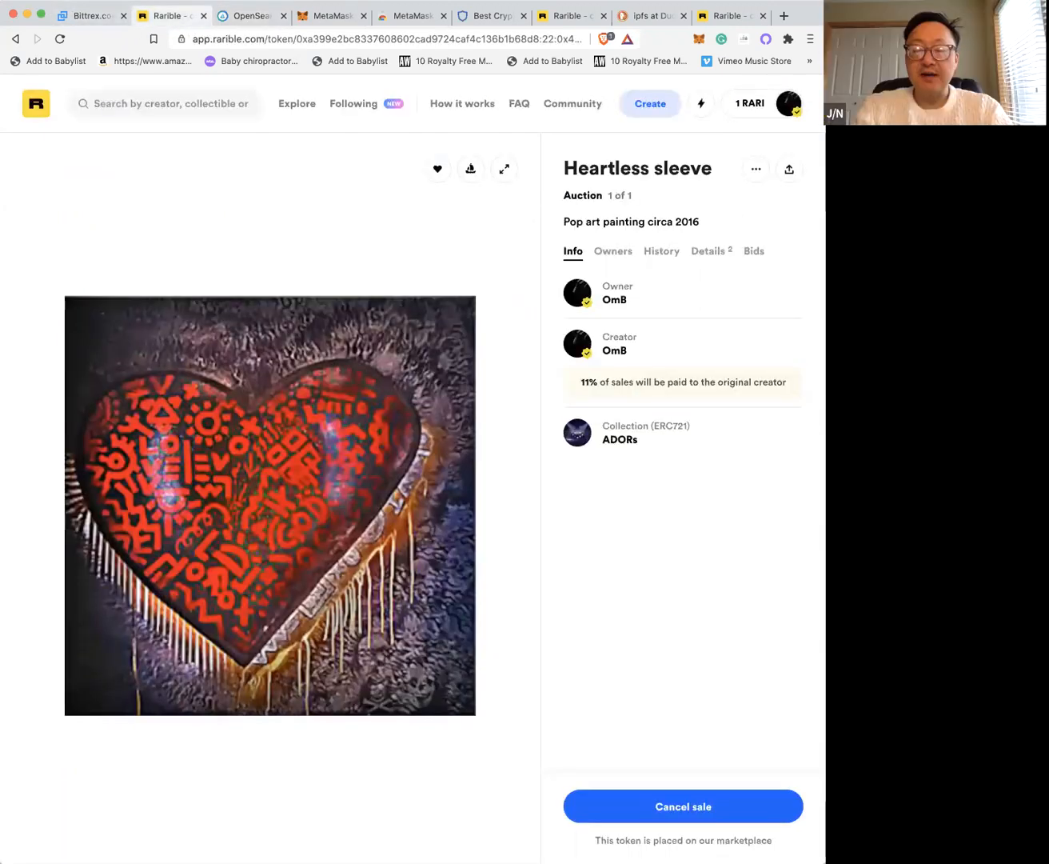
{"action": "left_click", "coordinate": [246, 16]}
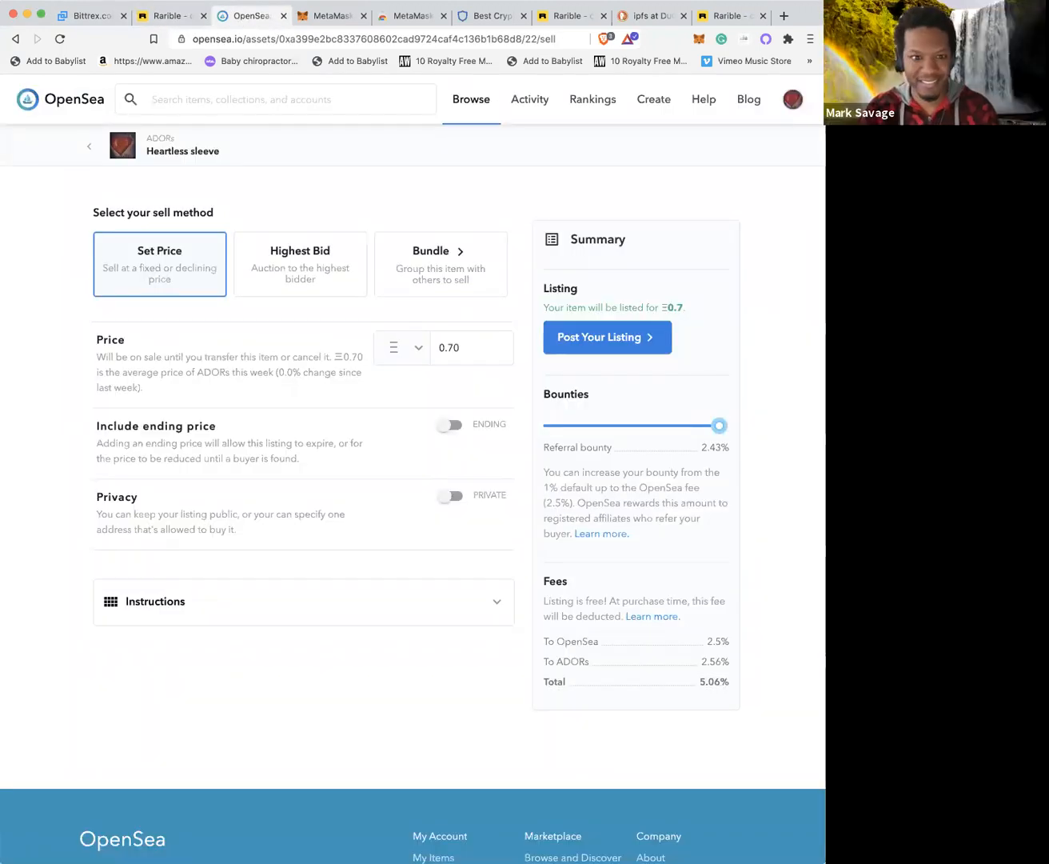
{"action": "left_click", "coordinate": [165, 16]}
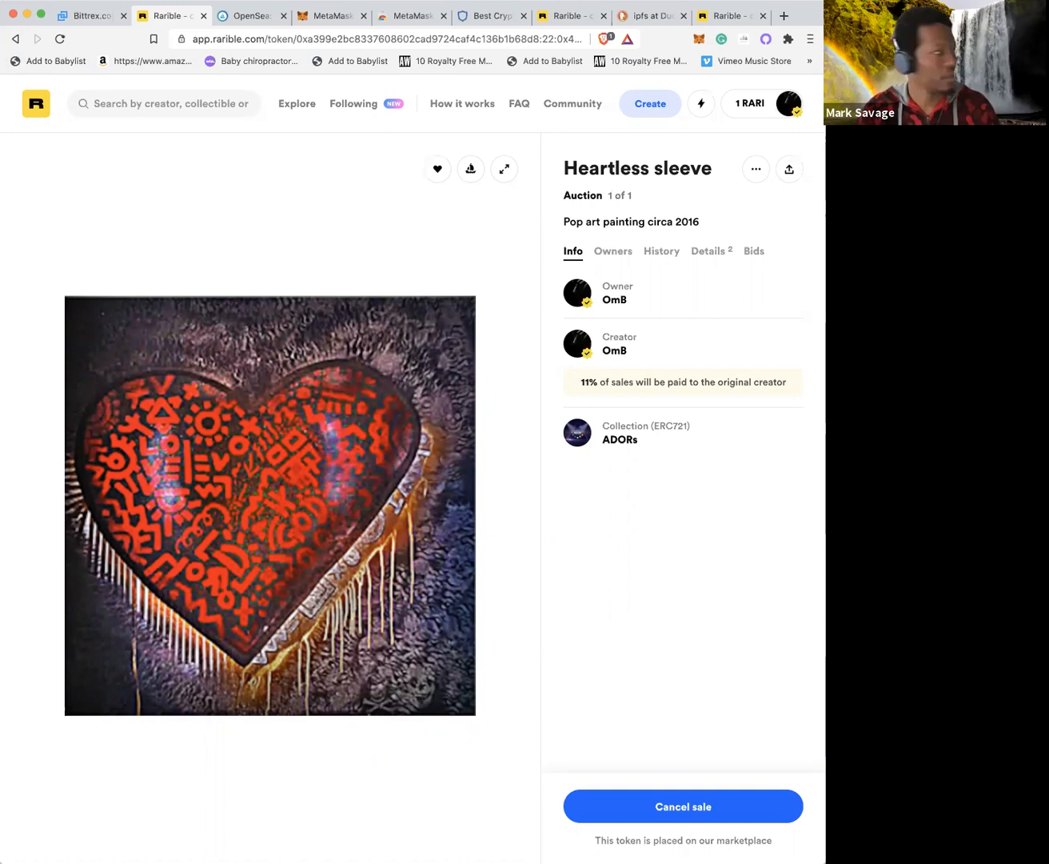
{"action": "left_click", "coordinate": [787, 103]}
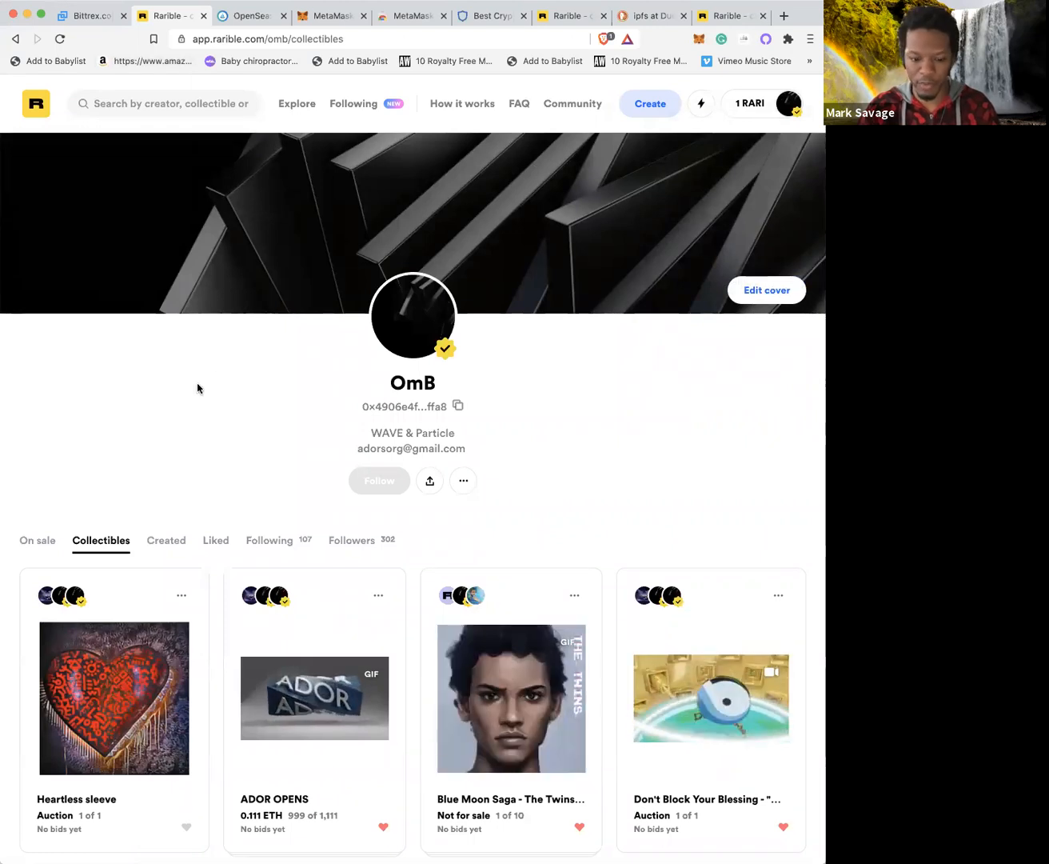
{"action": "scroll", "coordinate": [199, 389], "scroll_direction": "down", "scroll_amount": 2}
{"action": "scroll", "coordinate": [198, 388], "scroll_direction": "down", "scroll_amount": 1}
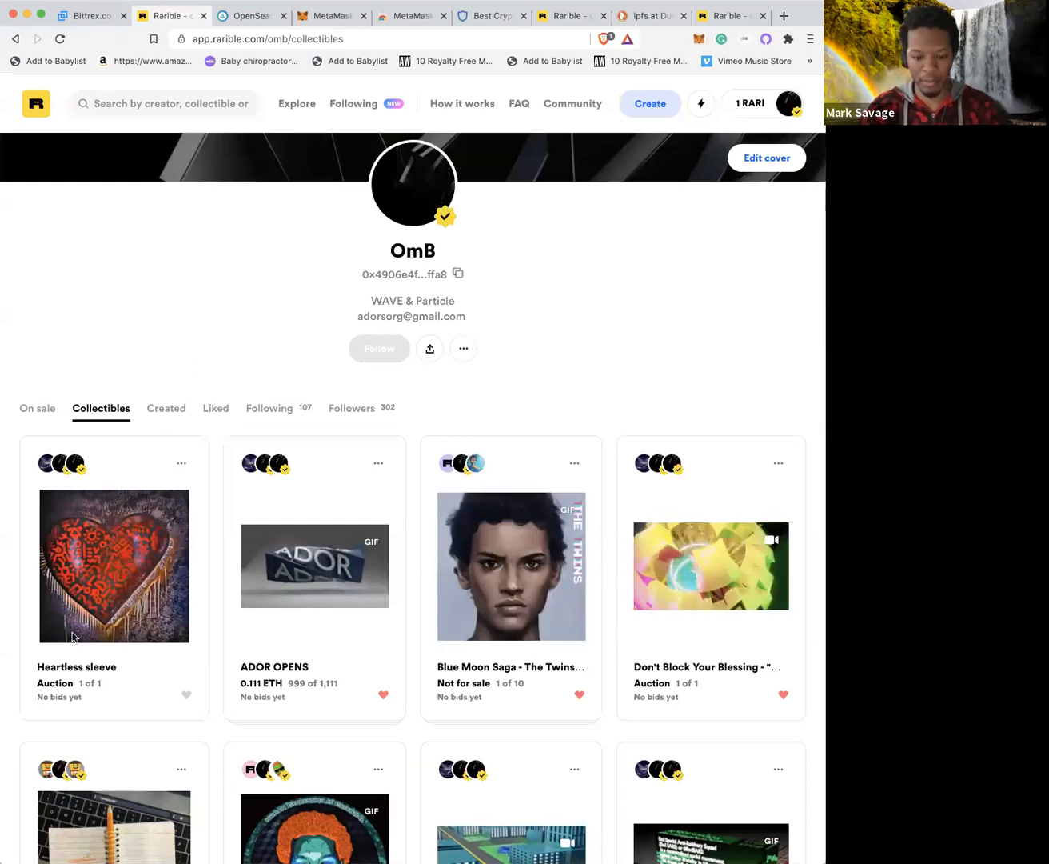
{"action": "left_click", "coordinate": [87, 671]}
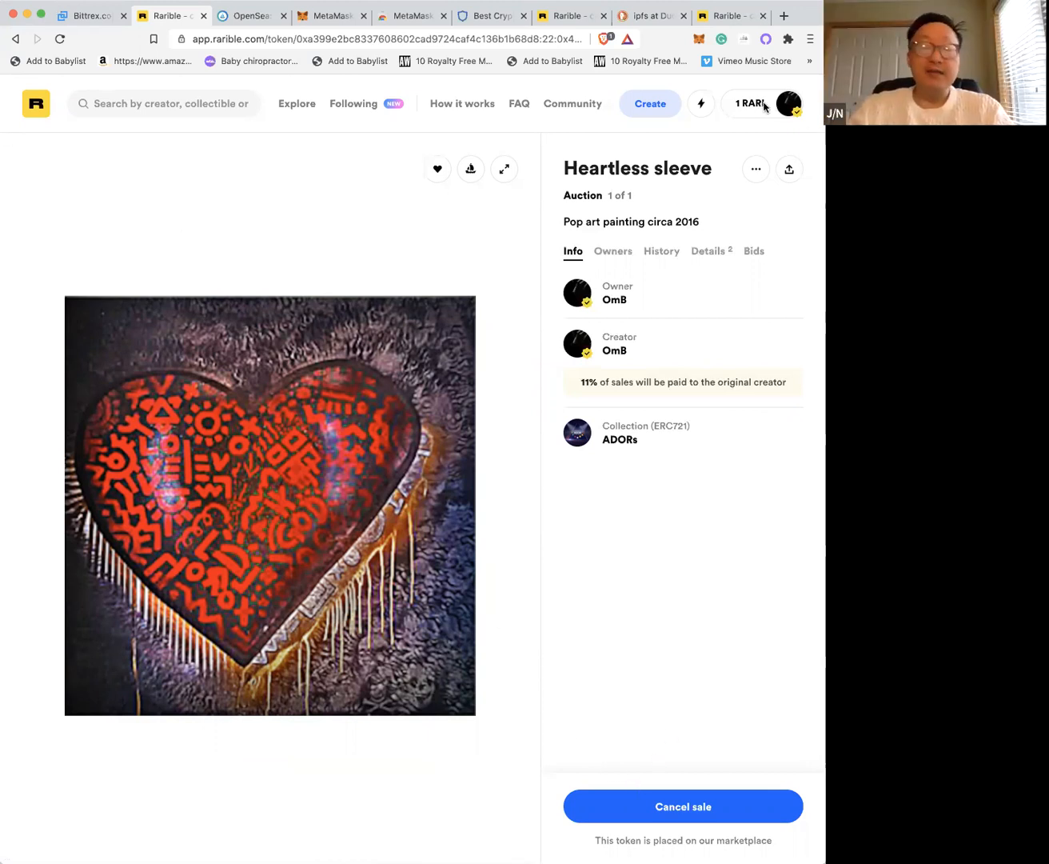
- Switch the MetaMask wallet to account B1 and dismiss the Follow steps dialog on Rarible
{"action": "left_click", "coordinate": [703, 37]}
{"action": "left_click", "coordinate": [684, 75]}
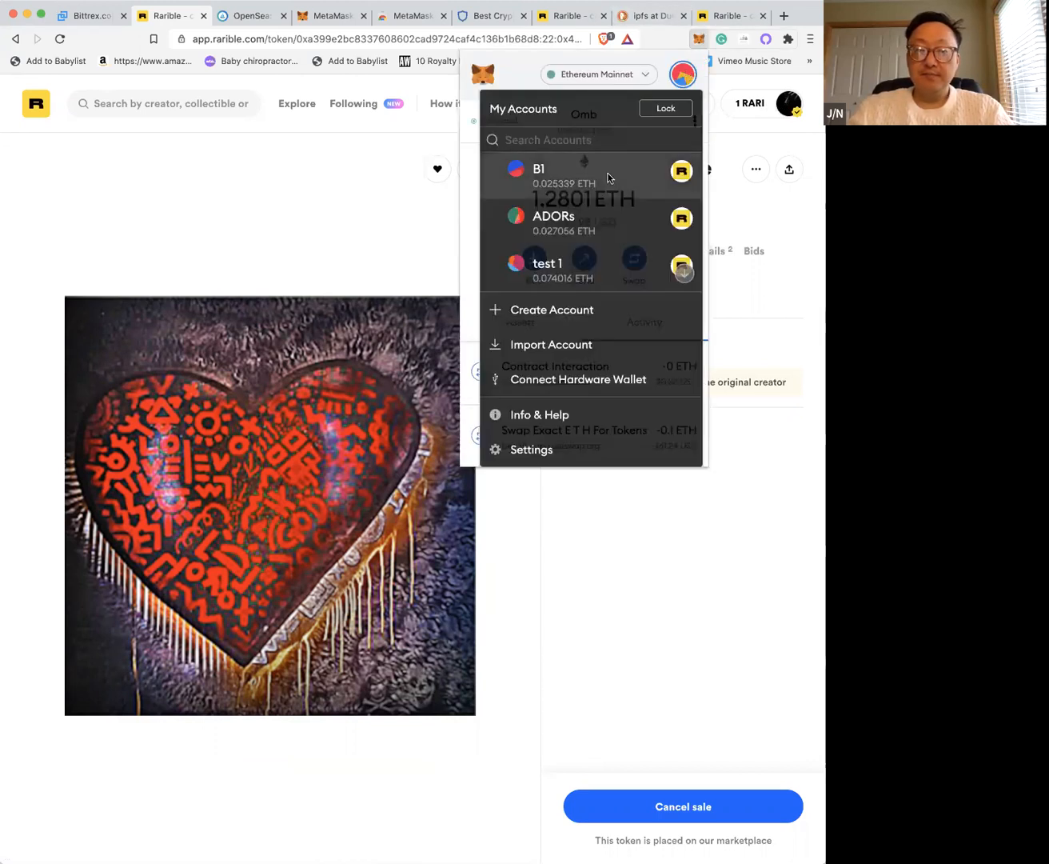
{"action": "left_click", "coordinate": [608, 177]}
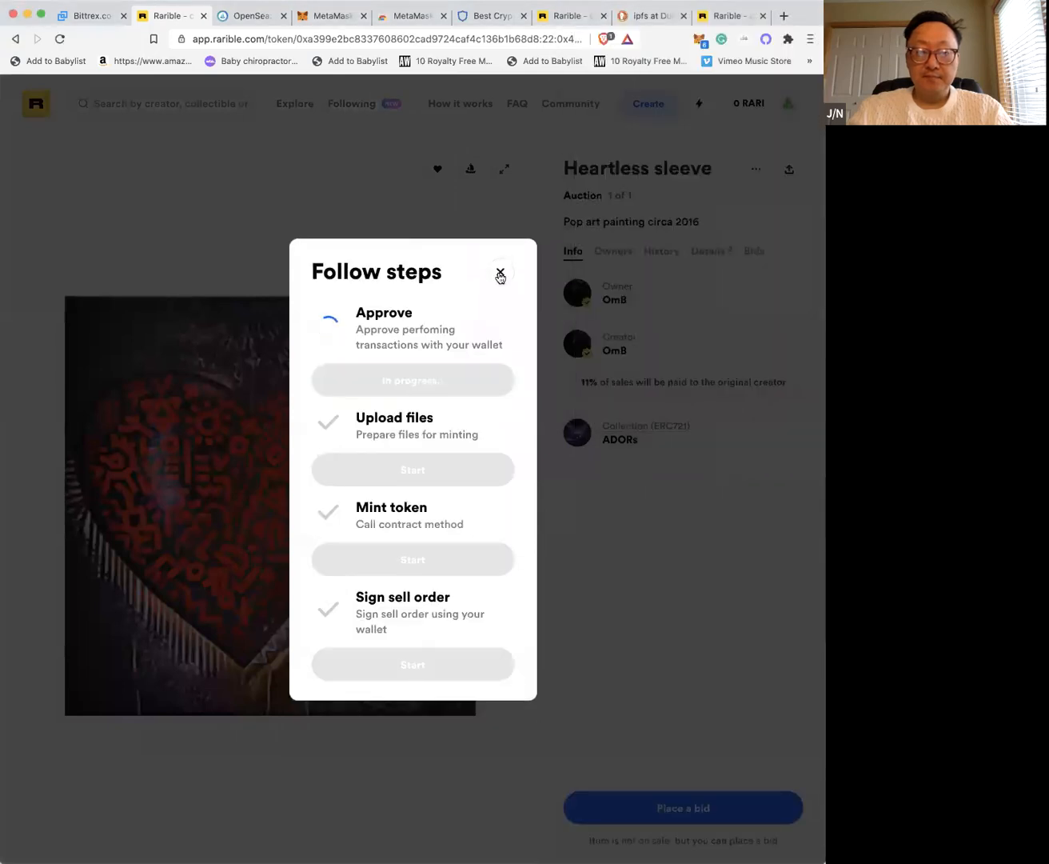
{"action": "left_click", "coordinate": [500, 274]}
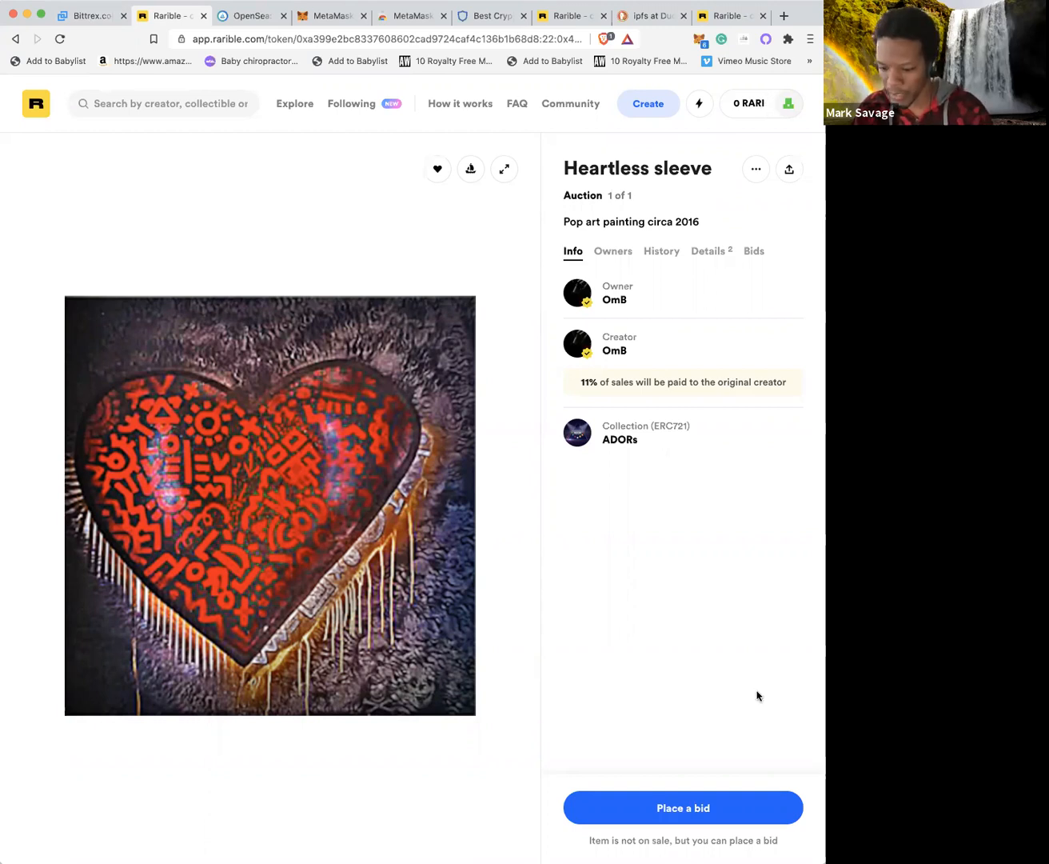
- Try to place a .01 ETH bid on Heartless sleeve, then close the bid's Follow steps dialog
{"action": "left_click", "coordinate": [689, 806]}
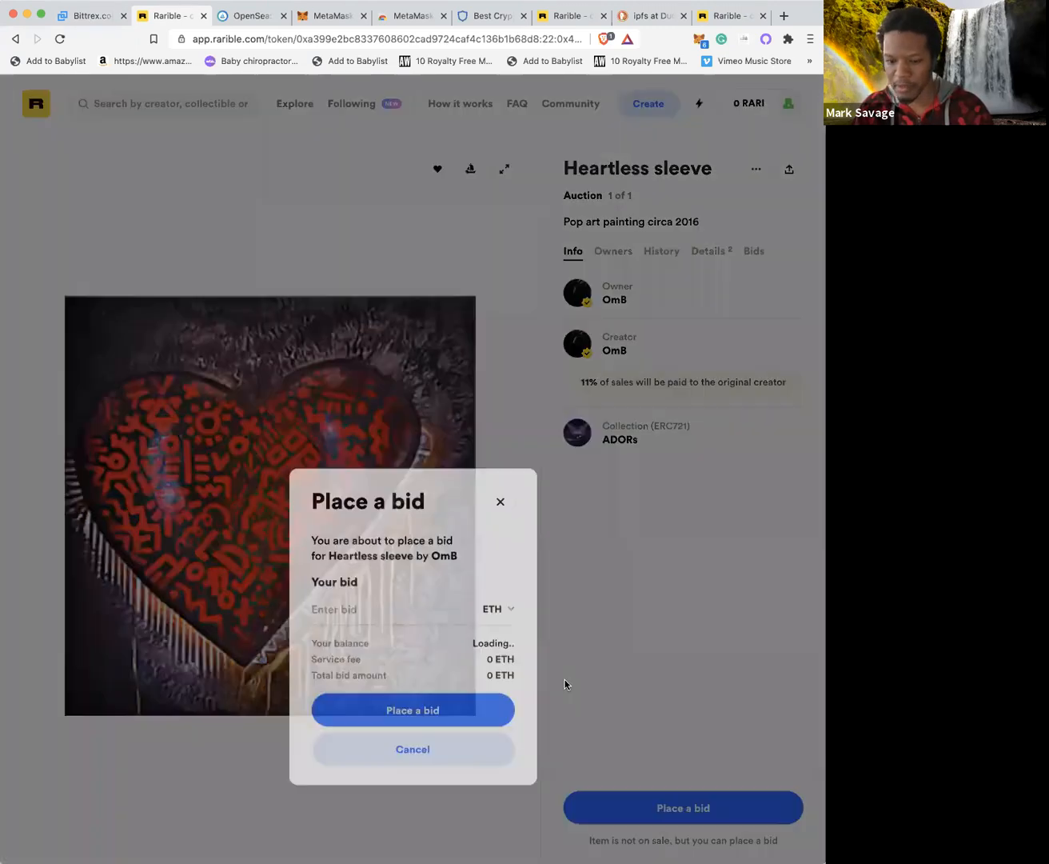
{"action": "left_click", "coordinate": [320, 448]}
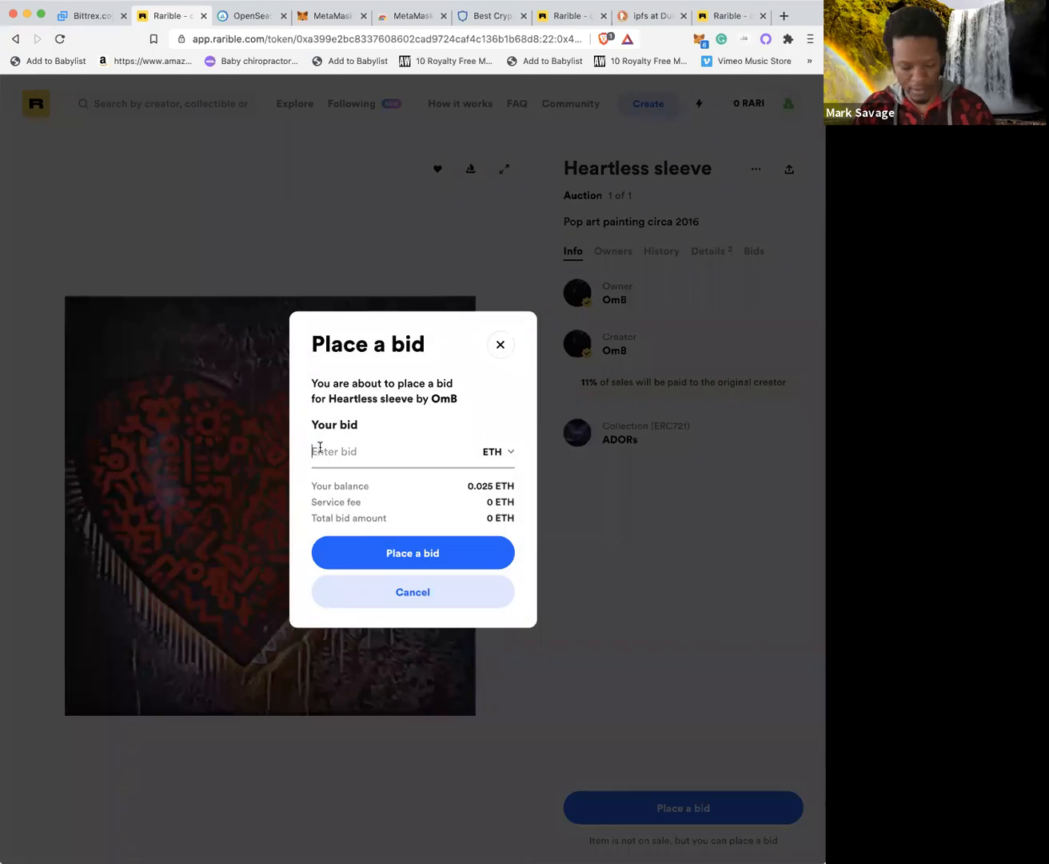
{"action": "type", "text": "1"}
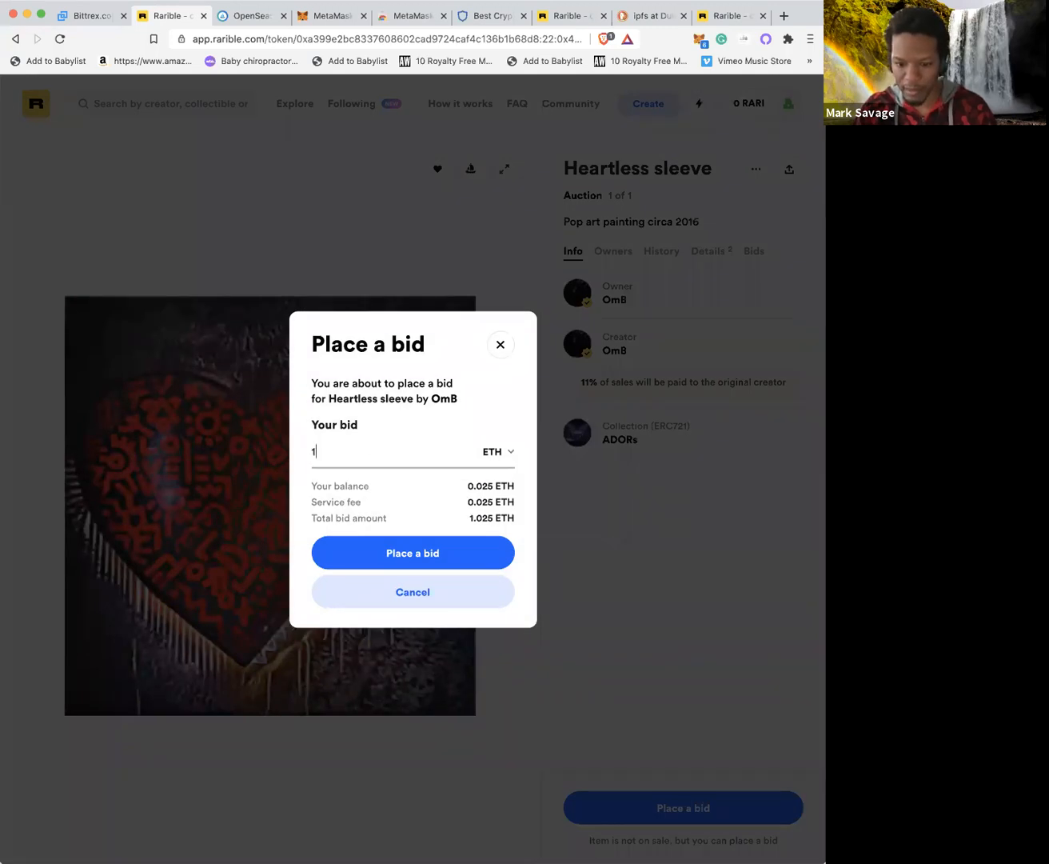
{"action": "key", "text": "BackSpace"}
{"action": "type", "text": ".01"}
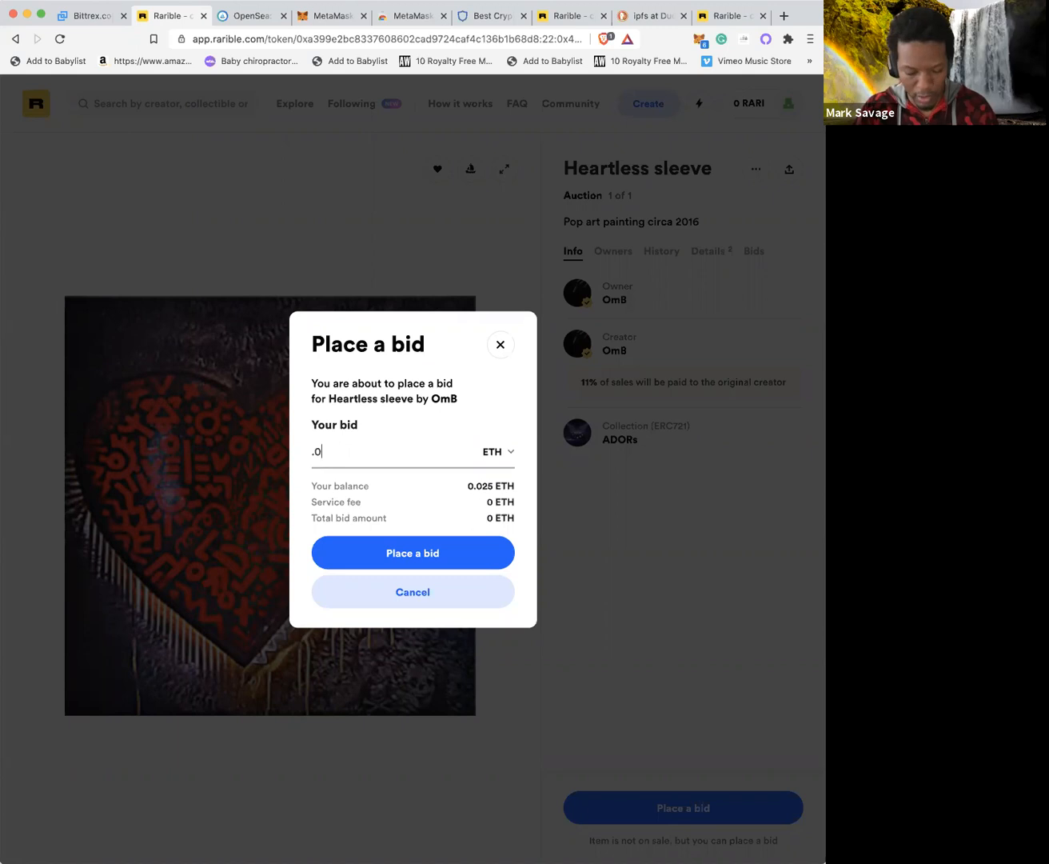
{"action": "left_click", "coordinate": [410, 554]}
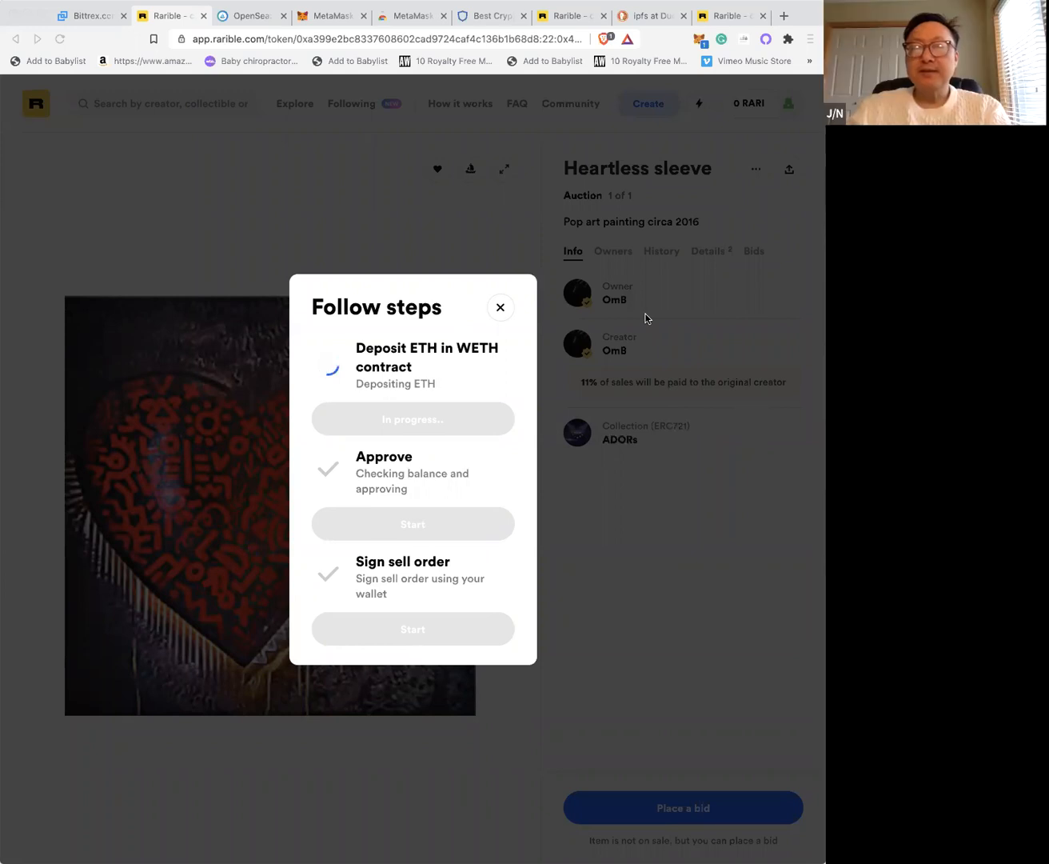
{"action": "left_click", "coordinate": [642, 423]}
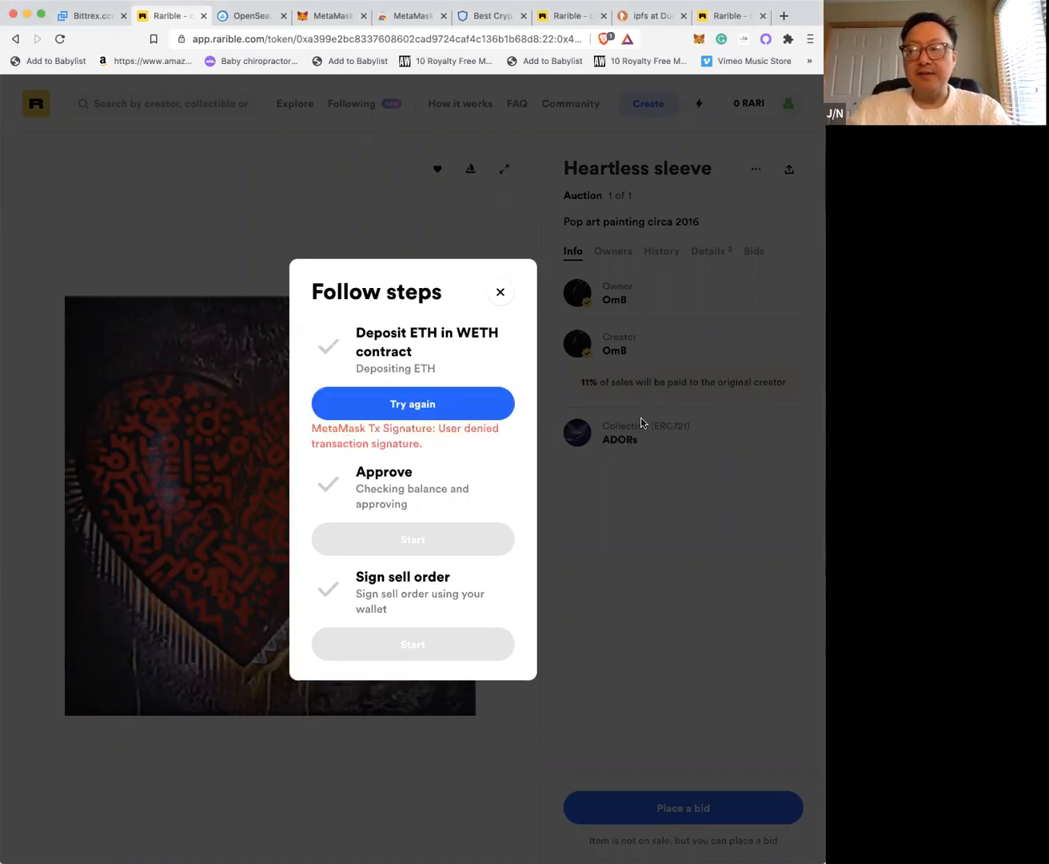
{"action": "left_click", "coordinate": [500, 292]}
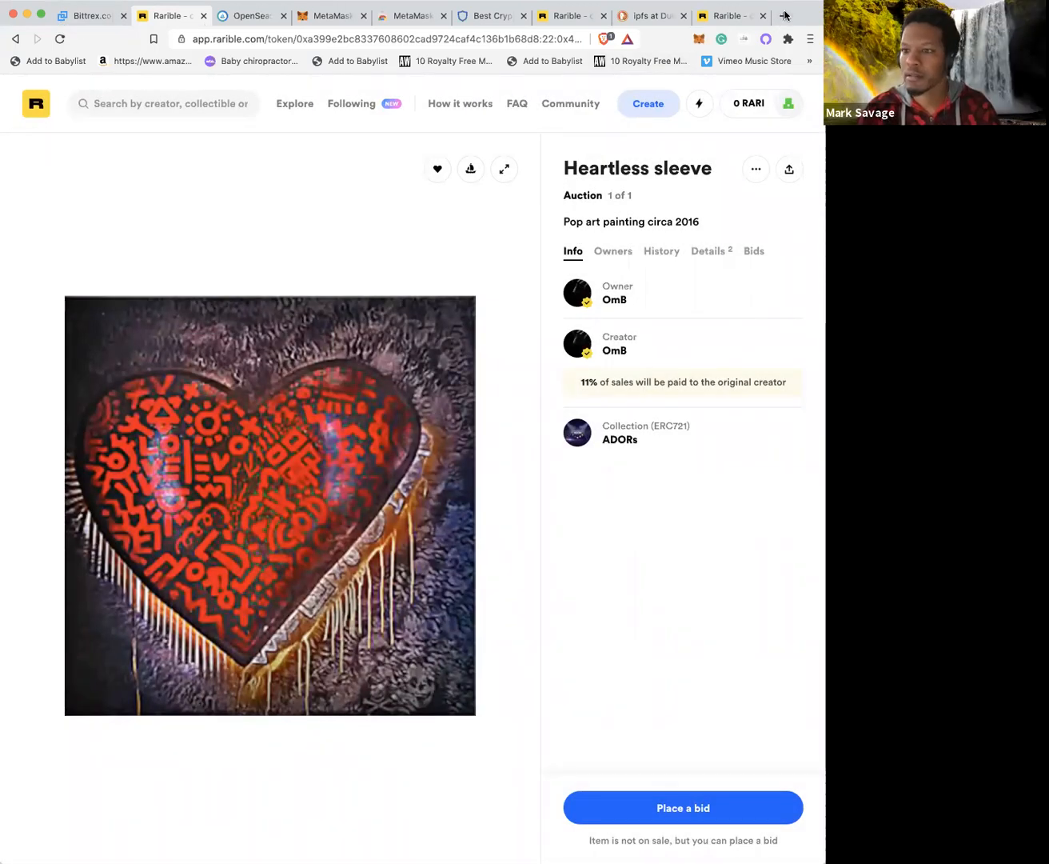
- Open superrare.co in a new tab and look over its home page and Editorial section
{"action": "left_click", "coordinate": [785, 16]}
{"action": "type", "text": "su"}
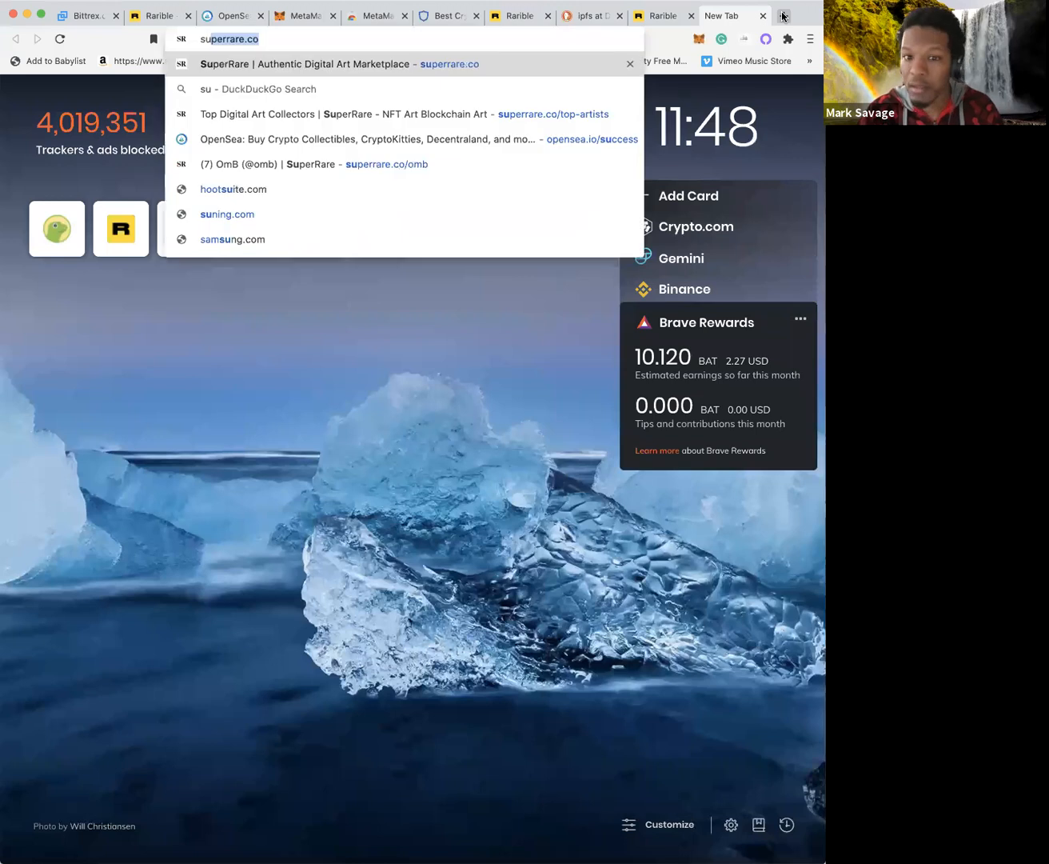
{"action": "type", "text": "p"}
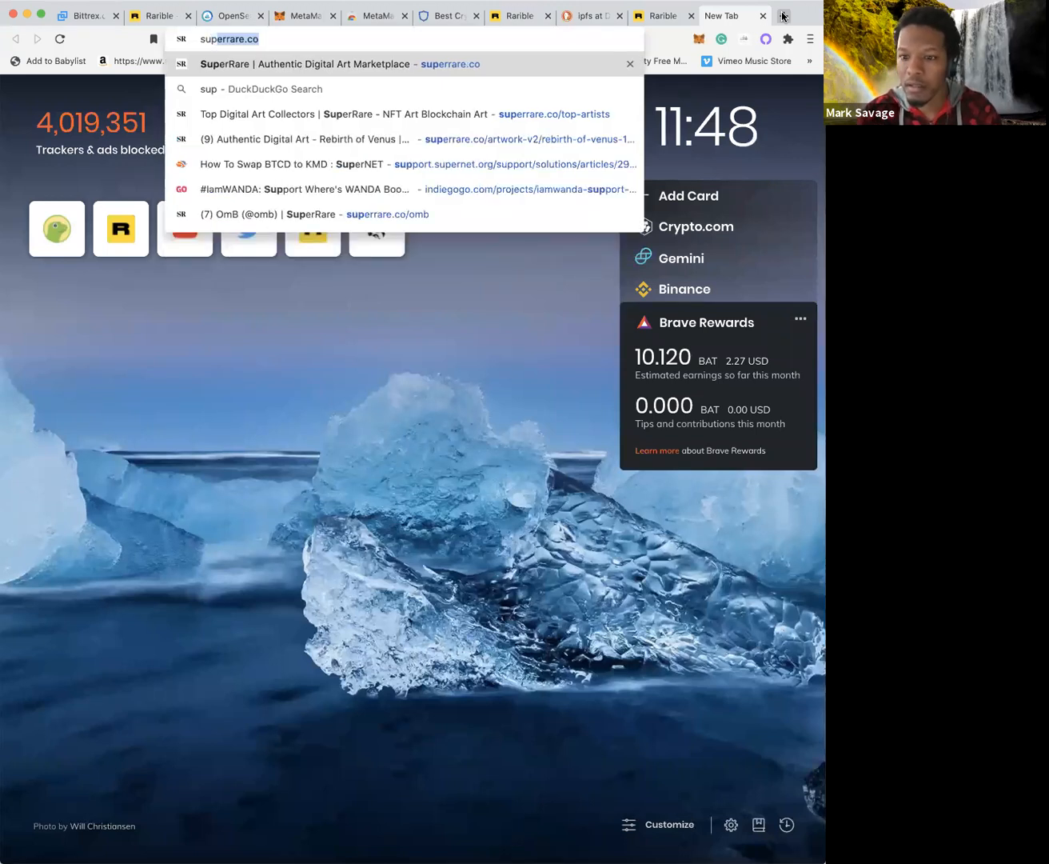
{"action": "key", "text": "Right"}
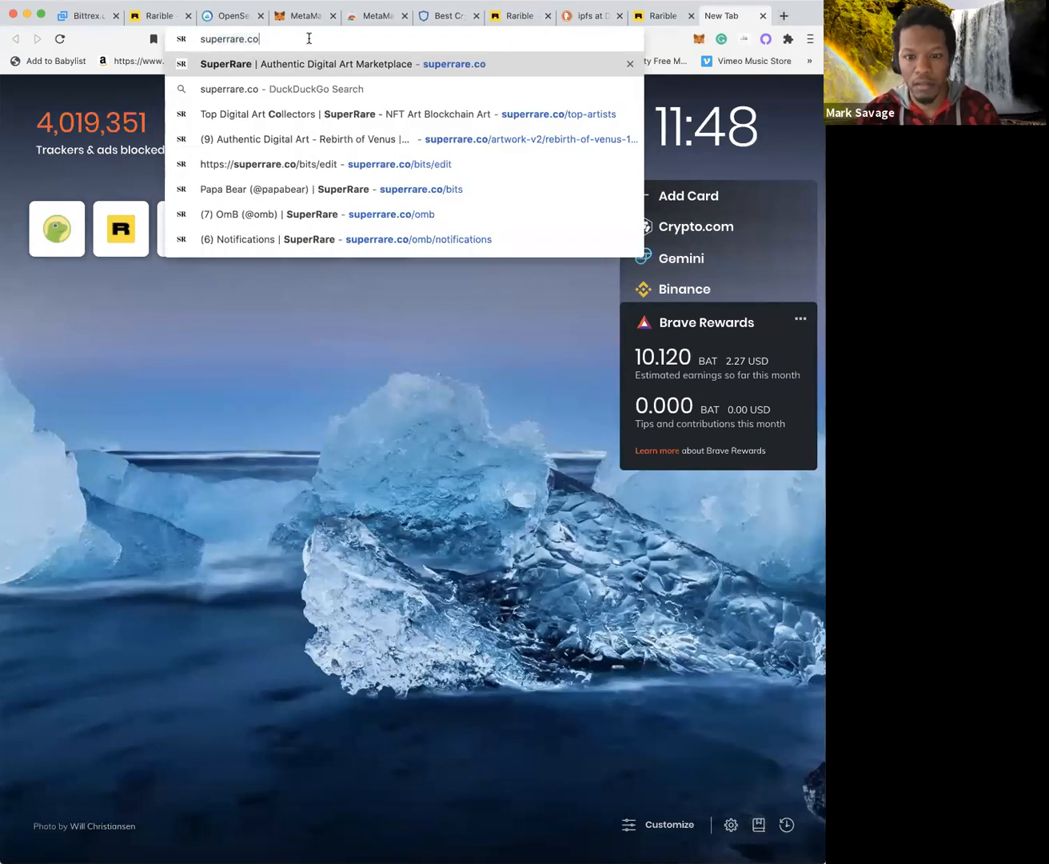
{"action": "key", "text": "Return"}
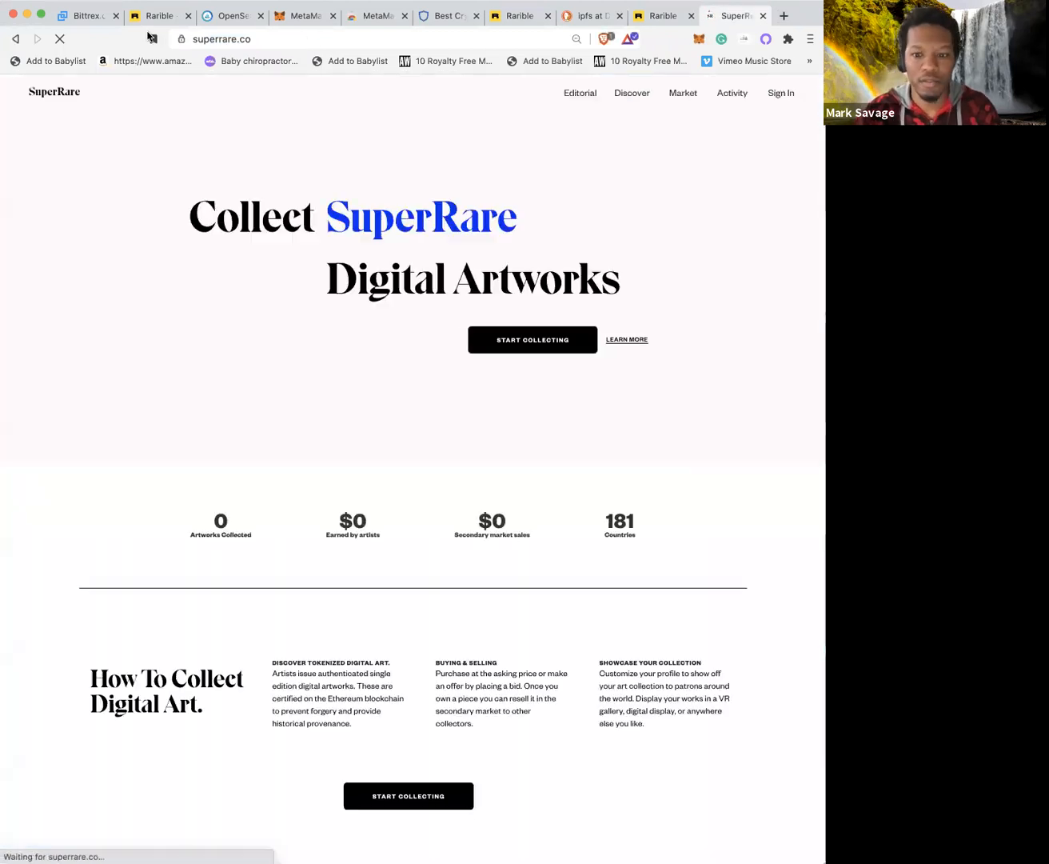
{"action": "scroll", "coordinate": [484, 299], "scroll_direction": "down", "scroll_amount": 5}
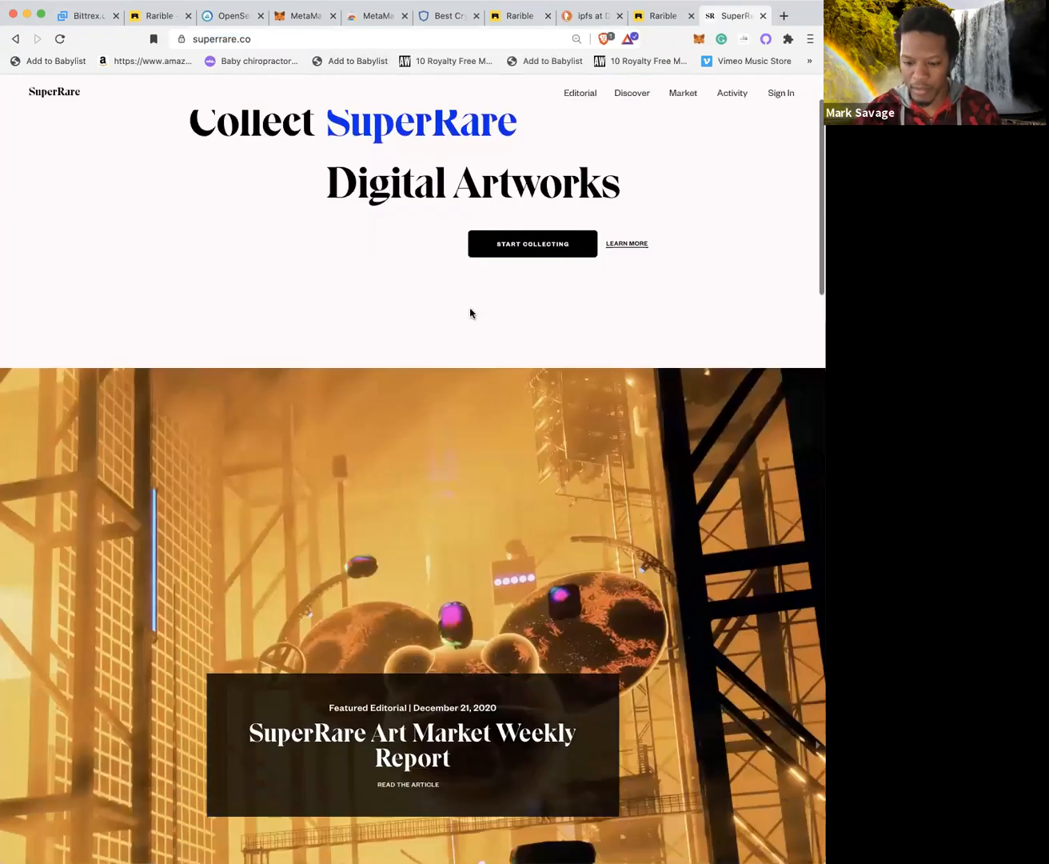
{"action": "scroll", "coordinate": [568, 112], "scroll_direction": "up", "scroll_amount": 2}
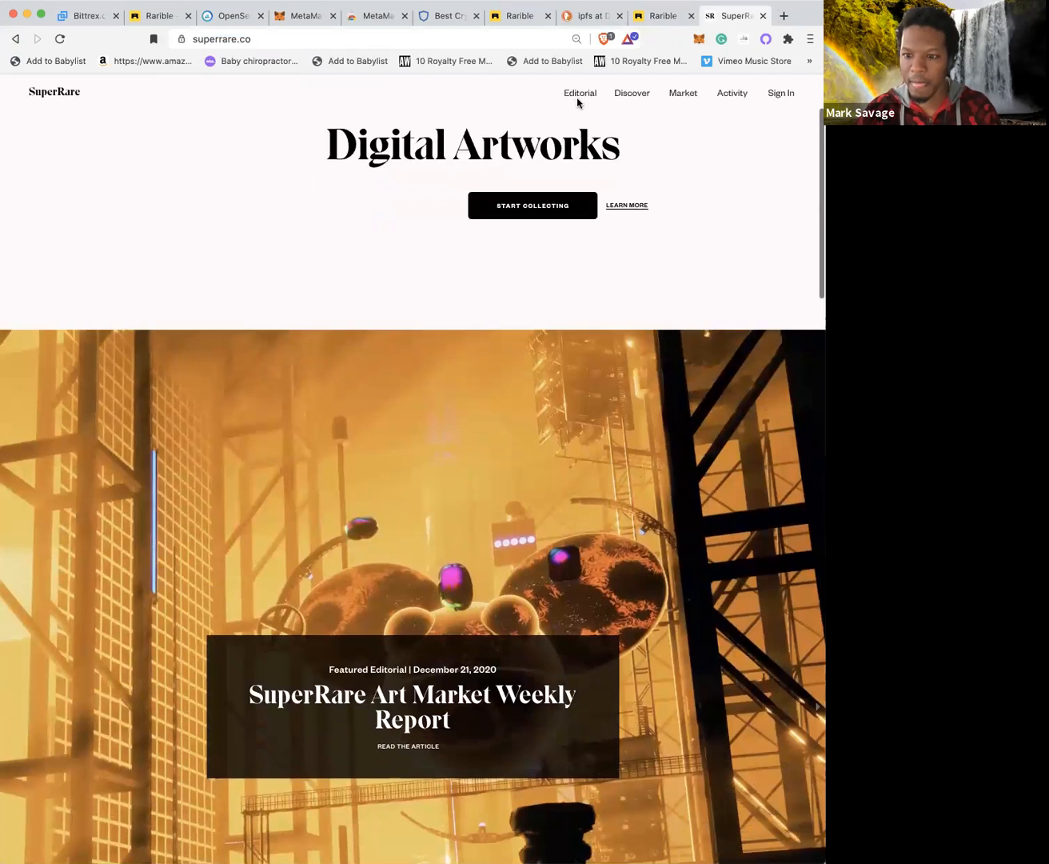
{"action": "left_click", "coordinate": [580, 94]}
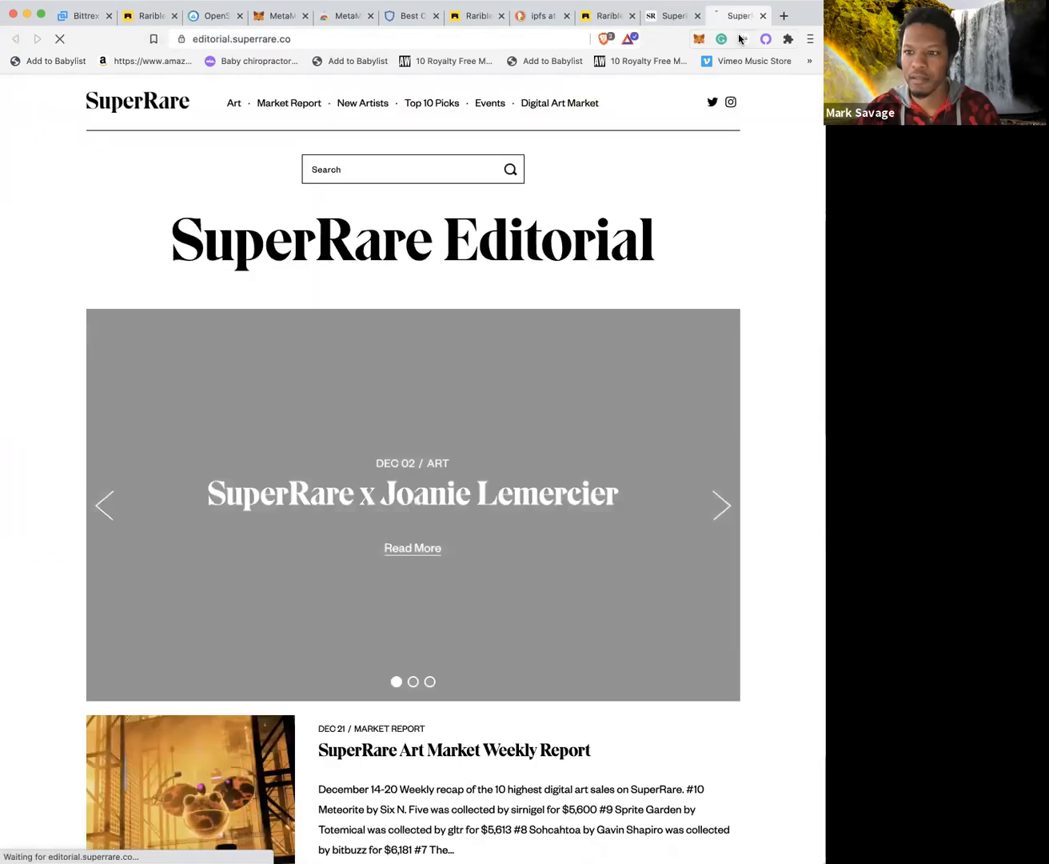
{"action": "left_click", "coordinate": [676, 16]}
- Search SuperRare's Discover page for deadmau5 and open the artwork In Titan's Light
{"action": "left_click", "coordinate": [621, 93]}
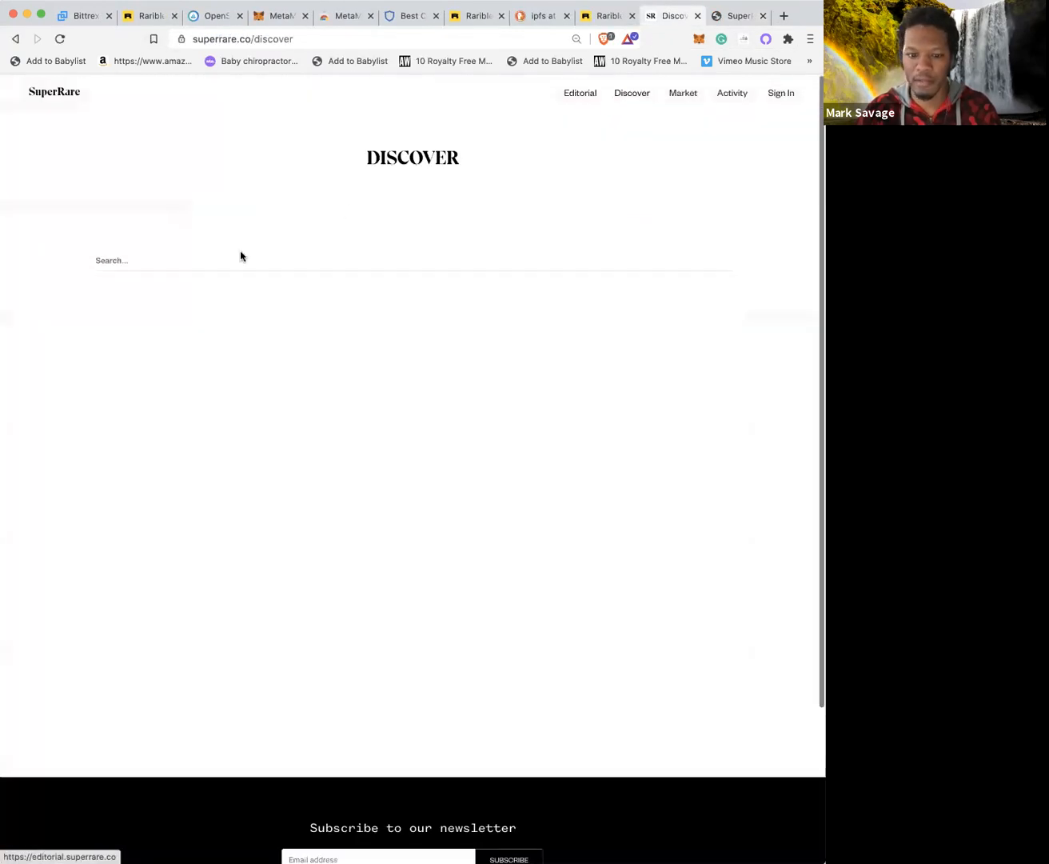
{"action": "left_click", "coordinate": [144, 259]}
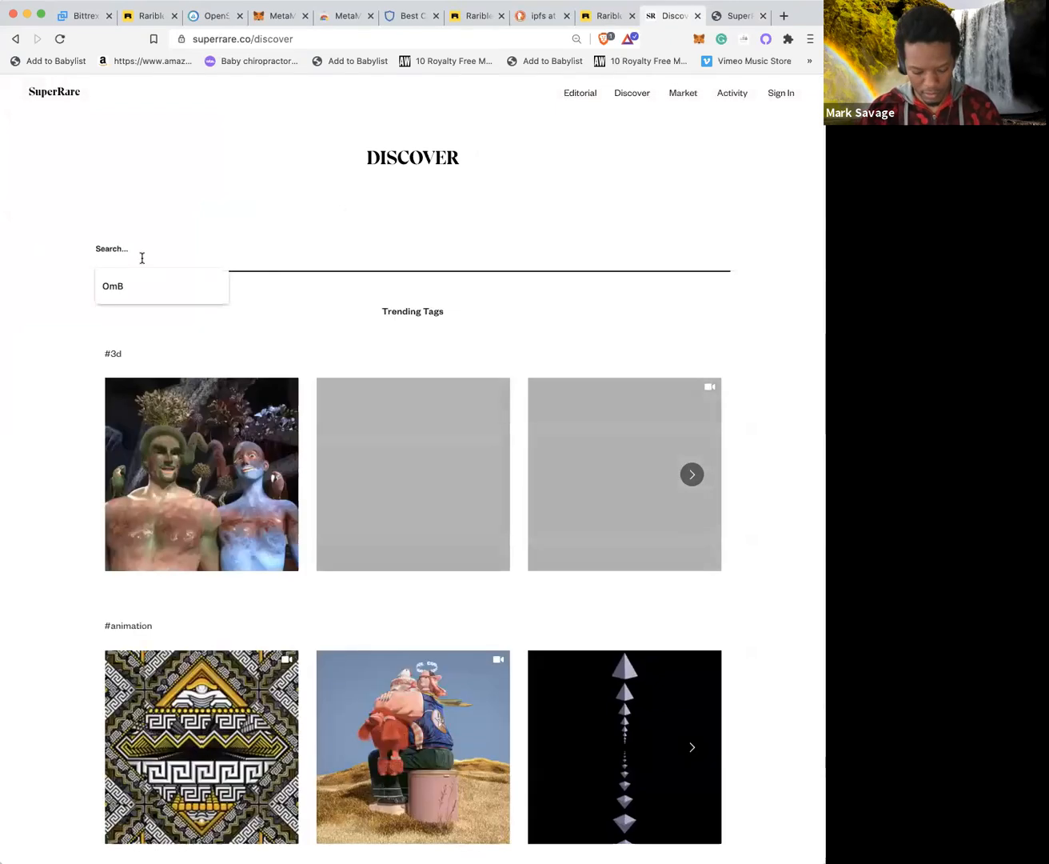
{"action": "type", "text": "deadm"}
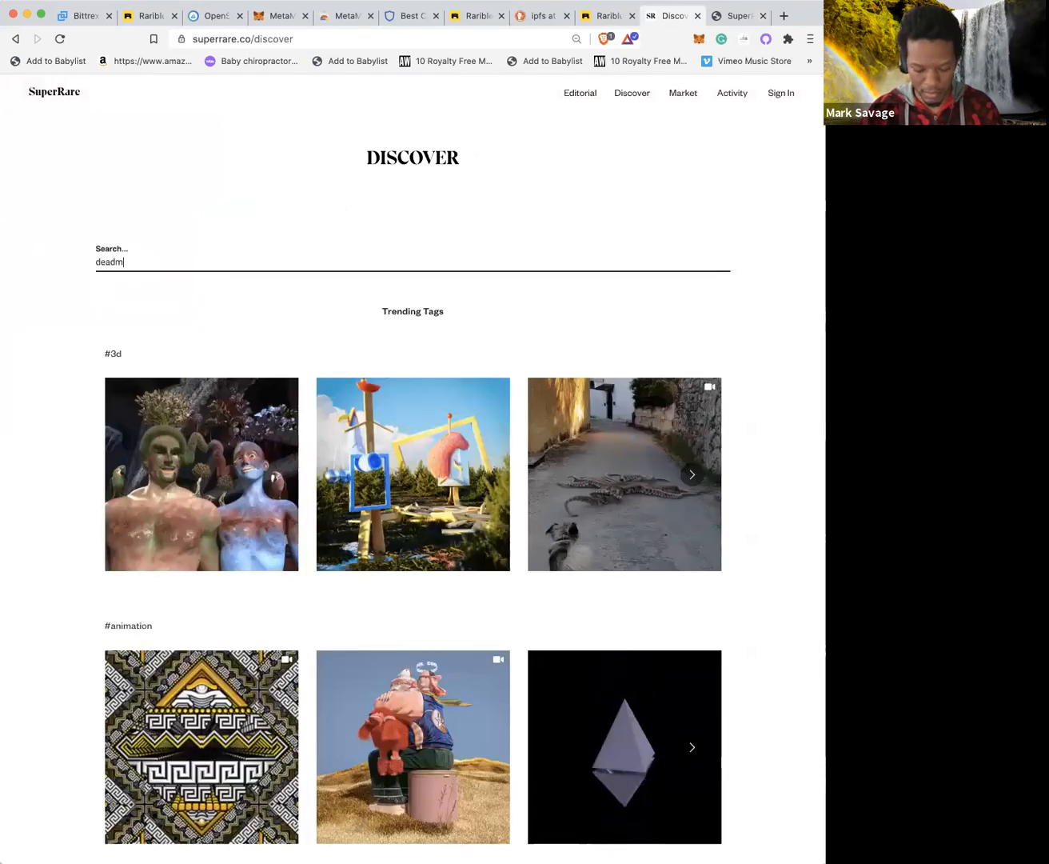
{"action": "type", "text": "au5"}
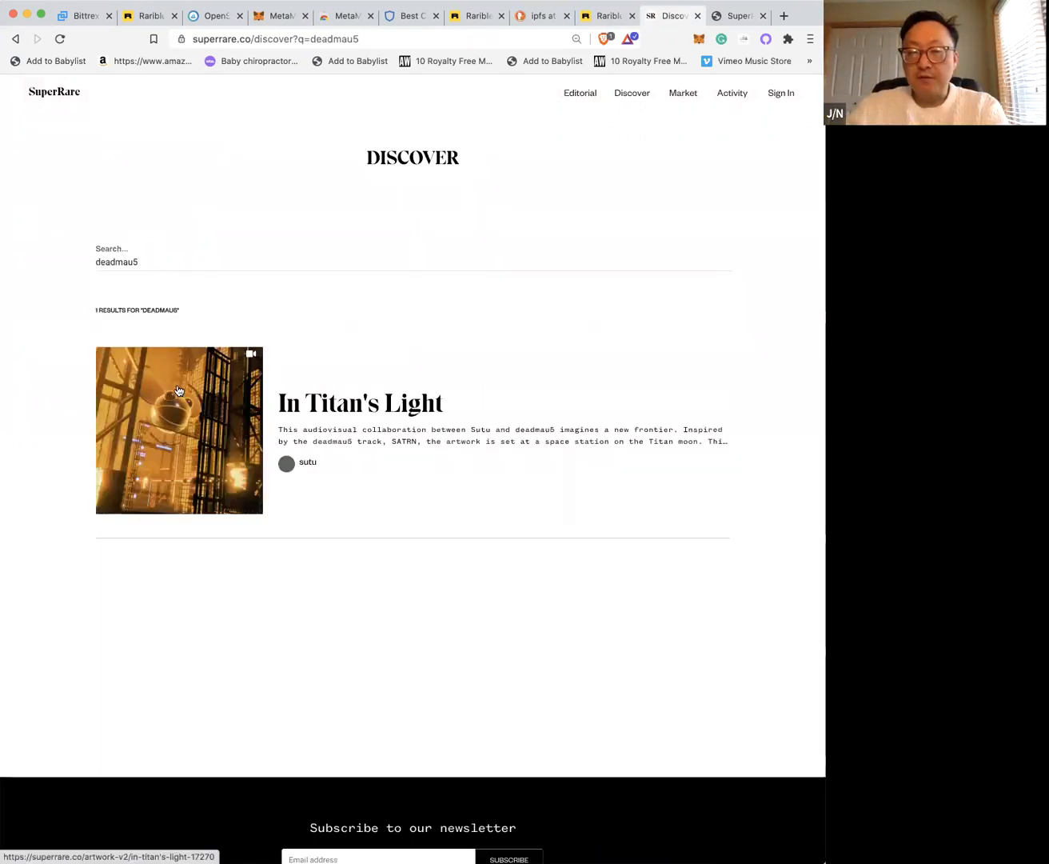
{"action": "left_click", "coordinate": [178, 391]}
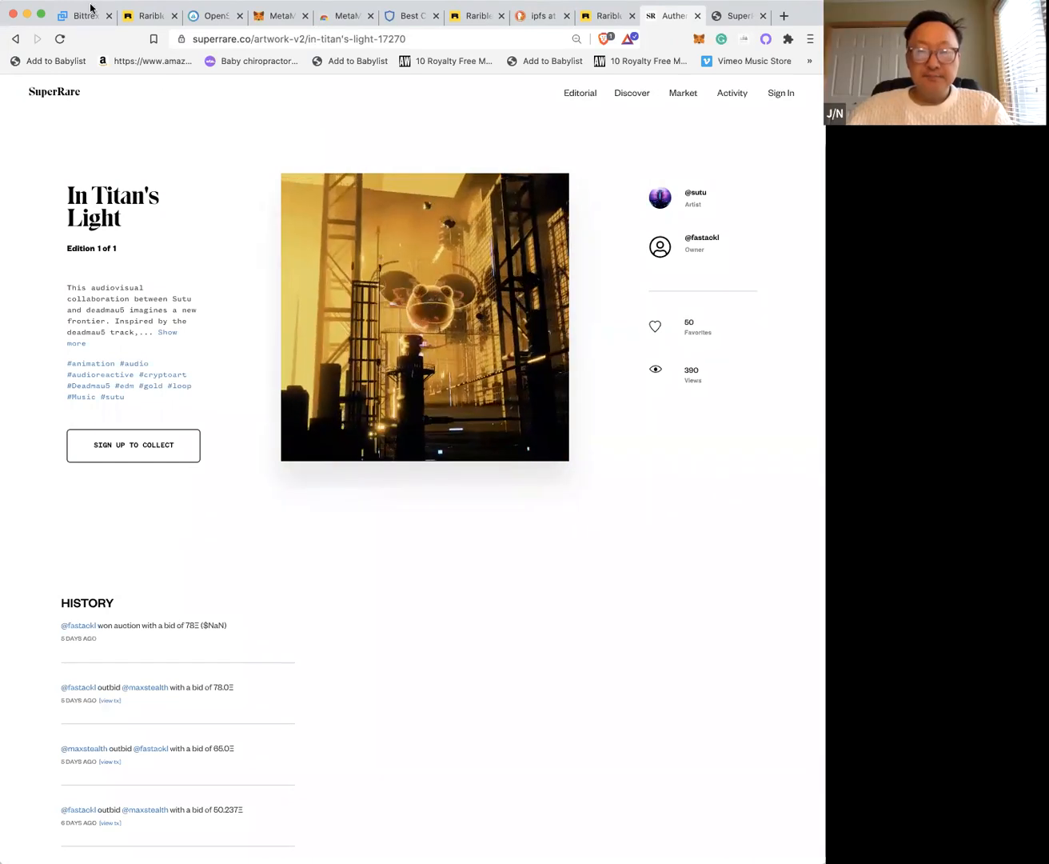
- Examine the winning auction bid in the artwork's history and return to Heartless sleeve on Rarible
{"action": "left_click_drag", "start_coordinate": [184, 624], "coordinate": [226, 625]}
{"action": "left_click", "coordinate": [184, 624]}
{"action": "left_click", "coordinate": [240, 599]}
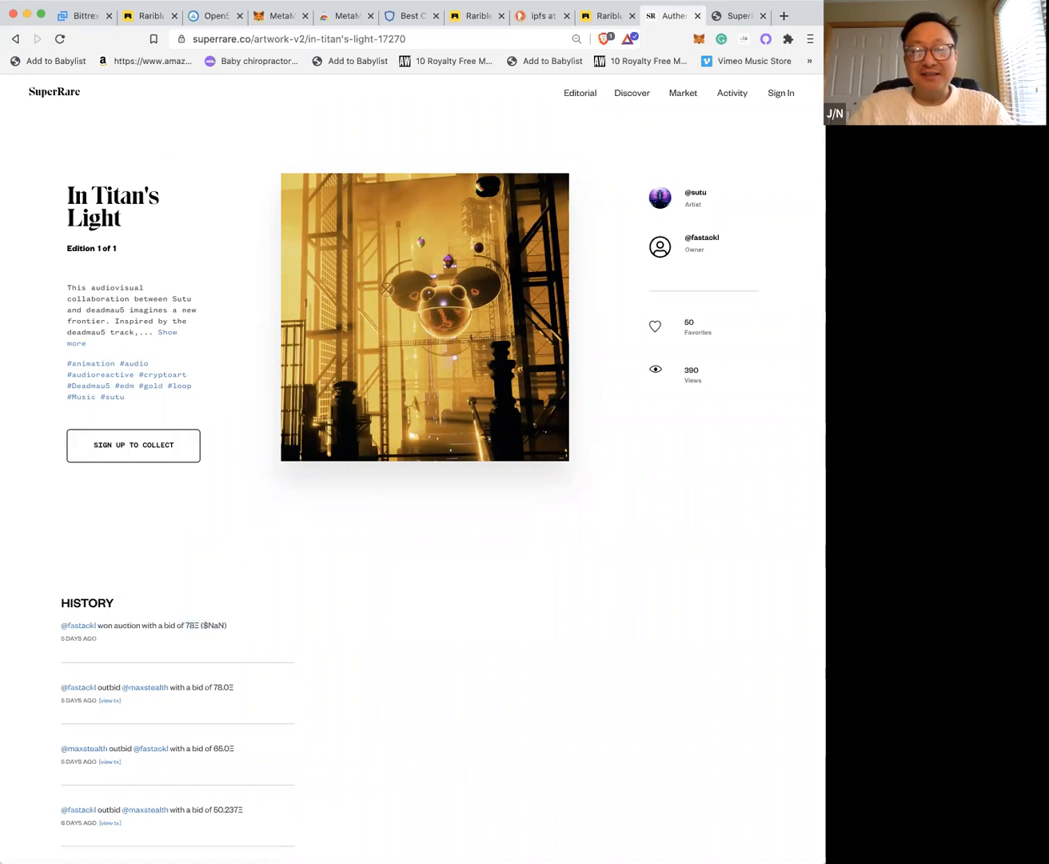
{"action": "left_click", "coordinate": [151, 16]}
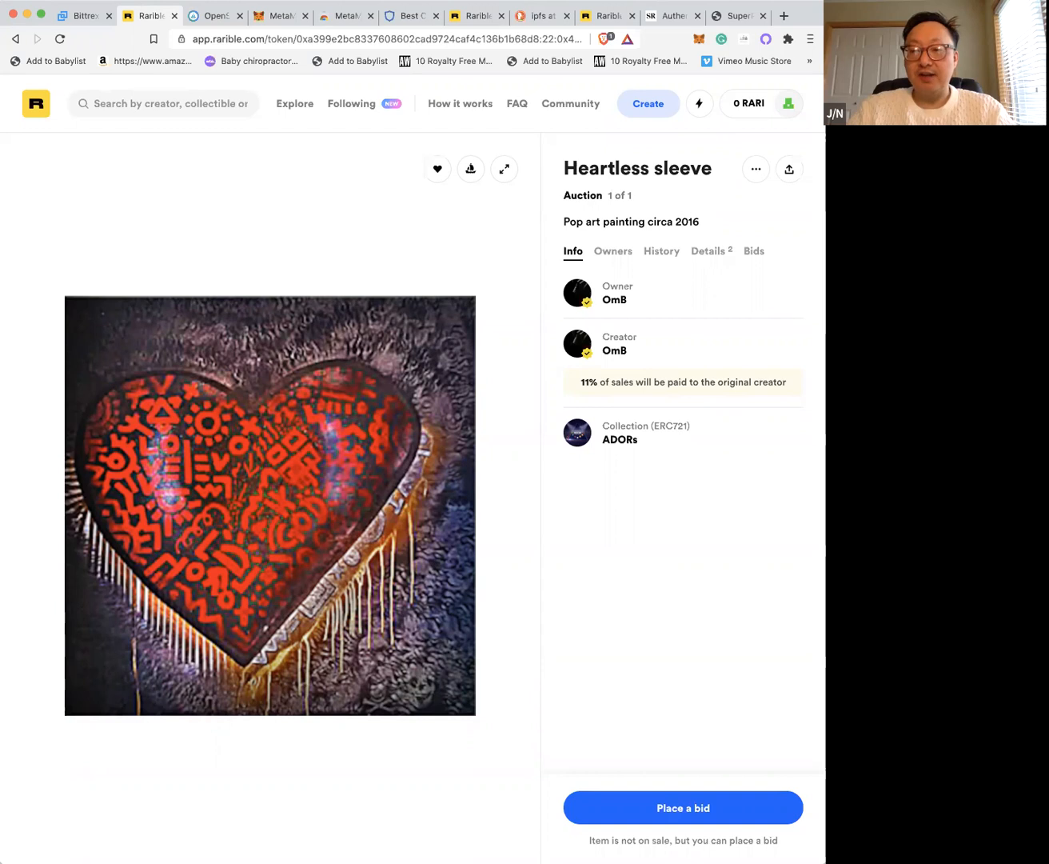
- Switch to Twitter in a new tab, open the account's own profile and highlight its handle
{"action": "left_click", "coordinate": [783, 16]}
{"action": "type", "text": "tw"}
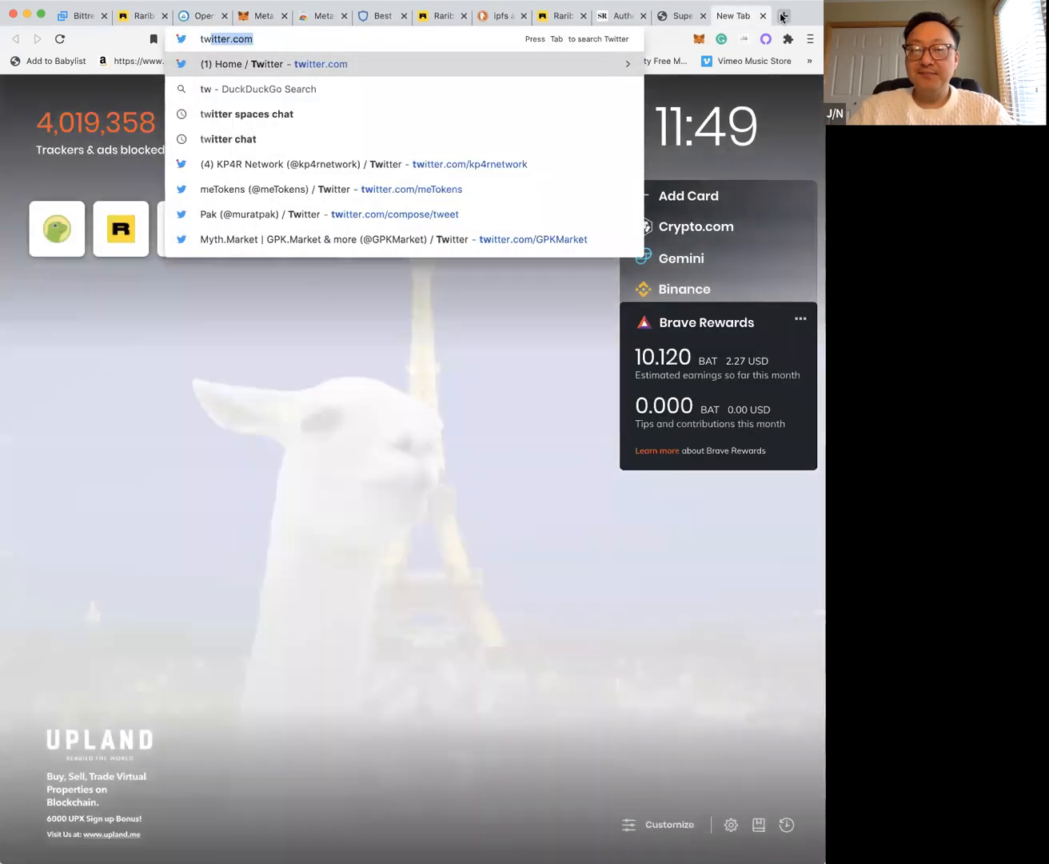
{"action": "key", "text": "Return"}
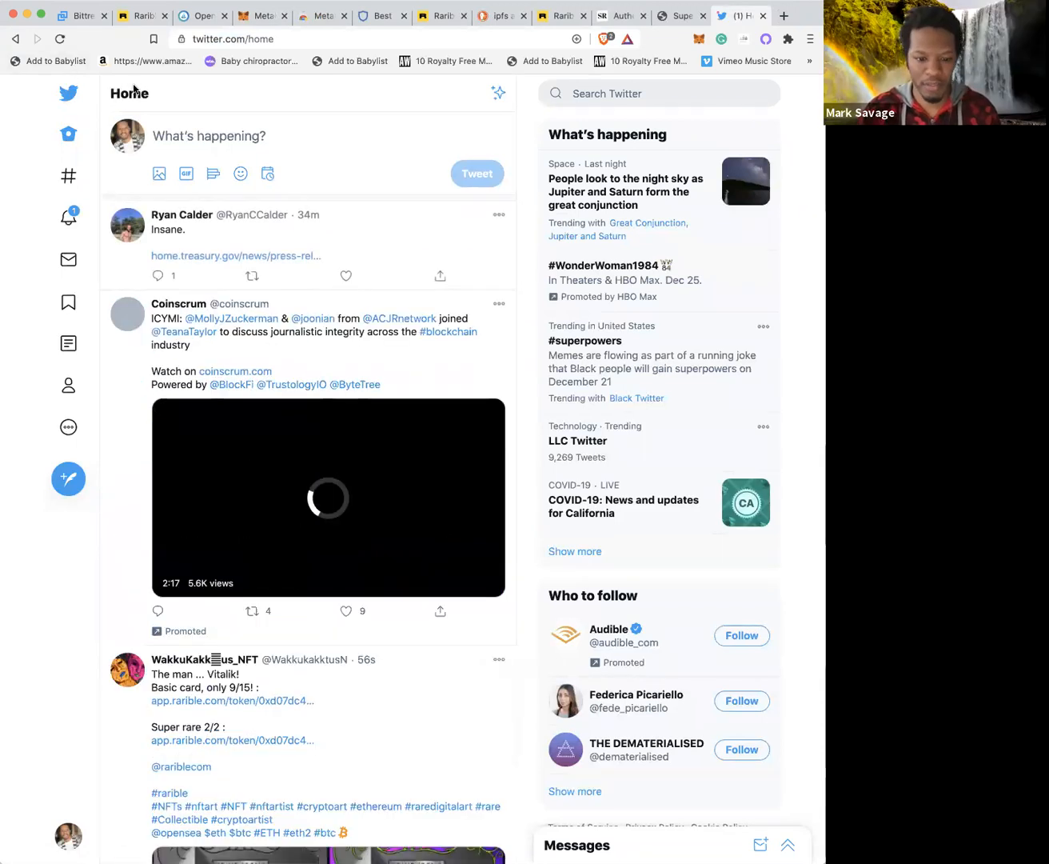
{"action": "left_click", "coordinate": [129, 138]}
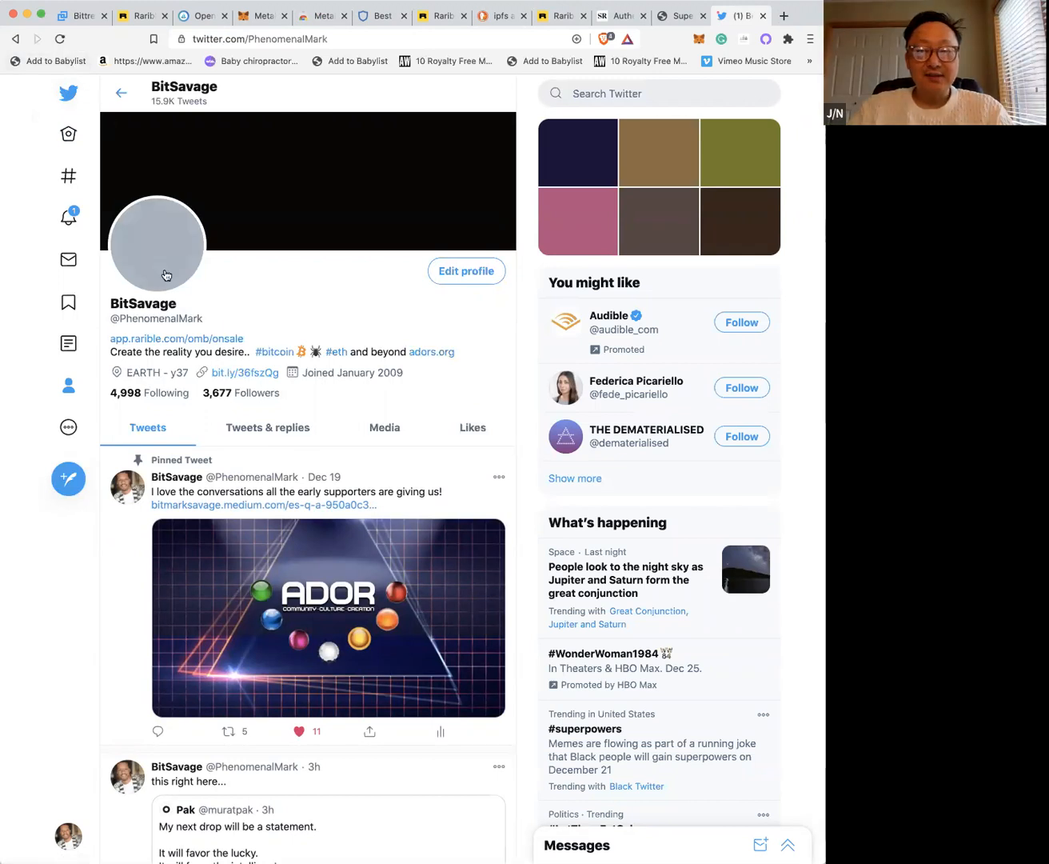
{"action": "left_click_drag", "start_coordinate": [207, 318], "coordinate": [114, 317]}
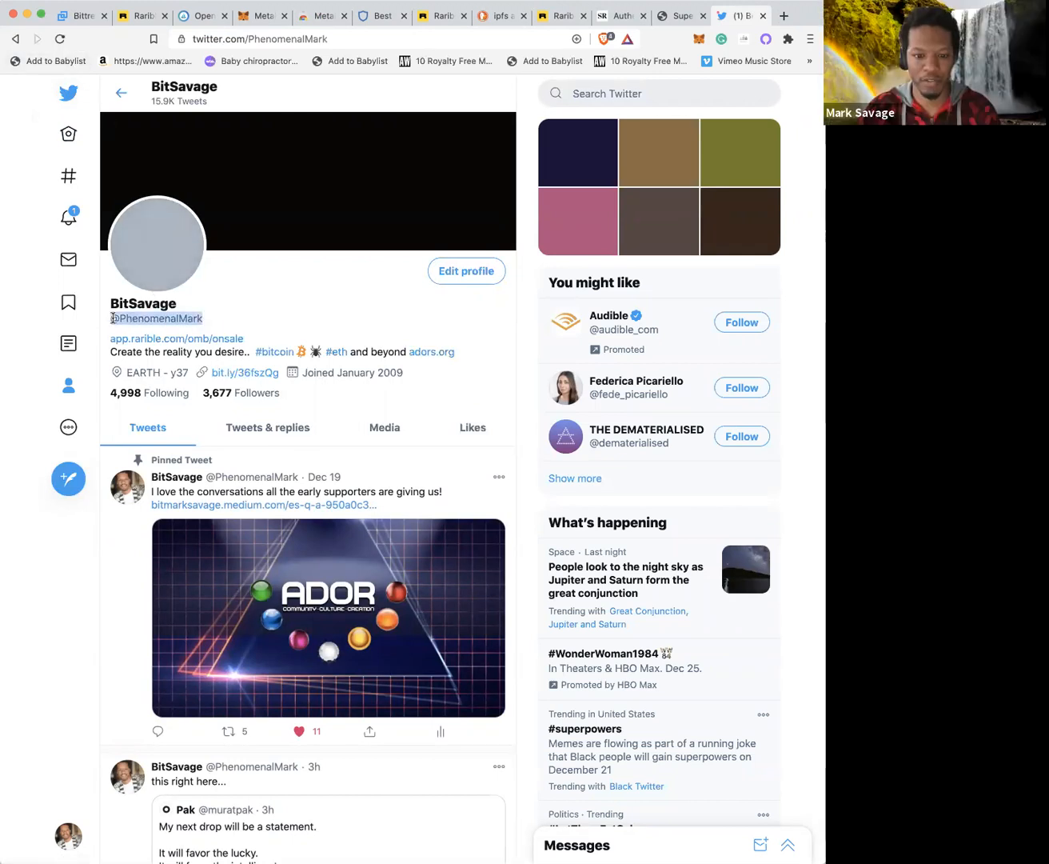